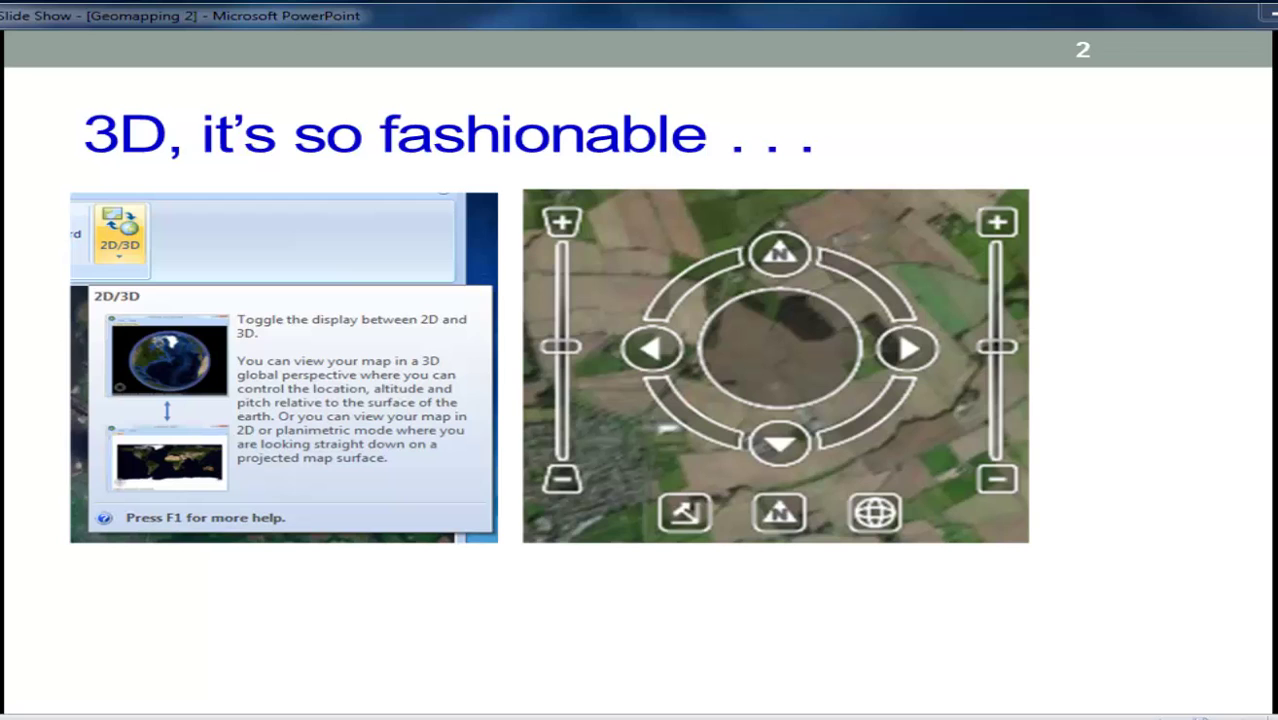
Leave the PowerPoint slide show and return to the ArcGIS Explorer aerial map
key("alt+Tab")
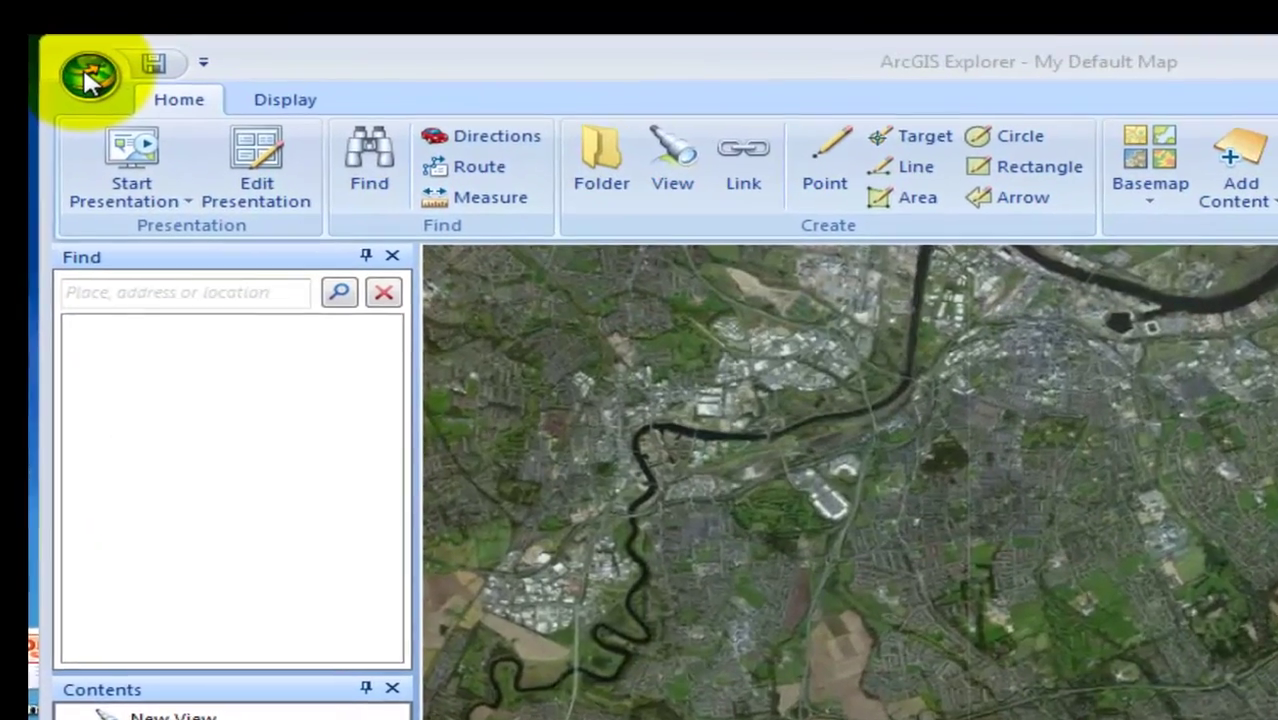
Save the current map, then save a copy as an ArcGIS Explorer map named '3d'
left_click(127, 27)
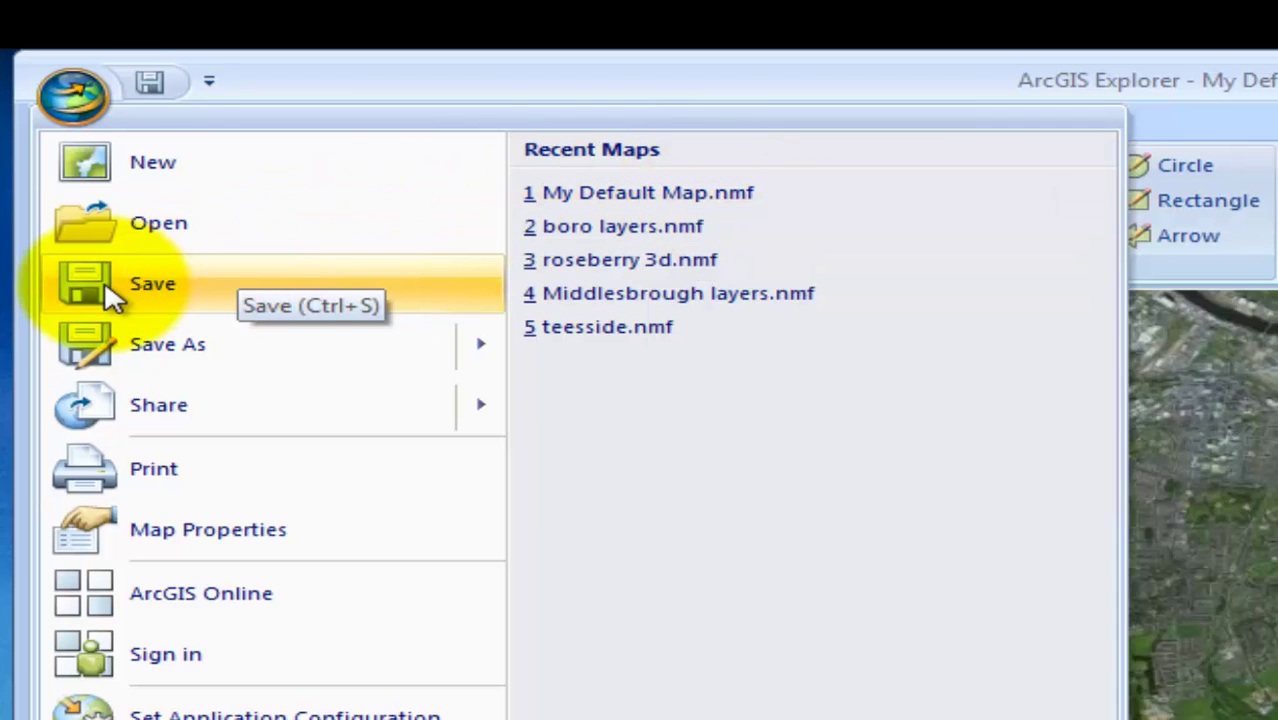
left_click(106, 291)
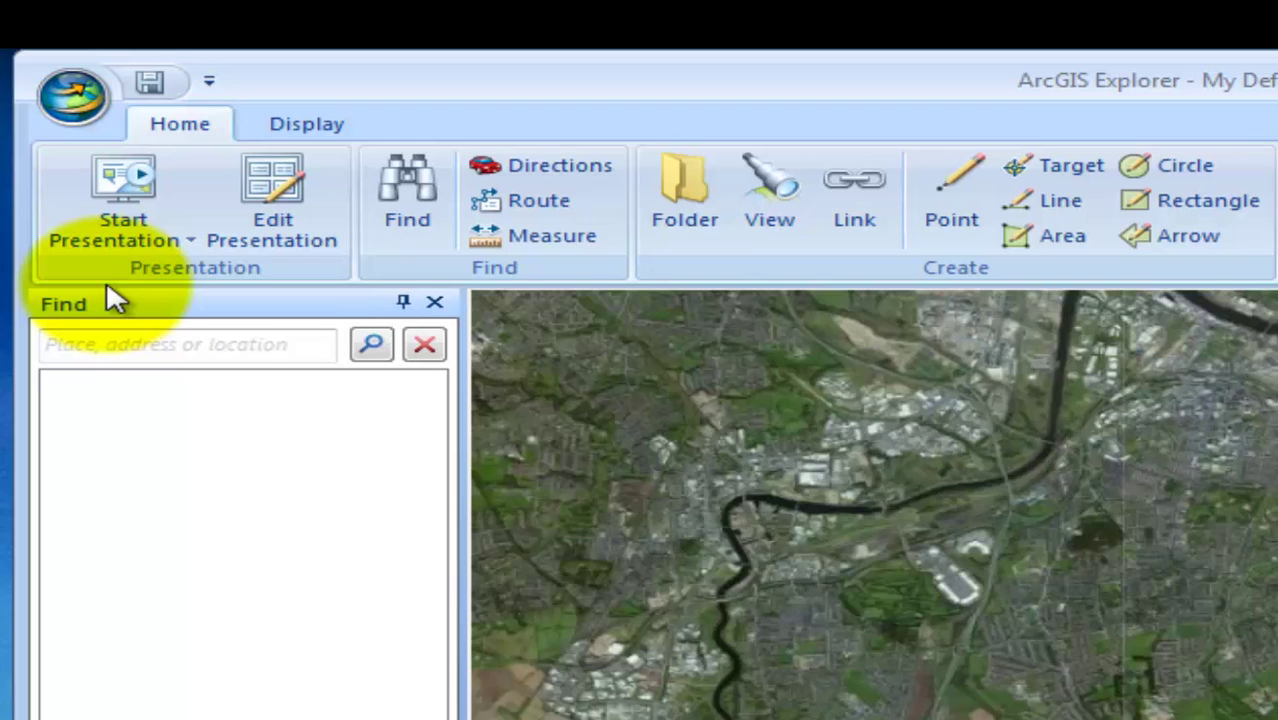
left_click(75, 112)
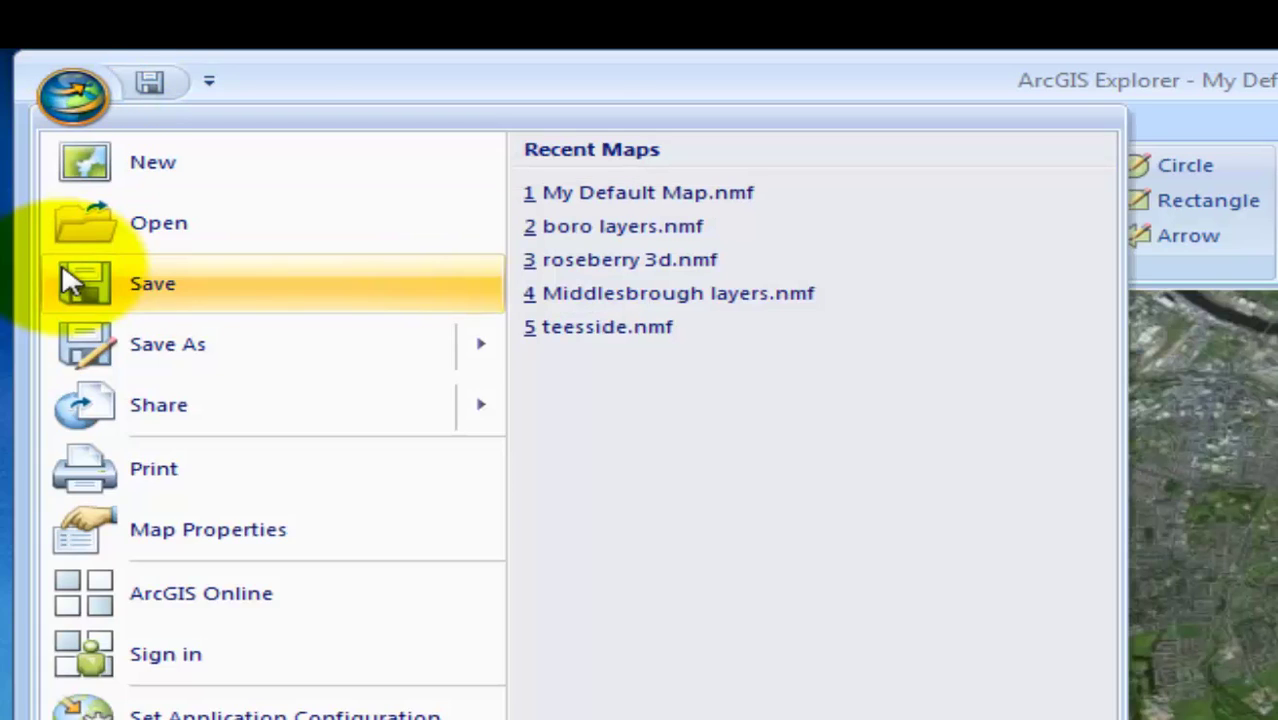
mouse_move(122, 343)
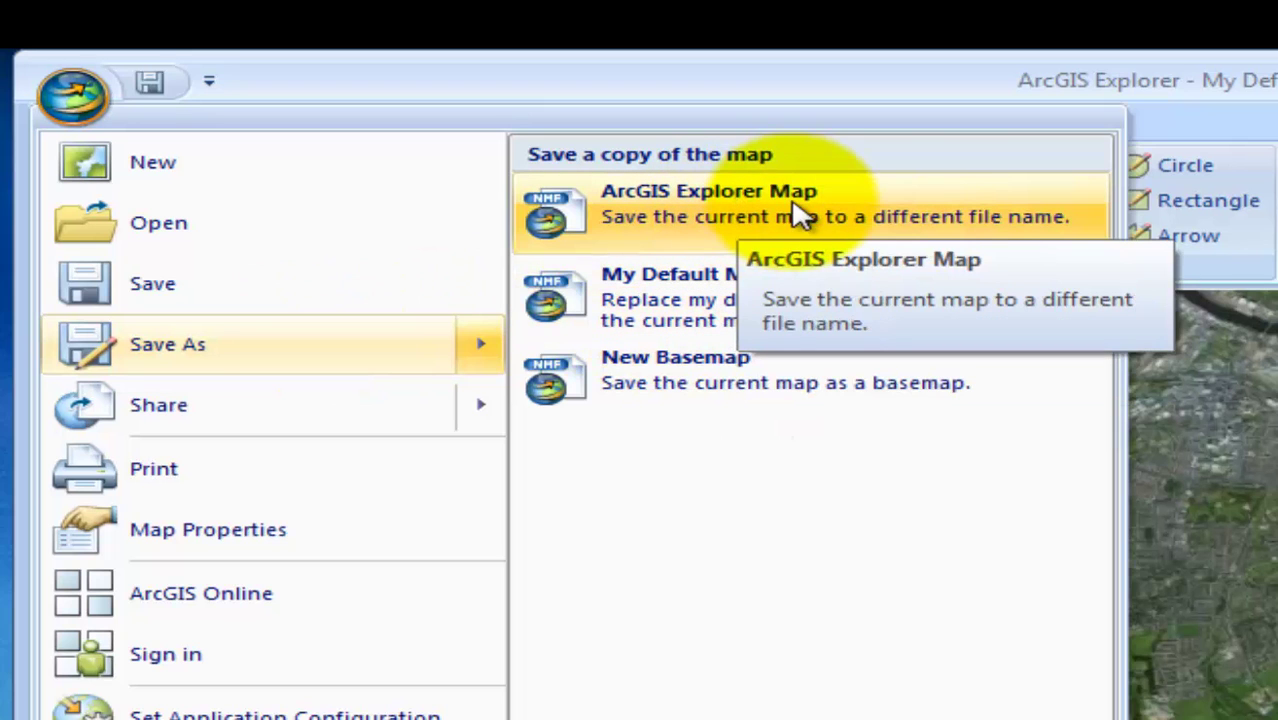
left_click(907, 218)
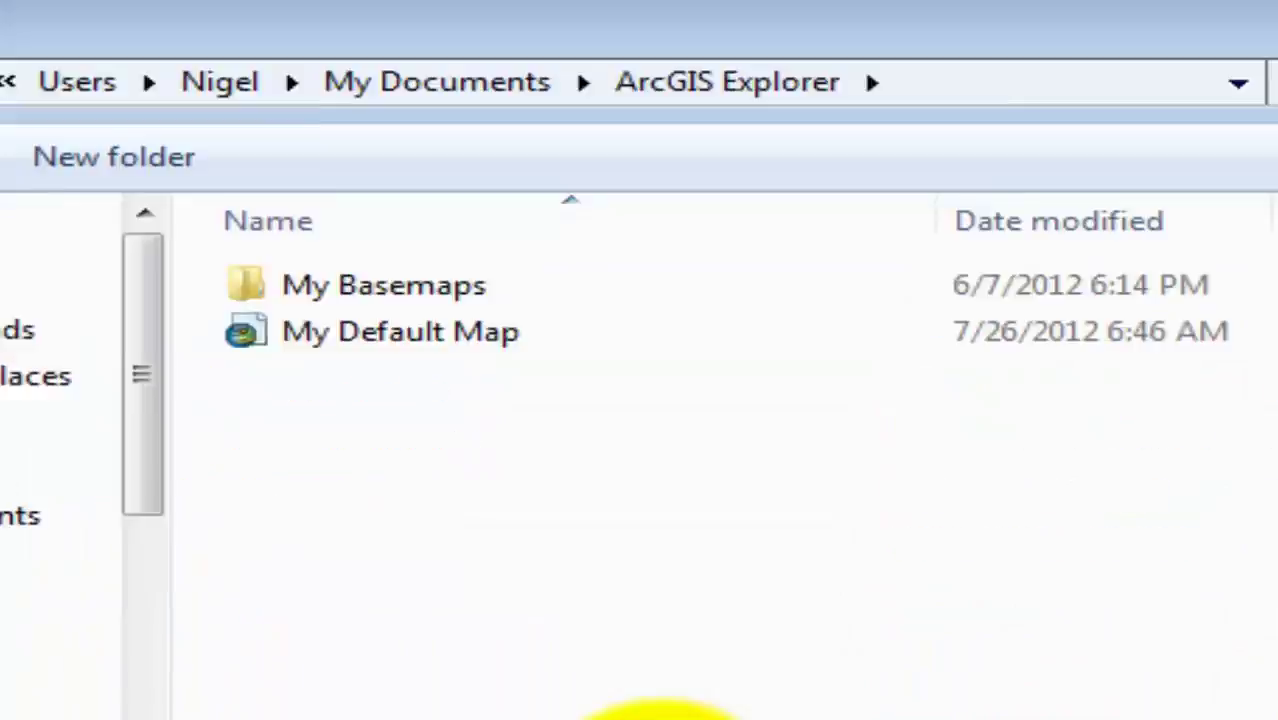
type("3d")
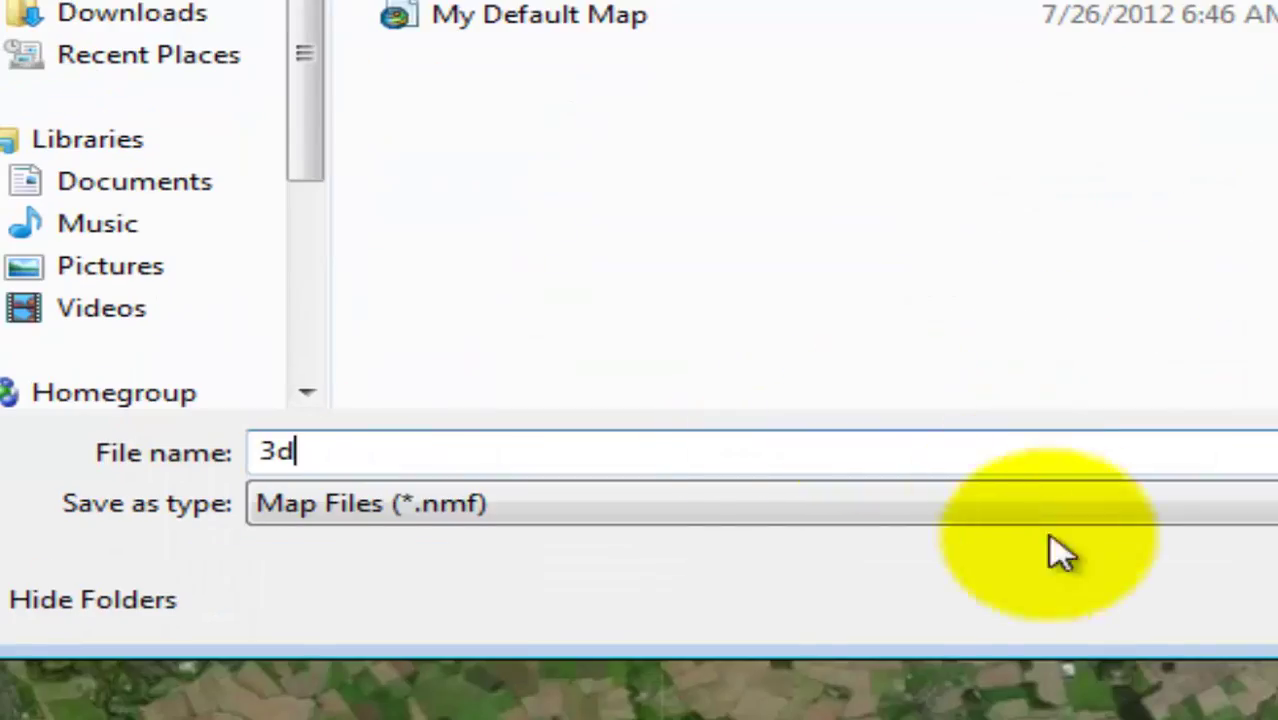
key("Return")
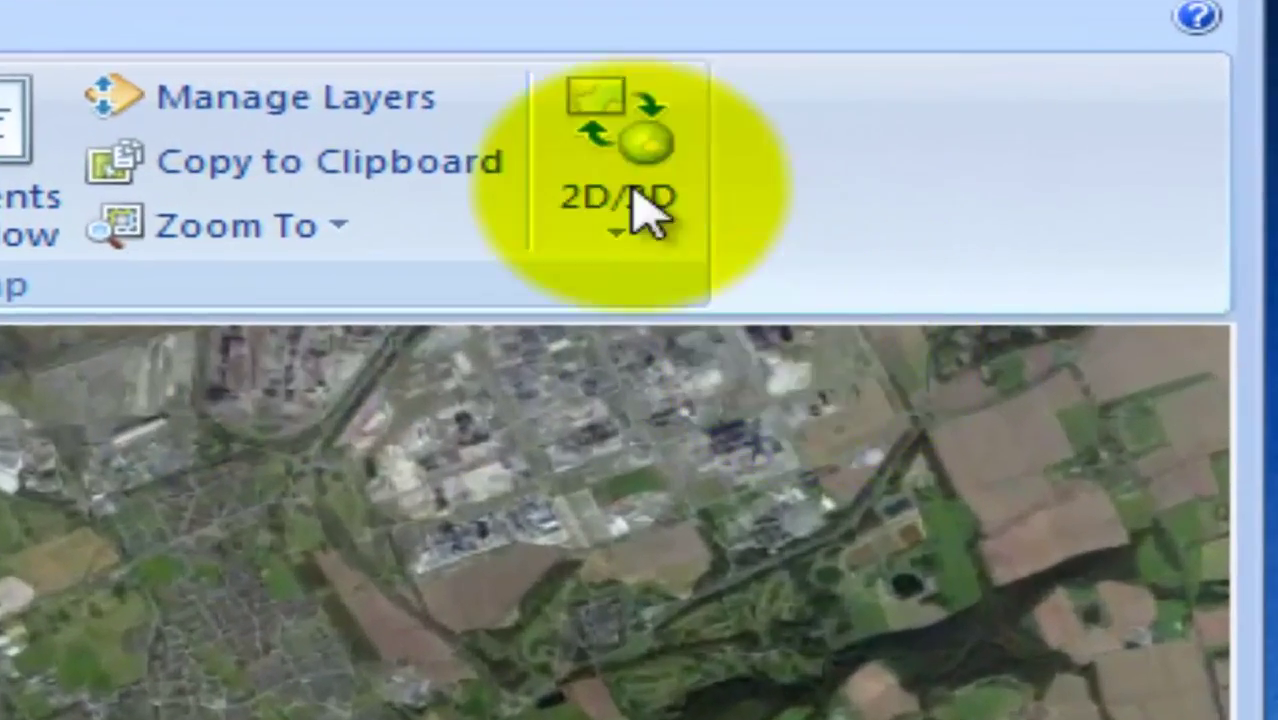
Switch to 3D Display, tilt the terrain toward the horizon, then reset the tilt
left_click(1048, 105)
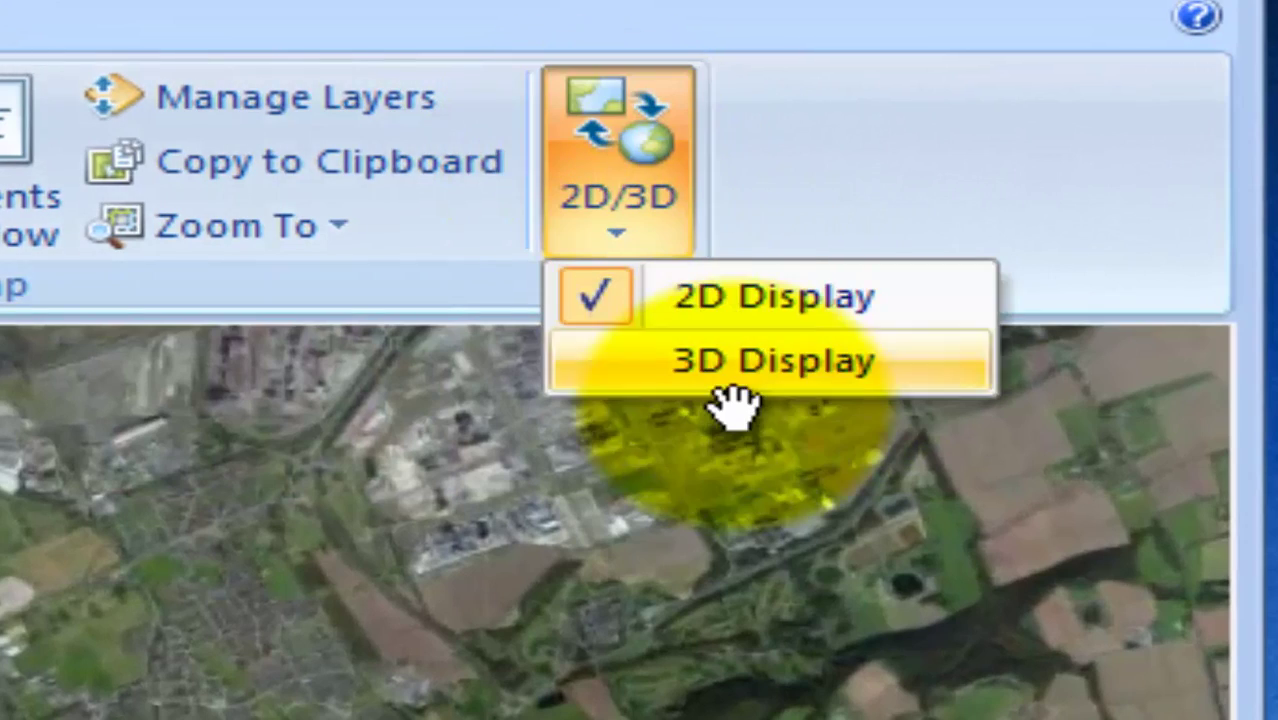
left_click(768, 362)
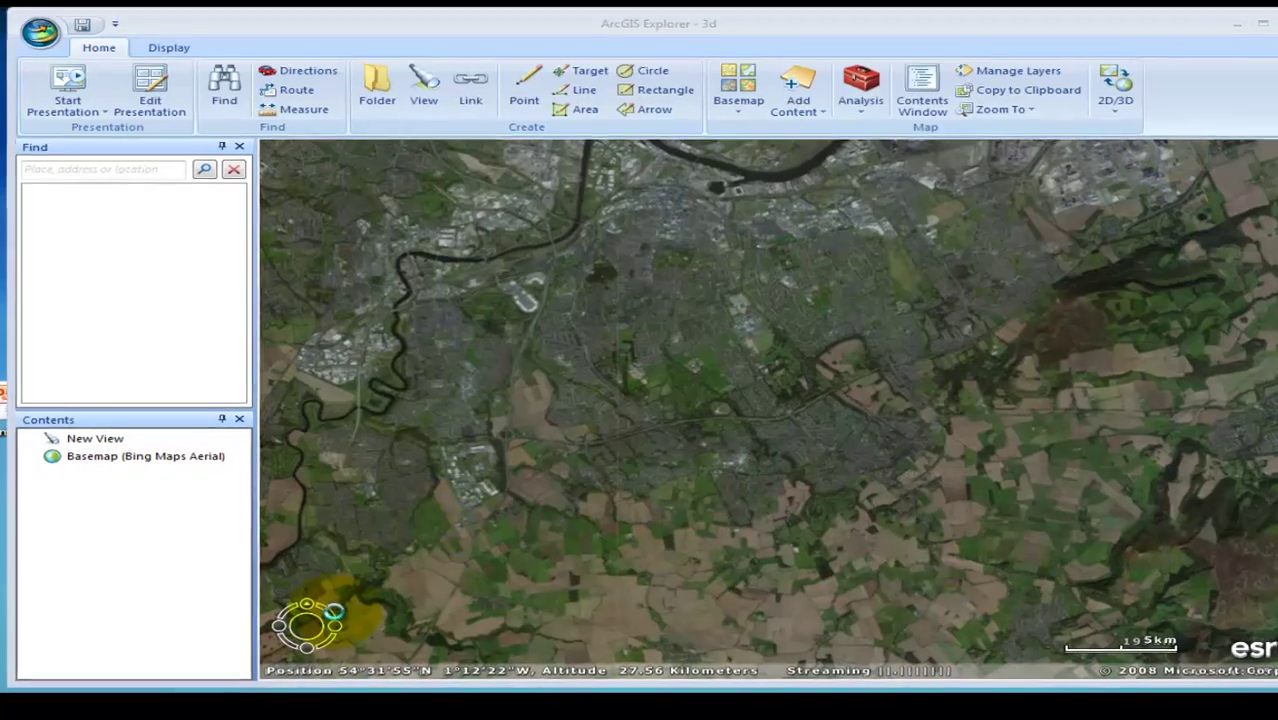
mouse_move(322, 624)
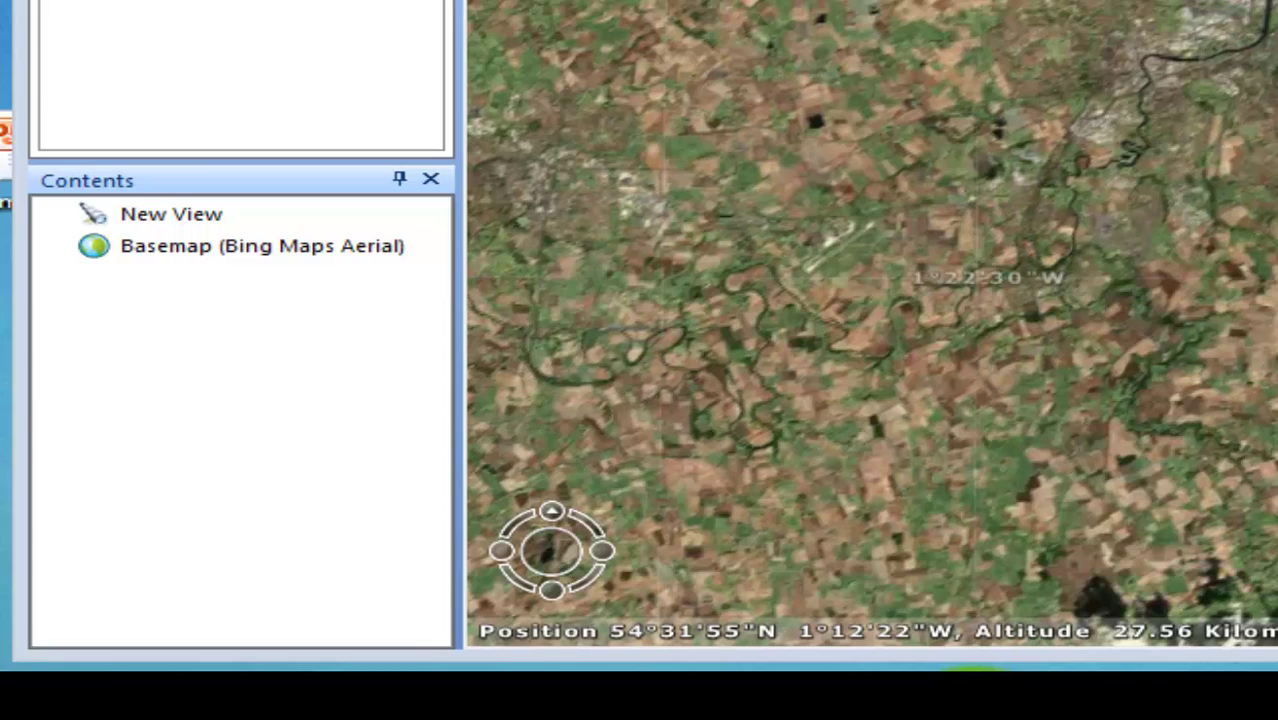
mouse_move(573, 574)
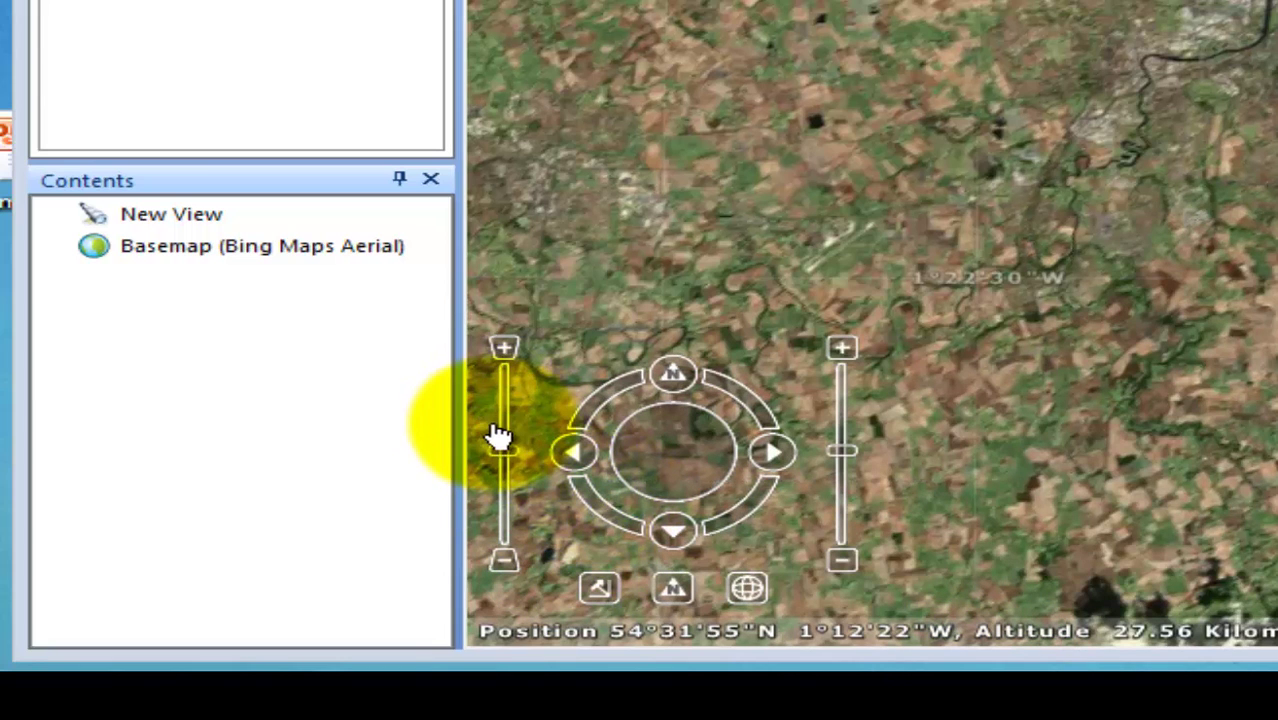
mouse_move(510, 460)
left_mouse_down()
mouse_move(508, 385)
mouse_move(501, 437)
left_mouse_up()
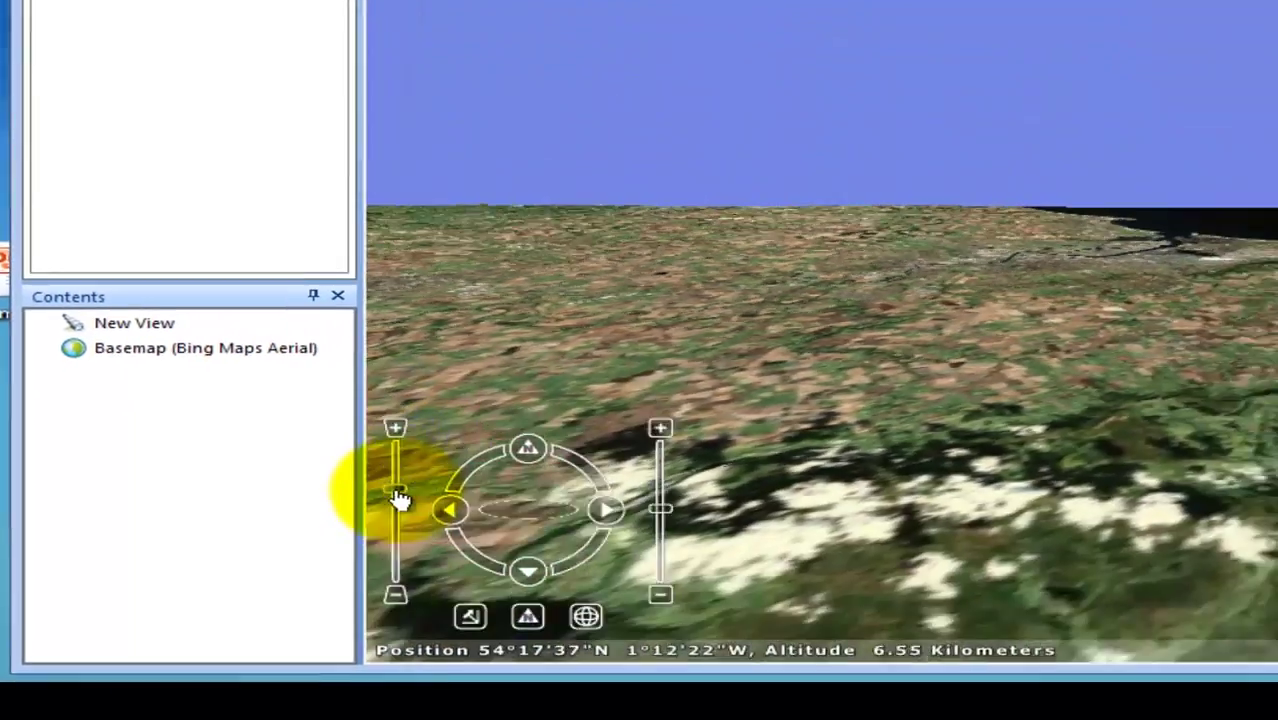
left_click_drag(398, 500, 411, 478)
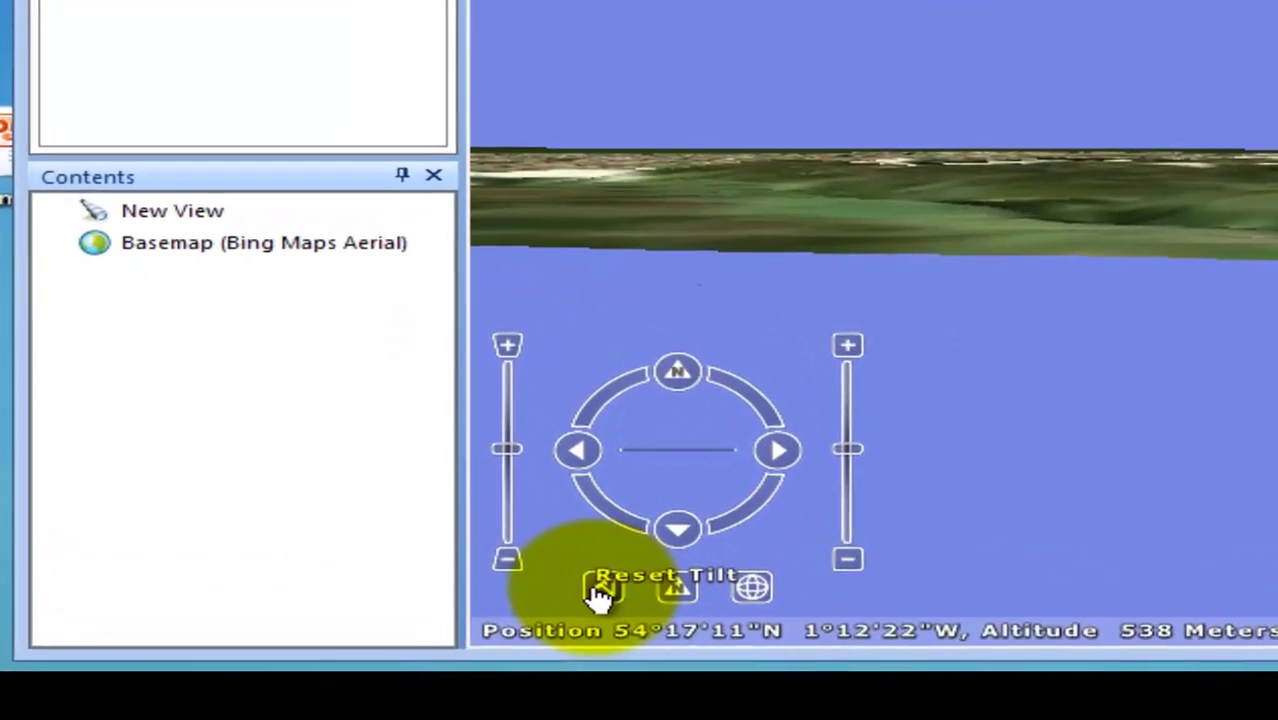
left_click(450, 622)
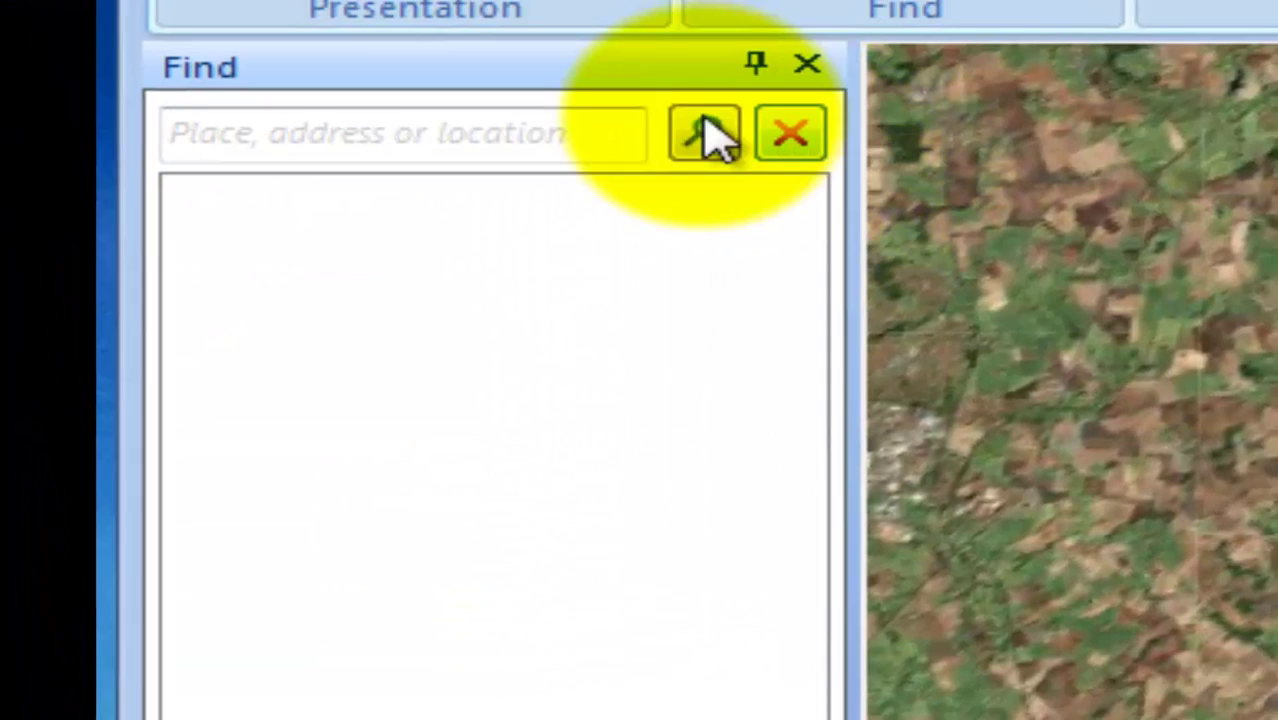
Find Roseberry Topping and zoom the 3D map in on its summit
left_click(525, 143)
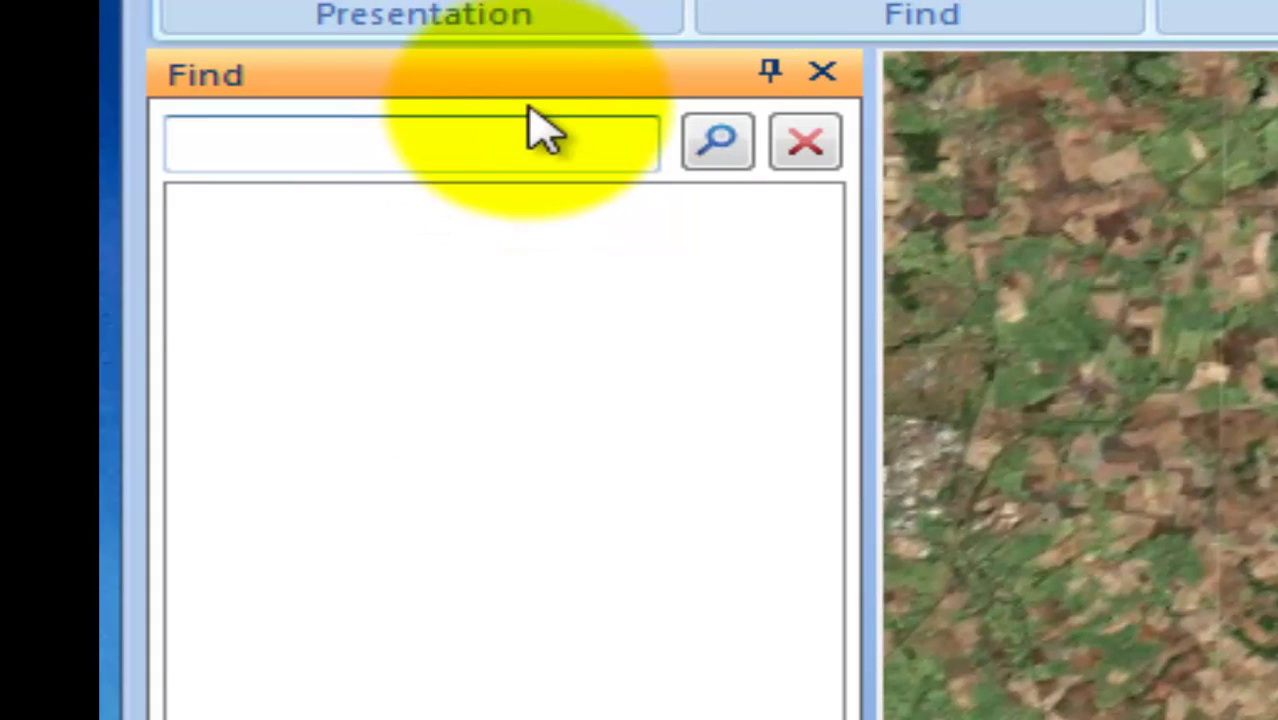
type("r")
key("Down")
key("Return")
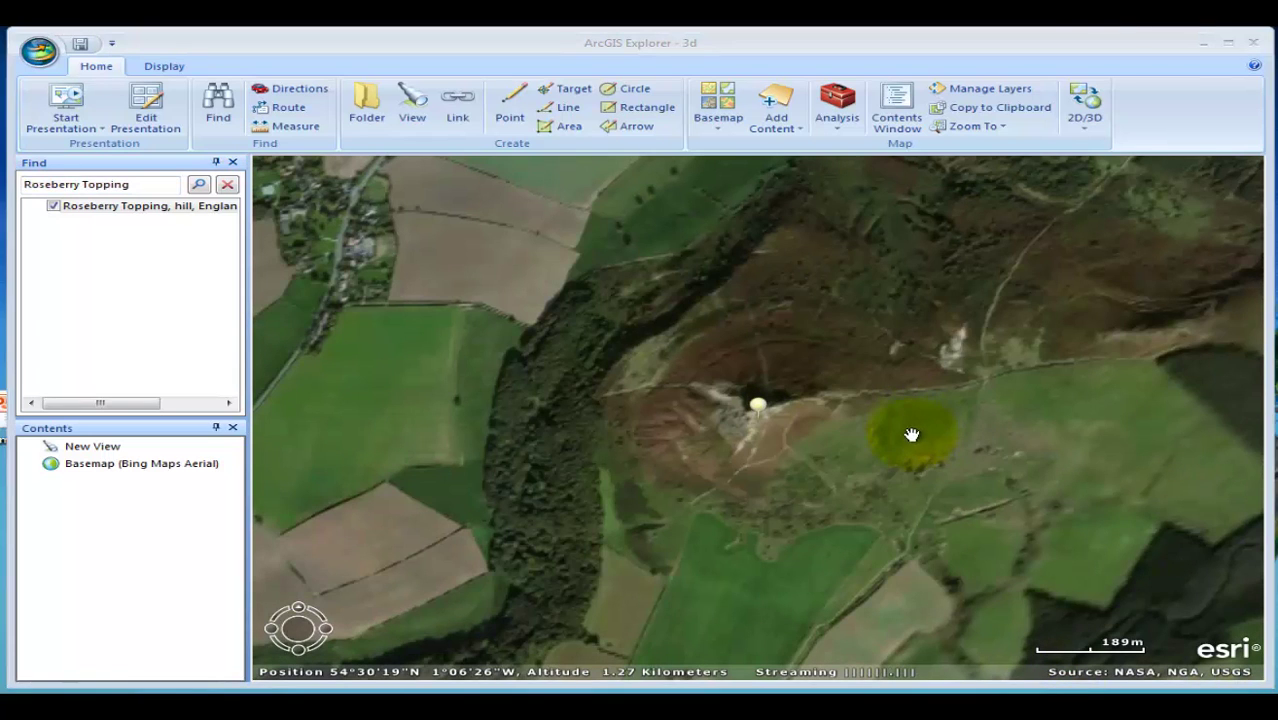
left_click(864, 385)
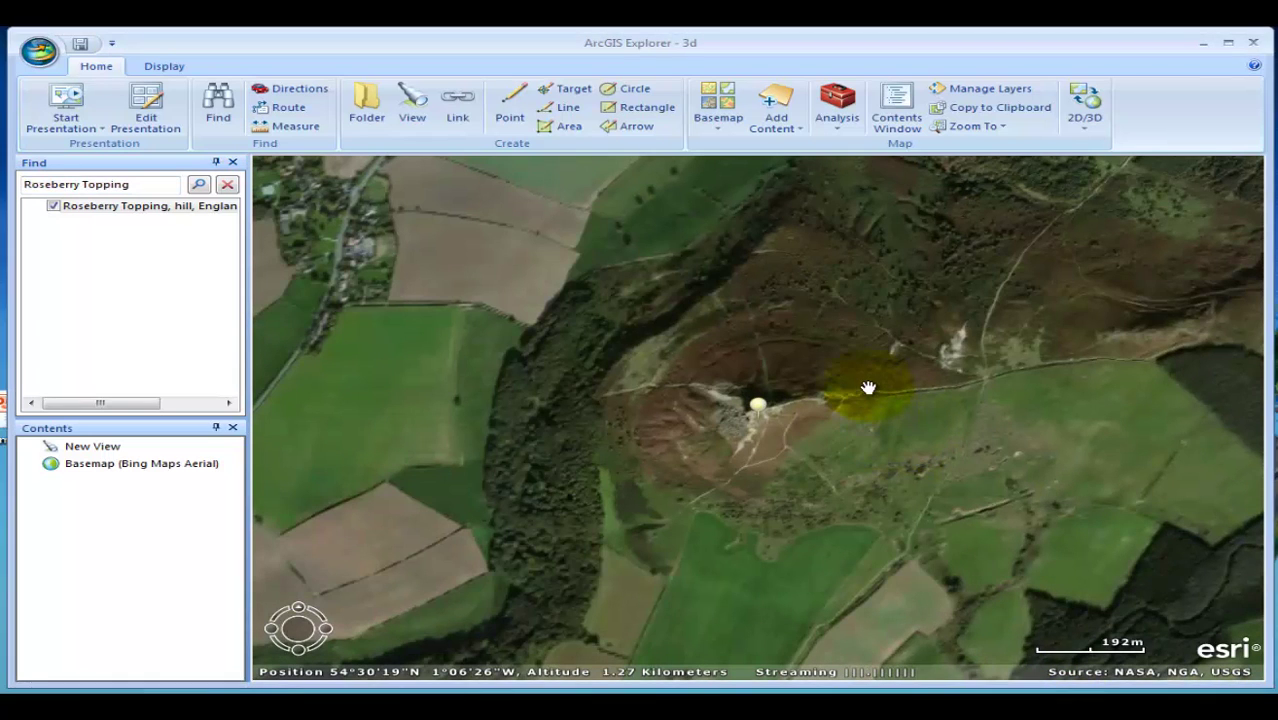
scroll(864, 385, "up", 1)
scroll(853, 431, "up", 1)
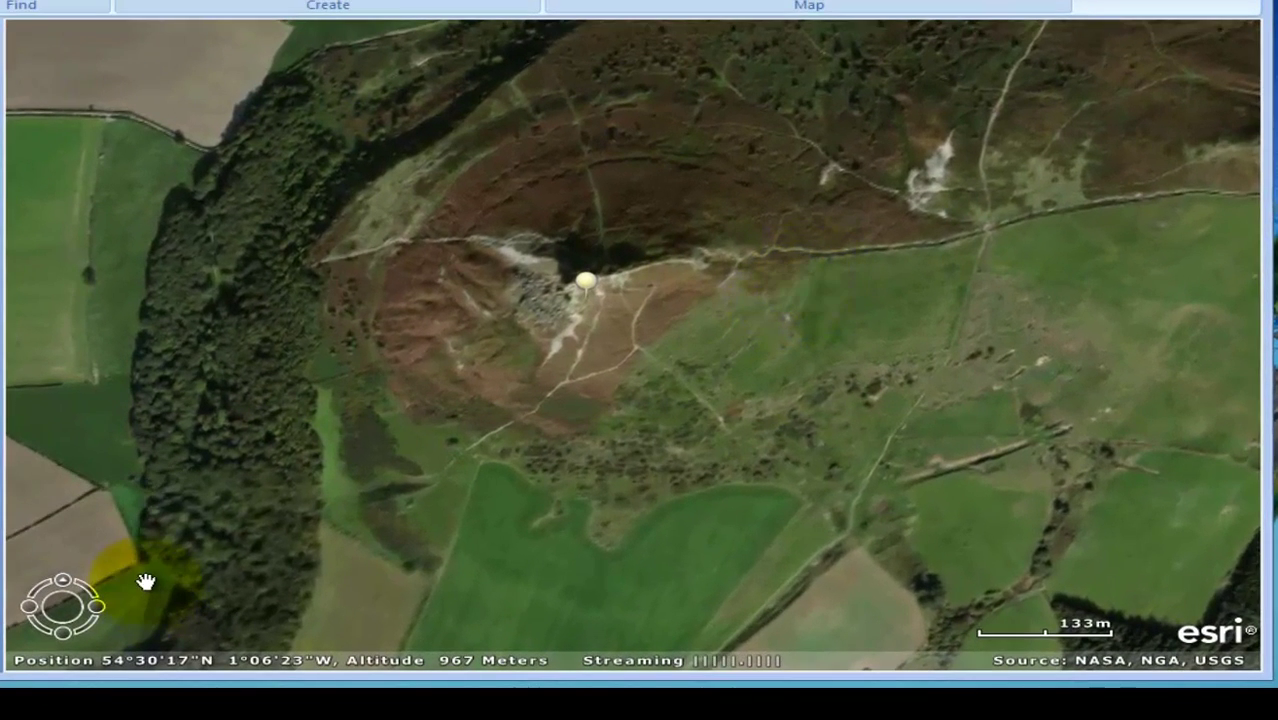
Tilt the 3D view up step by step toward the horizon over the hill
mouse_move(45, 587)
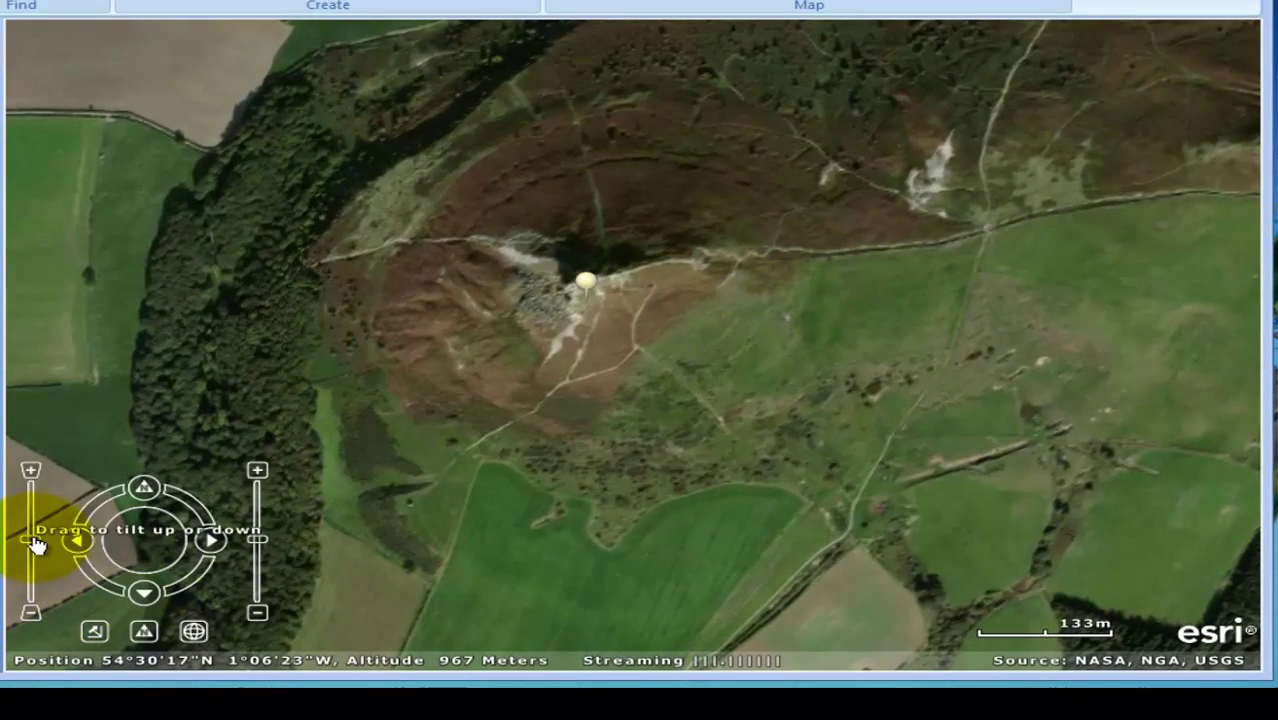
left_click(32, 472)
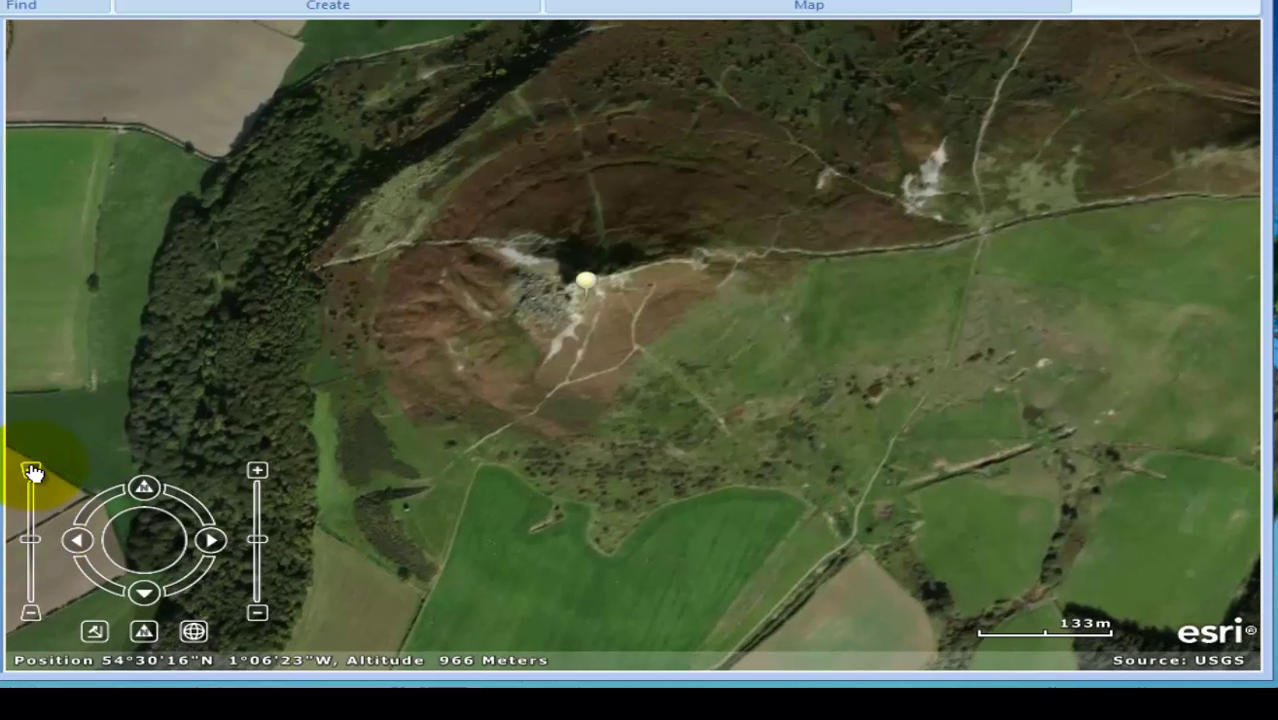
left_click(32, 472)
left_click(32, 472)
left_click(32, 472)
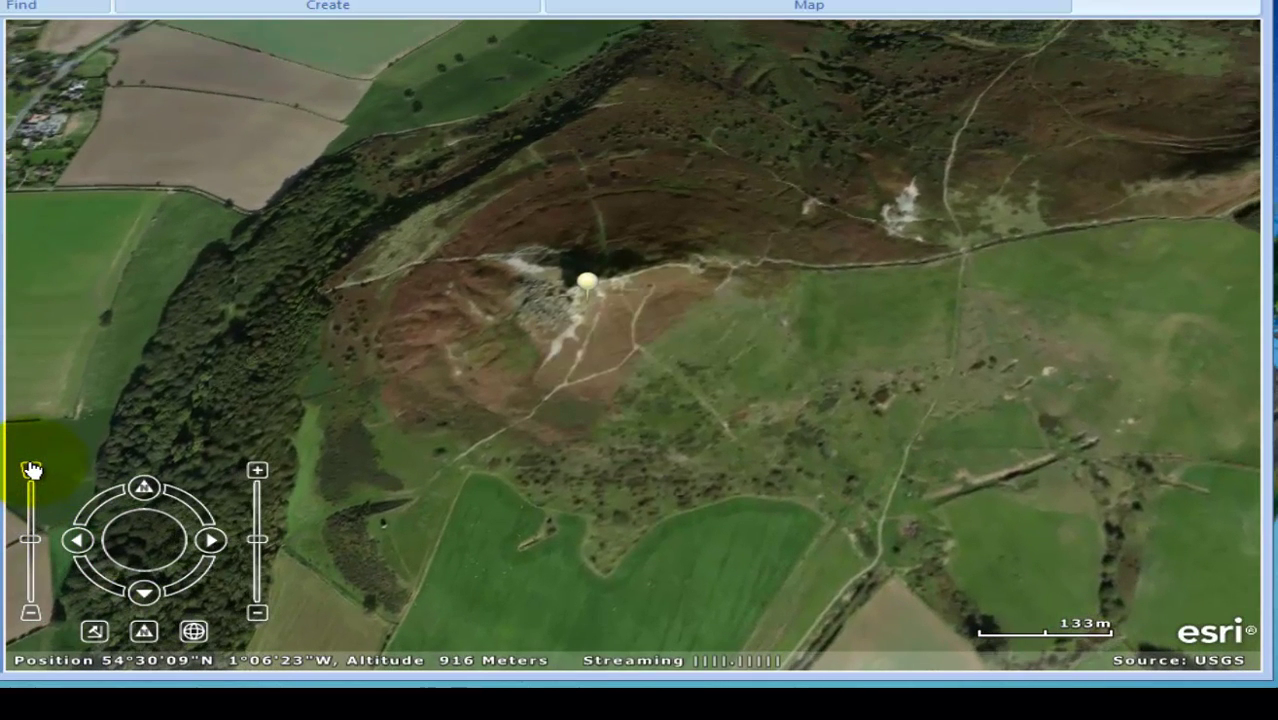
left_click(30, 472)
left_click(30, 472)
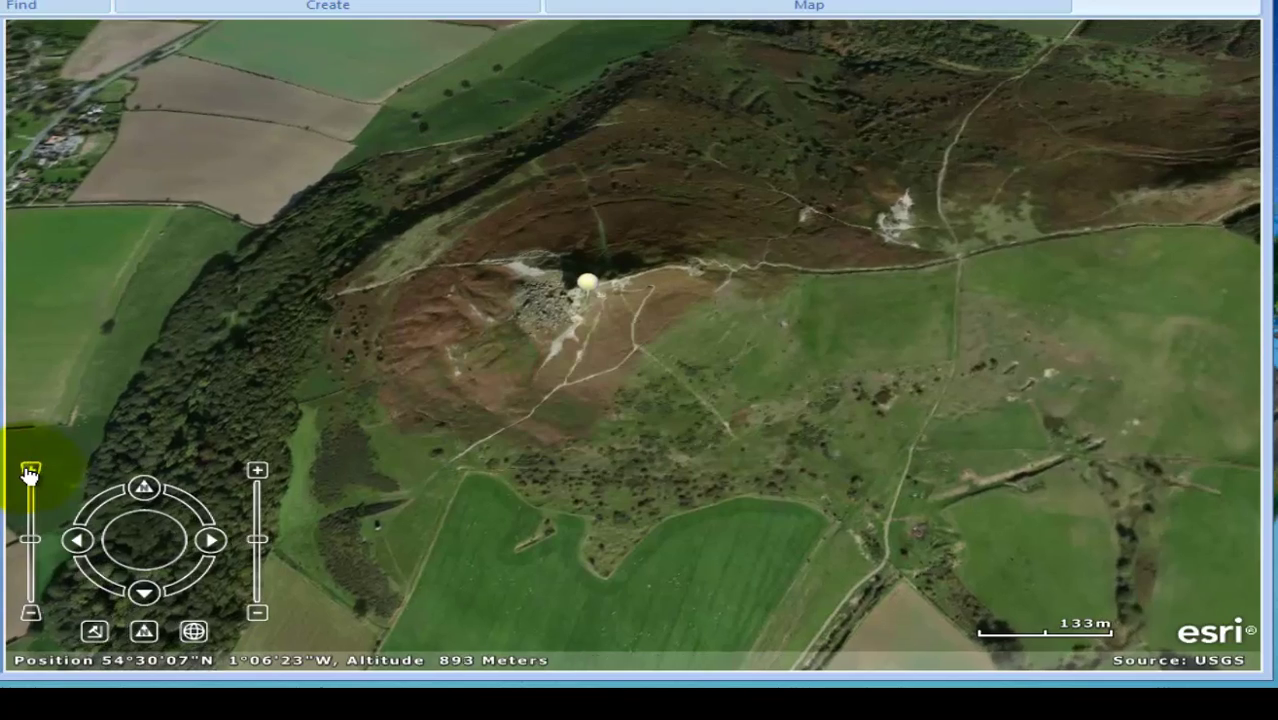
left_click(30, 472)
left_click(30, 472)
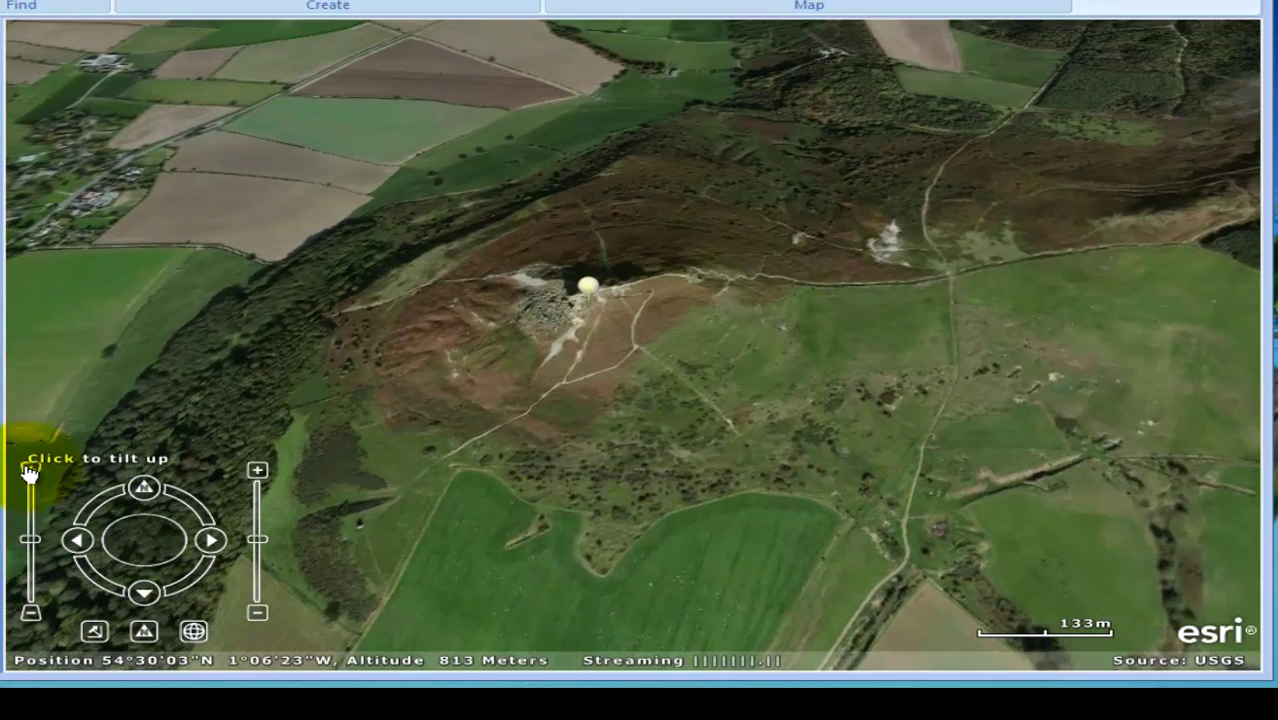
left_click(30, 471)
left_click(30, 471)
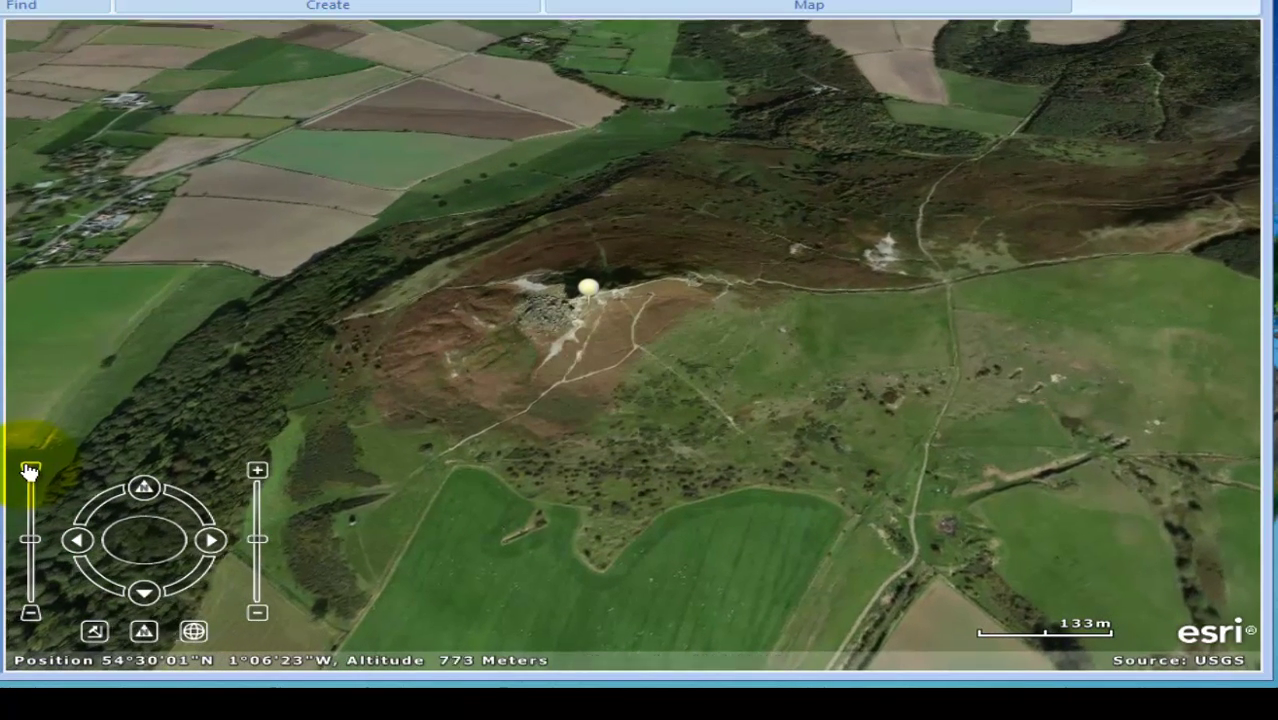
left_click(30, 472)
left_click(31, 473)
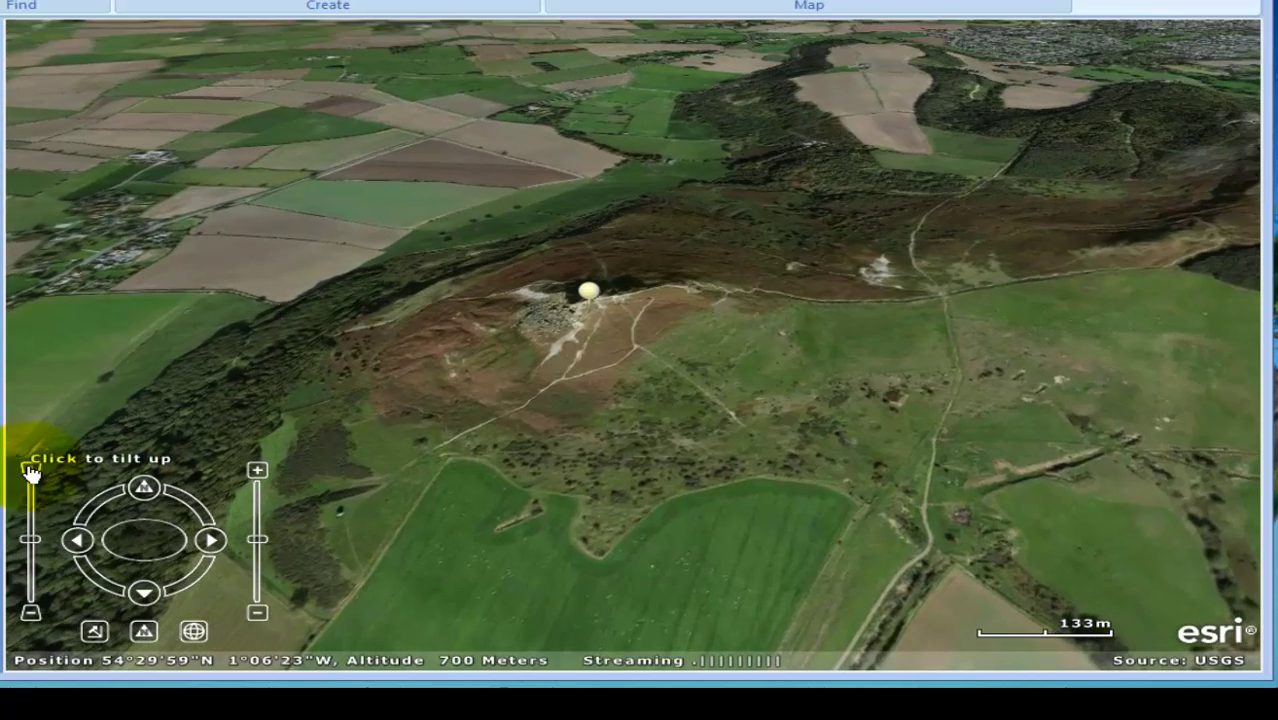
left_click(31, 473)
left_click(31, 473)
left_click(31, 473)
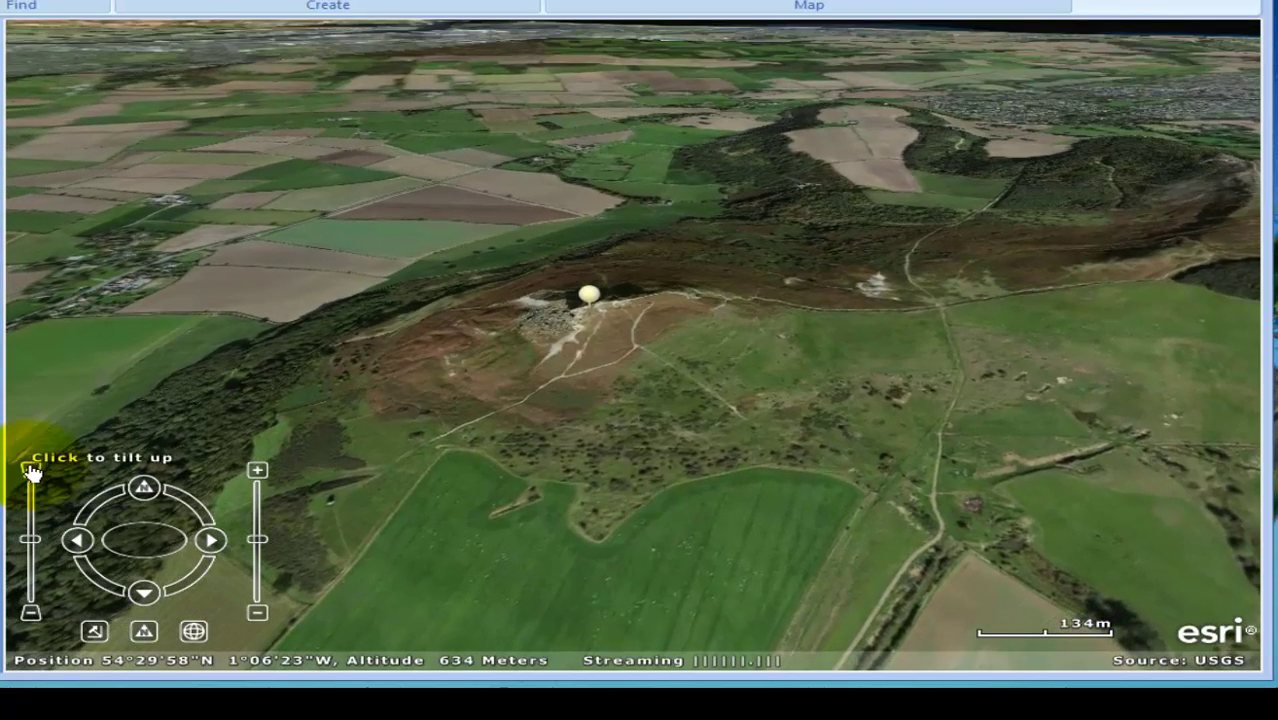
left_click(31, 473)
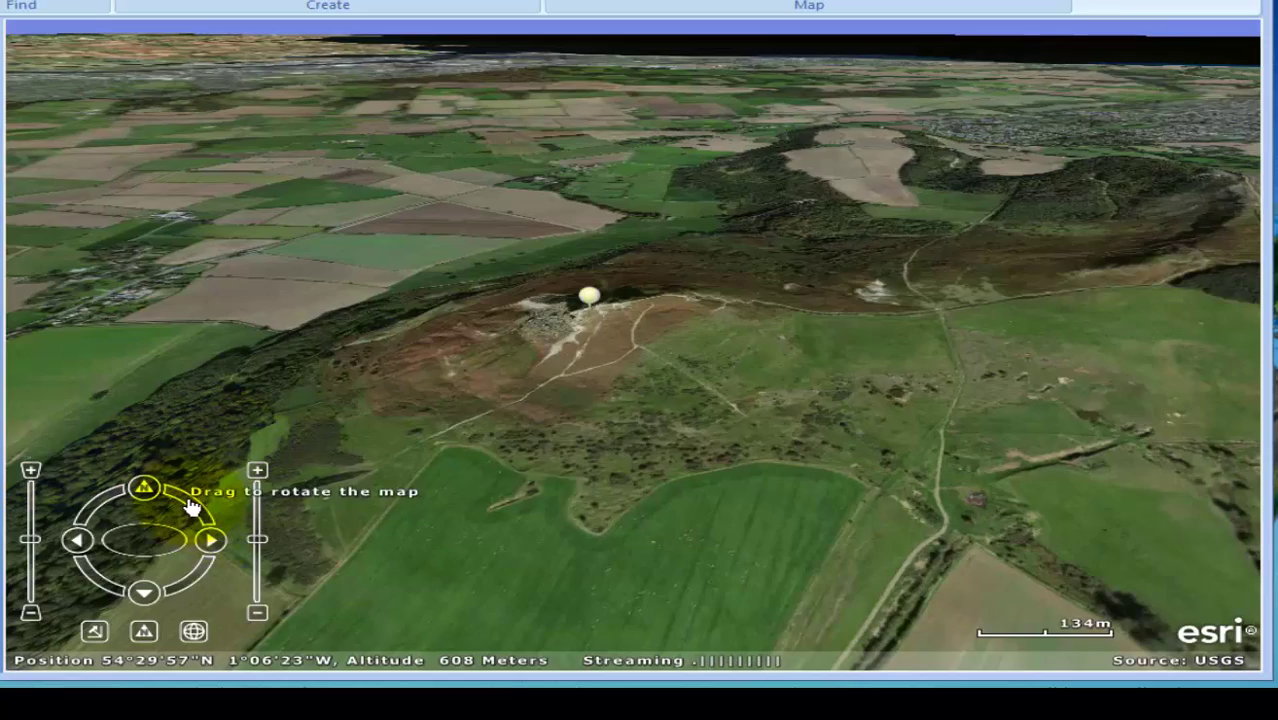
Rotate the view around the Roseberry Topping summit to a new heading
left_click_drag(192, 507, 48, 470)
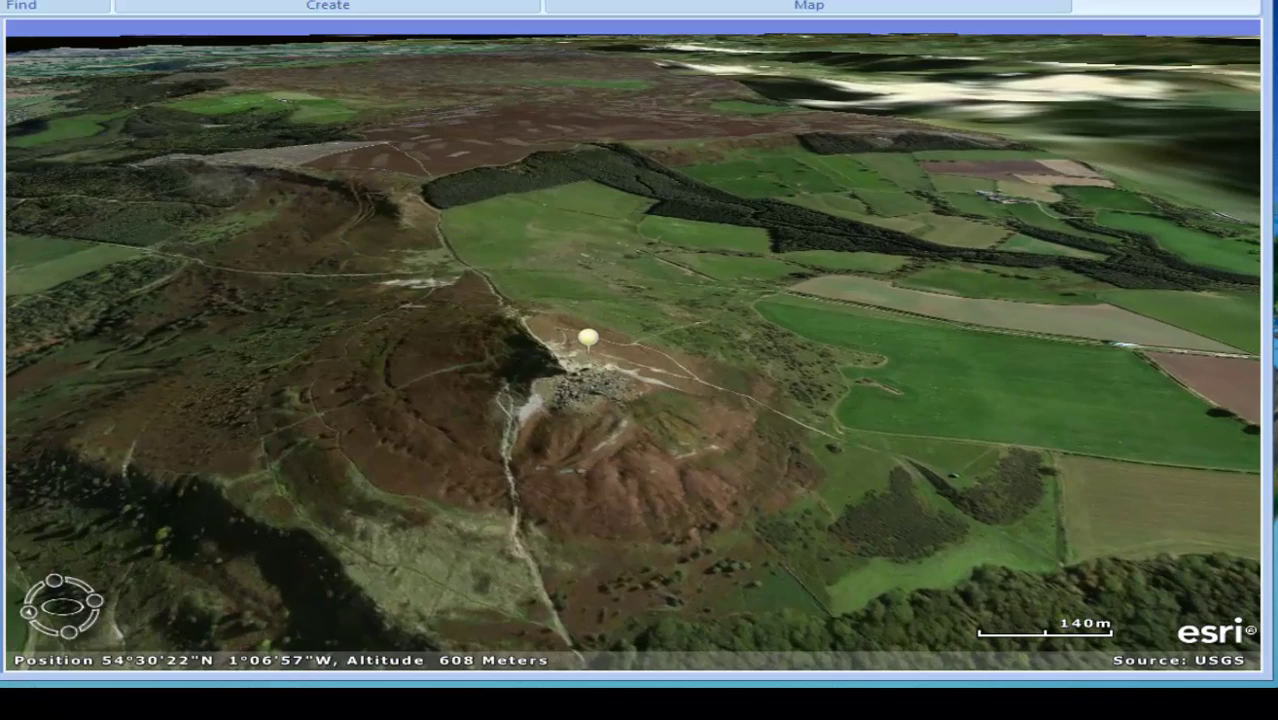
mouse_move(63, 590)
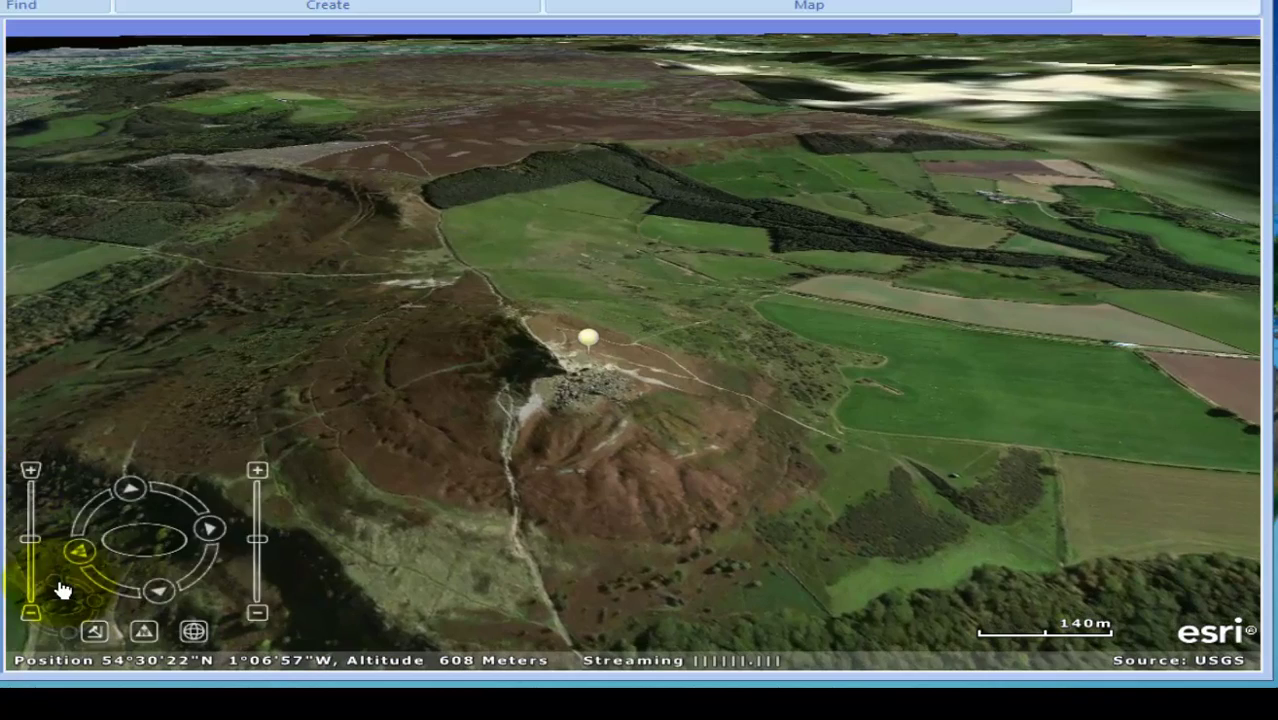
left_click_drag(185, 510, 138, 507)
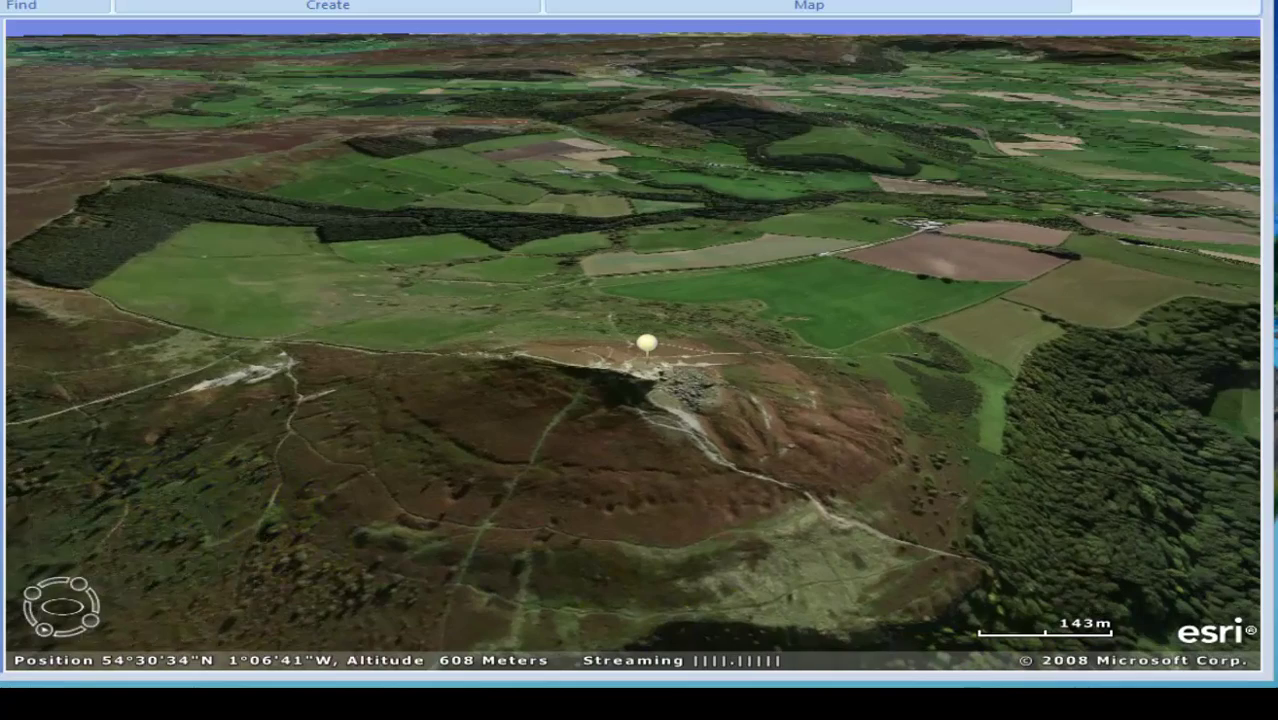
mouse_move(71, 591)
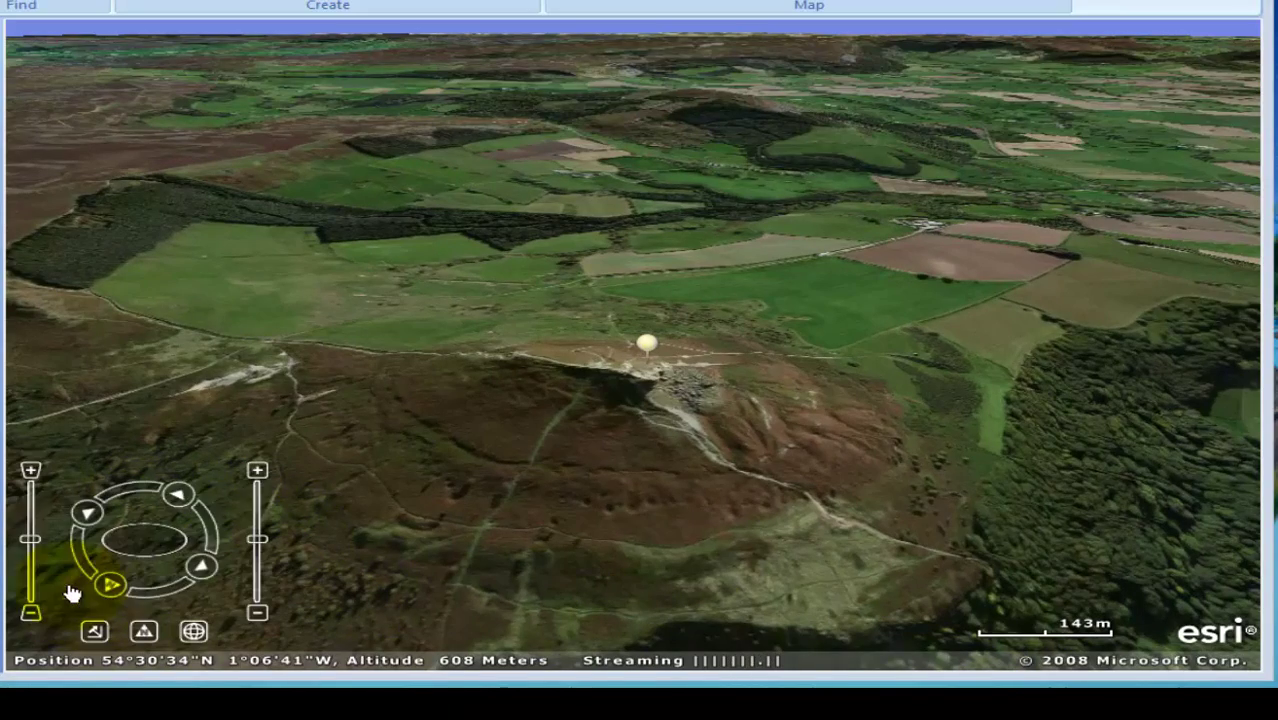
left_click(131, 493)
left_click_drag(131, 493, 34, 519)
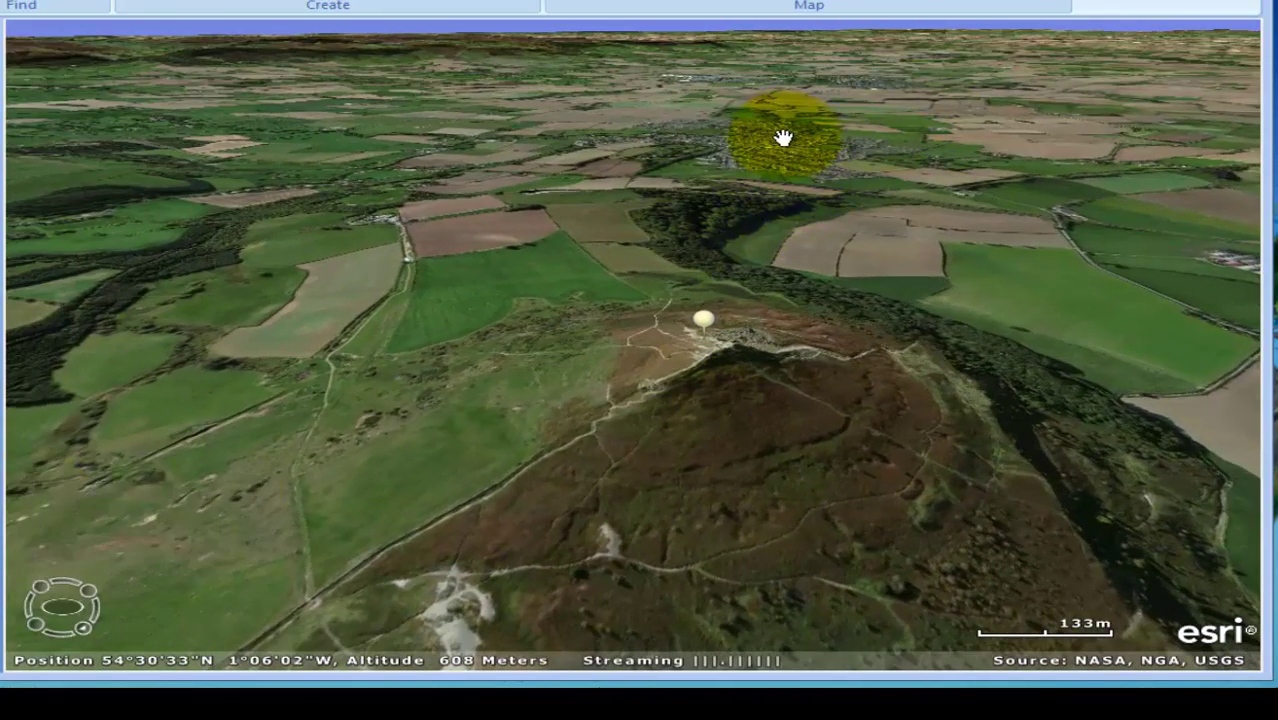
mouse_move(63, 594)
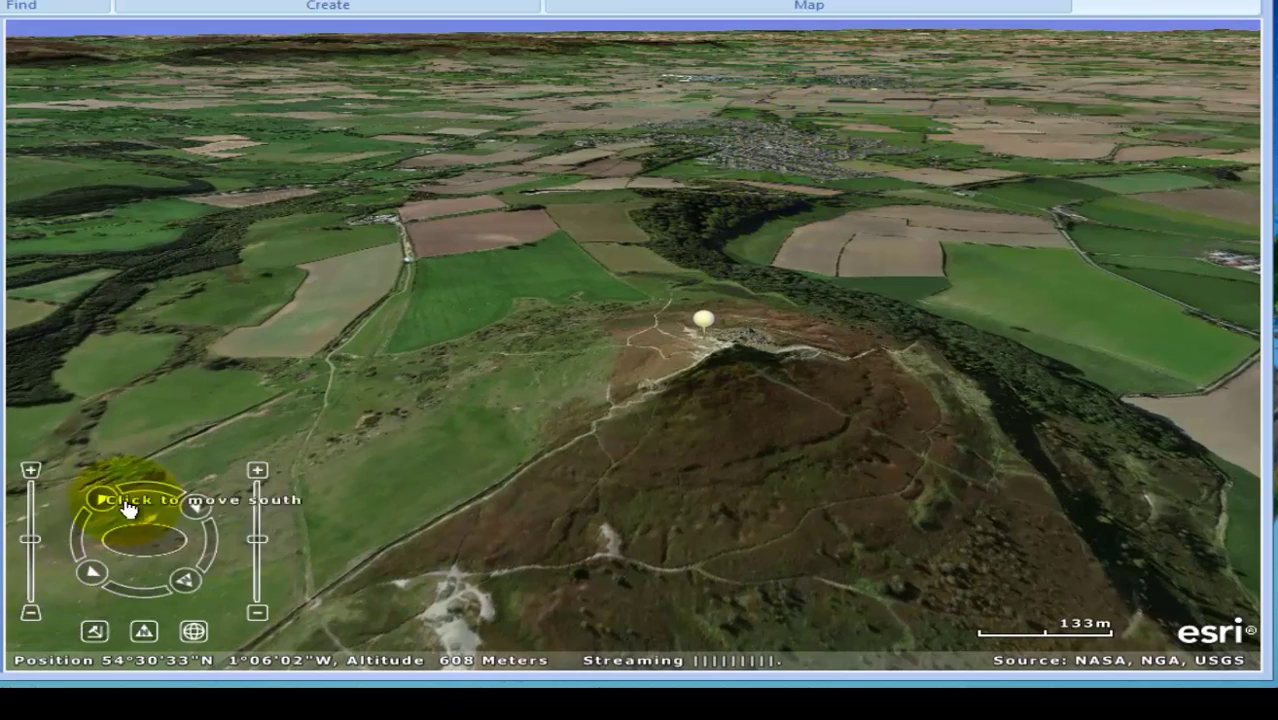
mouse_move(93, 492)
left_mouse_down()
mouse_move(163, 491)
mouse_move(114, 503)
left_mouse_up()
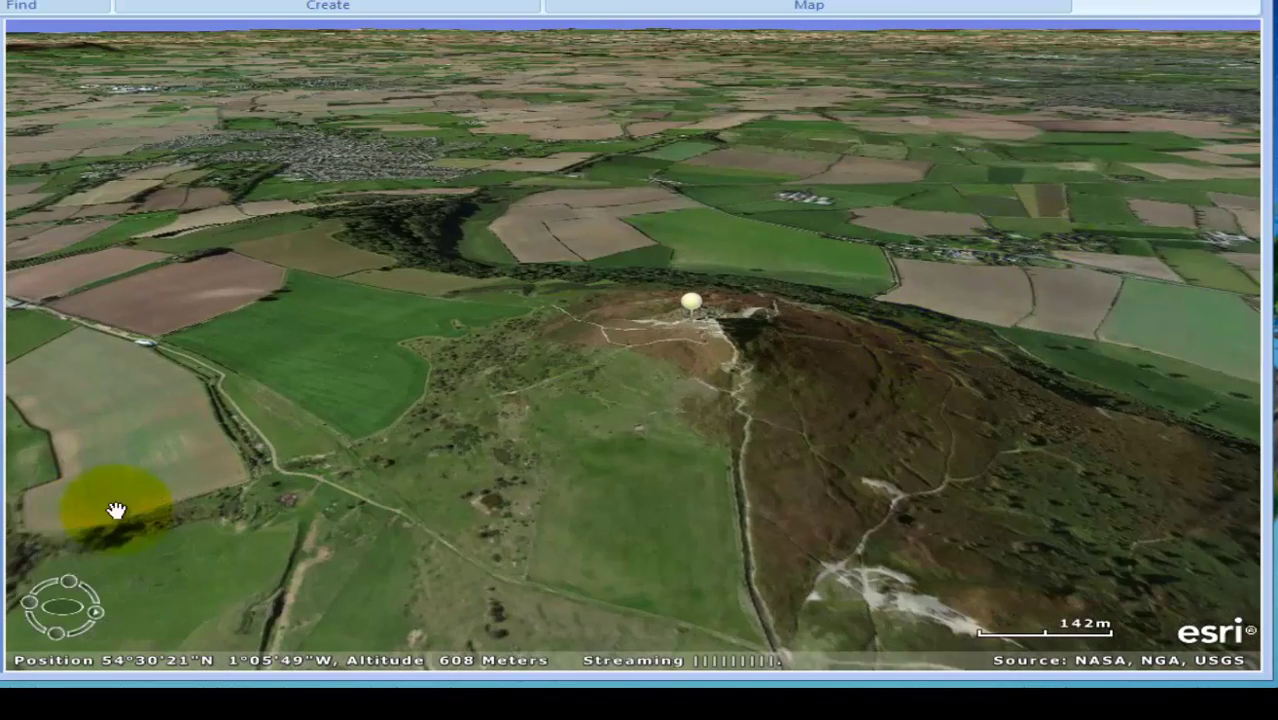
mouse_move(120, 588)
left_click_drag(205, 522, 174, 512)
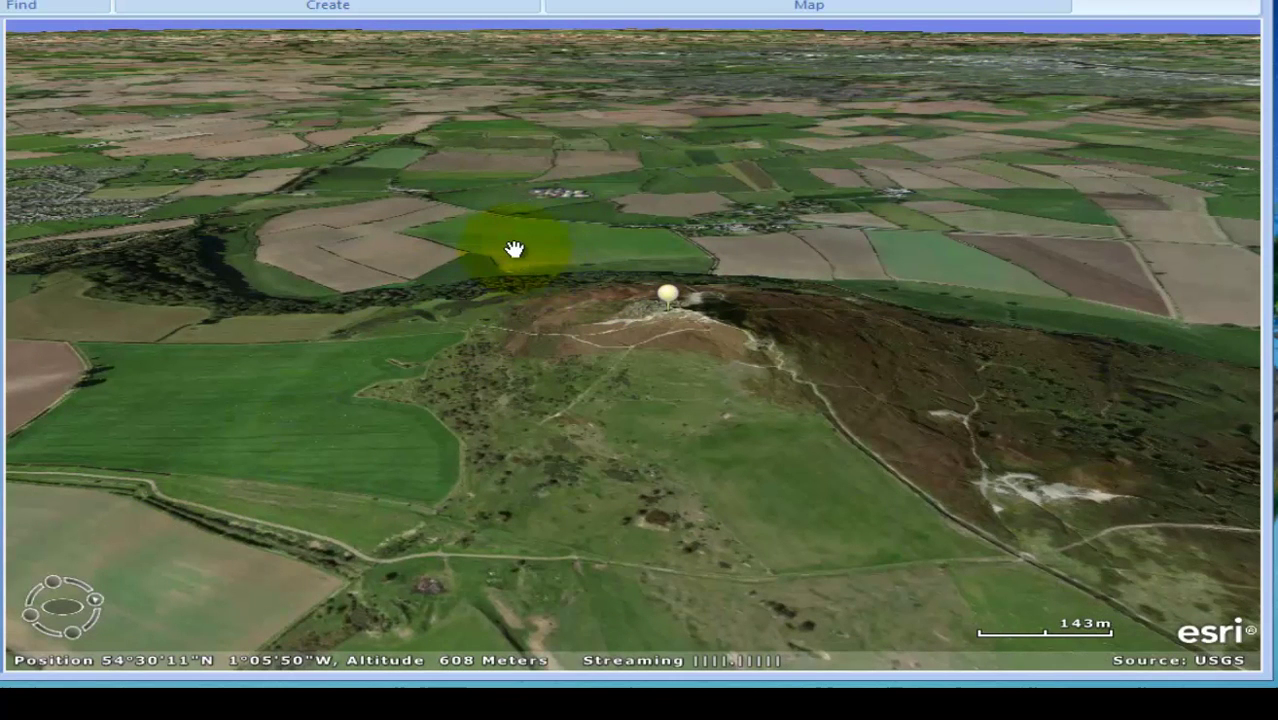
mouse_move(57, 608)
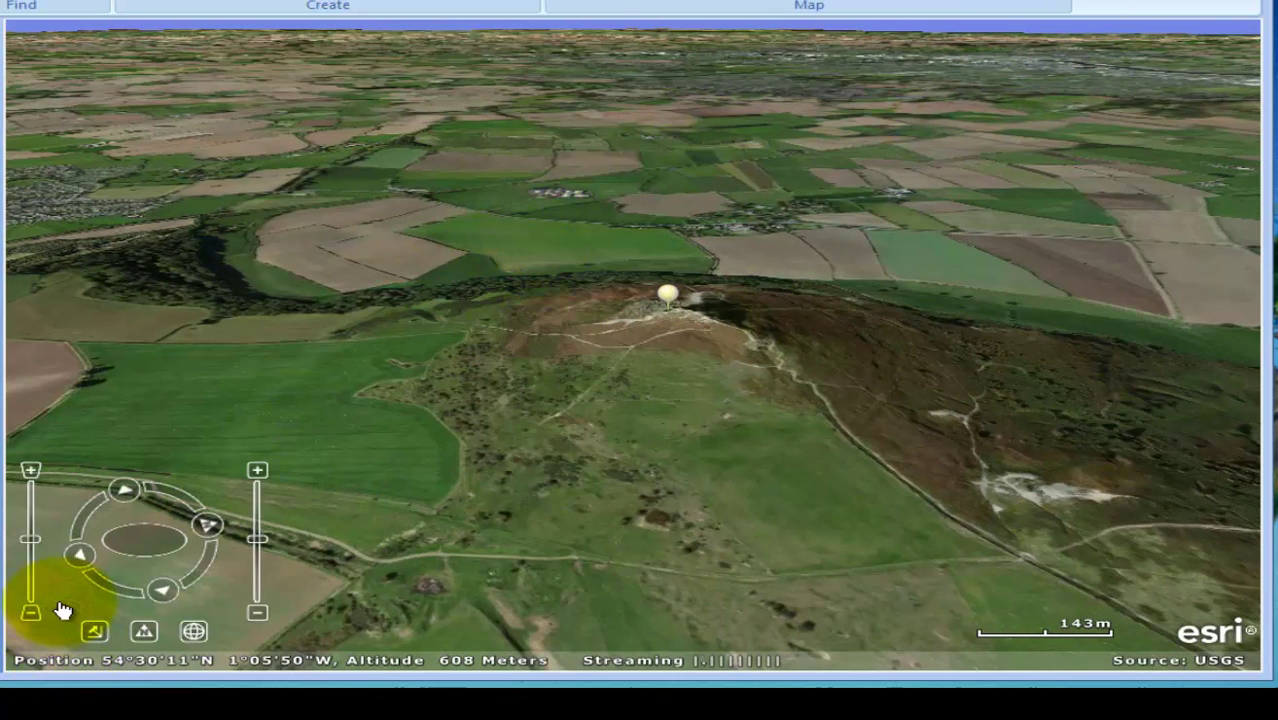
Reset the view so north faces up
left_click(147, 638)
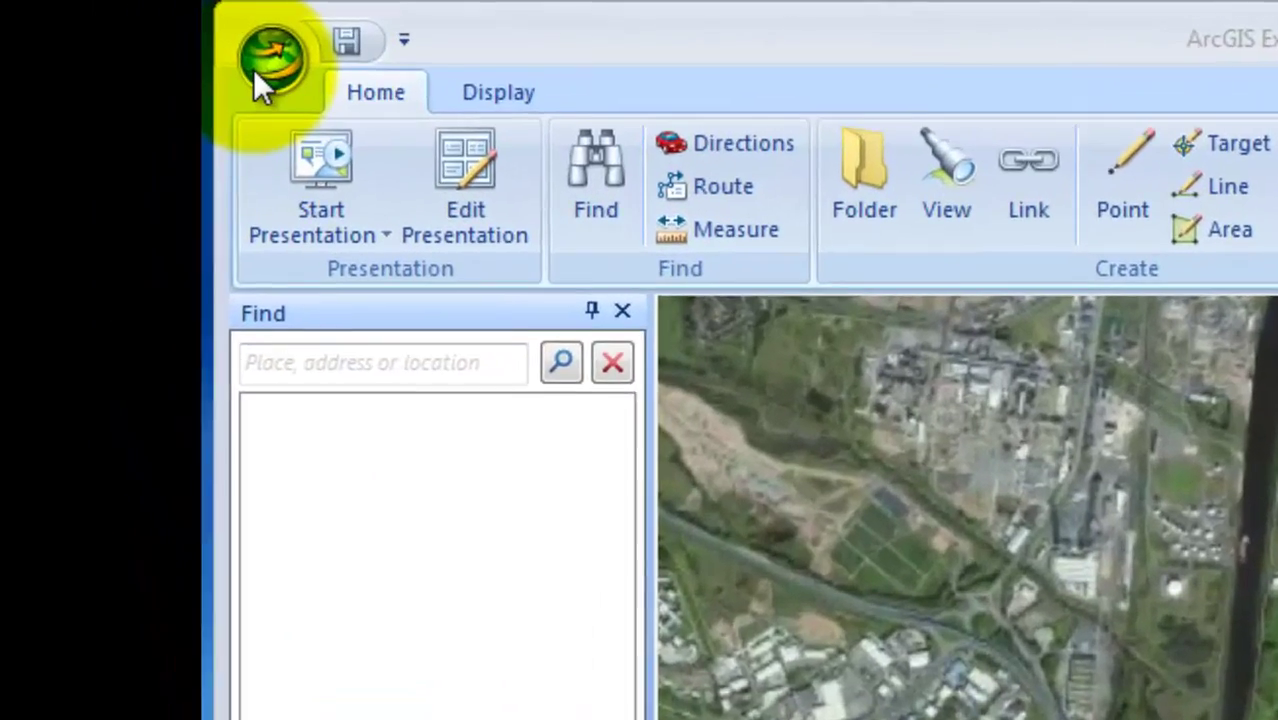
Save a map copy named 'measure' and zoom in on the terraced streets
left_click(257, 75)
mouse_move(472, 408)
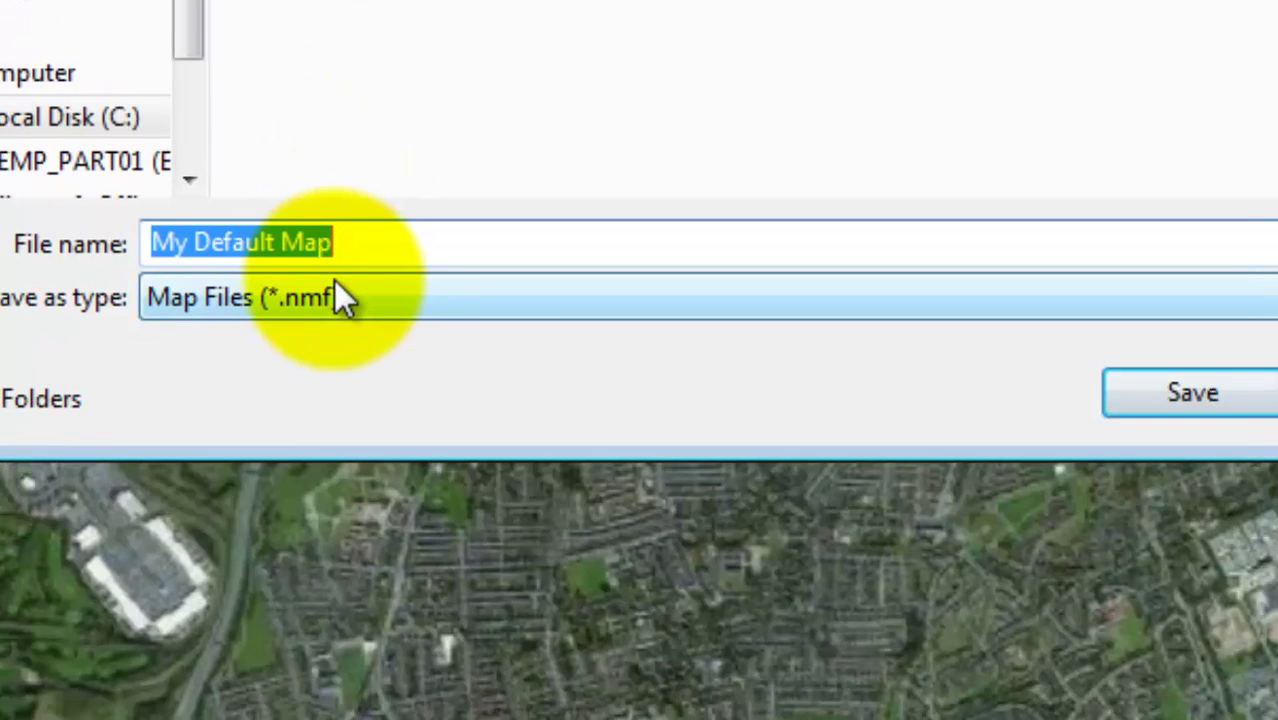
type("meaure")
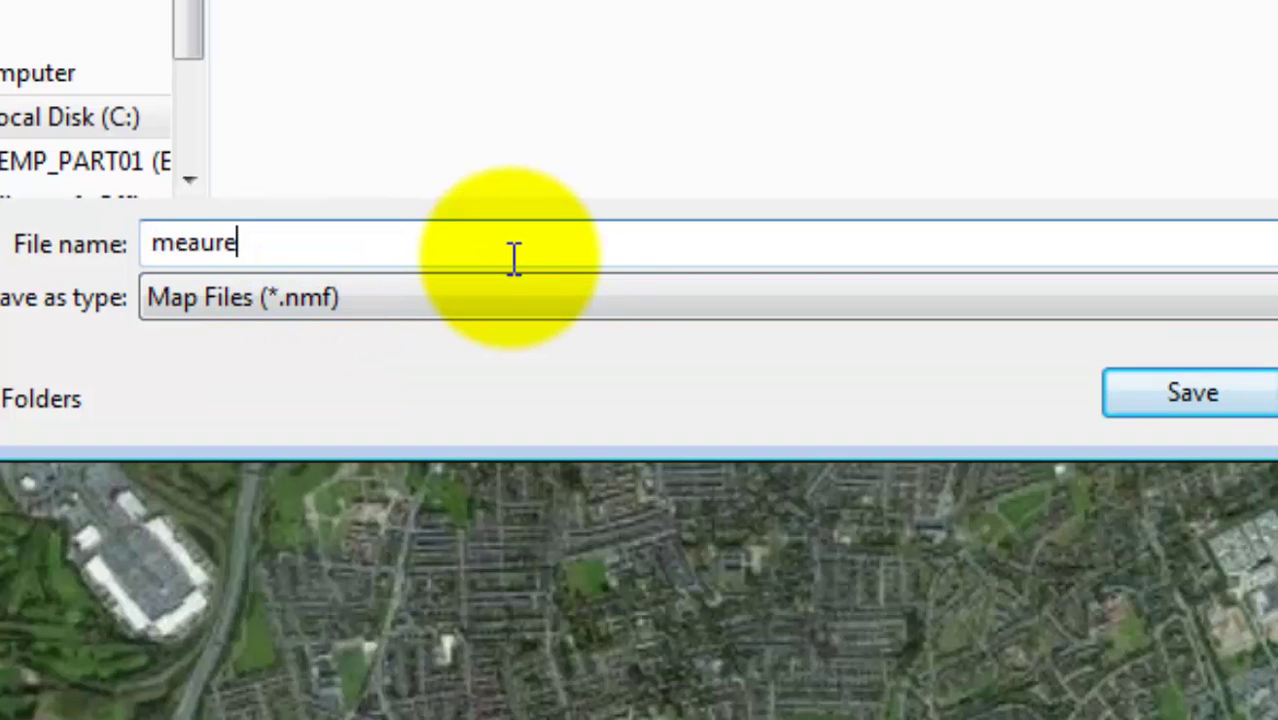
key("BackSpace")
key("BackSpace")
key("BackSpace")
type("sure")
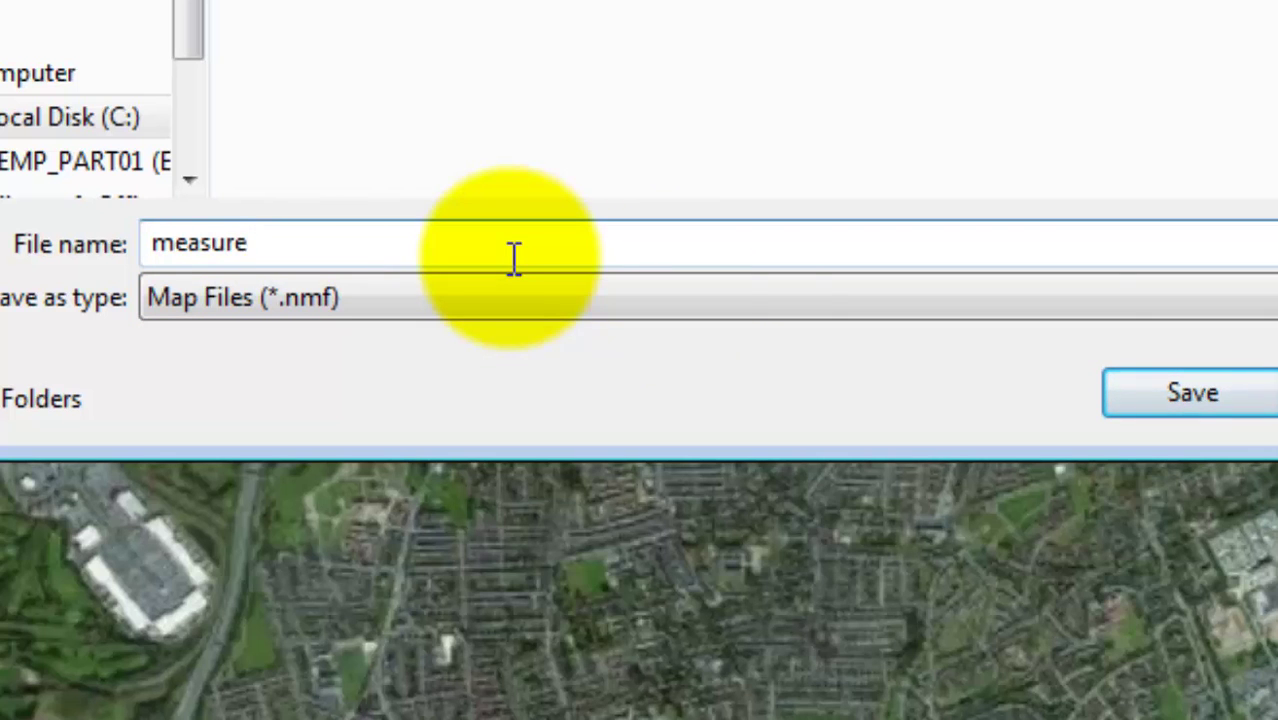
left_click(1178, 394)
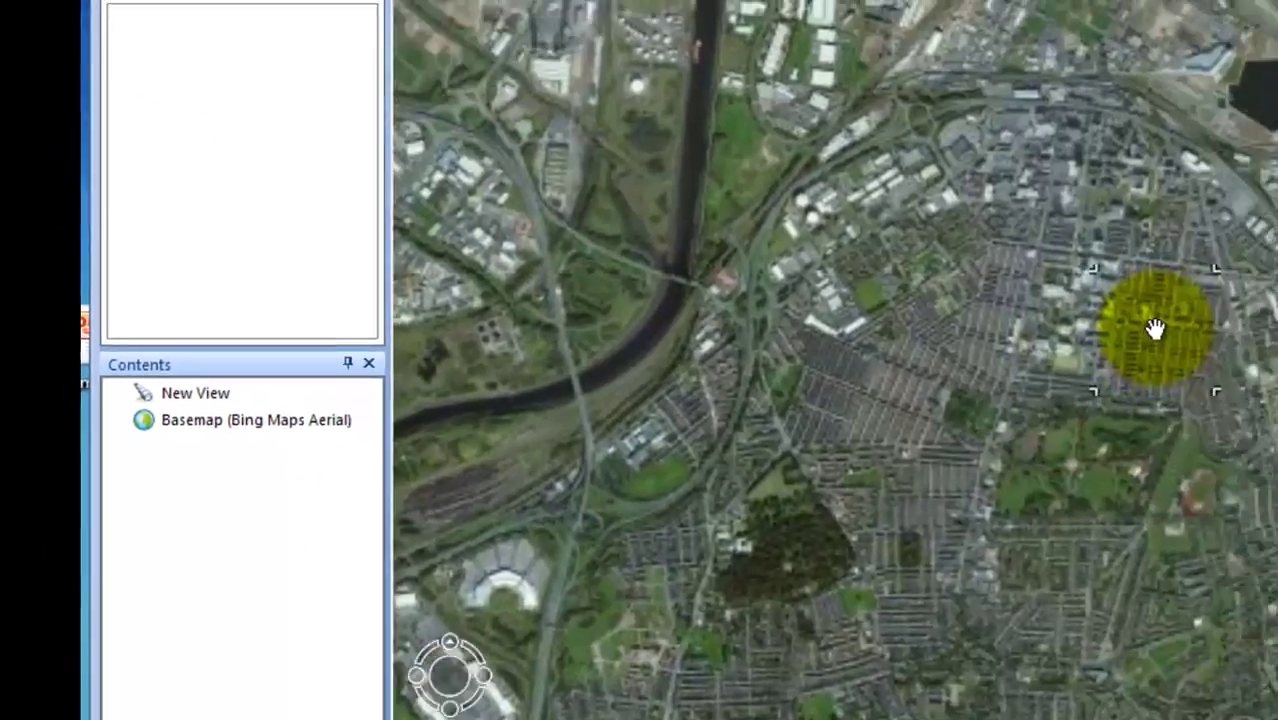
scroll(1277, 140, "up", 3)
scroll(790, 420, "up", 2)
scroll(650, 434, "up", 1)
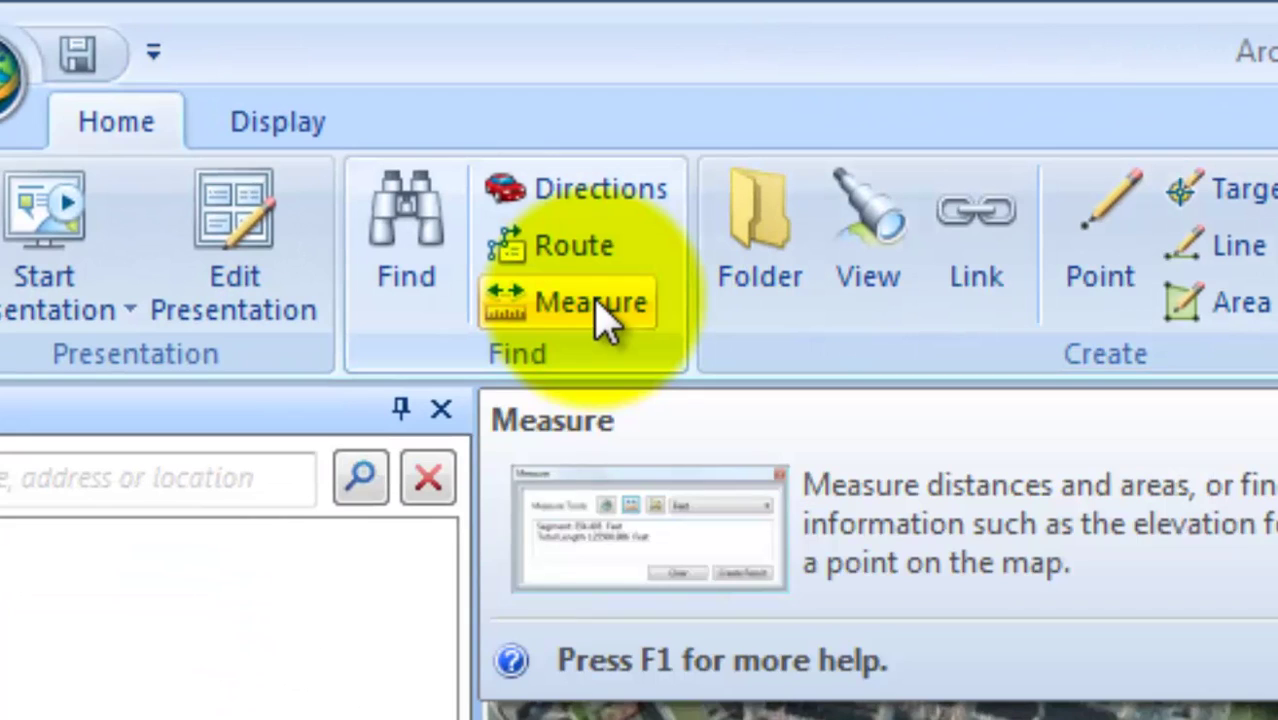
Open Measure, choose the point-coordinate tool, and pan the map to the park
left_click(602, 310)
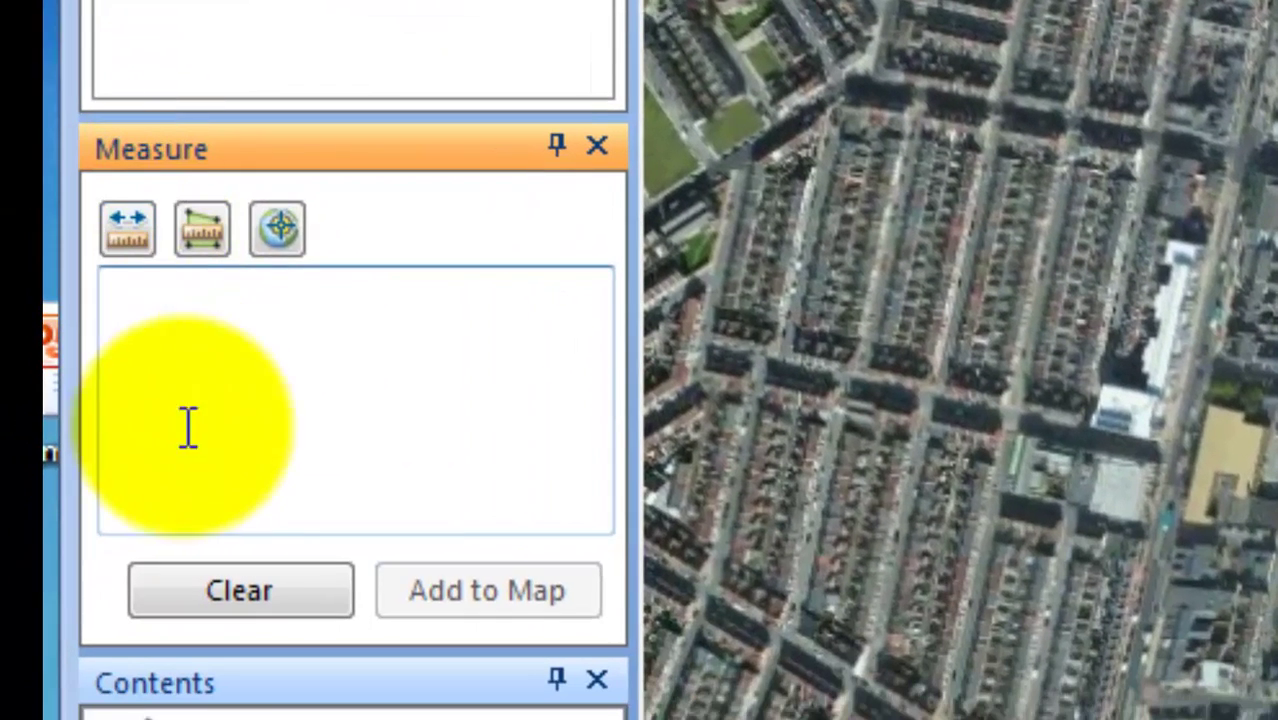
left_click(240, 413)
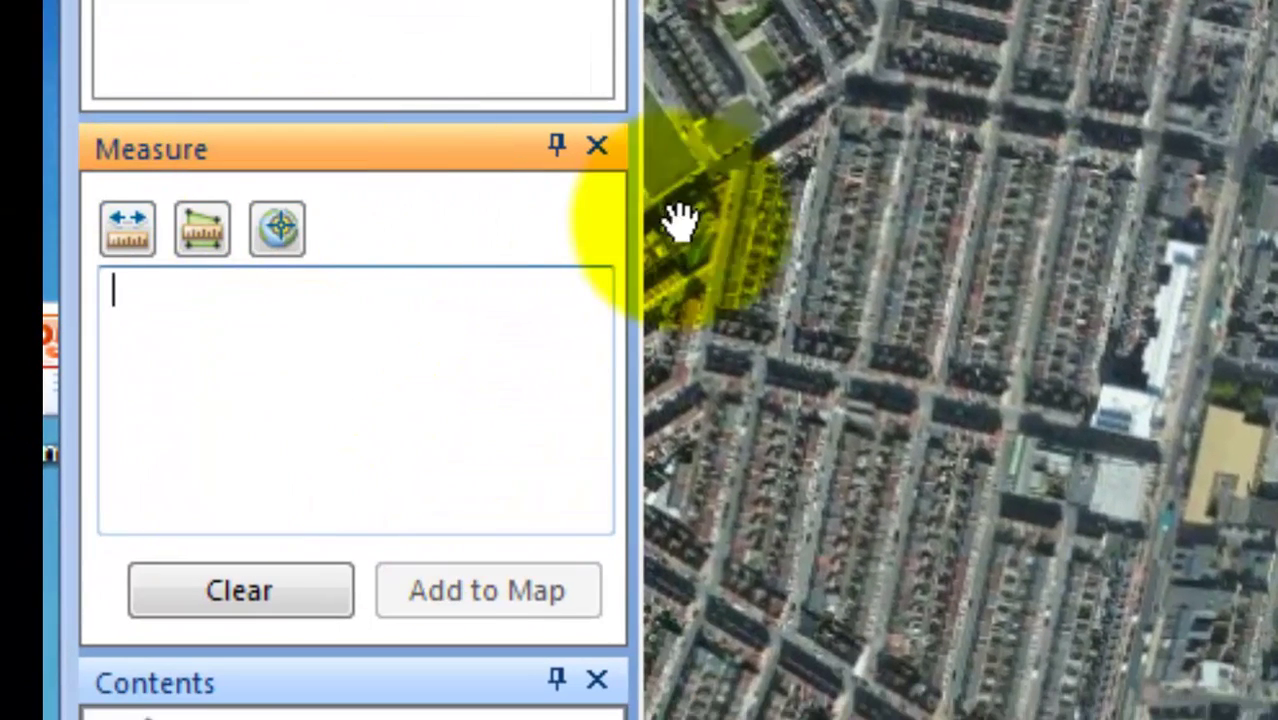
scroll(1270, 224, "up", 5)
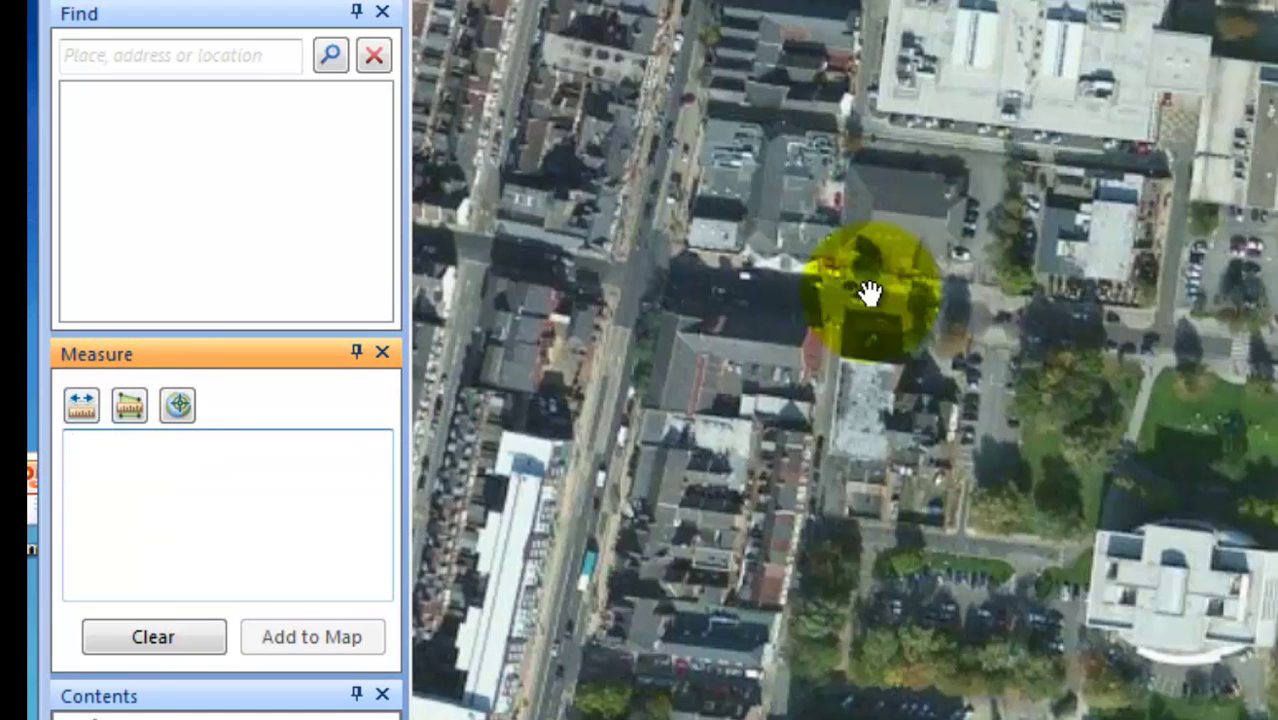
left_click_drag(1090, 249, 1087, 334)
left_click_drag(988, 221, 1106, 317)
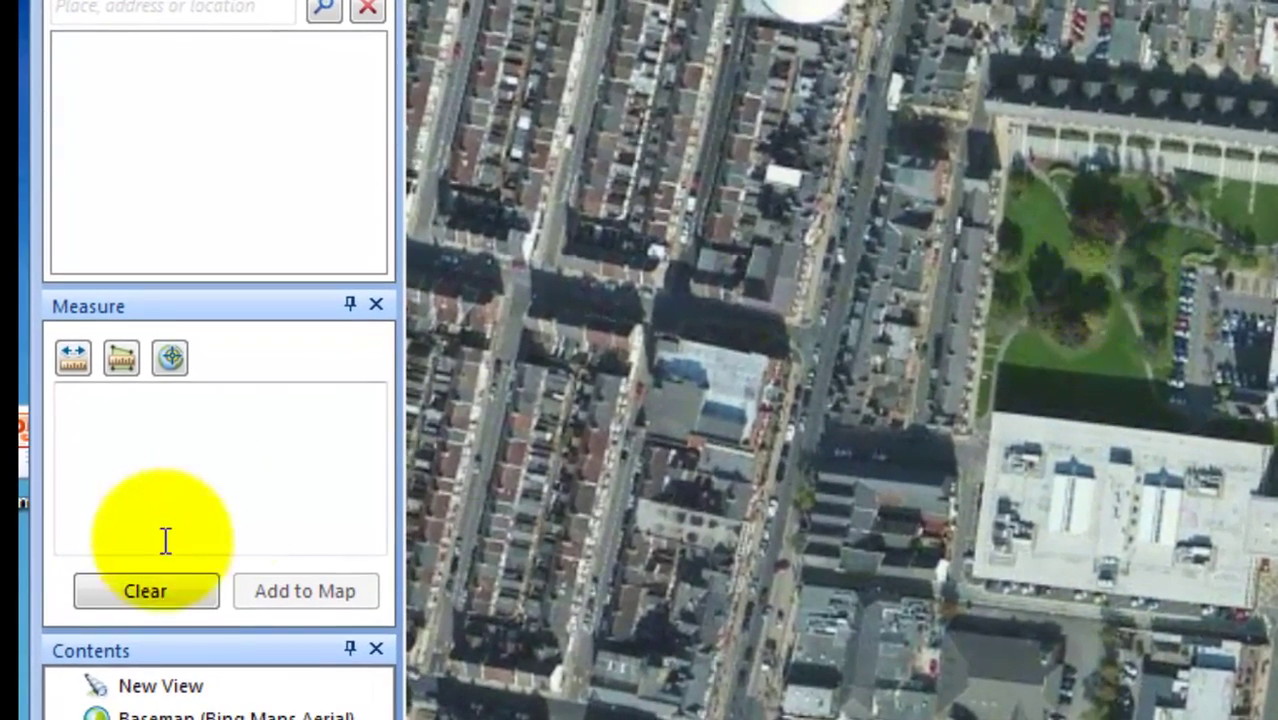
Pin the park and add its 54°34'19"N 1°14'13"W point to the map
left_click(172, 357)
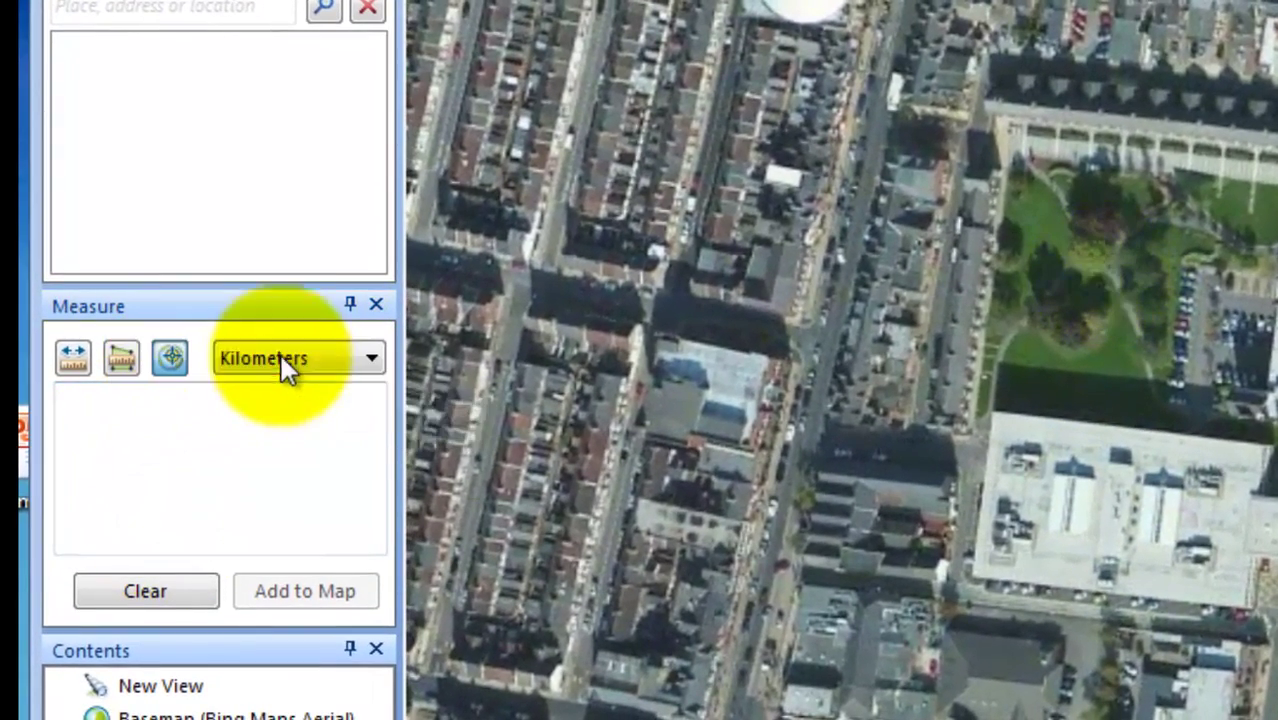
left_click(1098, 268)
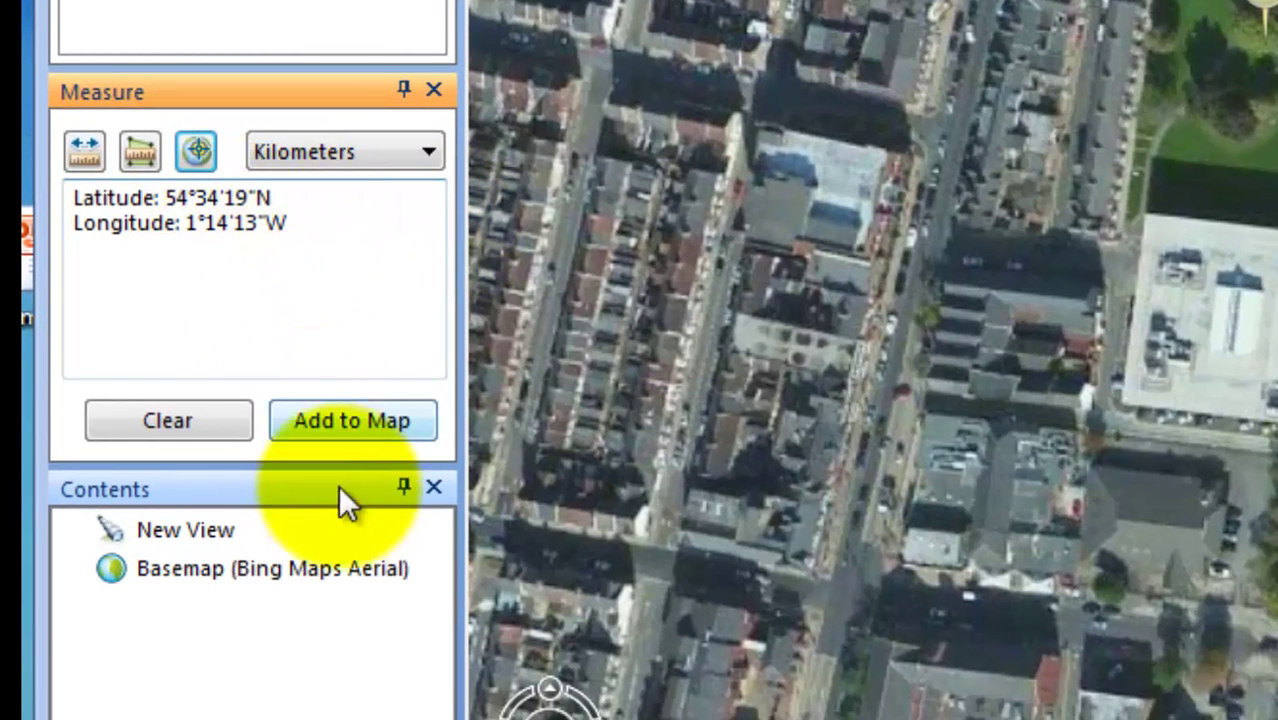
left_click(365, 422)
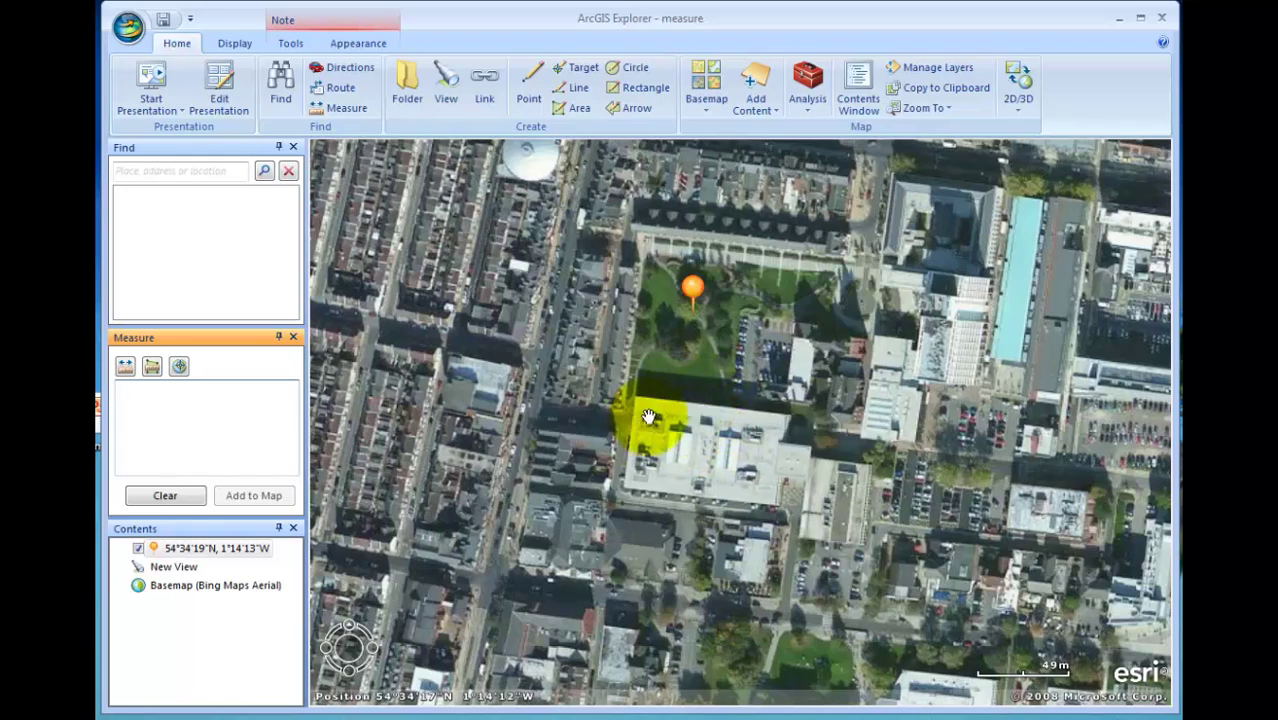
Zoom out and pan so the park pin sits left of centre among the streets
scroll(728, 432, "down", 1)
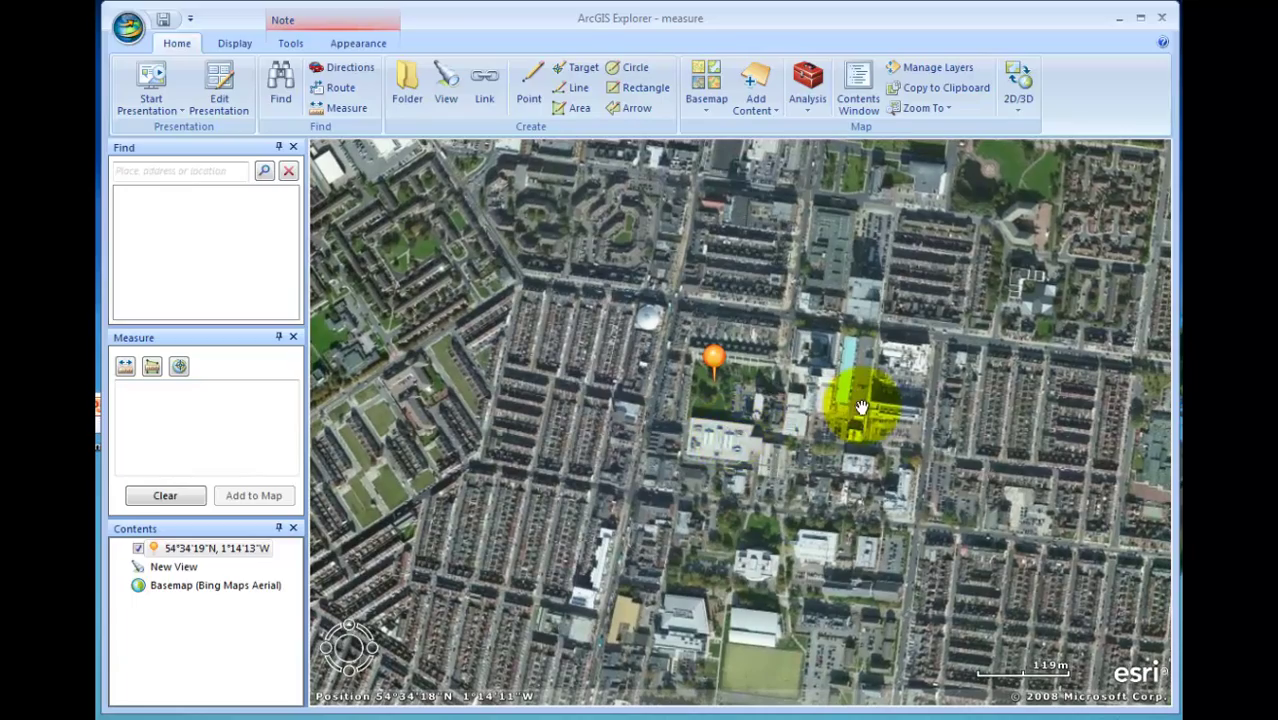
left_click_drag(856, 408, 783, 410)
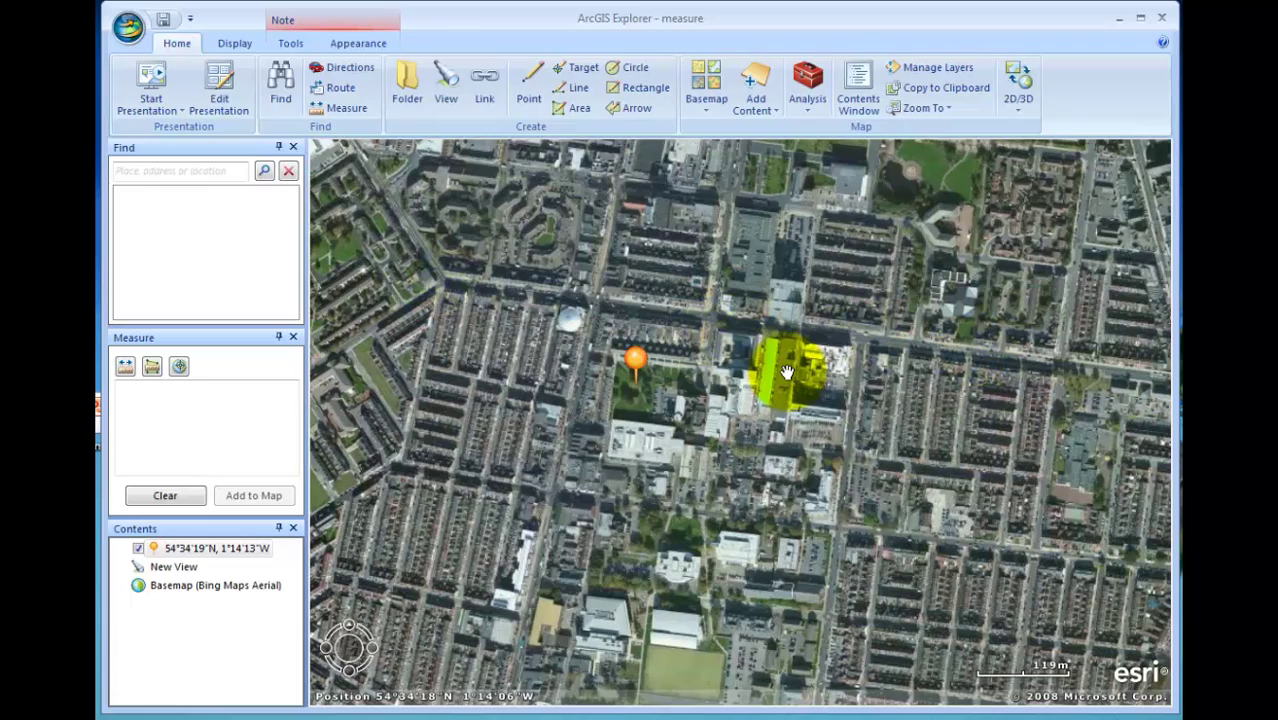
scroll(787, 372, "down", 5)
scroll(722, 380, "up", 5)
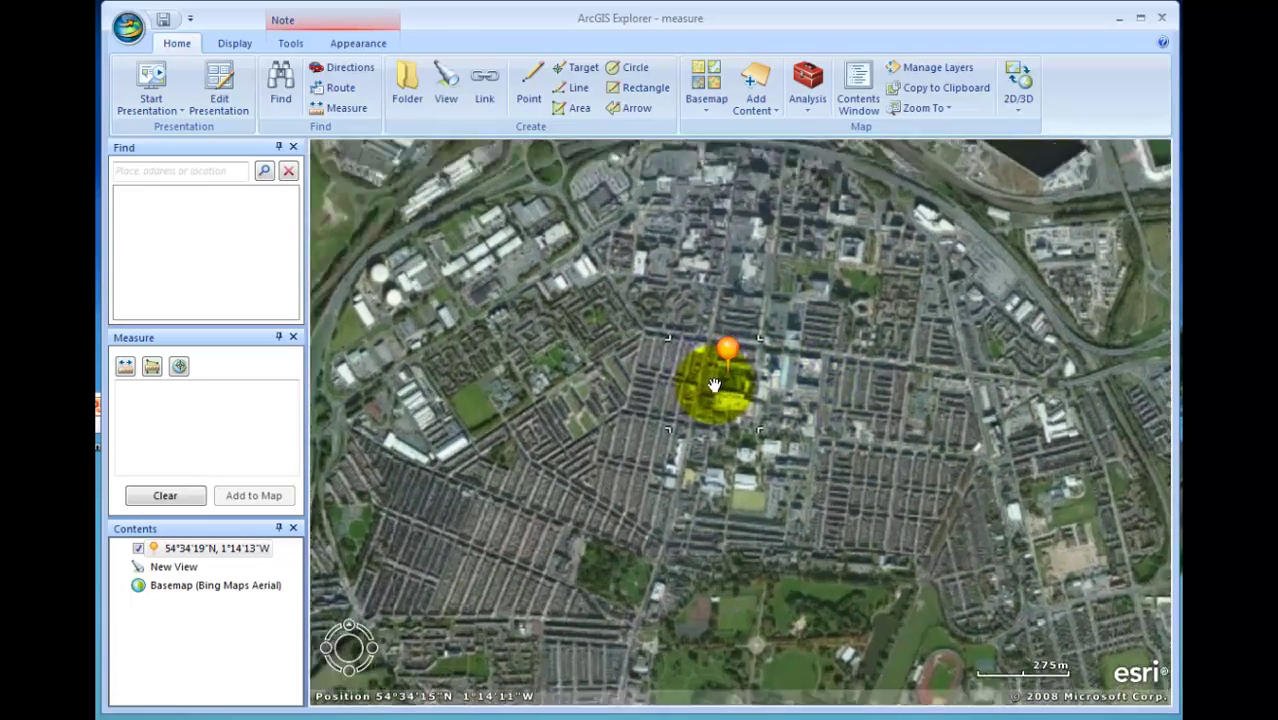
left_click_drag(757, 390, 573, 399)
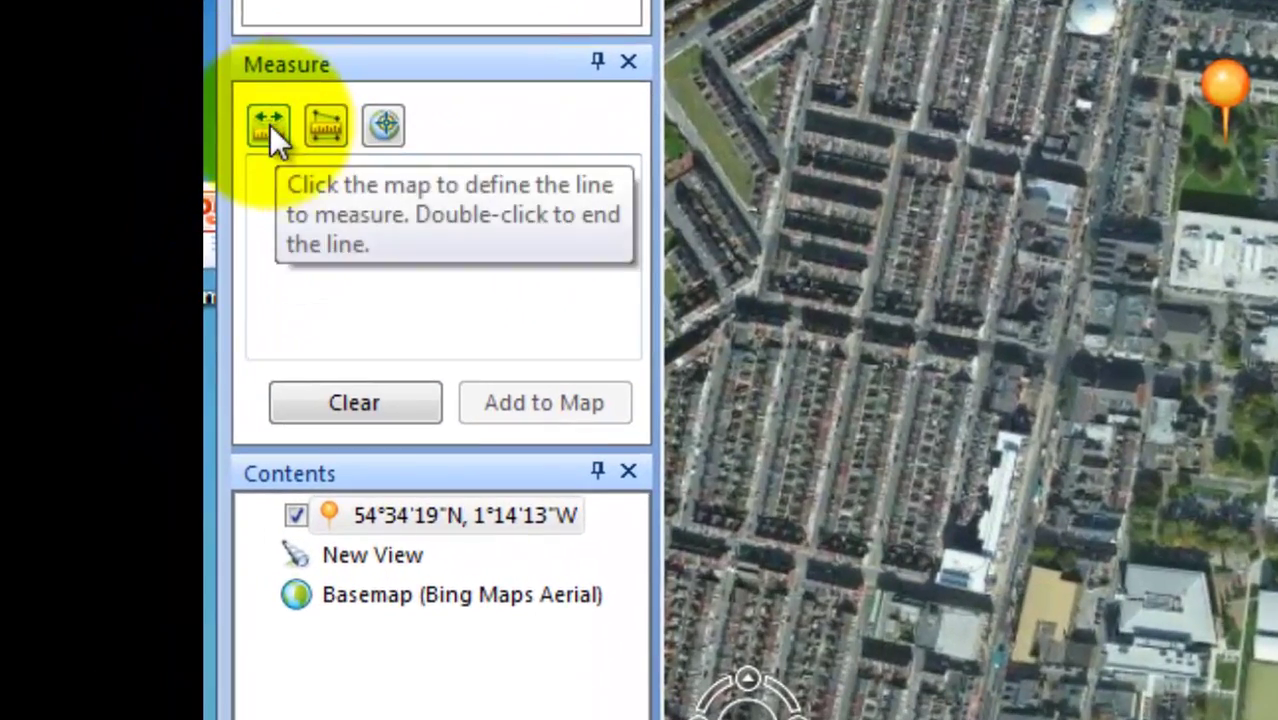
Measure a line along the streets north of the pin, from the west end to the east end
left_click(125, 365)
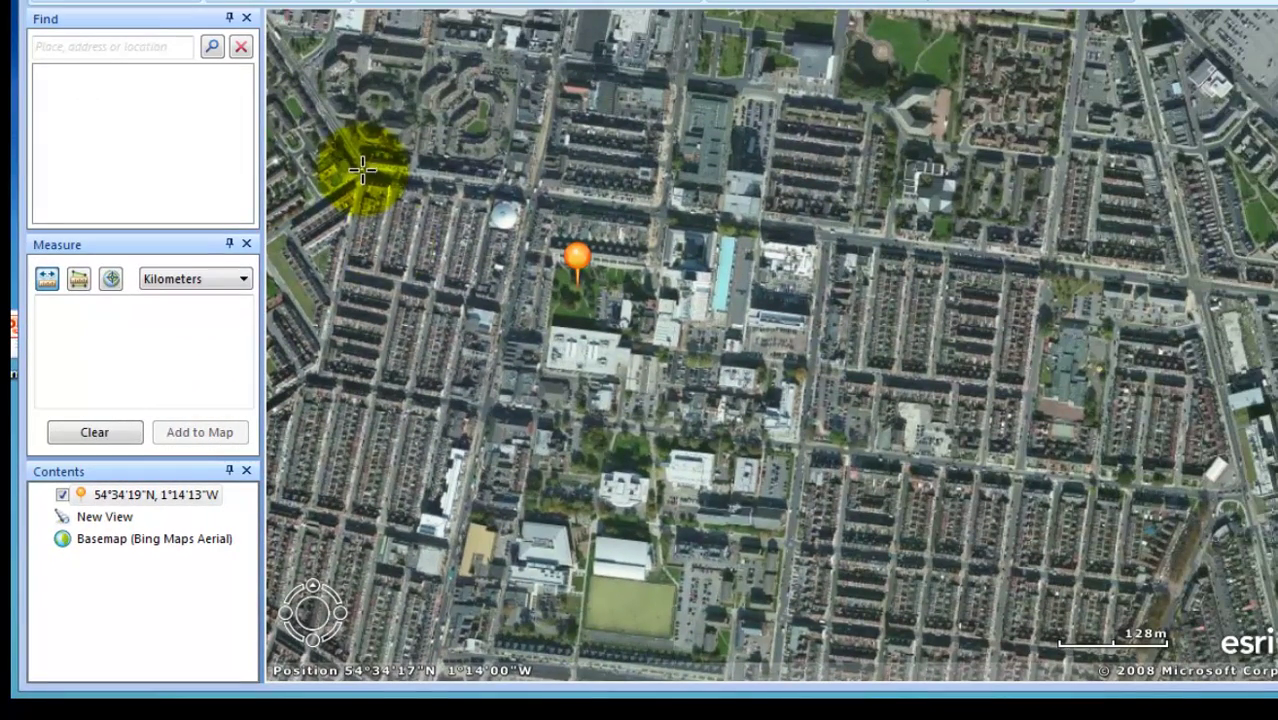
left_click(363, 170)
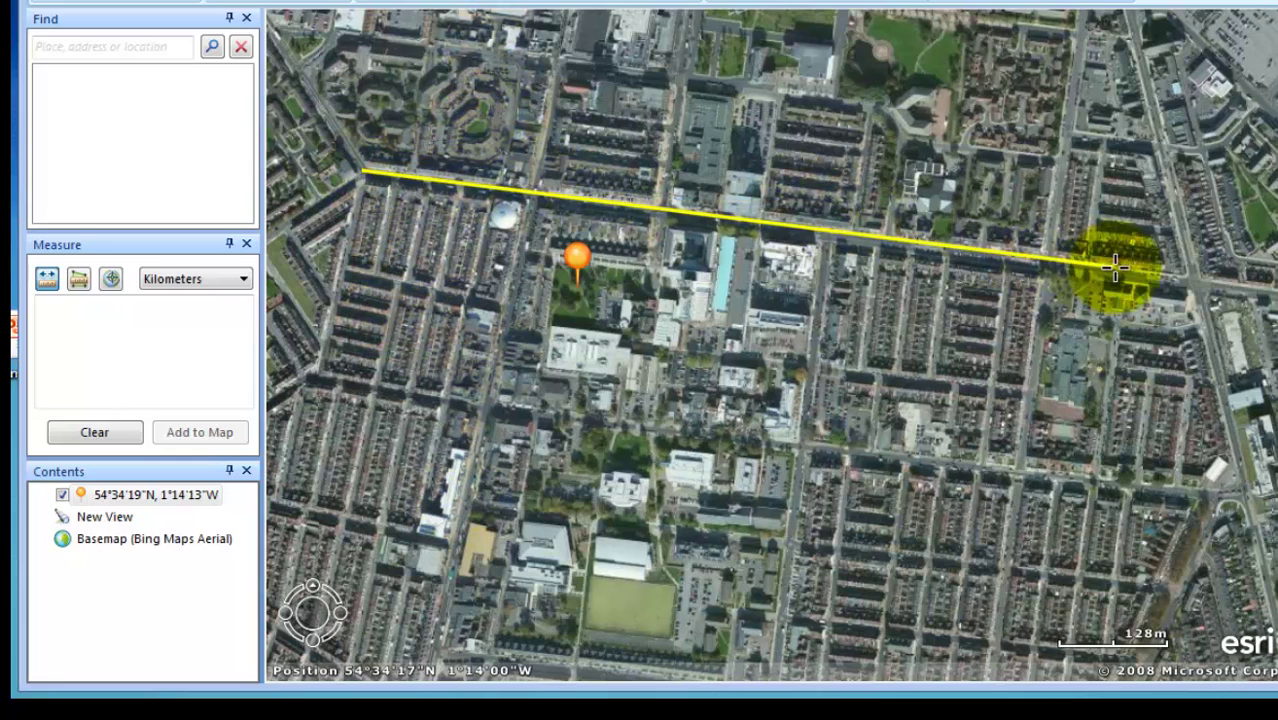
left_click(1195, 280)
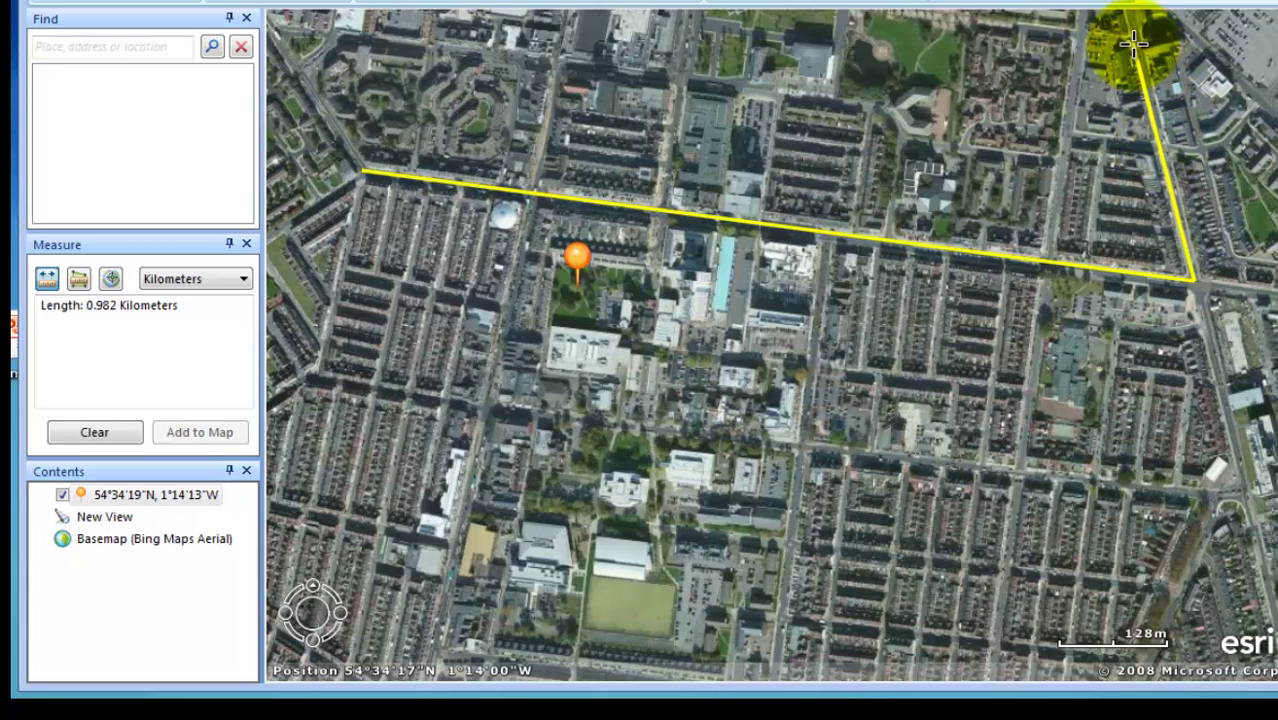
double_click(1192, 280)
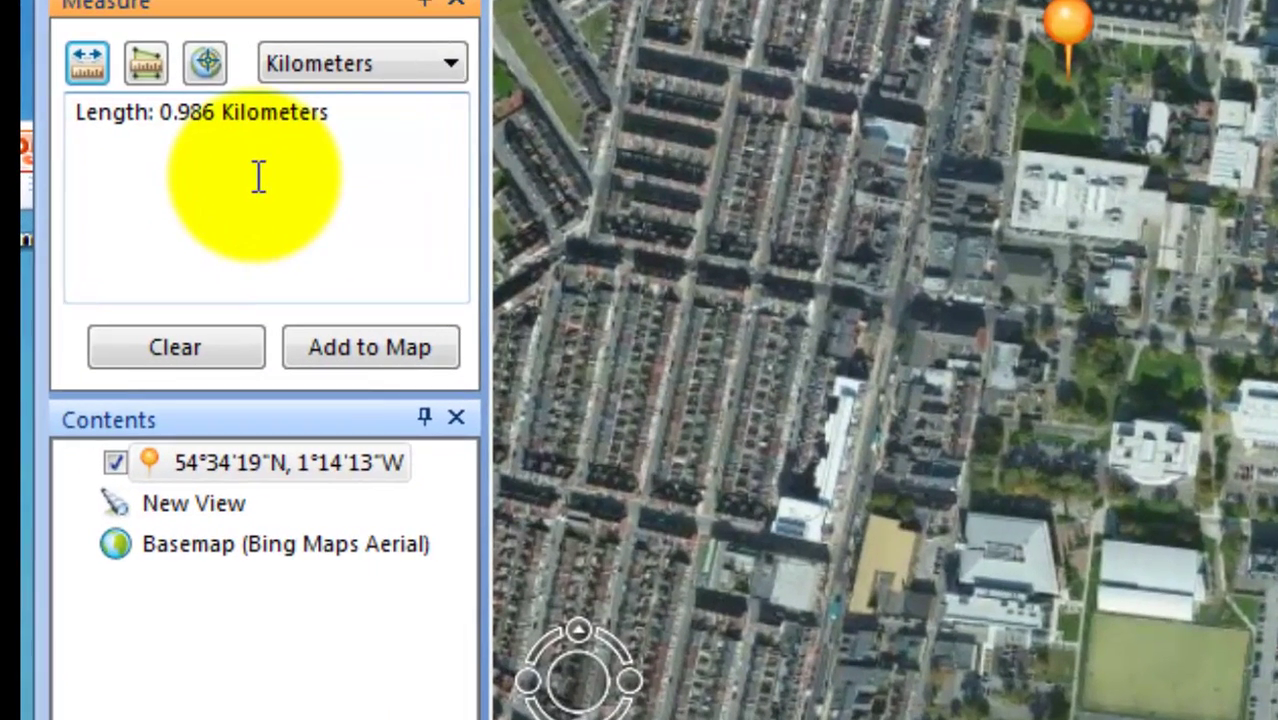
Show the 0.986 km length in Miles, then Kilometers, and add the measured line to the map
left_click(396, 127)
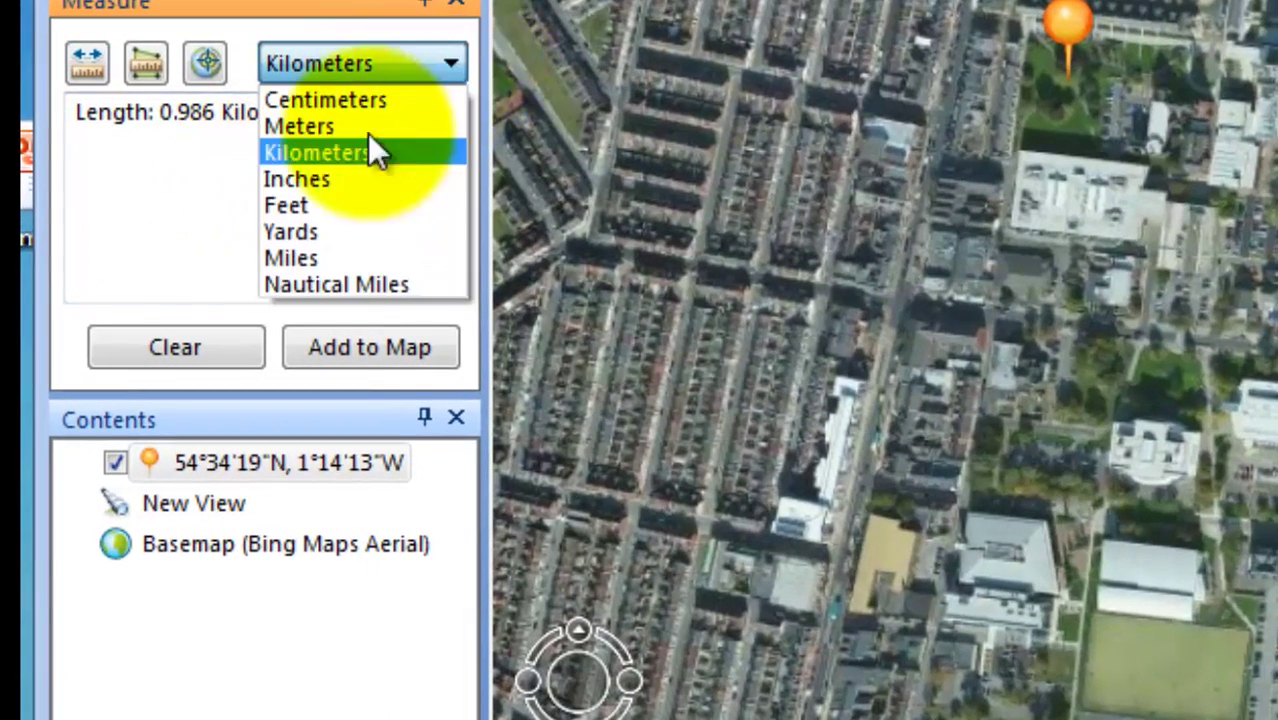
left_click(311, 257)
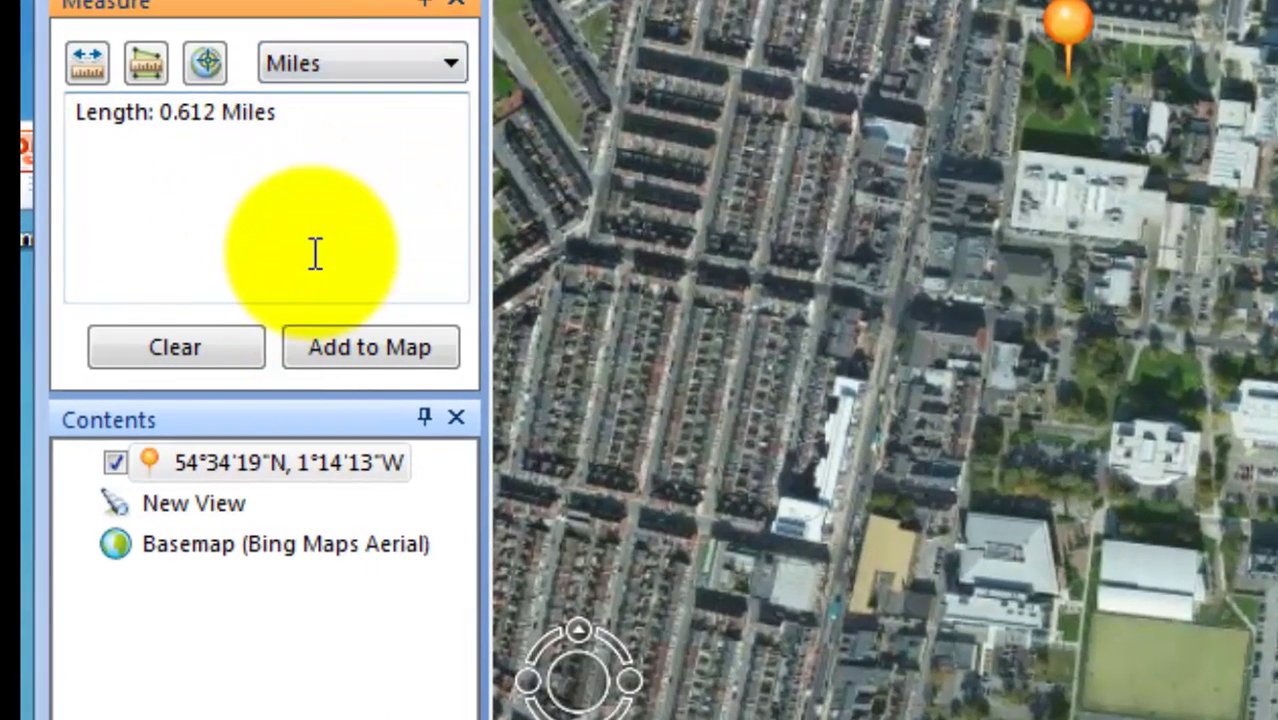
left_click(451, 62)
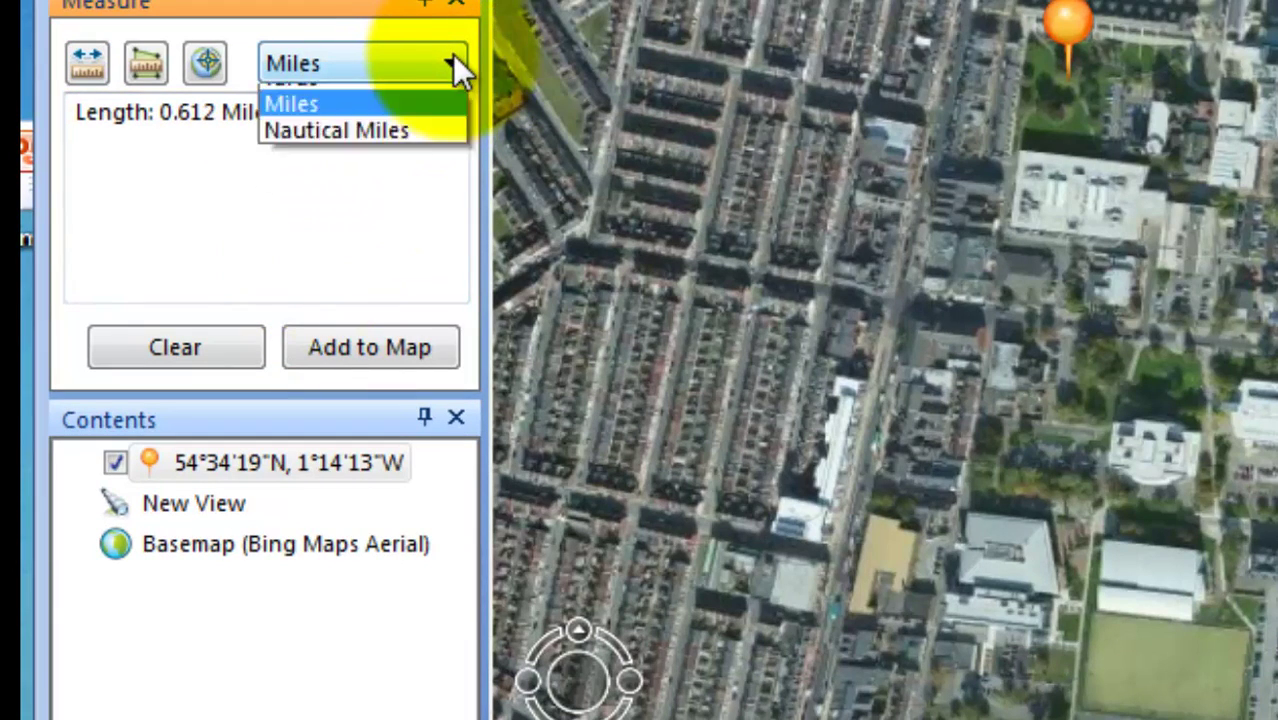
left_click(335, 152)
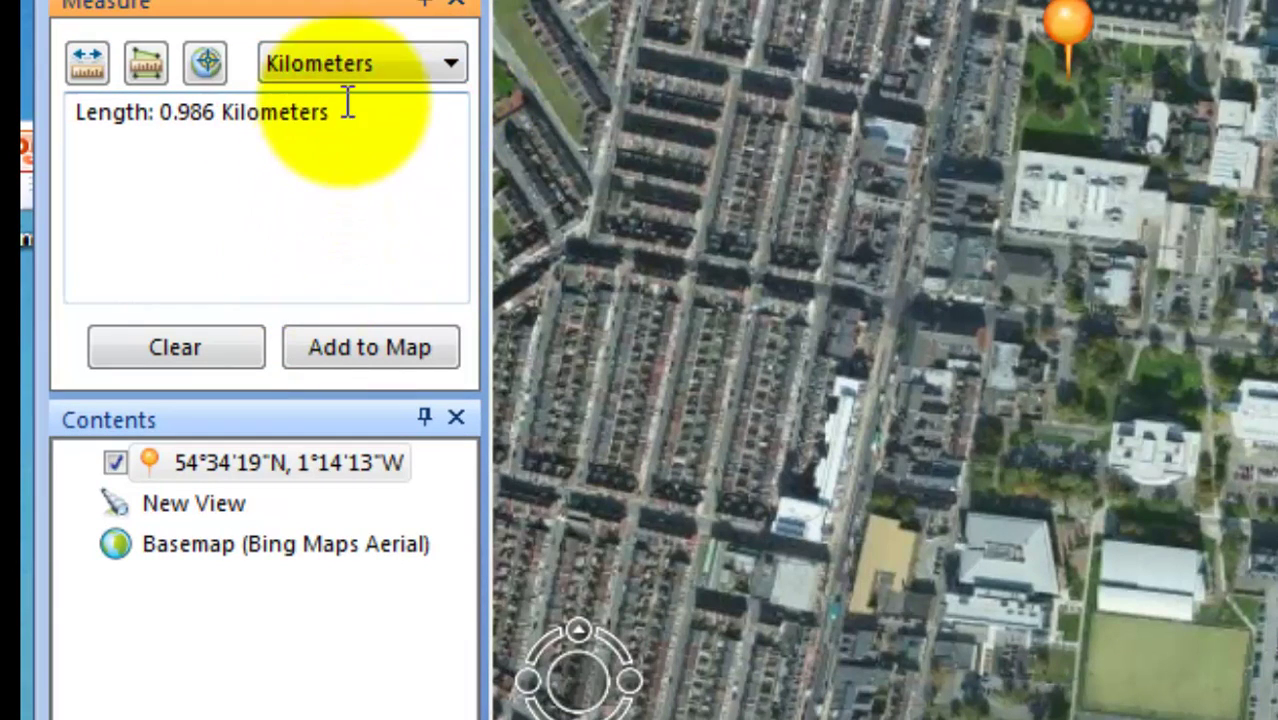
left_click(361, 353)
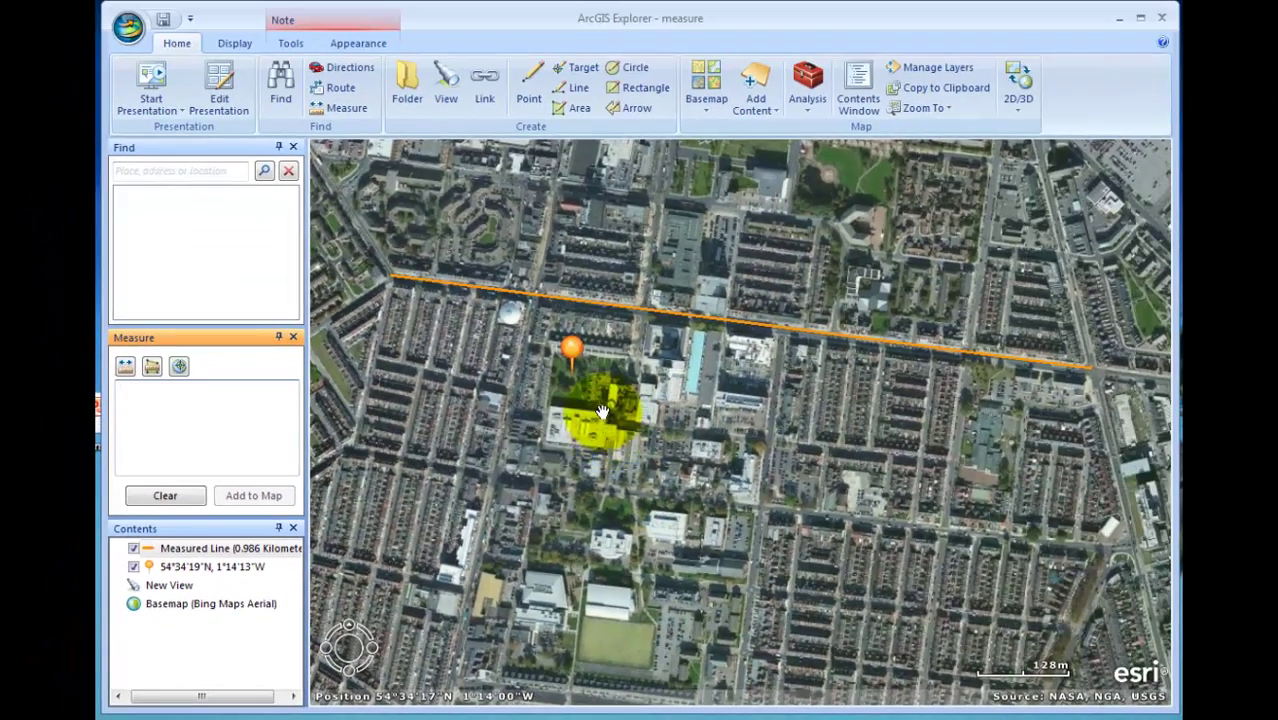
Zoom in on the aerial map around the pinned park
scroll(961, 250, "up", 3)
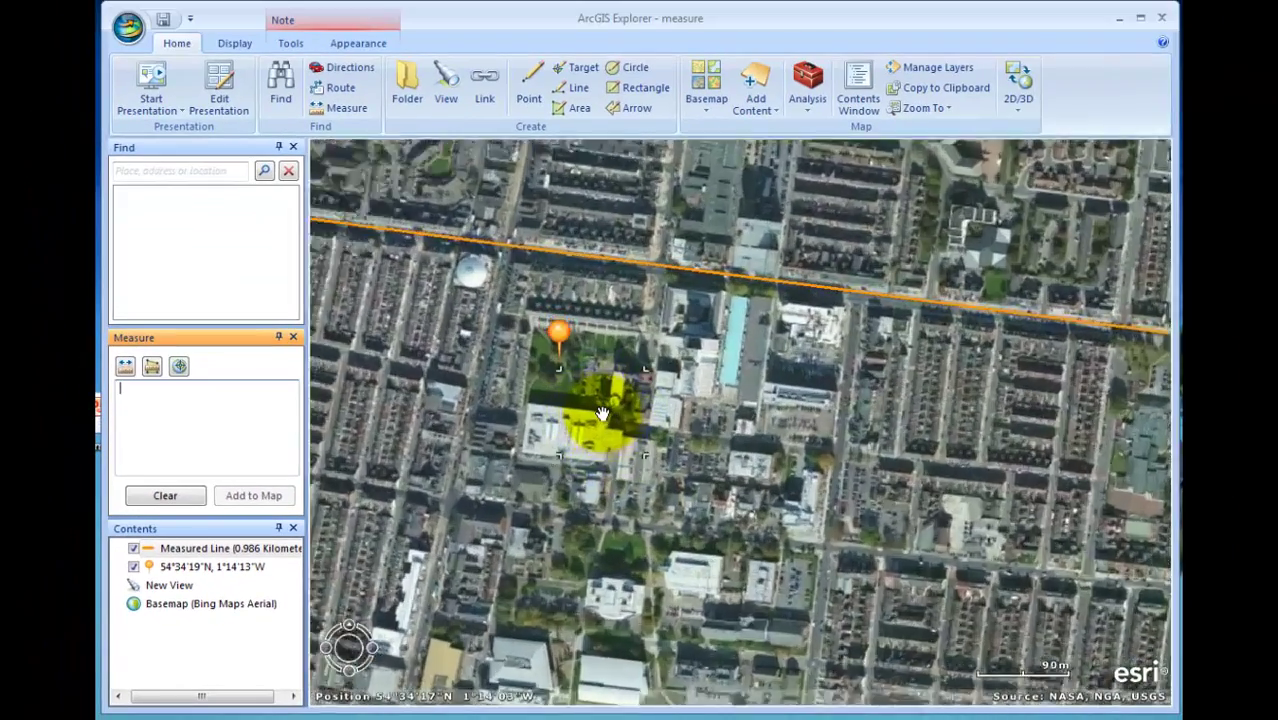
scroll(603, 413, "up", 4)
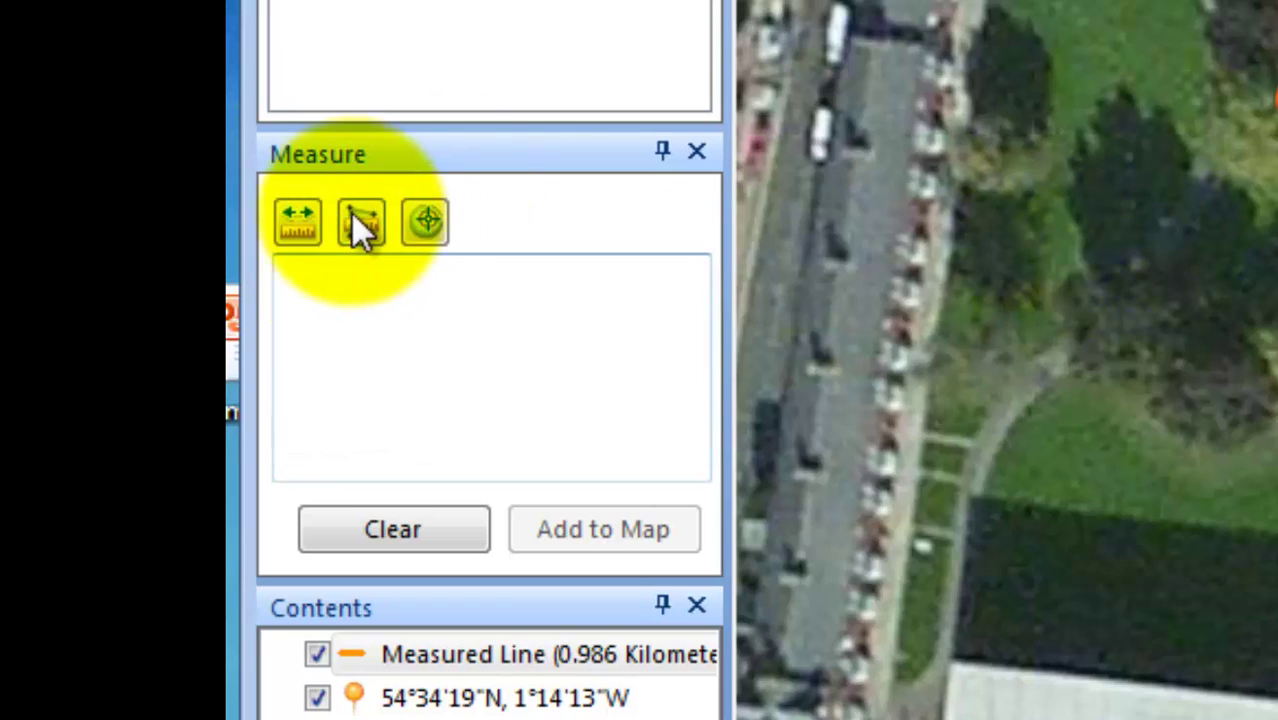
Outline the park as a six-corner area measurement reading 5464.399 square metres
left_click(361, 224)
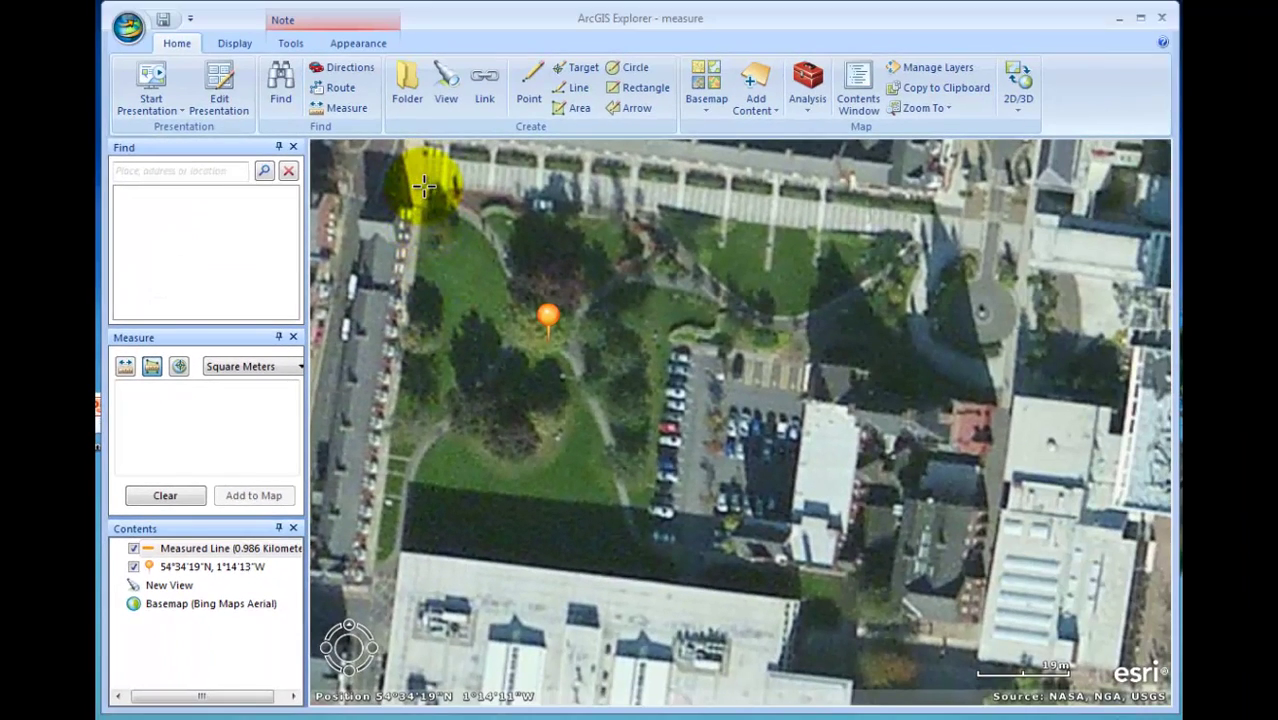
left_click(425, 185)
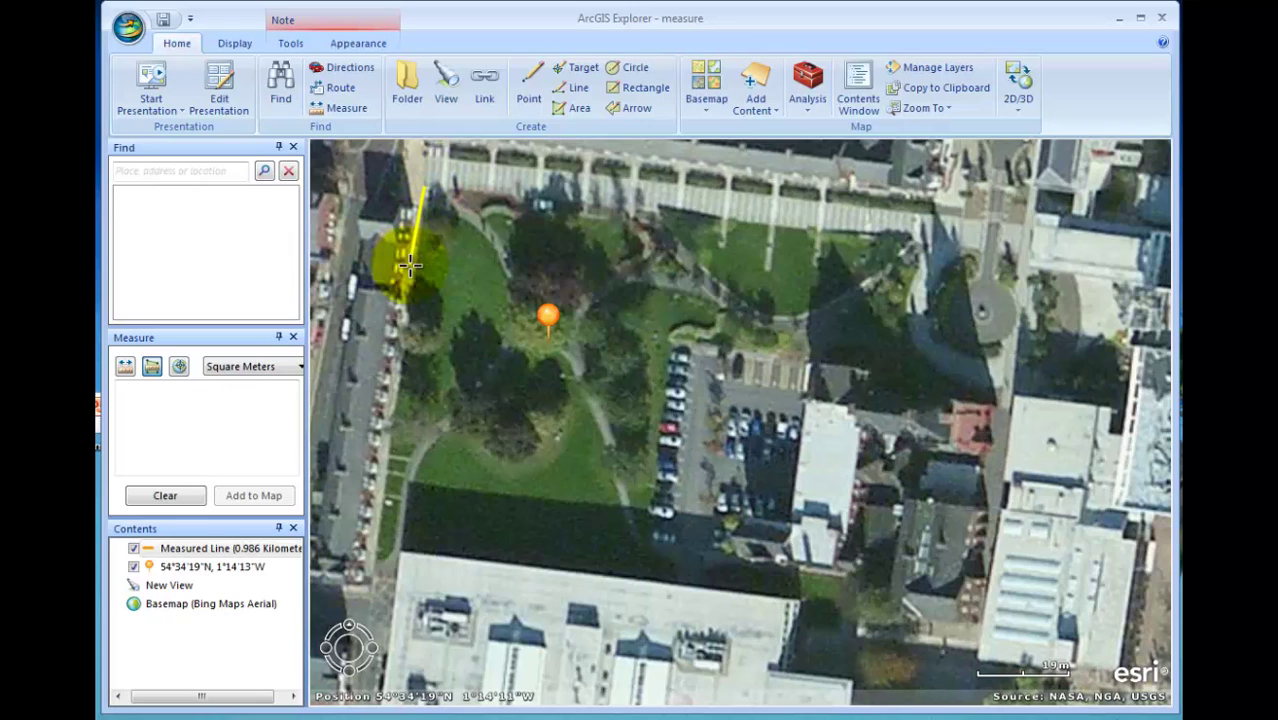
left_click(372, 545)
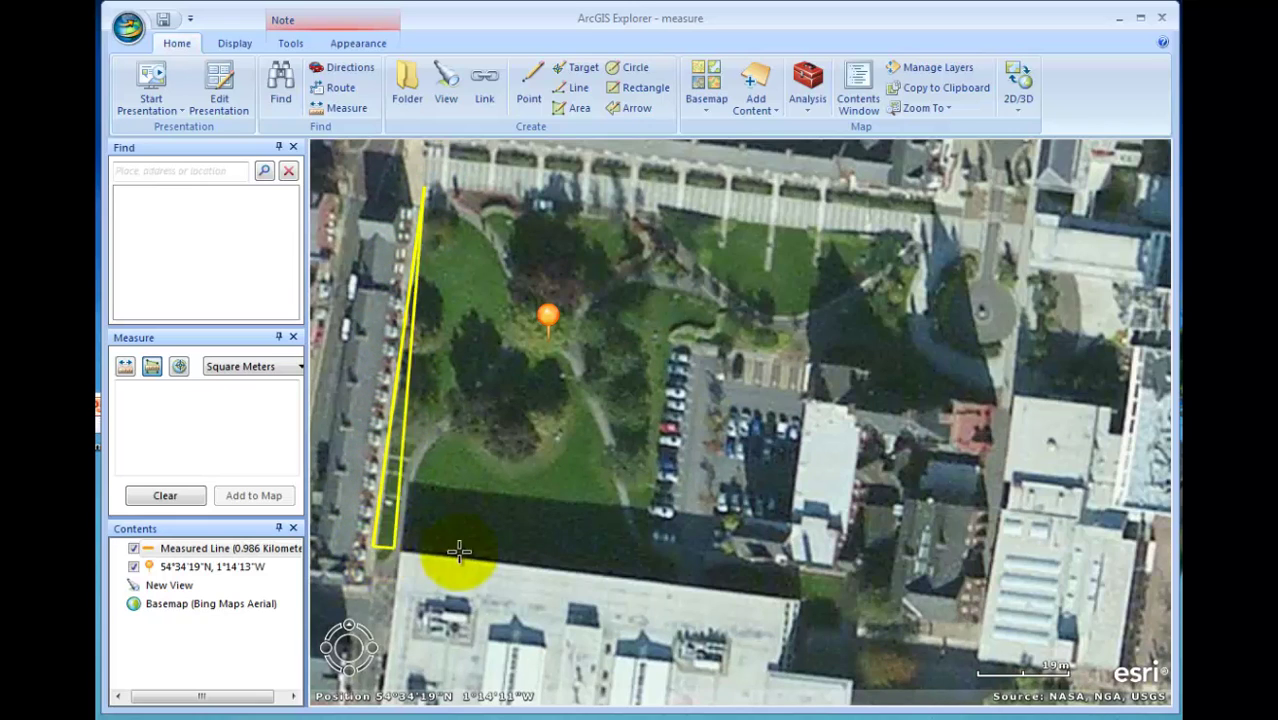
left_click(655, 580)
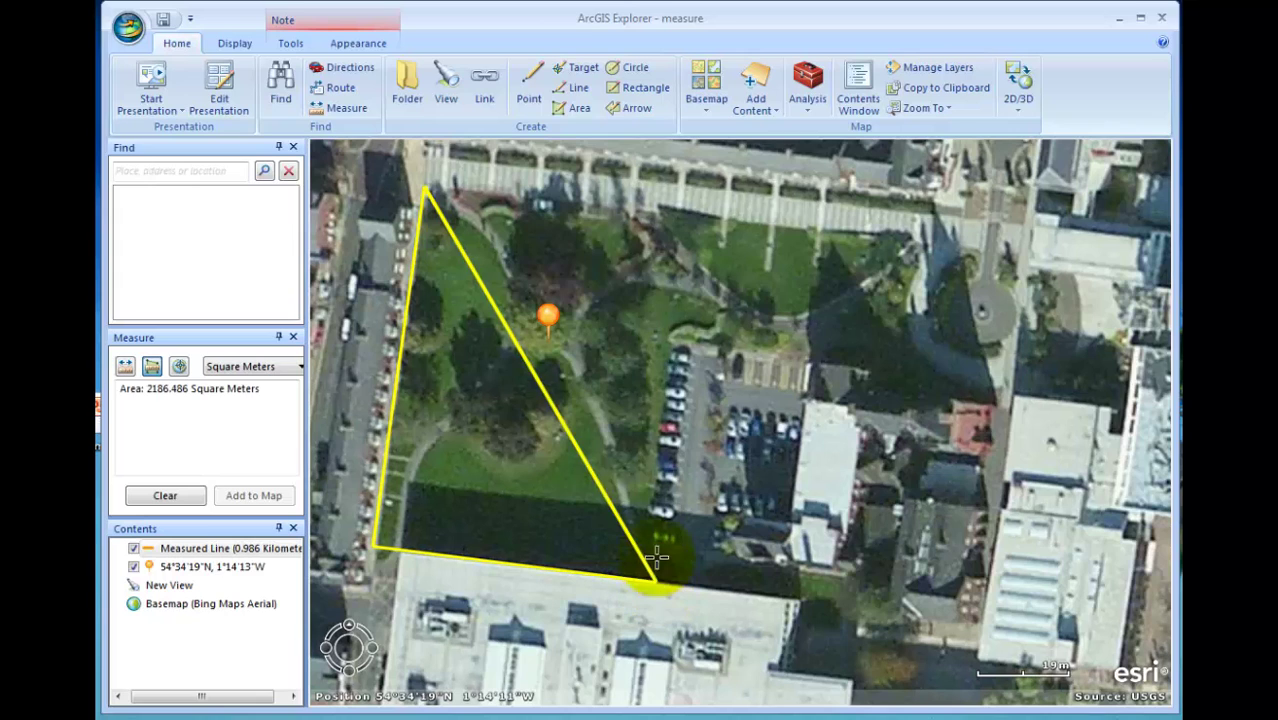
left_click(687, 335)
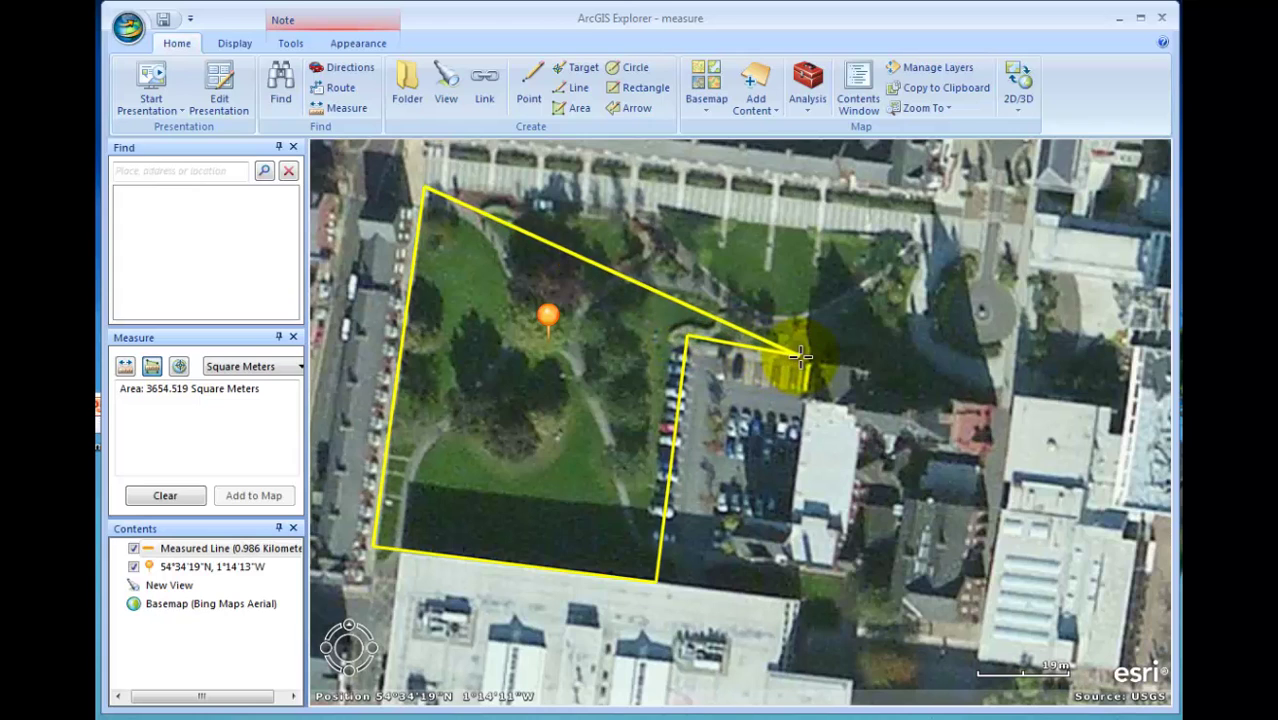
left_click(901, 370)
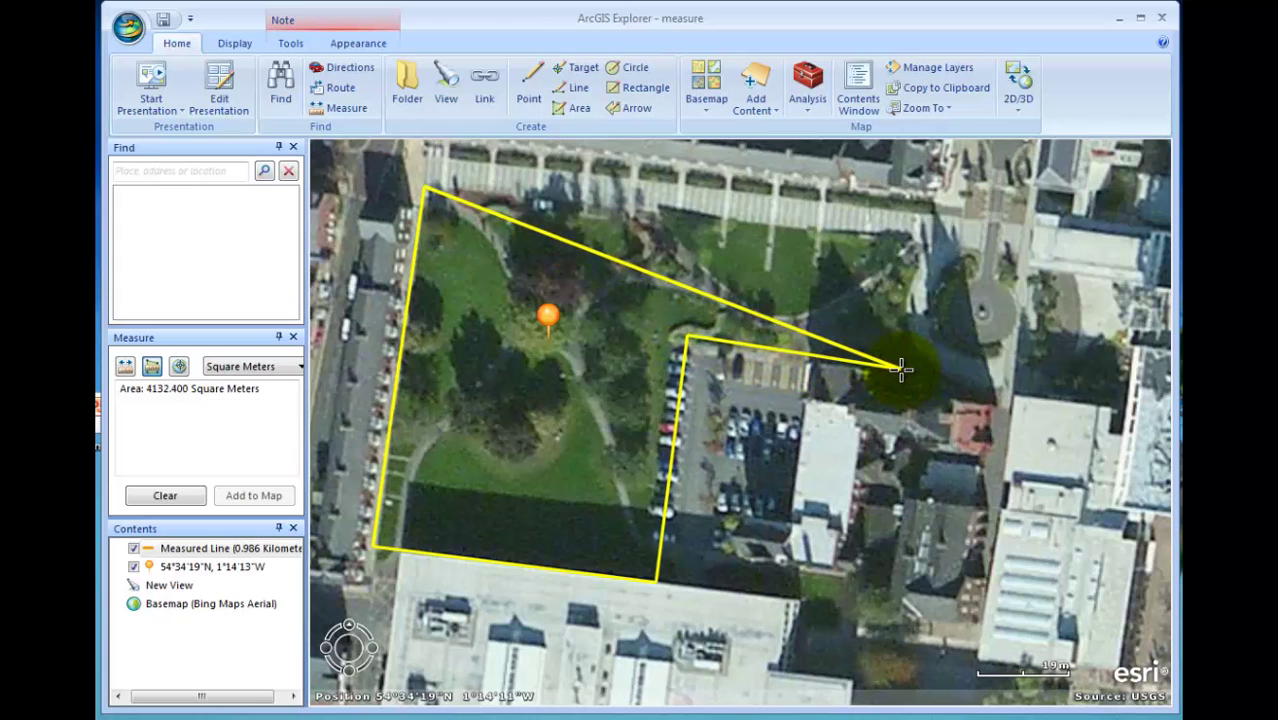
left_click(915, 242)
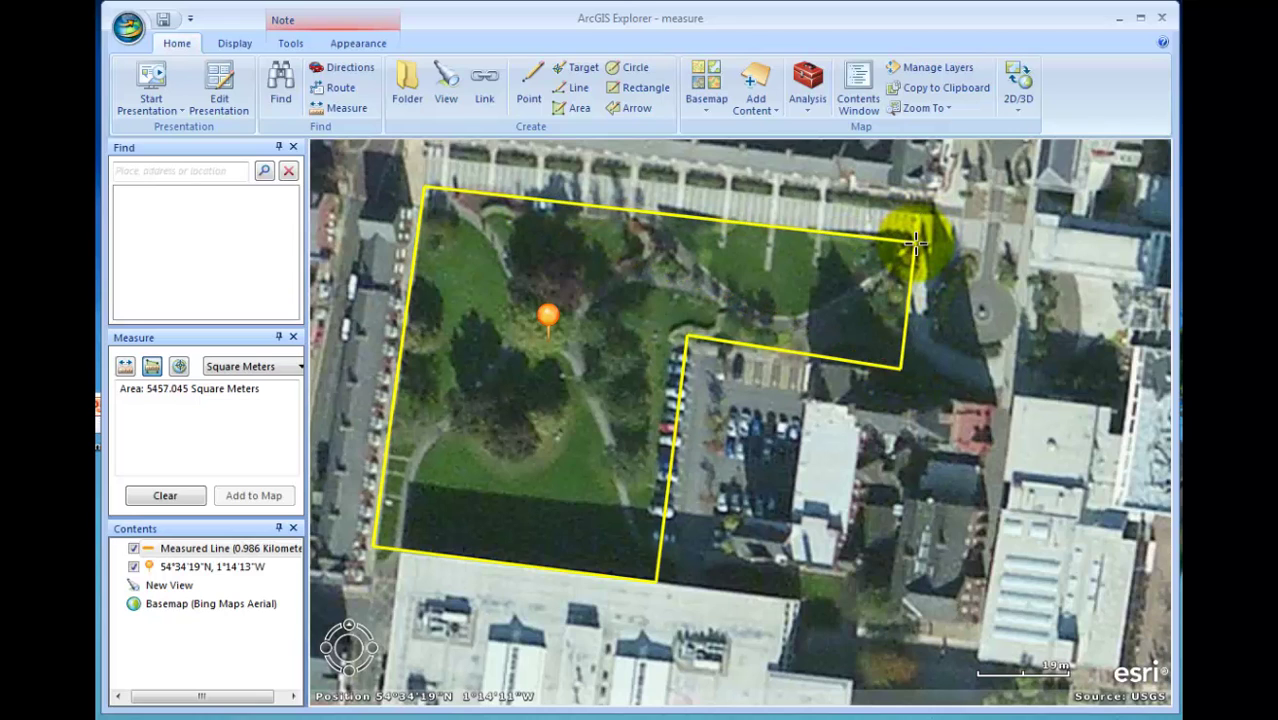
double_click(424, 185)
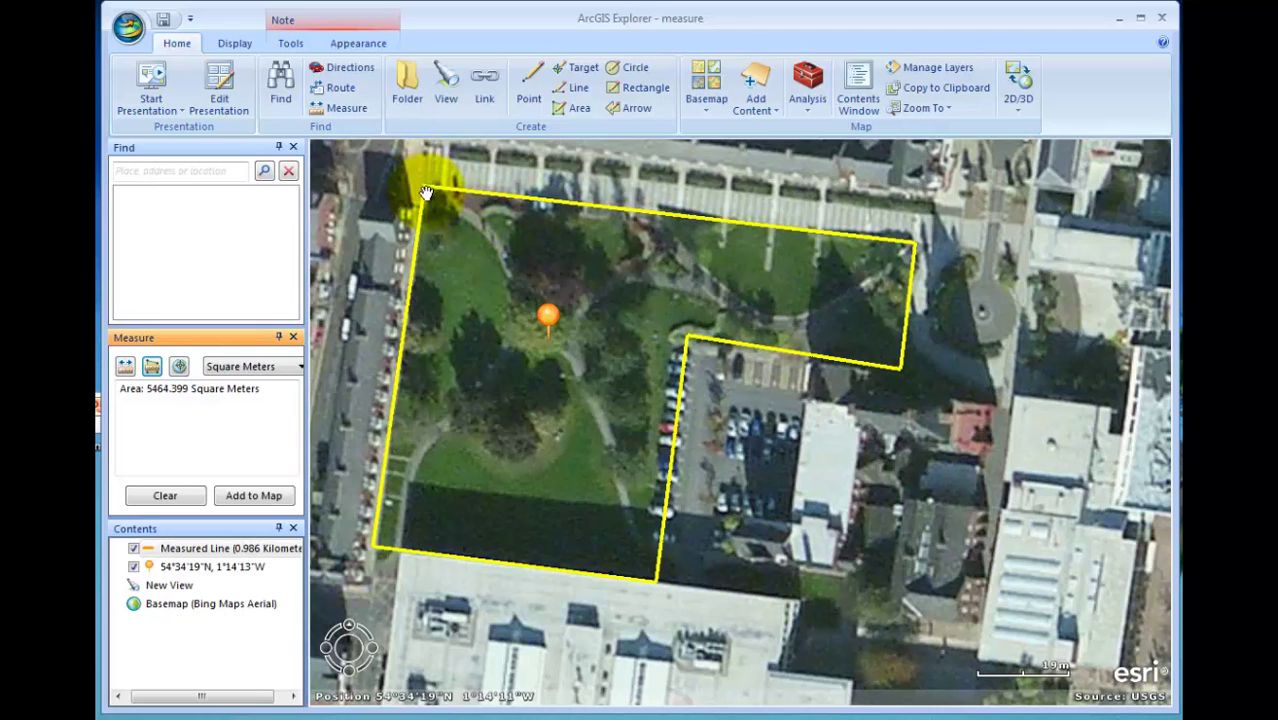
left_click(172, 420)
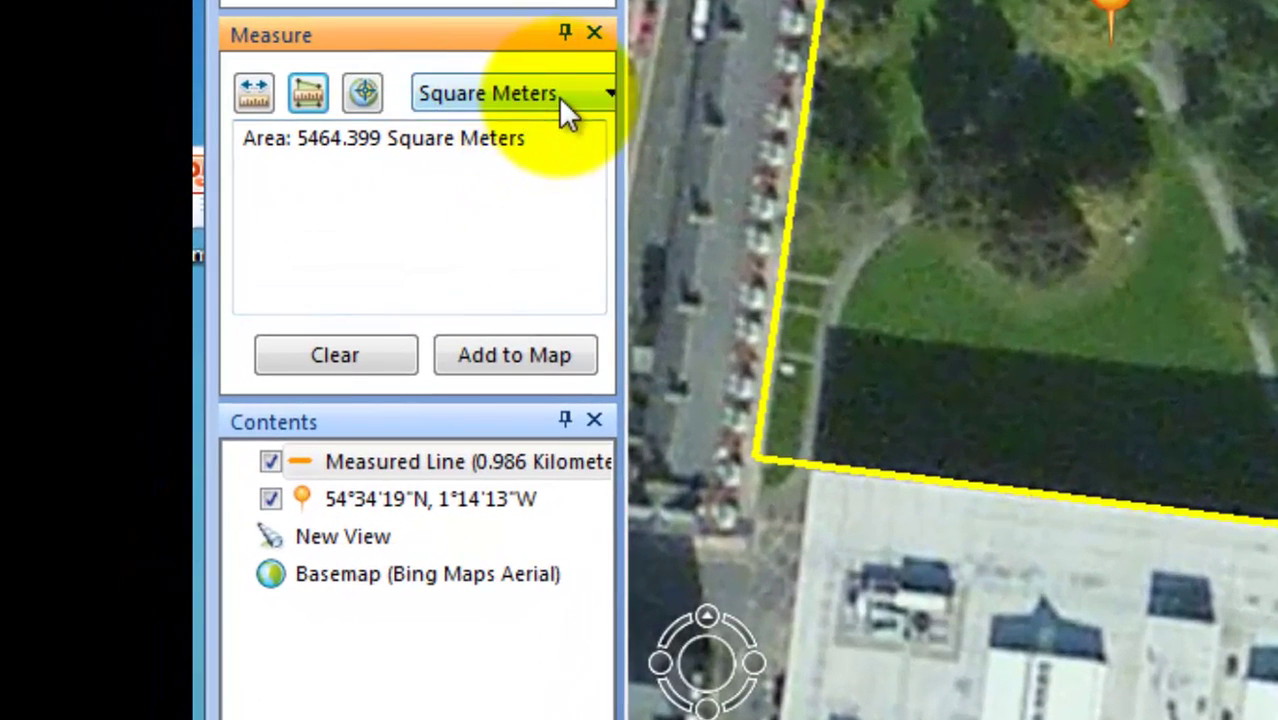
Show the park area in Acres, Square Kilometers, then Square Miles (0.002), and add it to the map
left_click(558, 92)
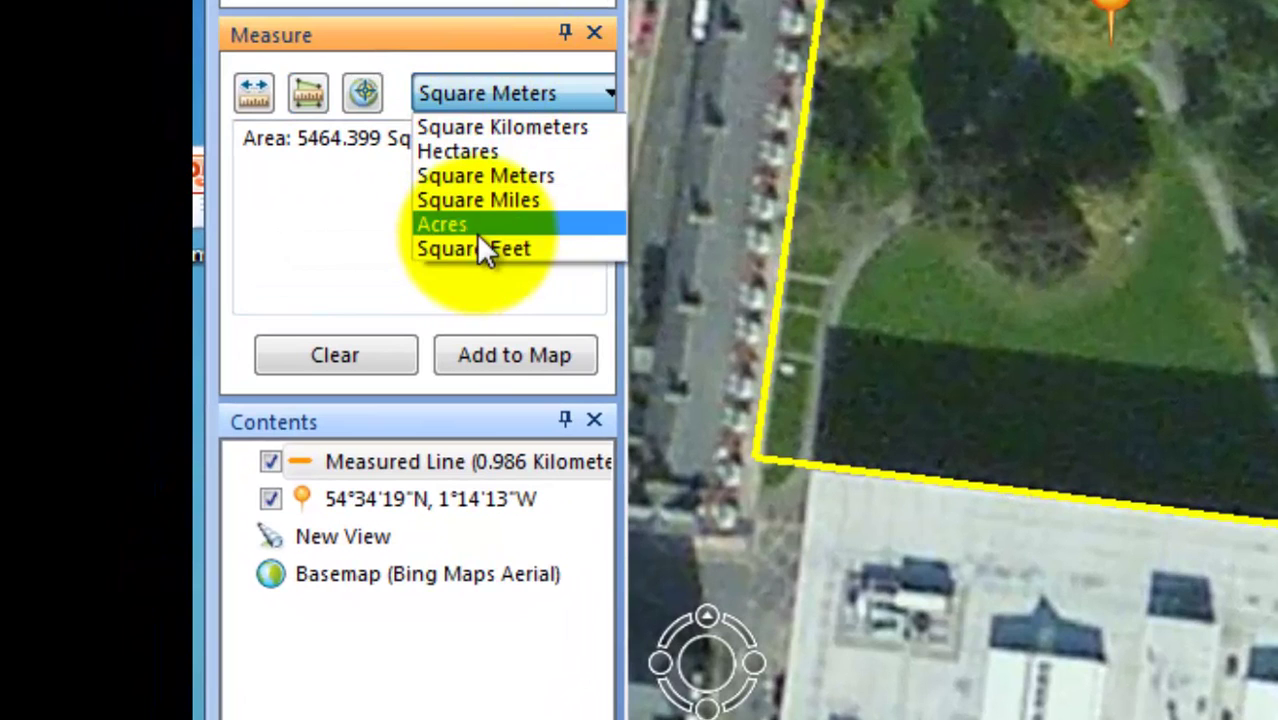
left_click(476, 233)
left_click(519, 98)
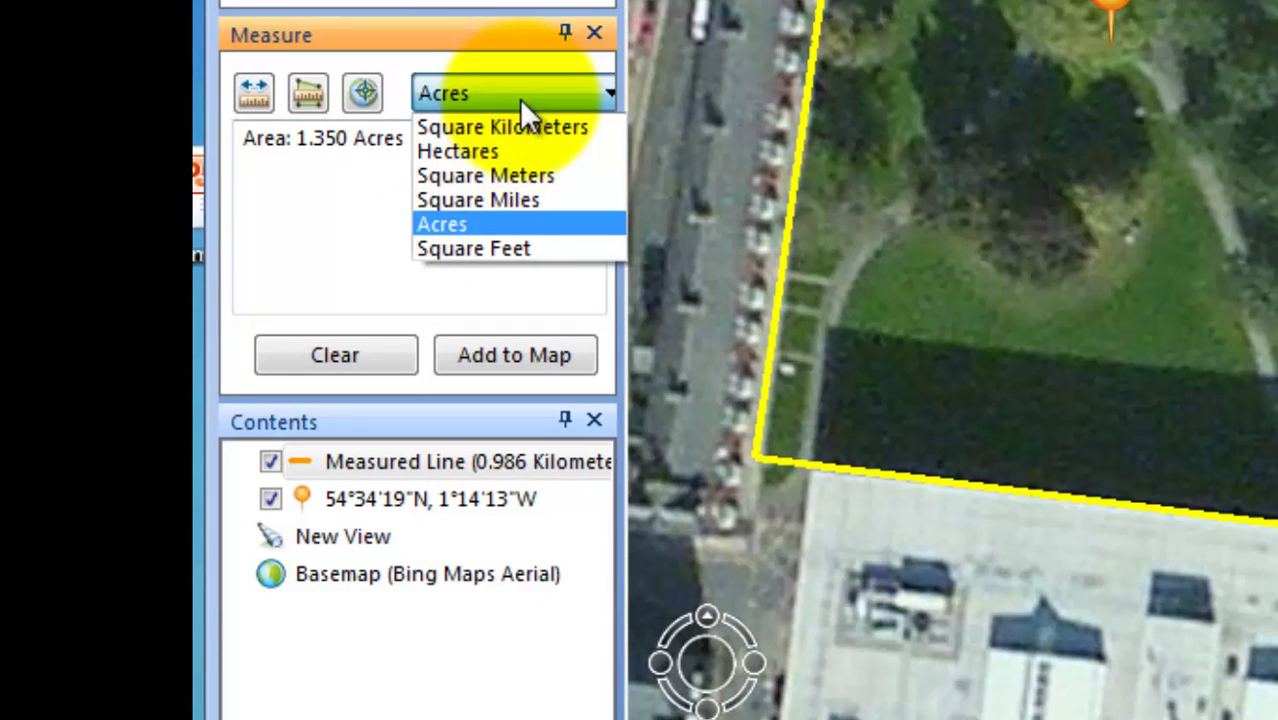
left_click(507, 122)
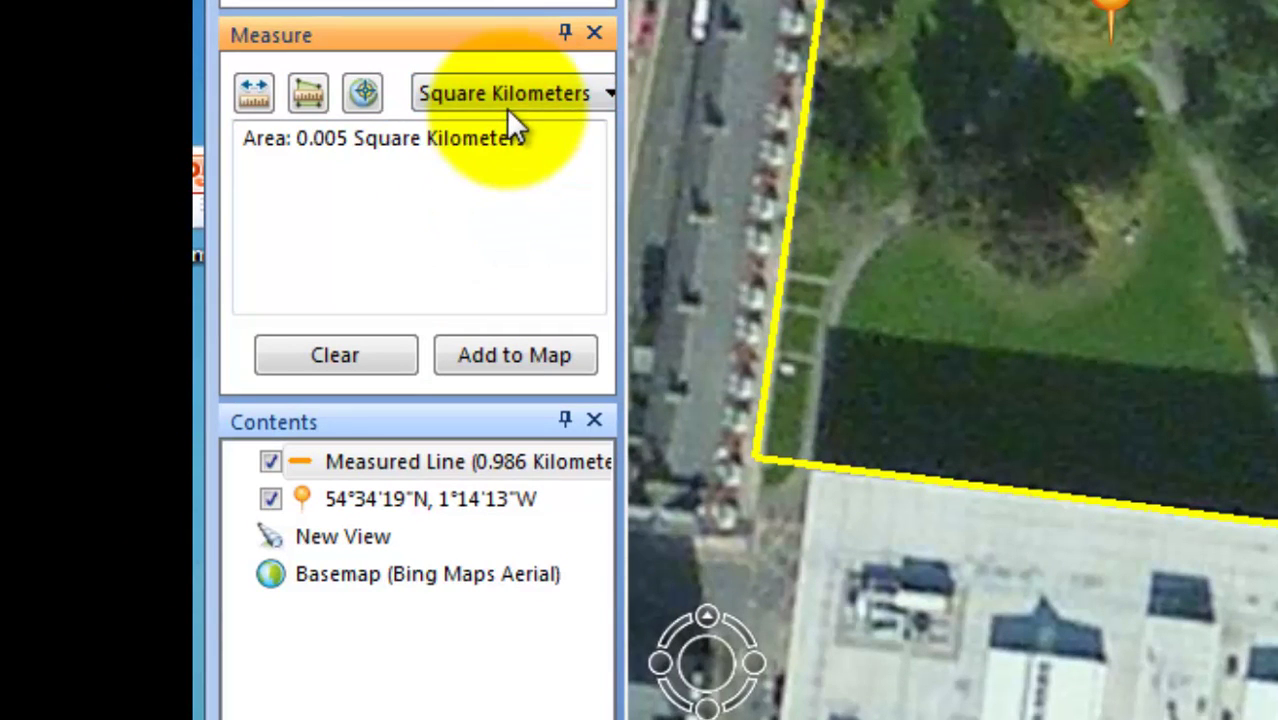
left_click(506, 100)
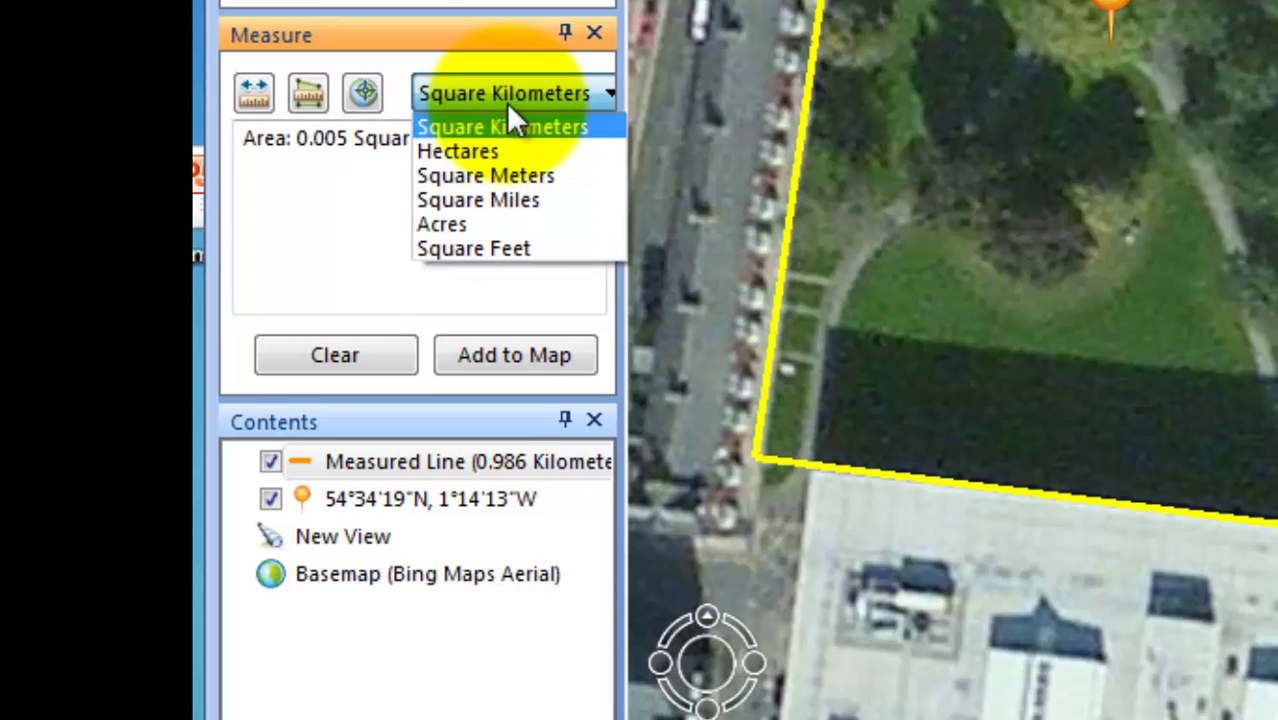
left_click(493, 199)
left_click(541, 357)
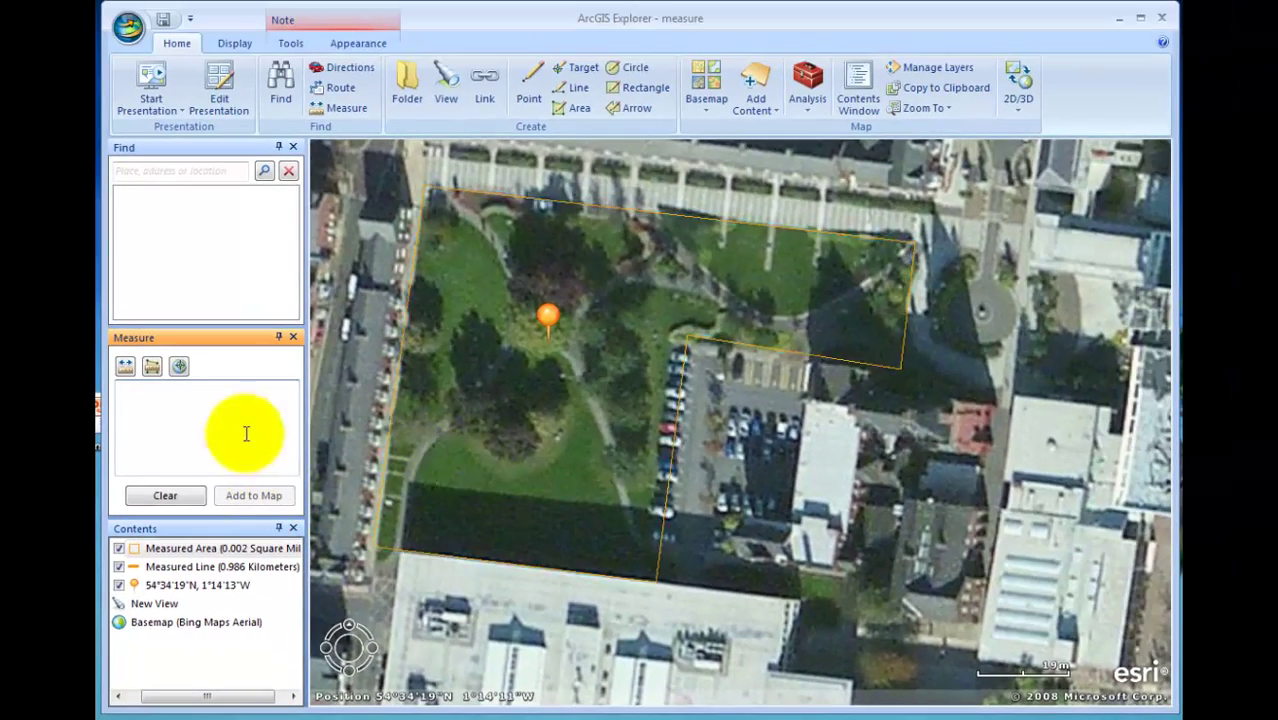
Zoom and pan the map to view the city blocks around the measured park
scroll(870, 428, "up", 3)
scroll(870, 428, "down", 5)
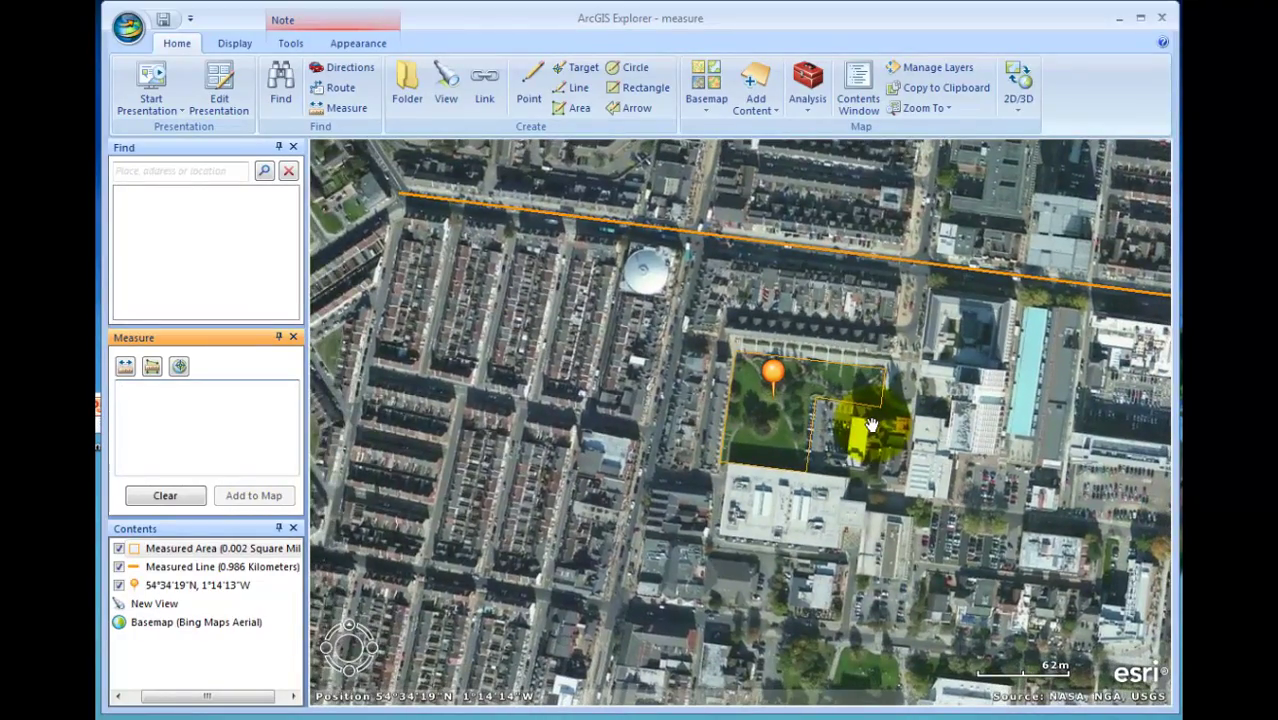
scroll(870, 428, "down", 3)
scroll(870, 428, "up", 3)
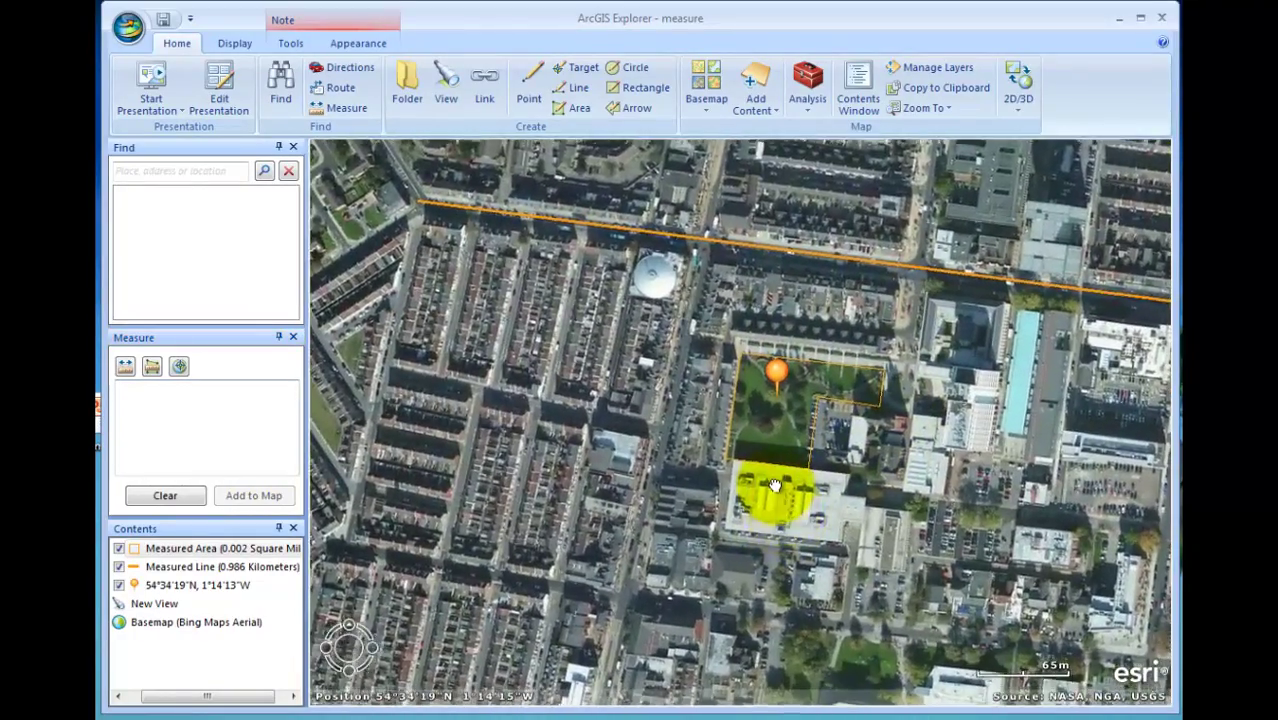
left_click_drag(773, 485, 709, 427)
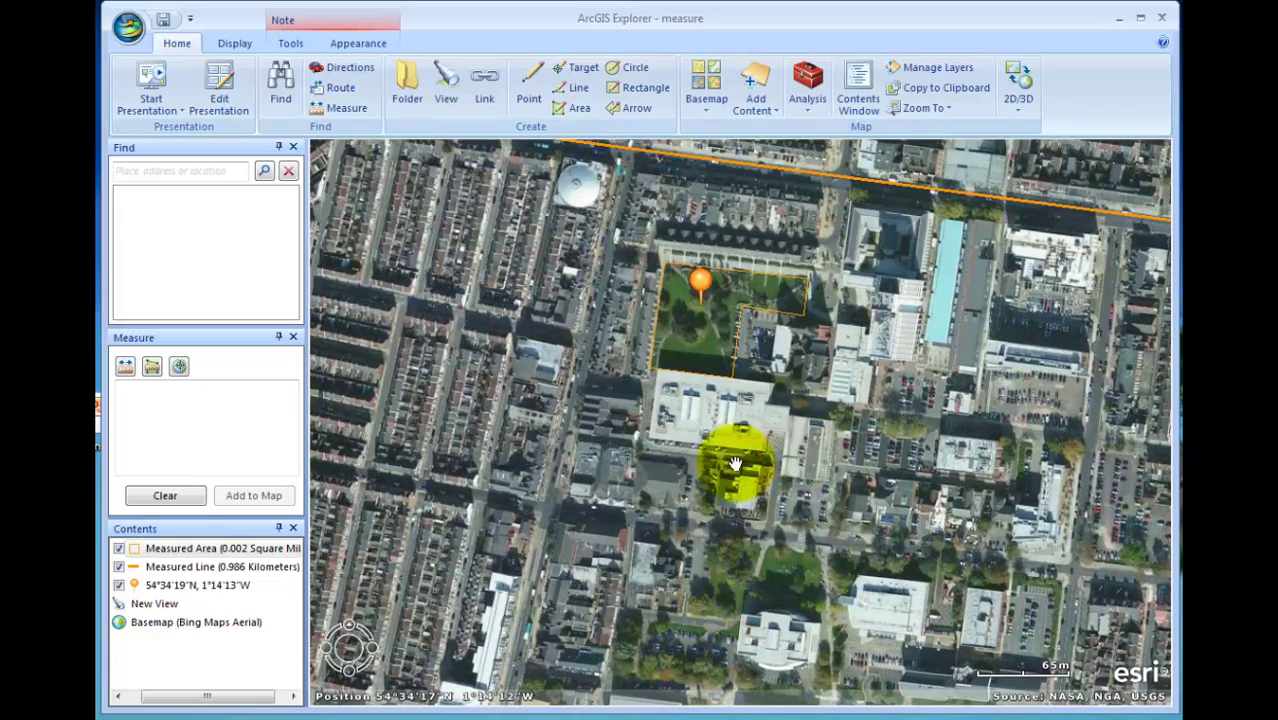
left_click_drag(737, 463, 780, 386)
left_click_drag(803, 431, 779, 325)
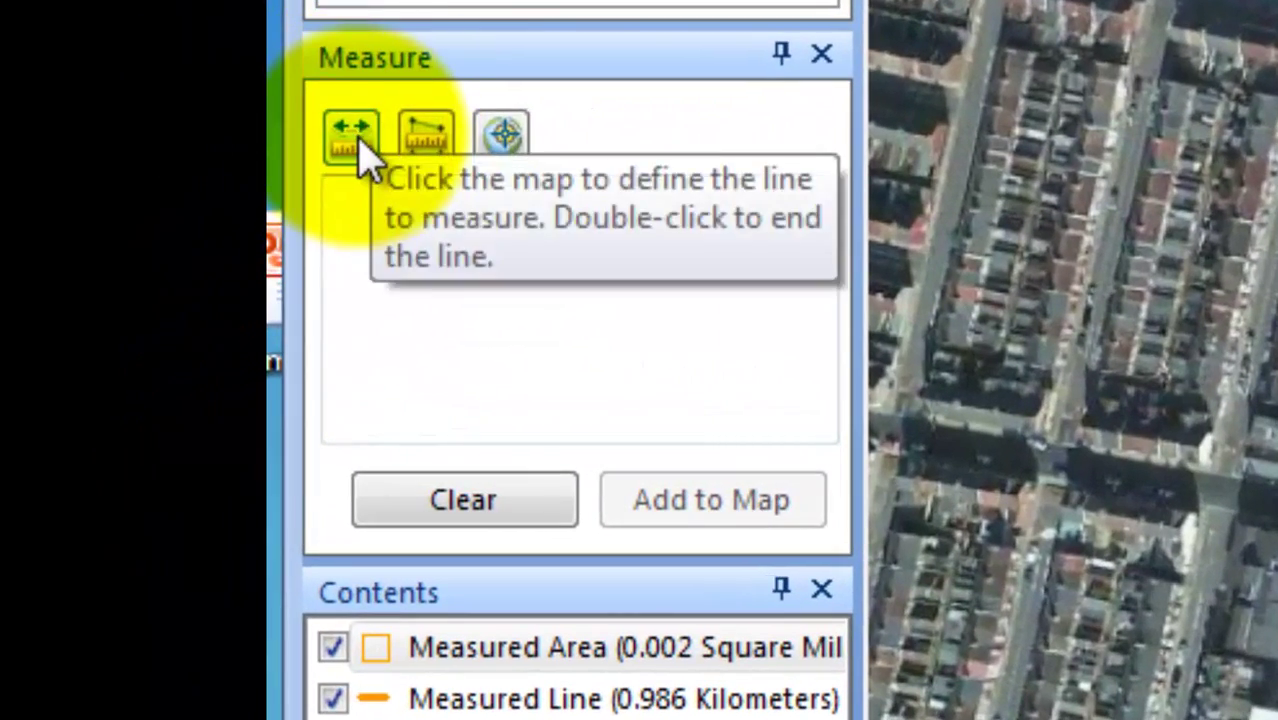
Trace a line of about 0.896 km around the block east of the park
left_click(165, 327)
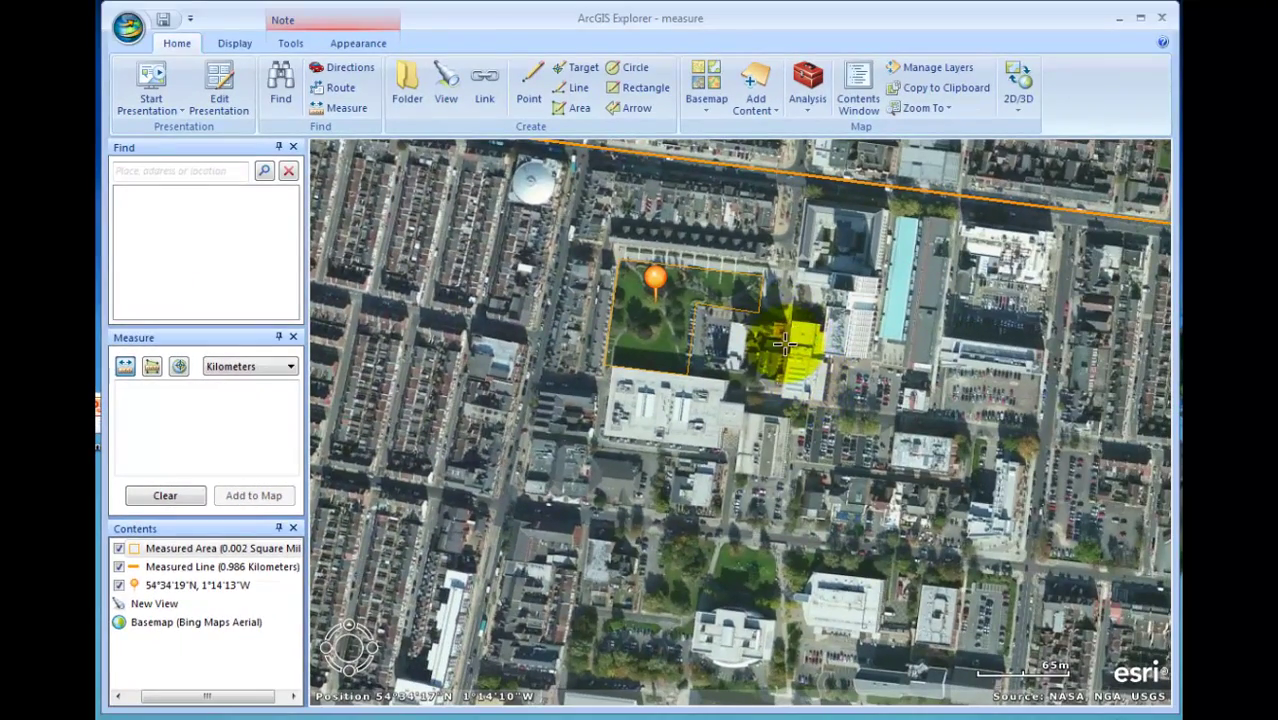
left_click(781, 341)
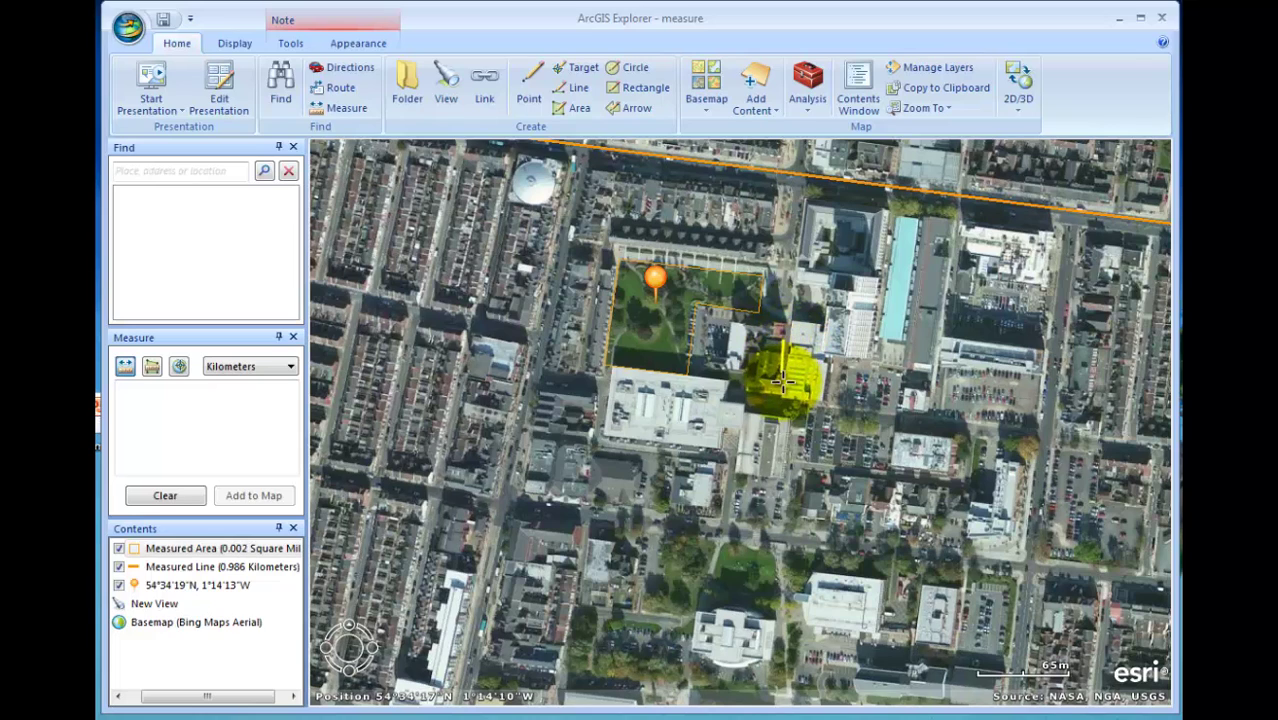
left_click(775, 410)
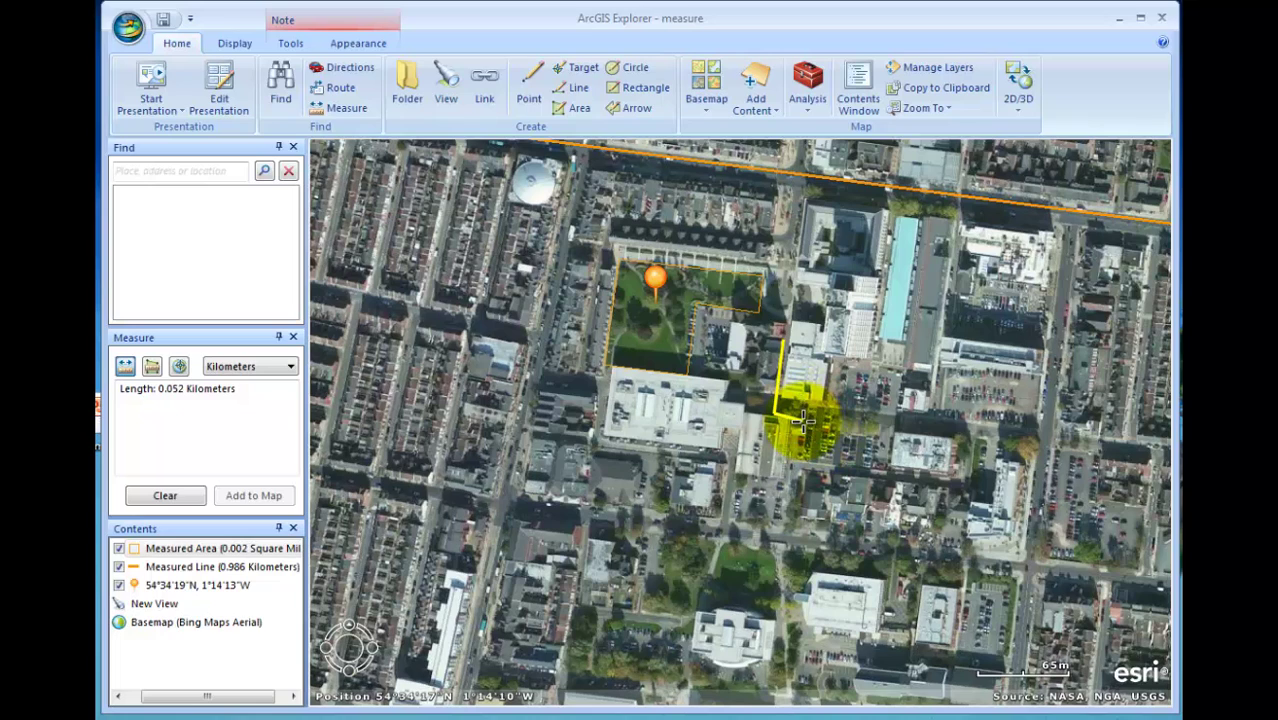
left_click(798, 420)
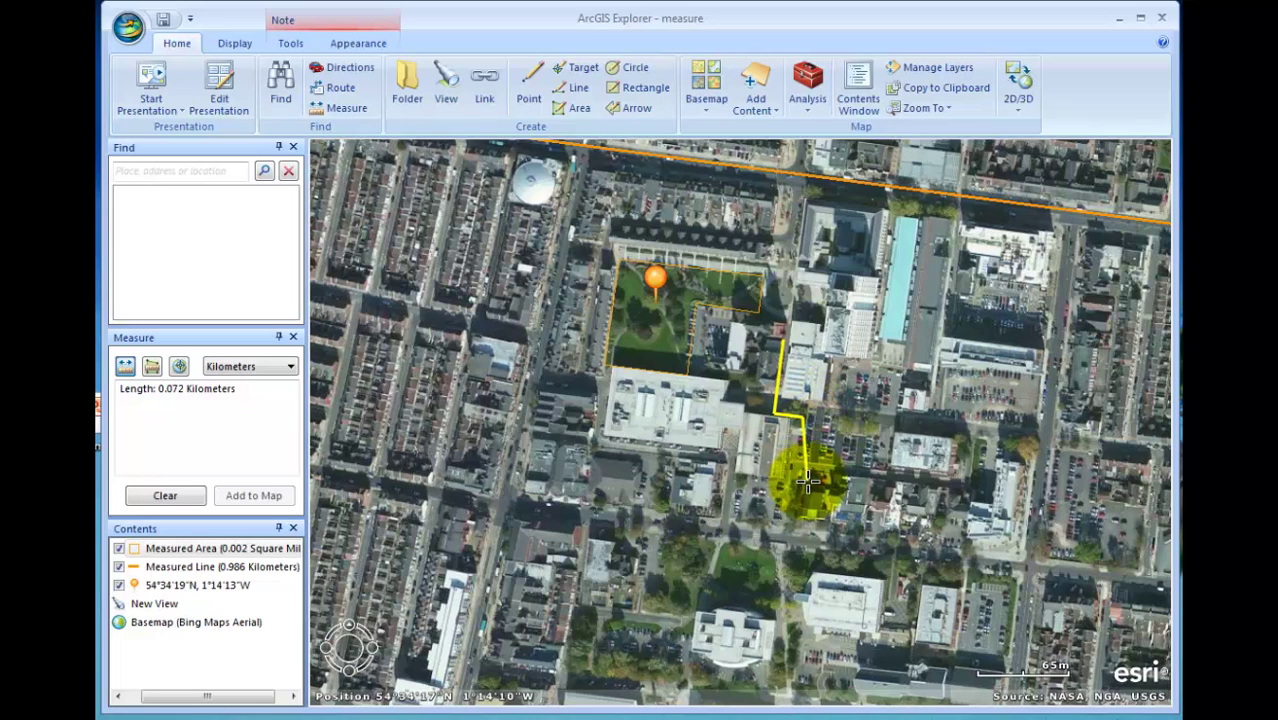
left_click(780, 545)
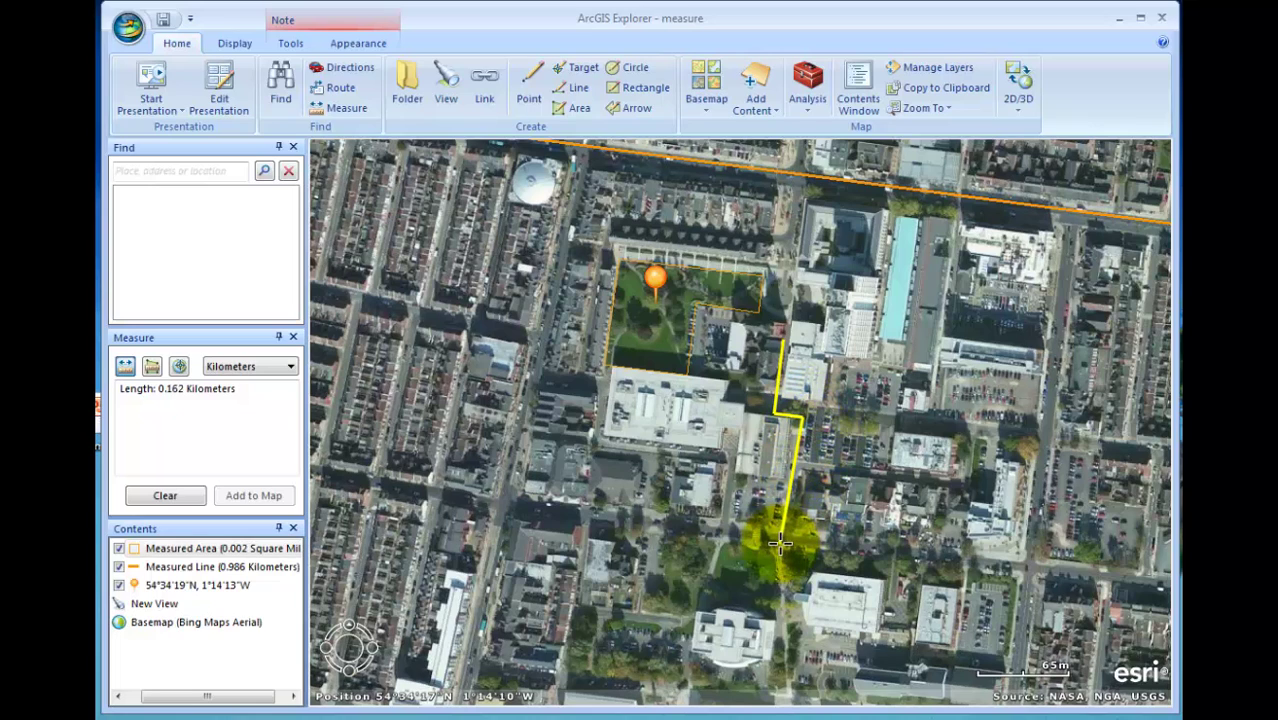
left_click(1028, 570)
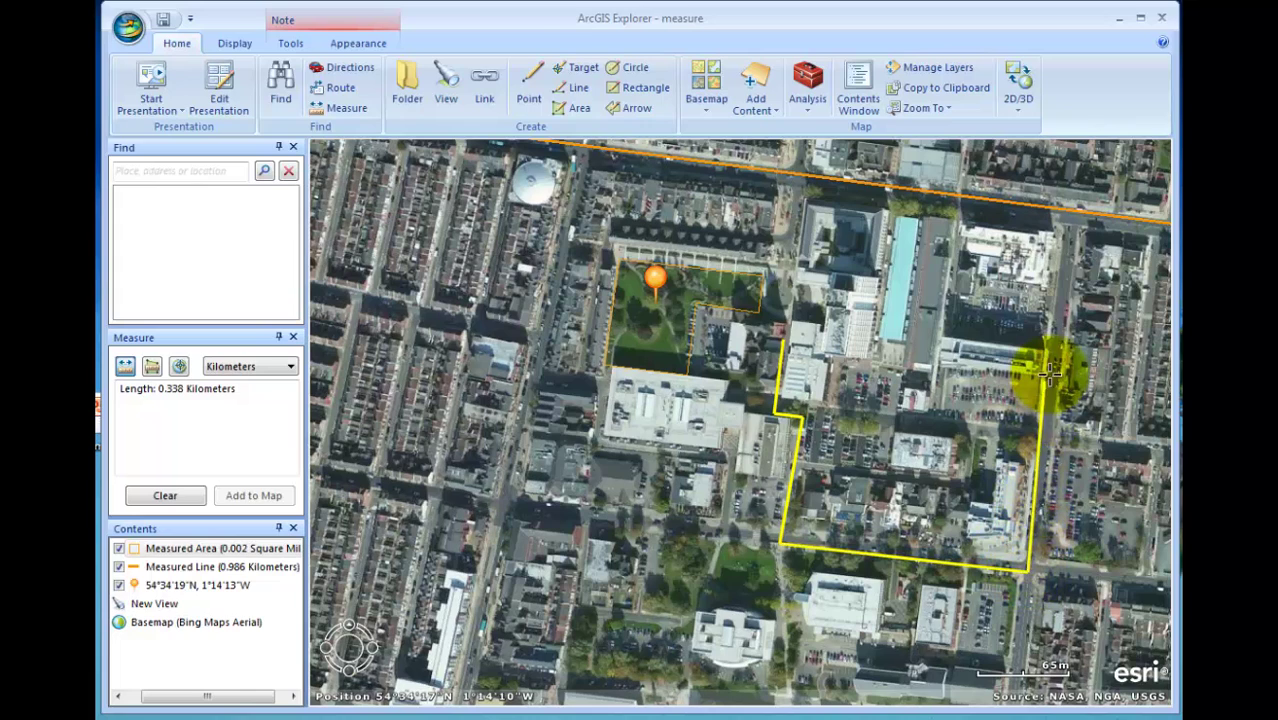
left_click(1068, 217)
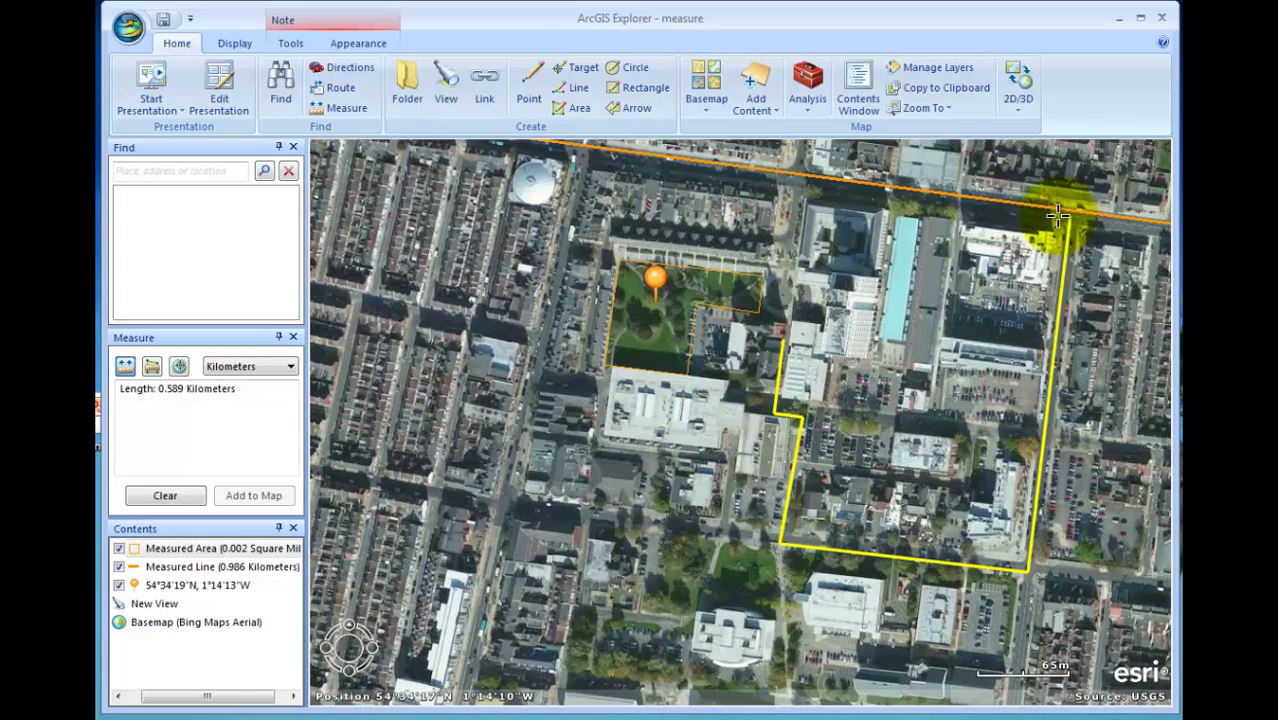
left_click(793, 180)
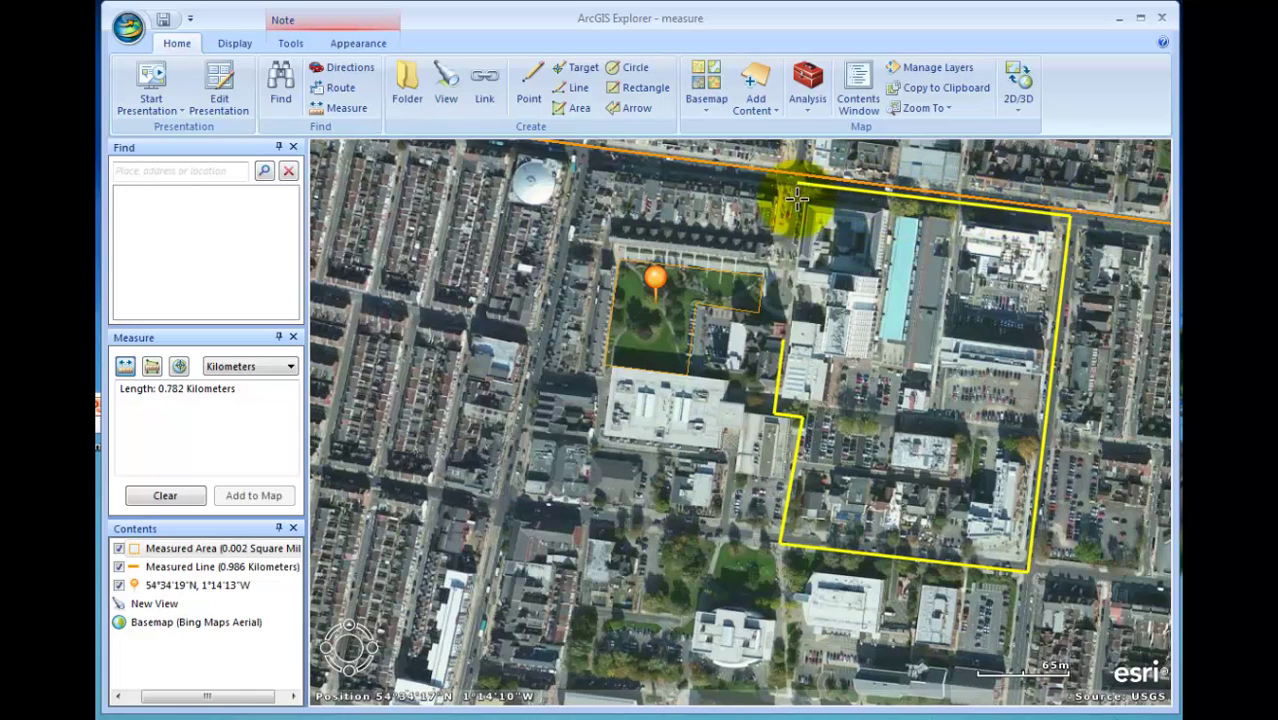
double_click(782, 345)
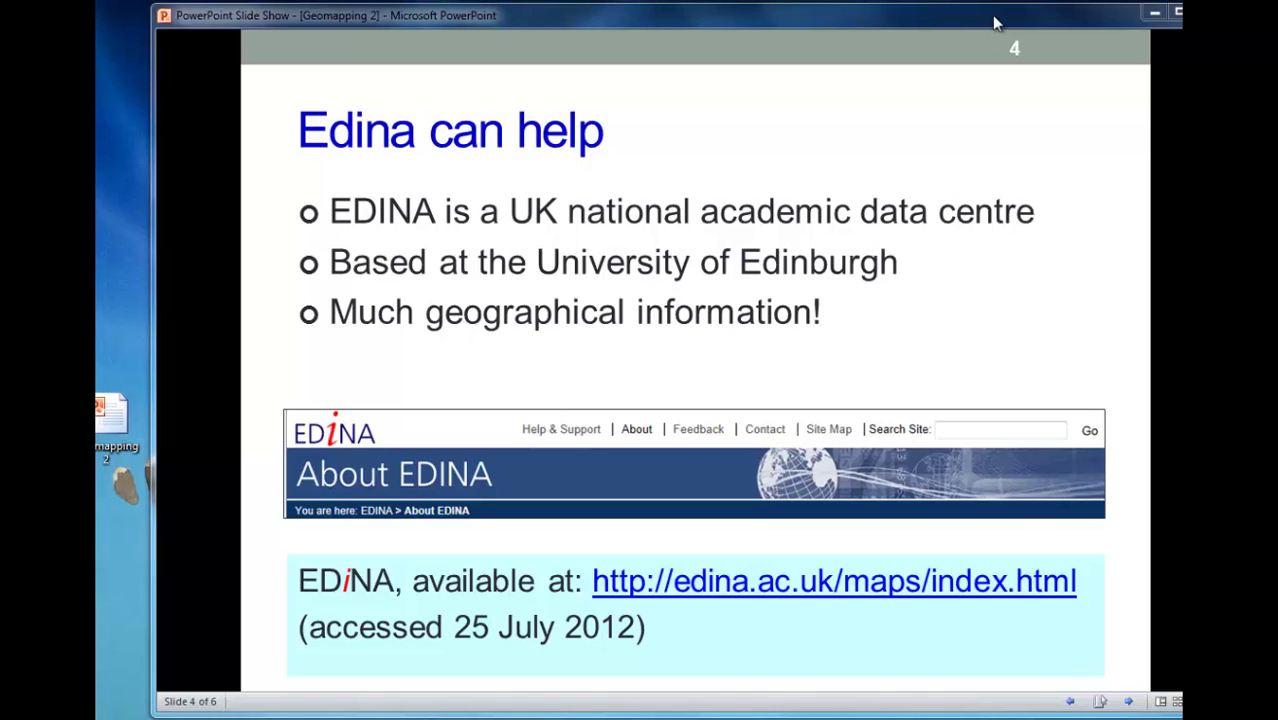
Advance to slide 5 and reveal the green town area, red boundaries and purple smaller boundaries
key("Right")
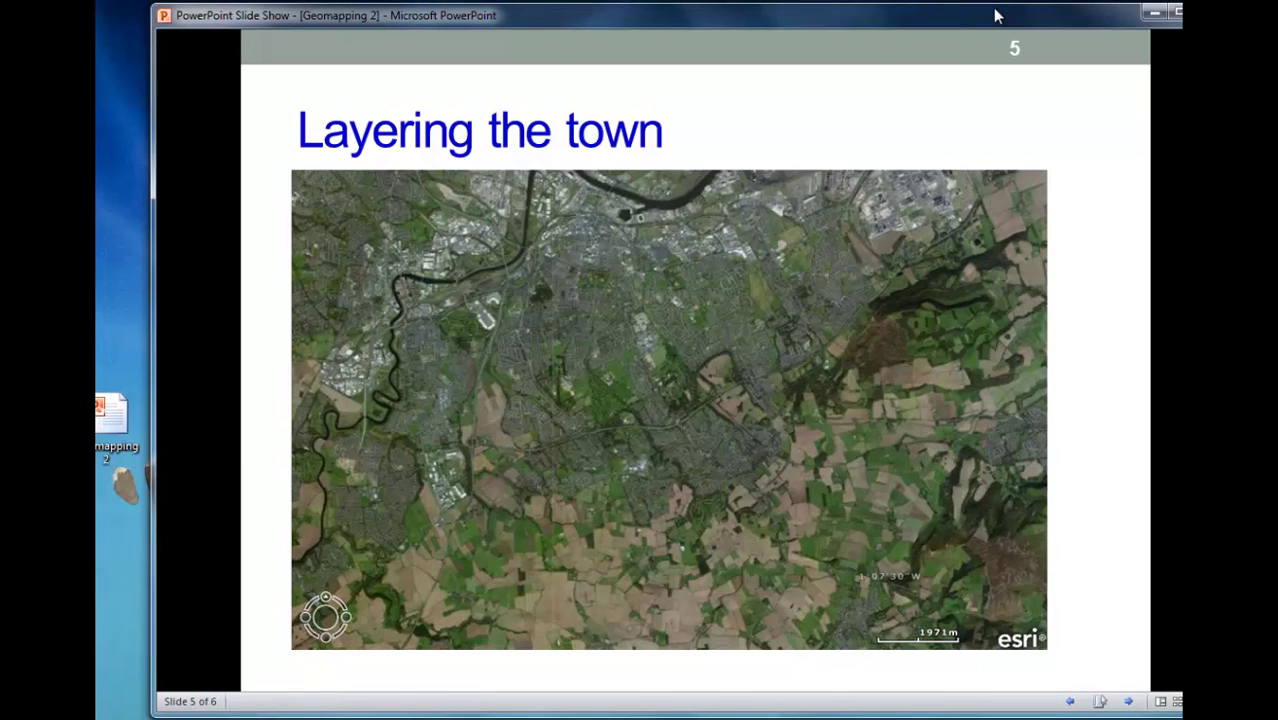
key("Right")
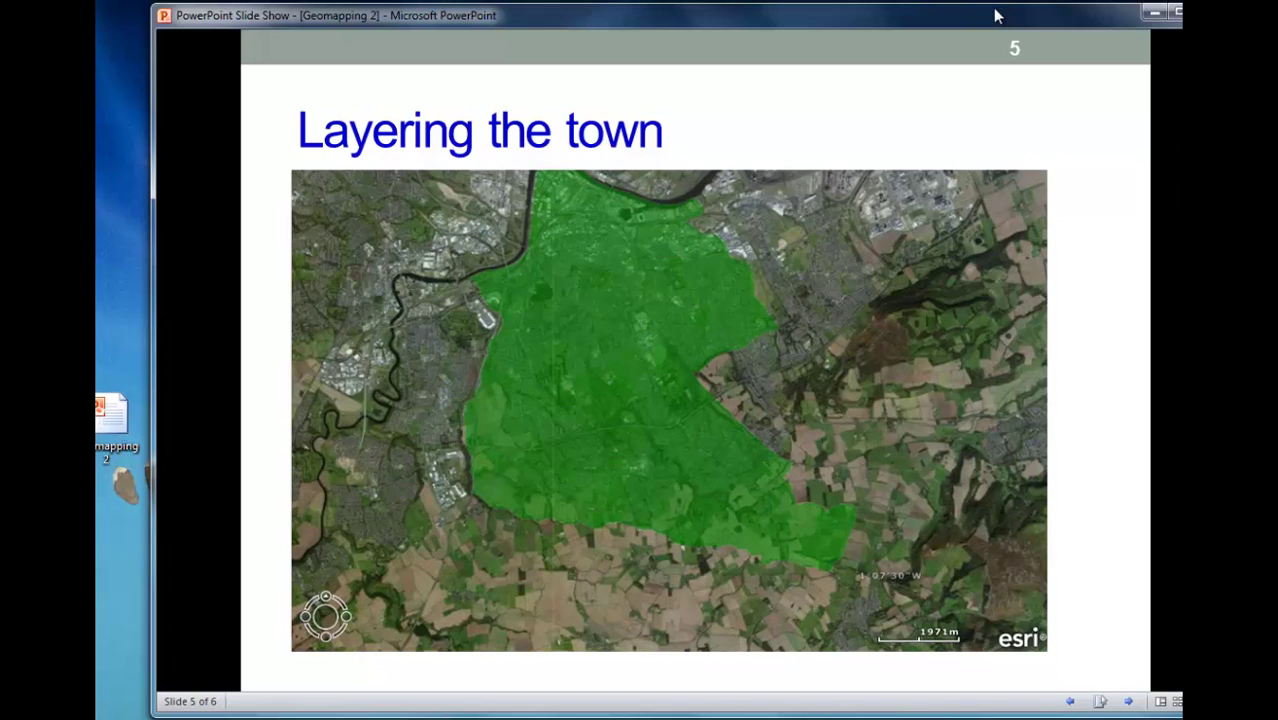
key("Right")
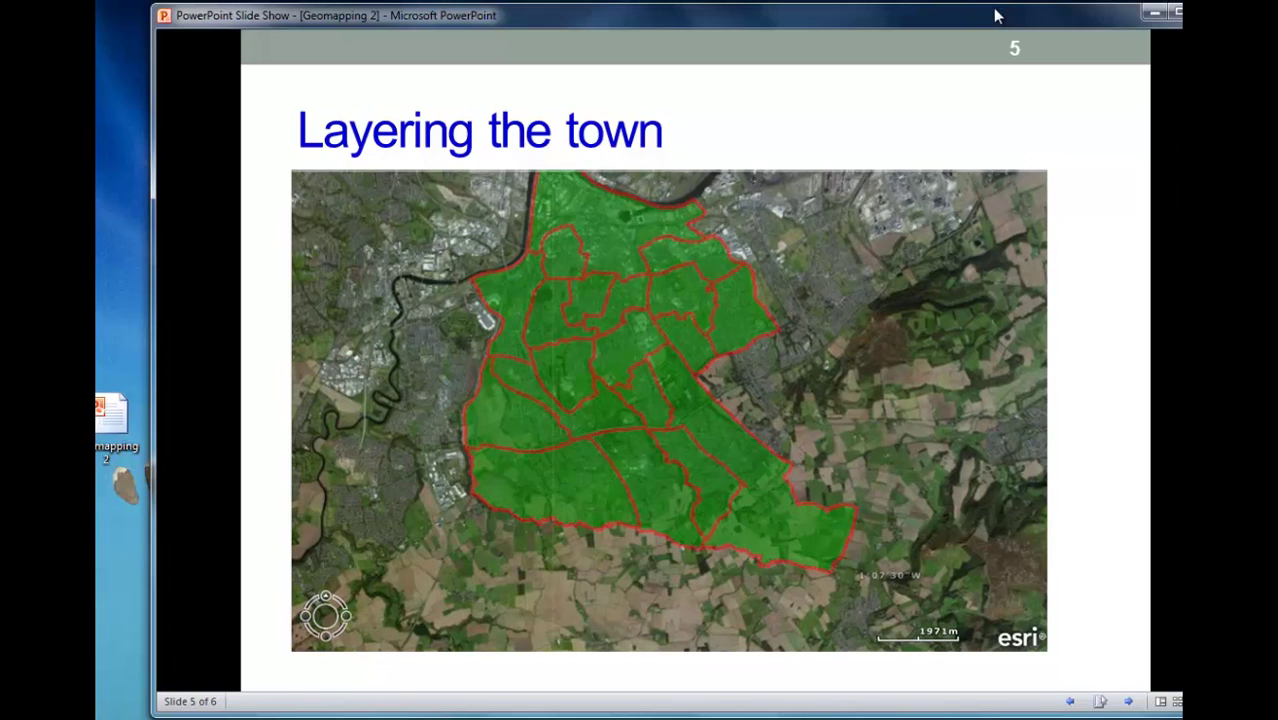
key("Right")
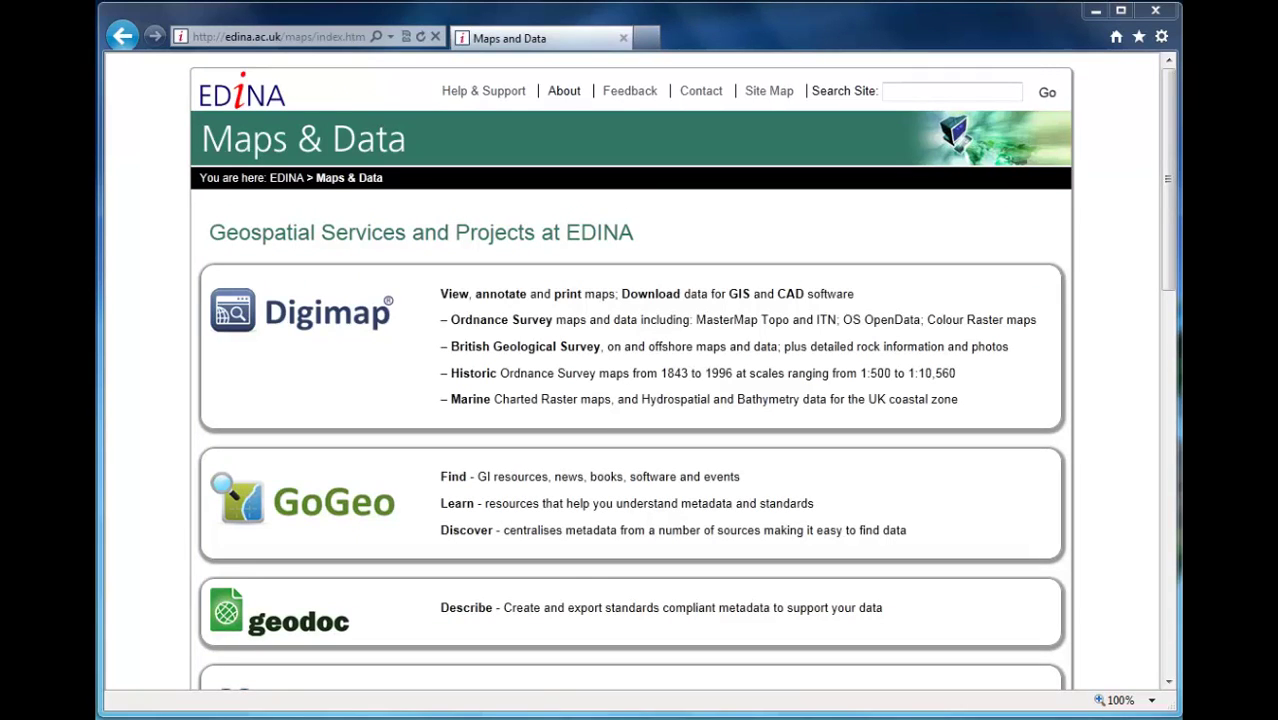
Scroll the EDINA Maps & Data page down to the UKBORDERS entry
scroll(1157, 257, "down", 1)
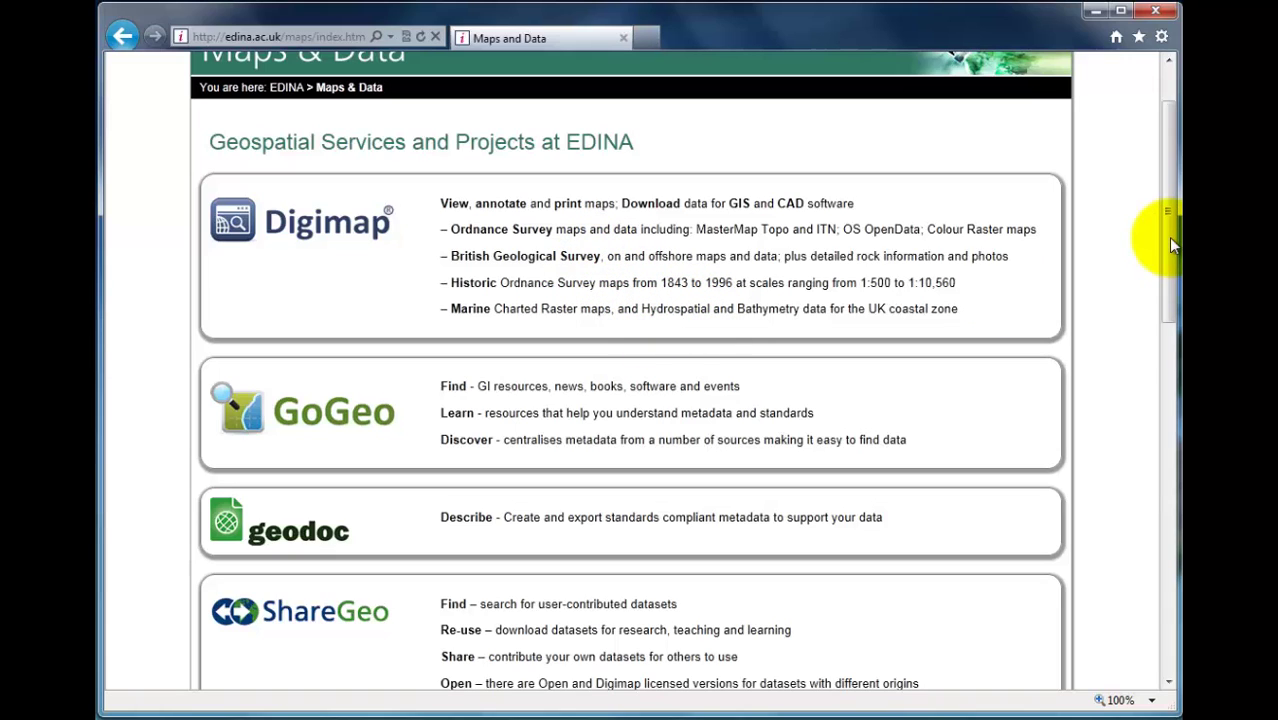
left_click_drag(1172, 245, 1168, 432)
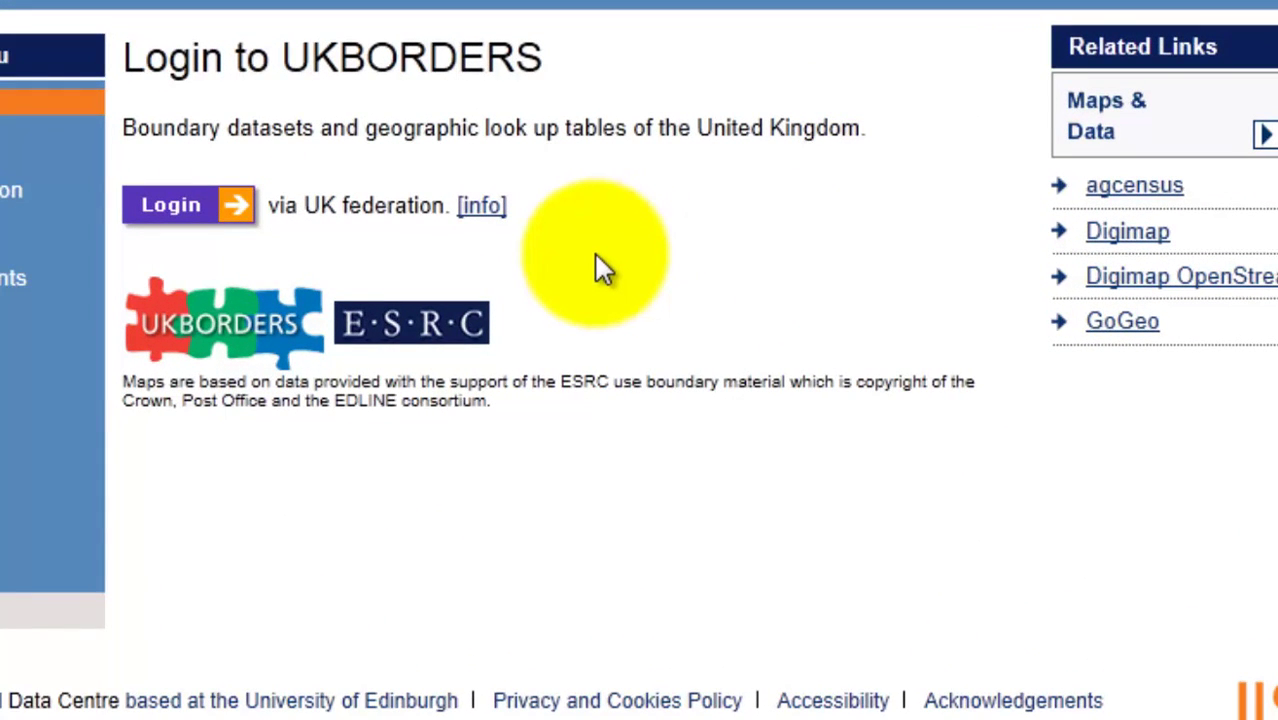
Start the UK federation login and choose Teesside University as the organisation
left_click(225, 206)
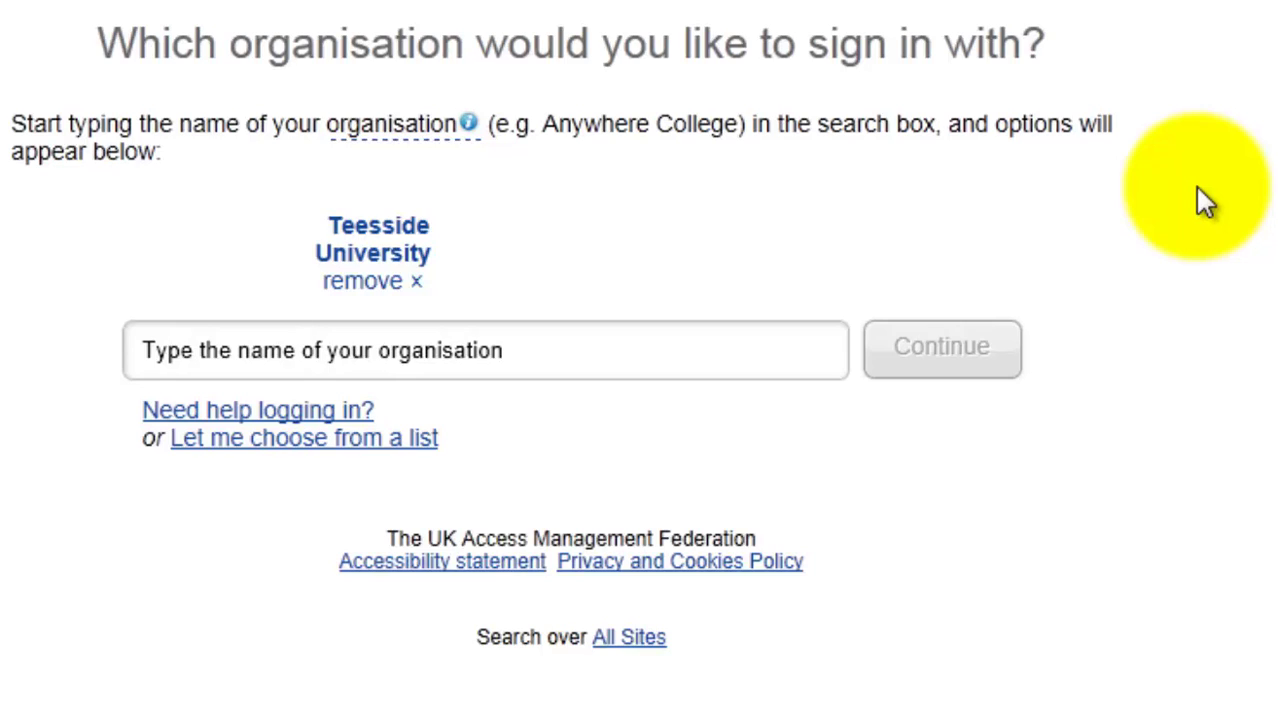
left_click(372, 250)
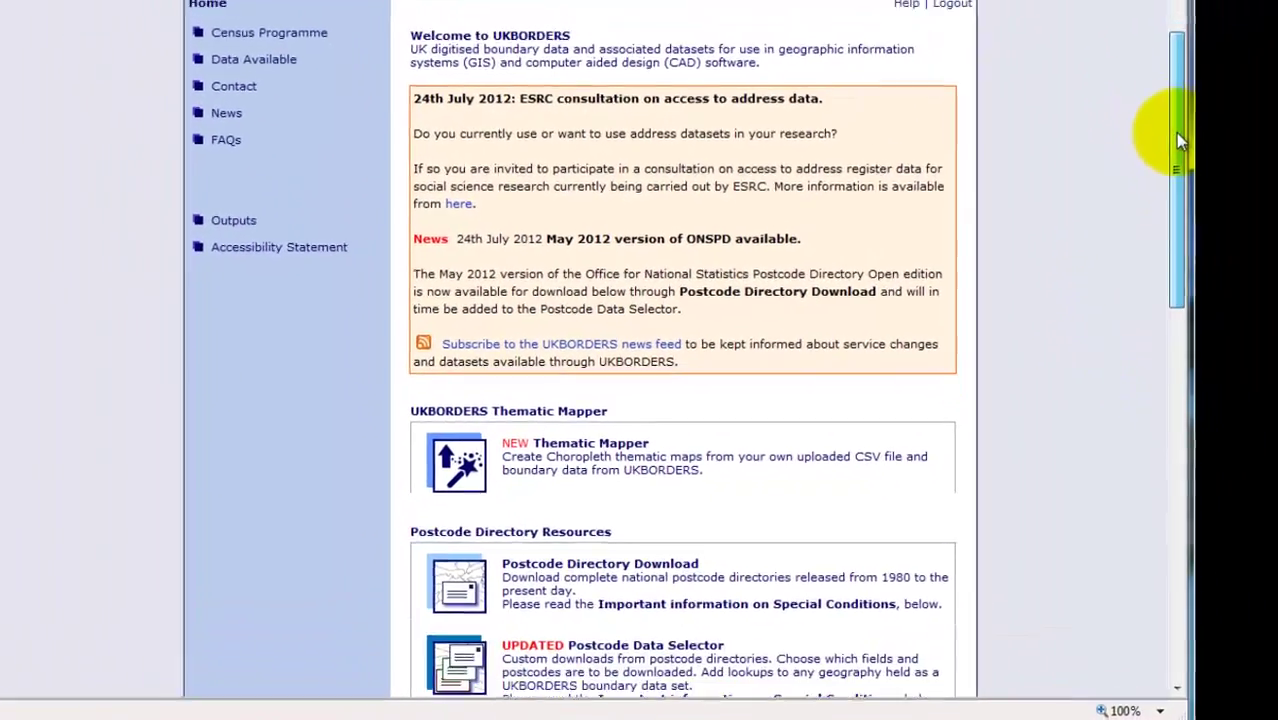
Scroll the UKBORDERS home page down to the Boundary Data Resources box
left_click_drag(1178, 140, 1191, 258)
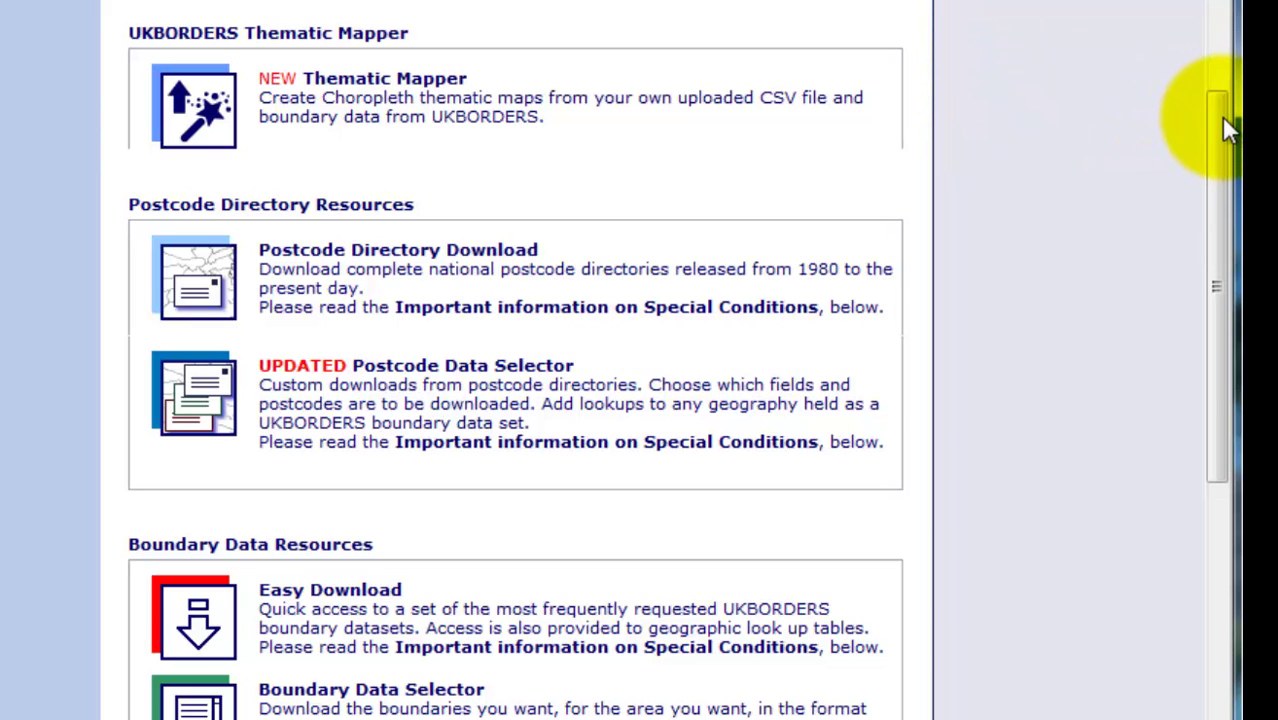
left_click_drag(1224, 118, 1205, 294)
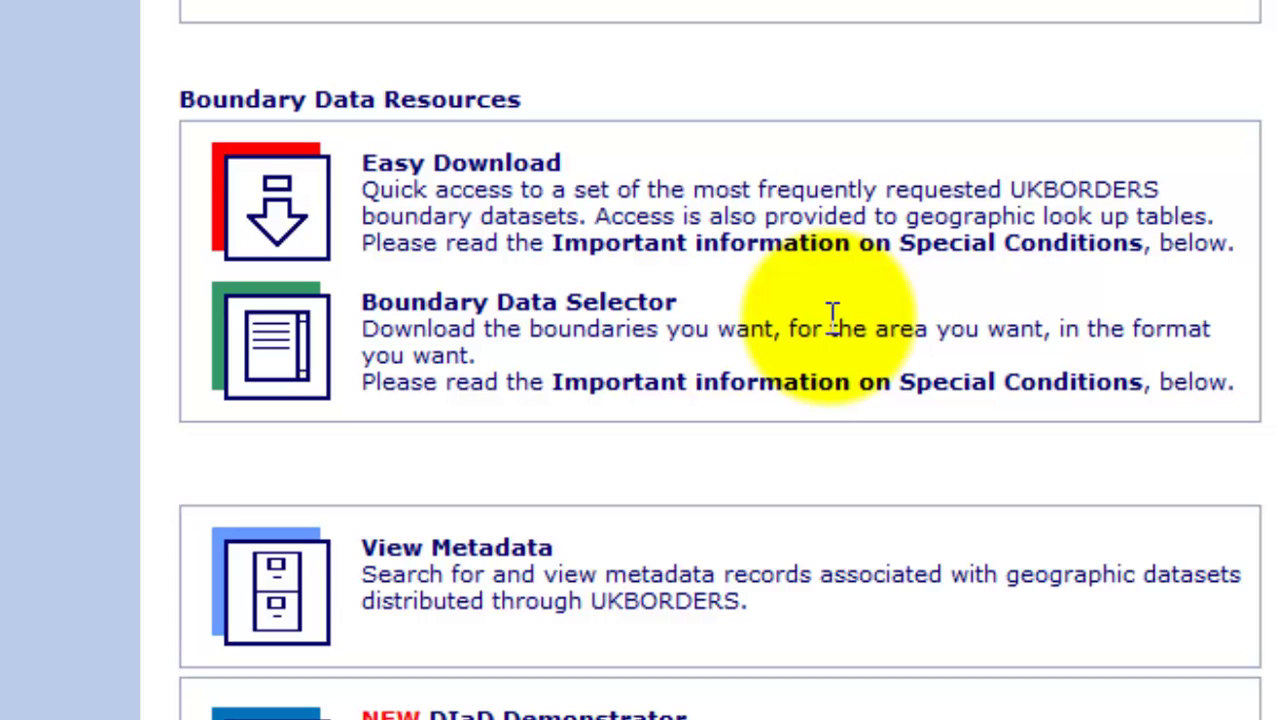
In the Boundary Data Selector, filter for England, post 1999 dates and Administrative boundaries
left_click(588, 306)
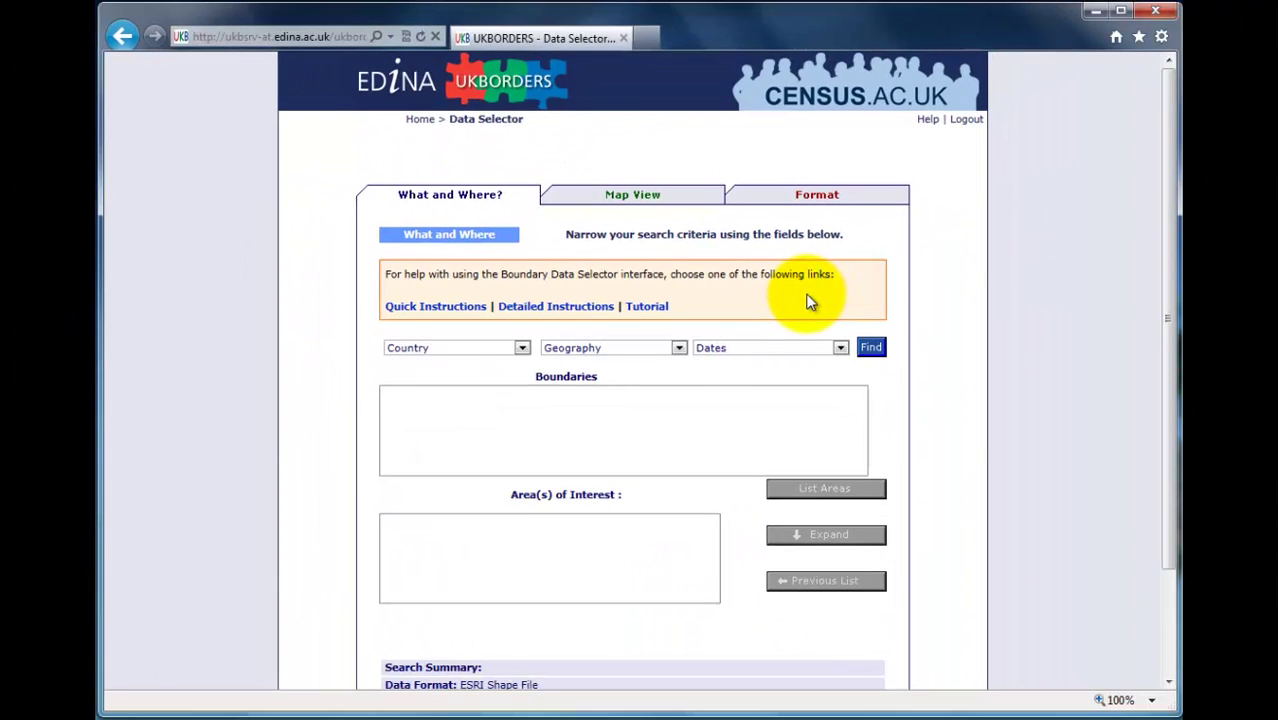
scroll(1165, 135, "down", 1)
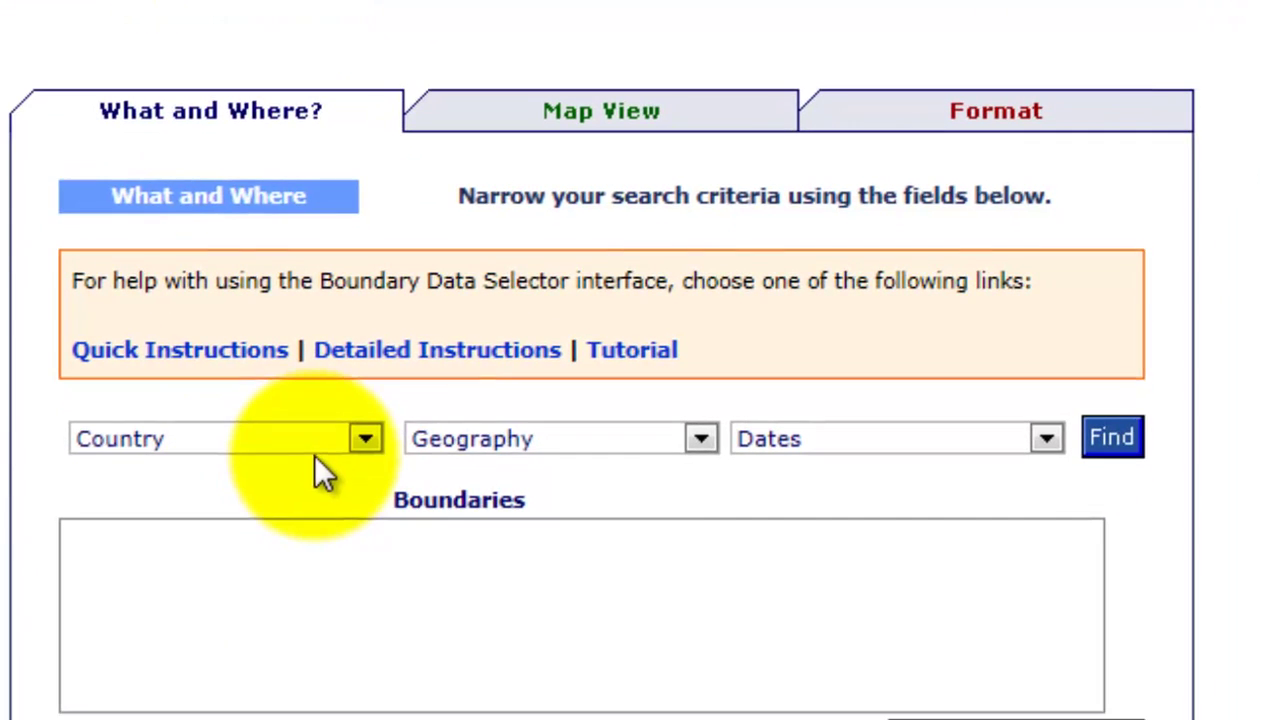
left_click(365, 442)
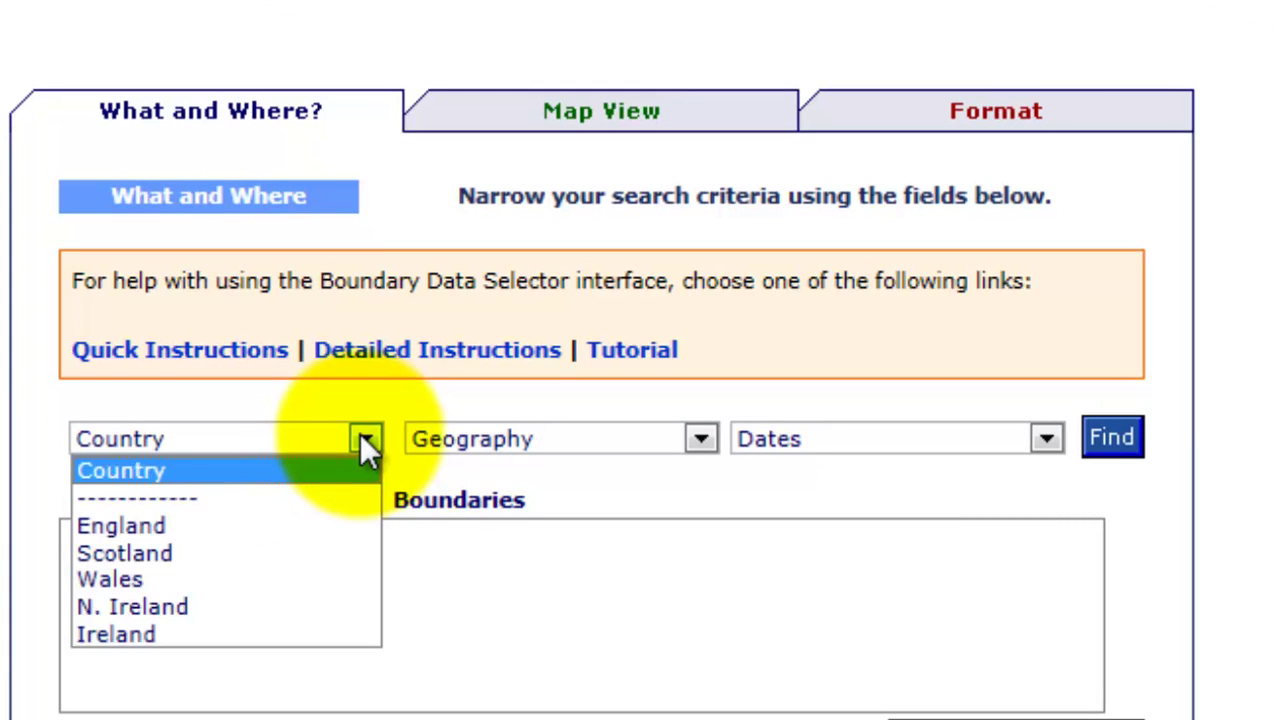
left_click(100, 530)
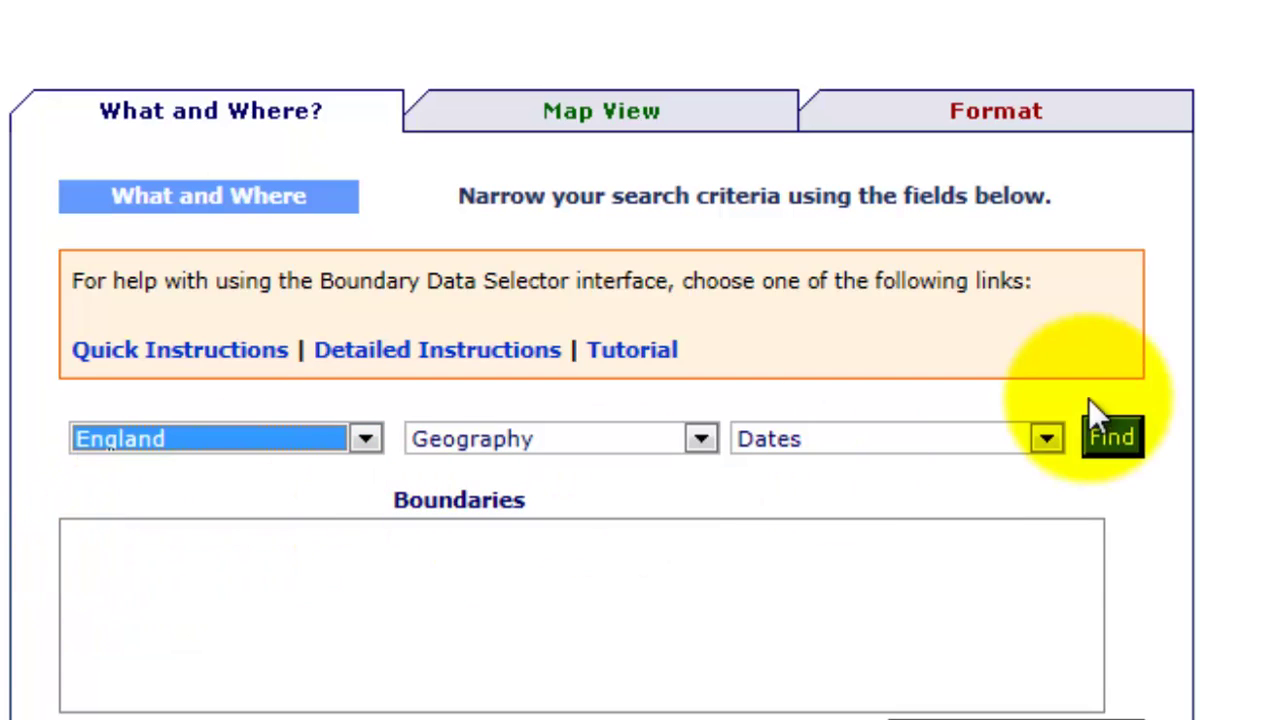
left_click(1032, 446)
left_click(839, 636)
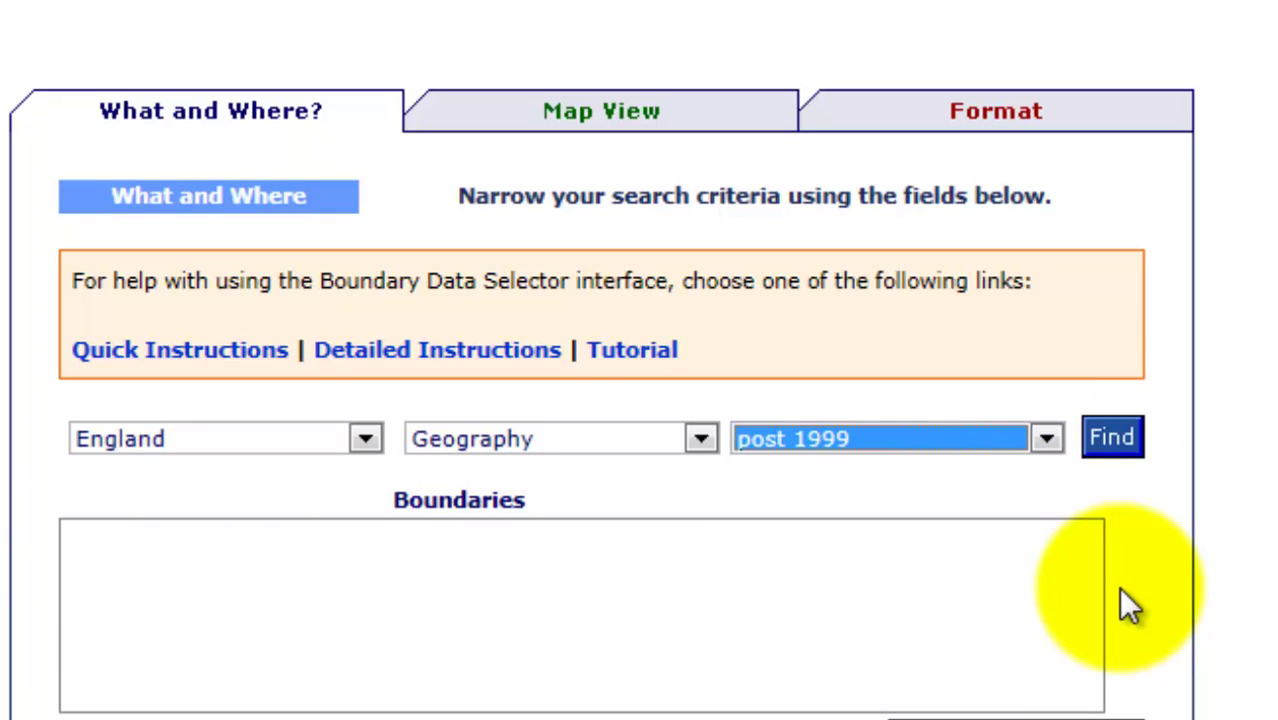
left_click(703, 442)
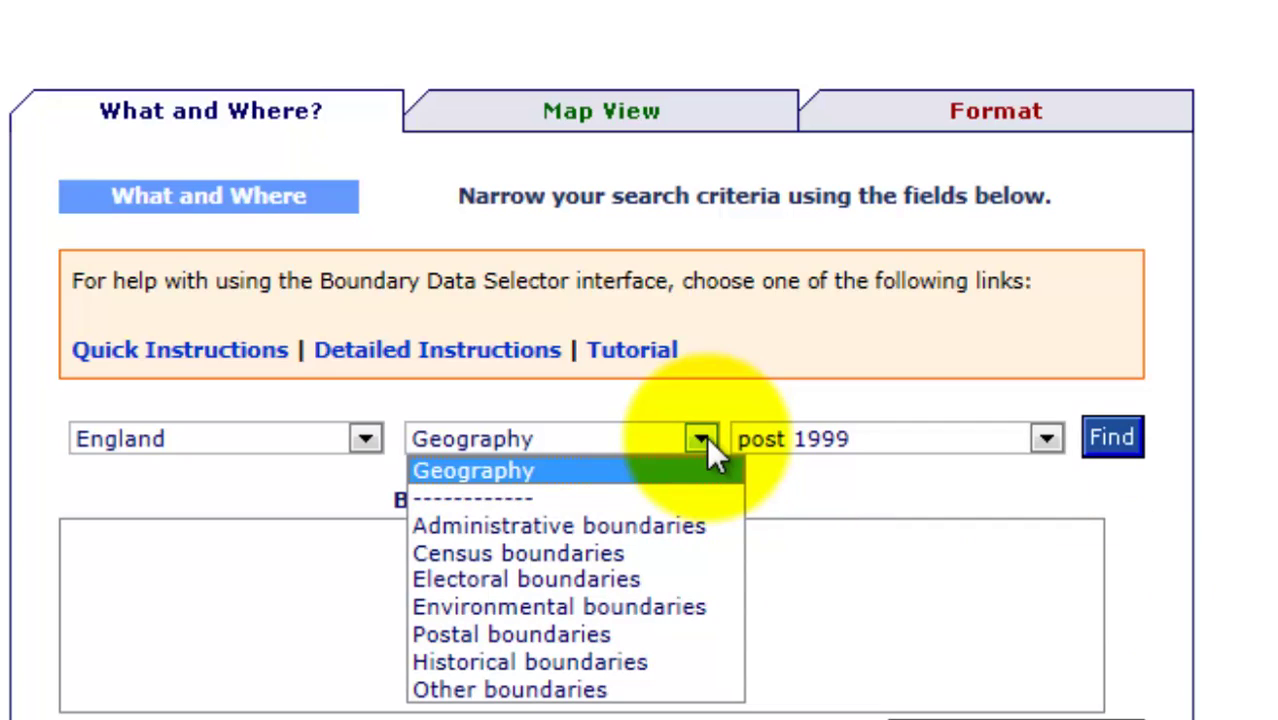
left_click(555, 532)
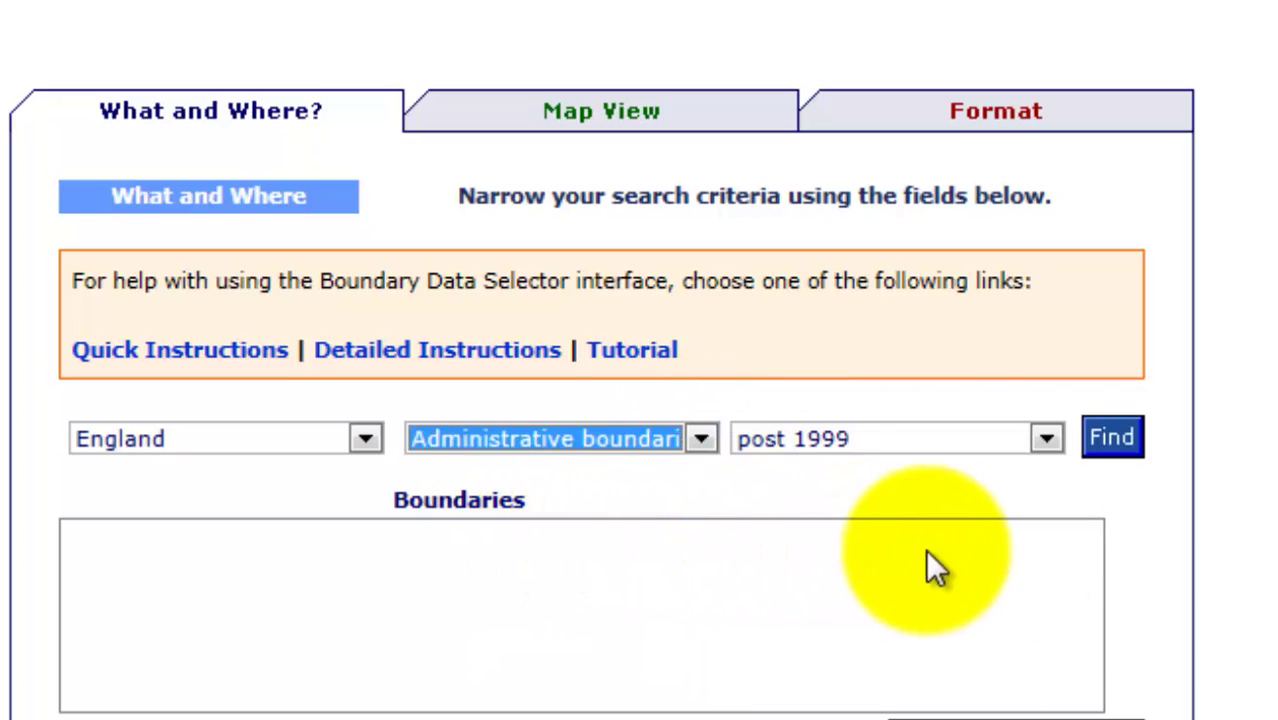
Find the matching datasets and scroll the results to English Unitary Authorities, 2001
left_click(1108, 440)
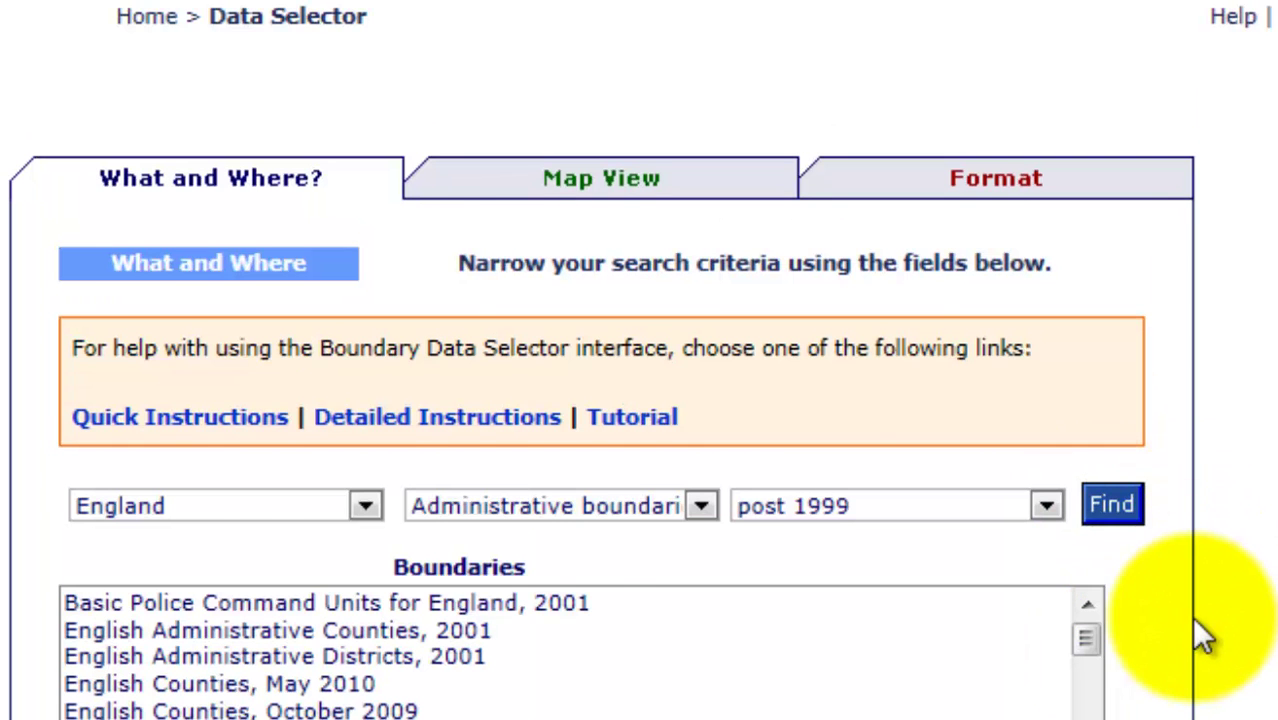
scroll(1201, 634, "down", 2)
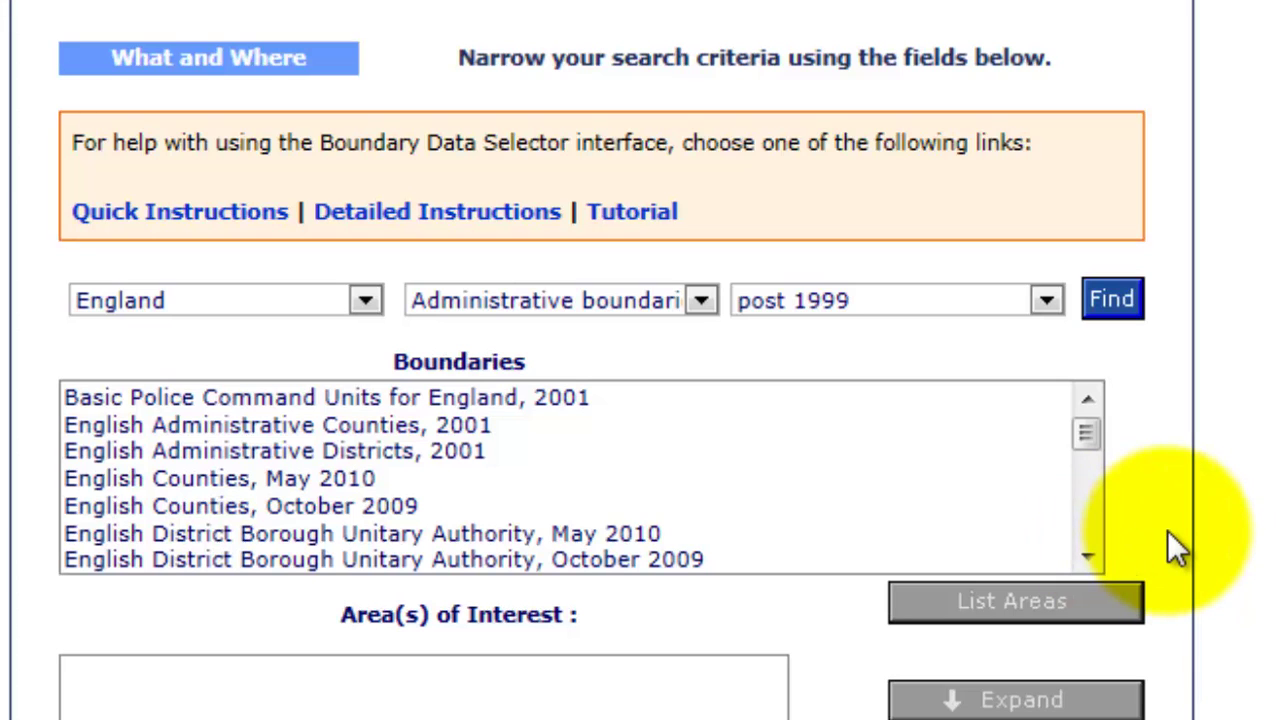
left_click_drag(1087, 434, 1100, 559)
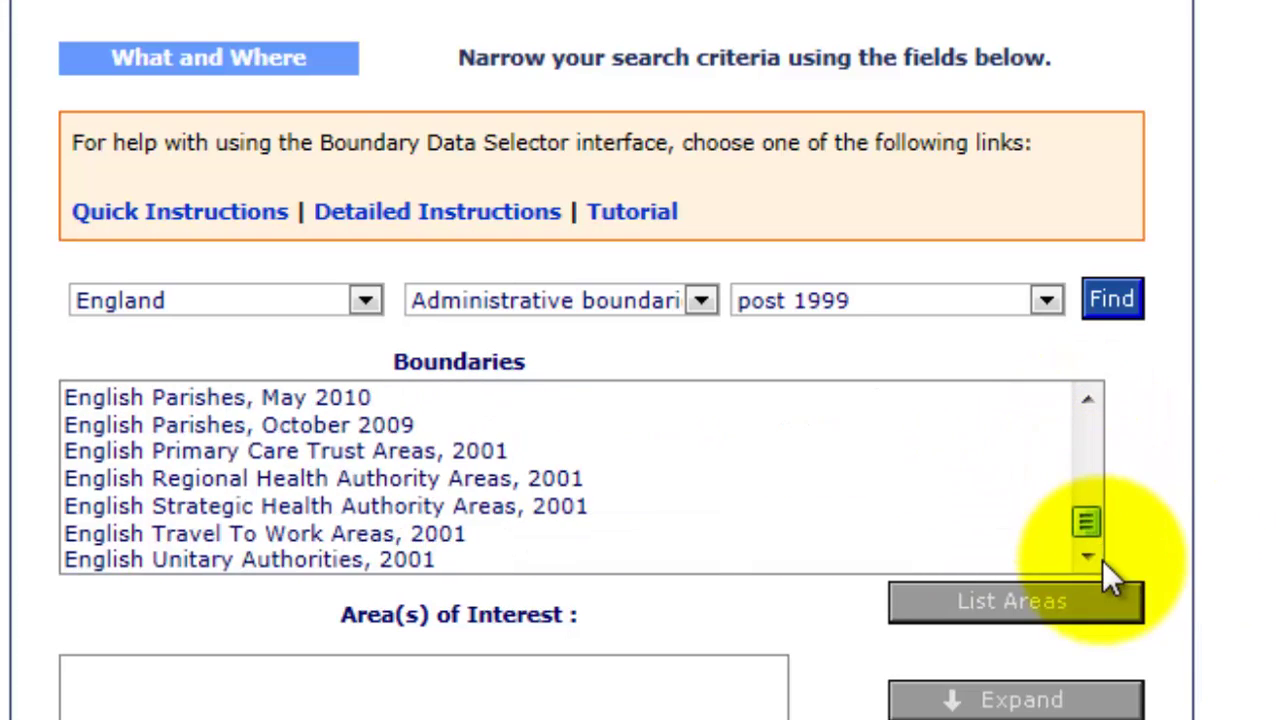
scroll(755, 565, "up", 2)
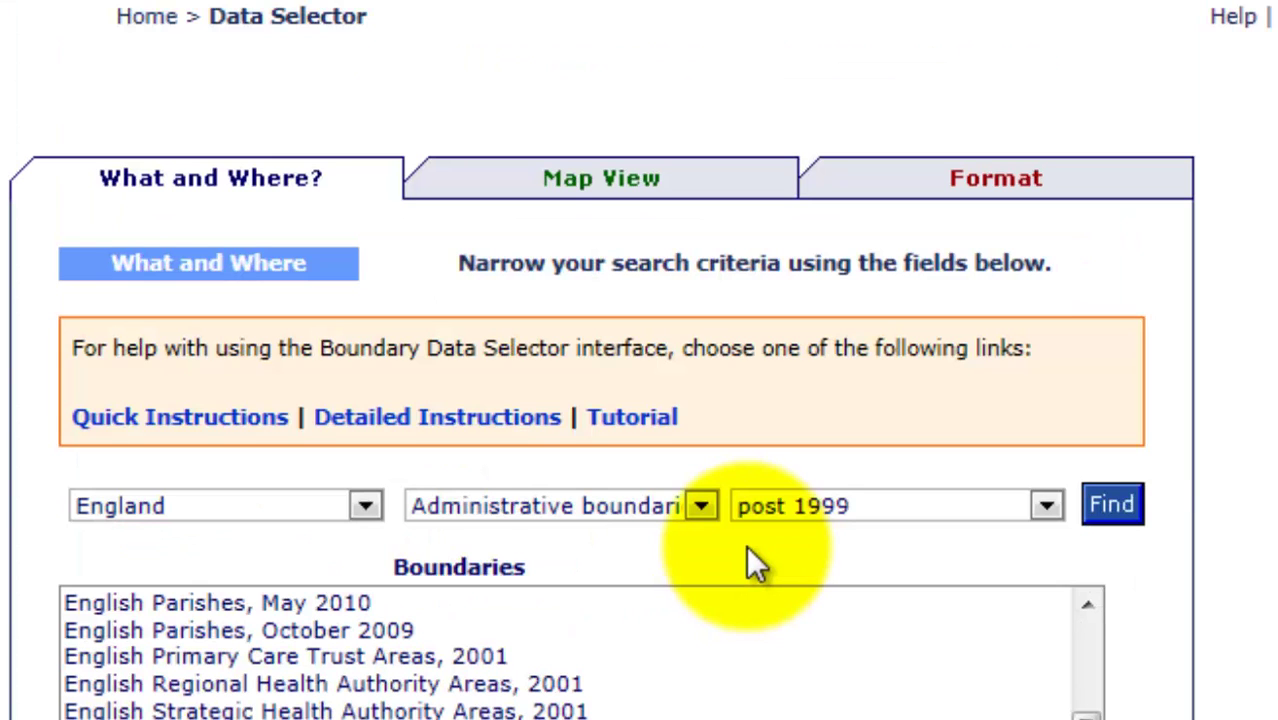
scroll(1255, 620, "down", 2)
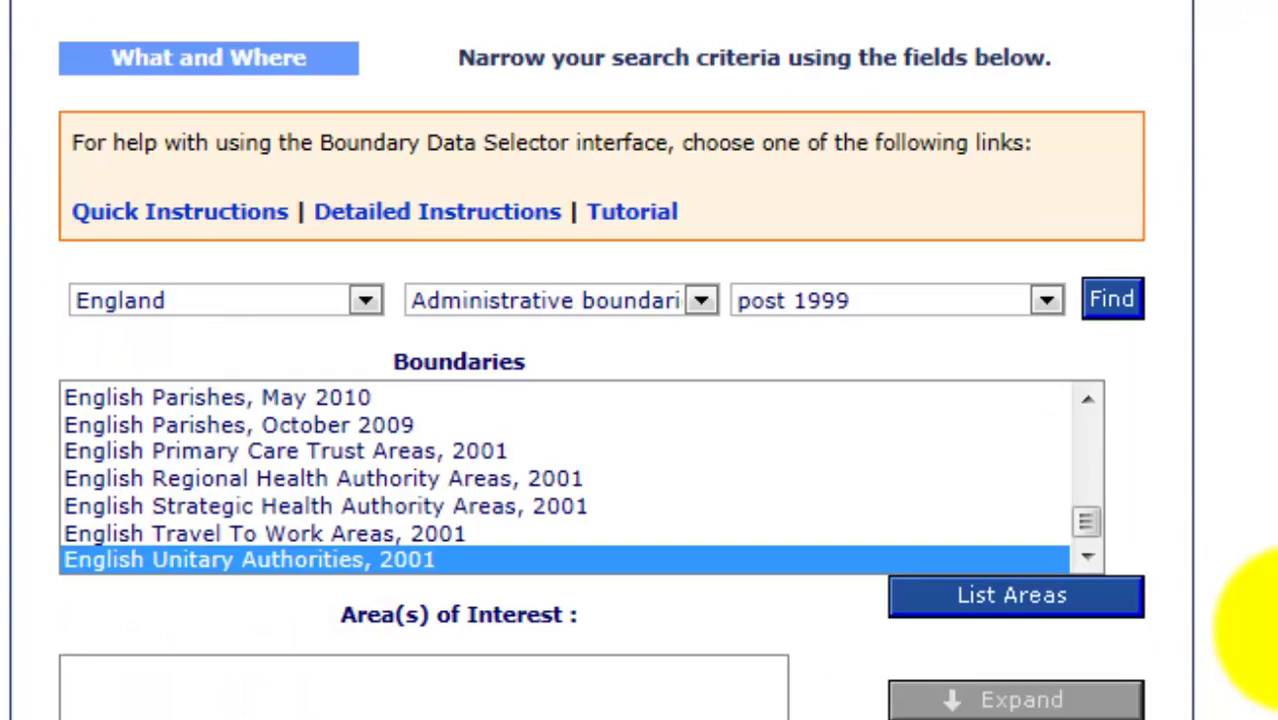
scroll(1268, 620, "down", 1)
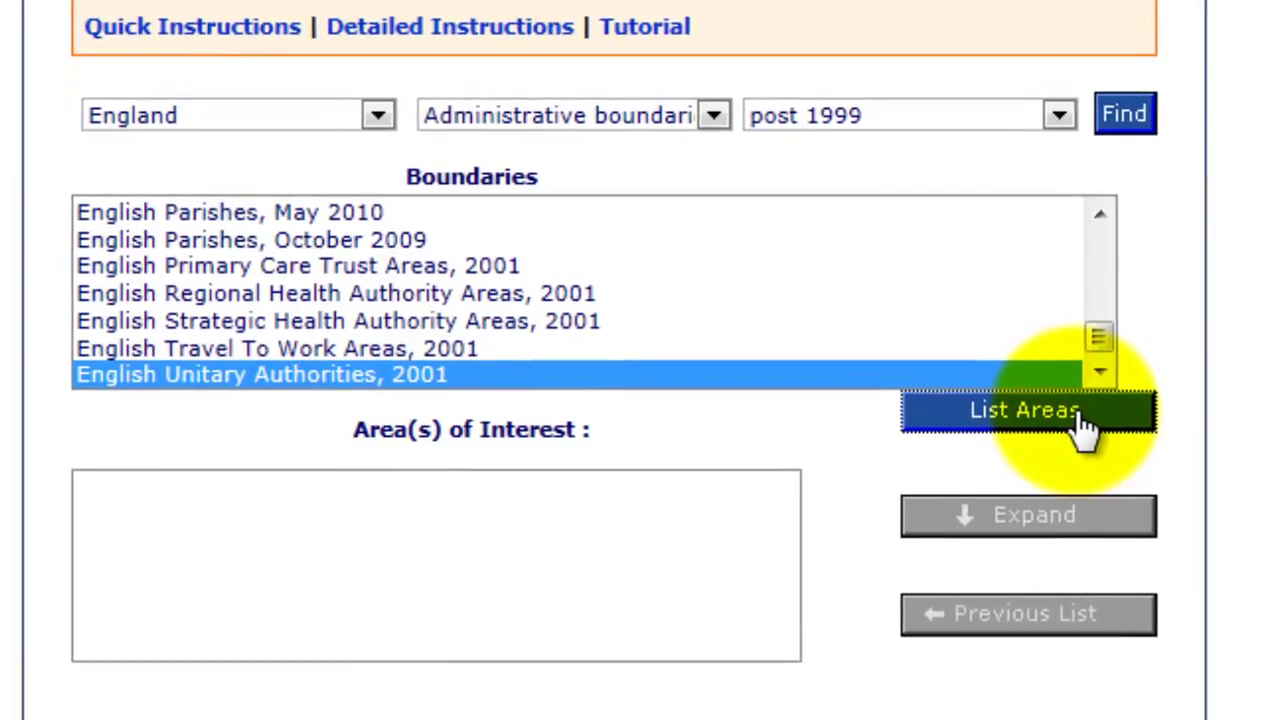
List the English Unitary Authorities, 2001 areas, select Middlesbrough, and preview it in Map View
left_click(1062, 530)
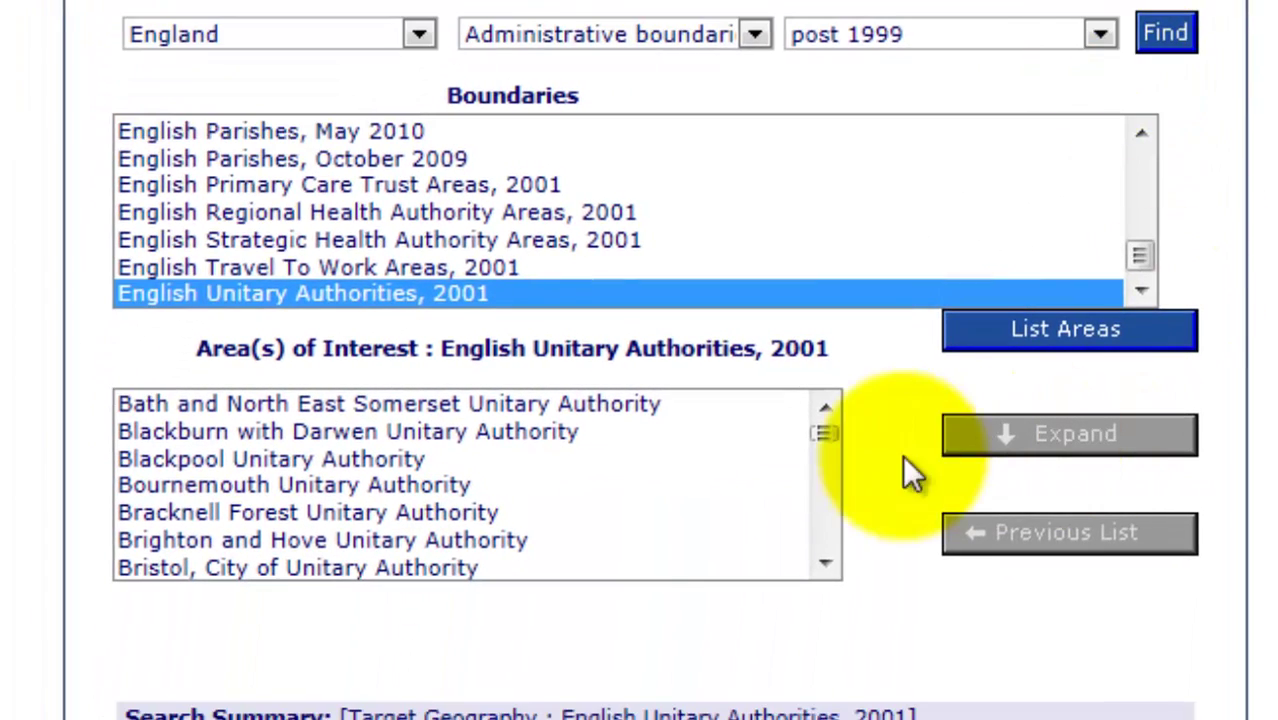
left_click_drag(831, 435, 831, 476)
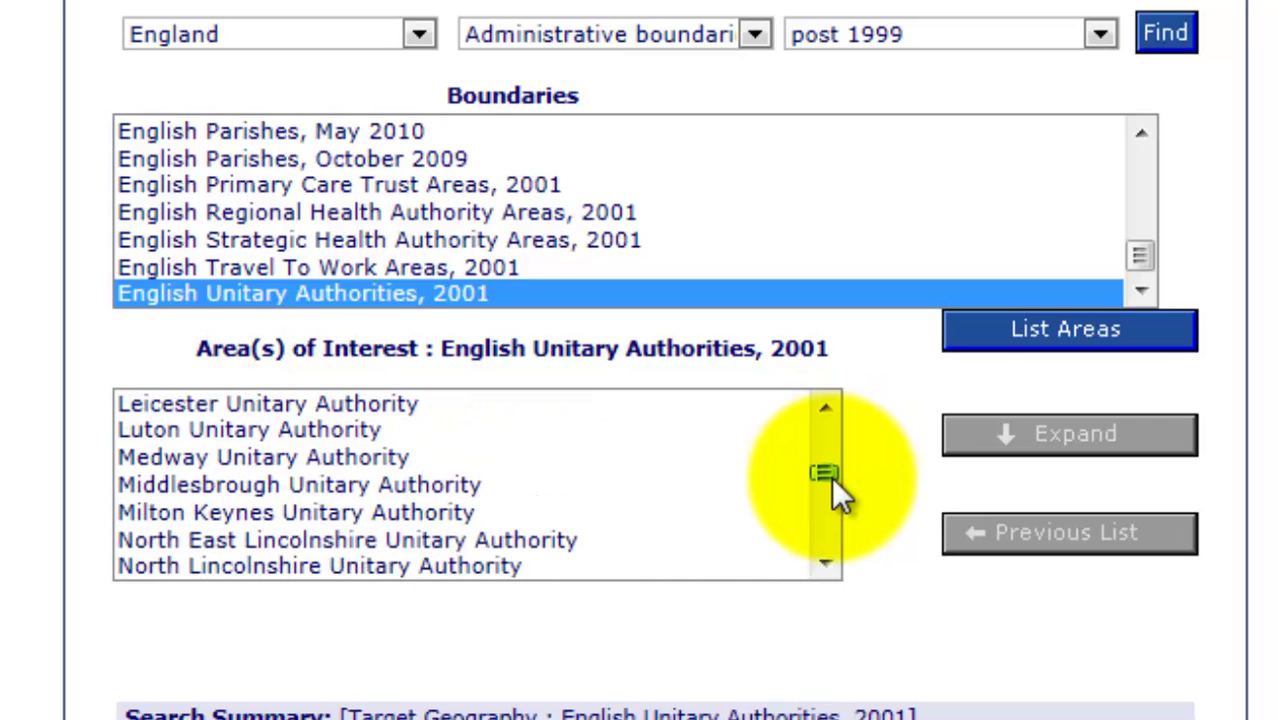
left_click(258, 486)
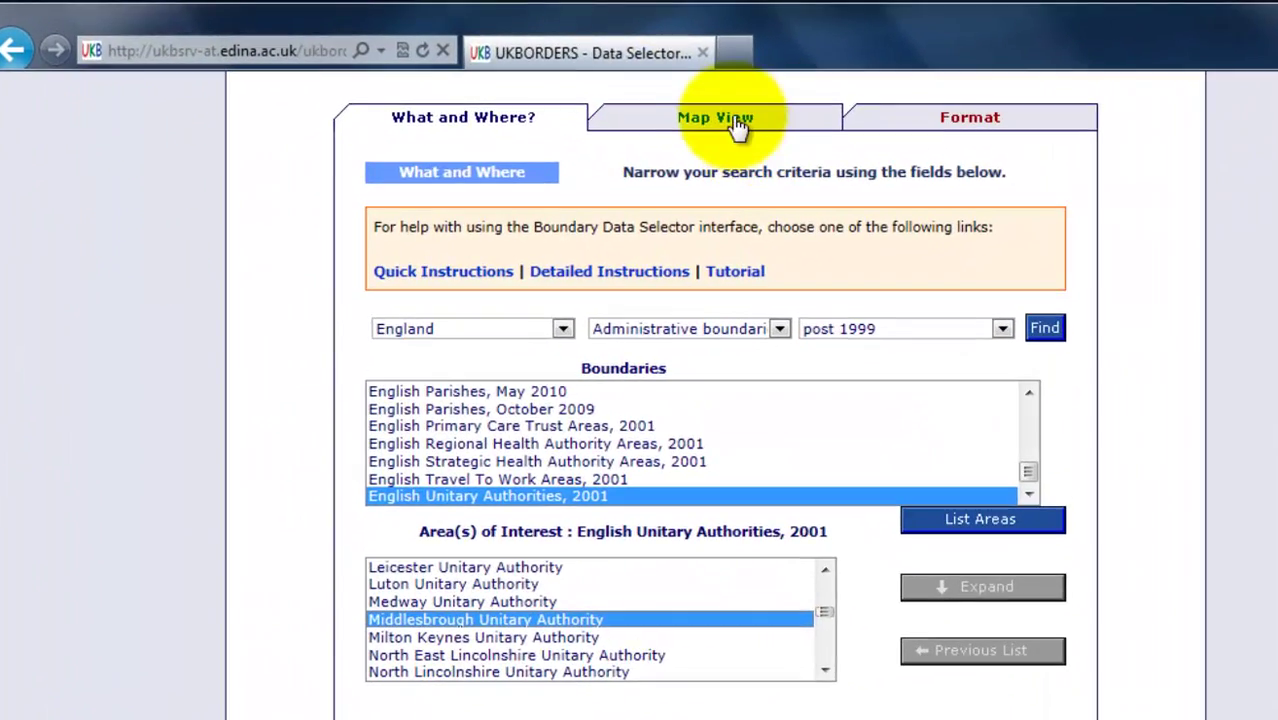
left_click(737, 124)
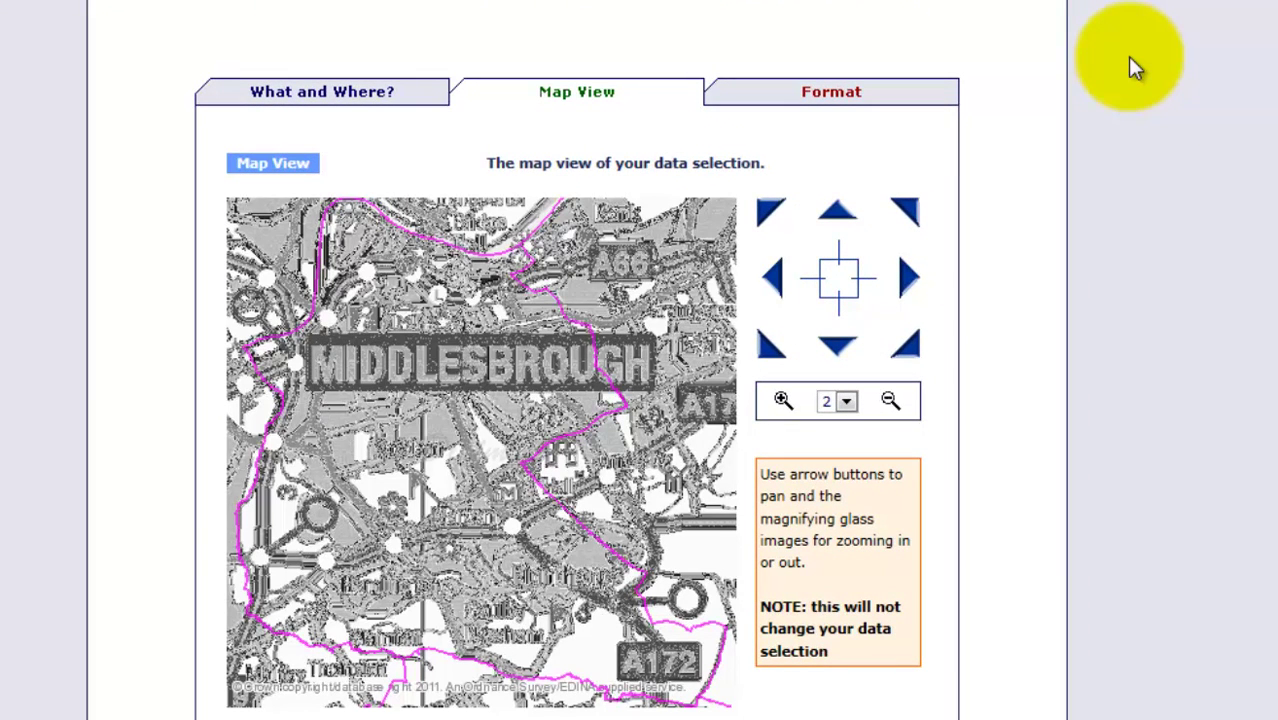
Review the Format settings, return to What and Where?, and extract the Middlesbrough boundary data
left_click(858, 100)
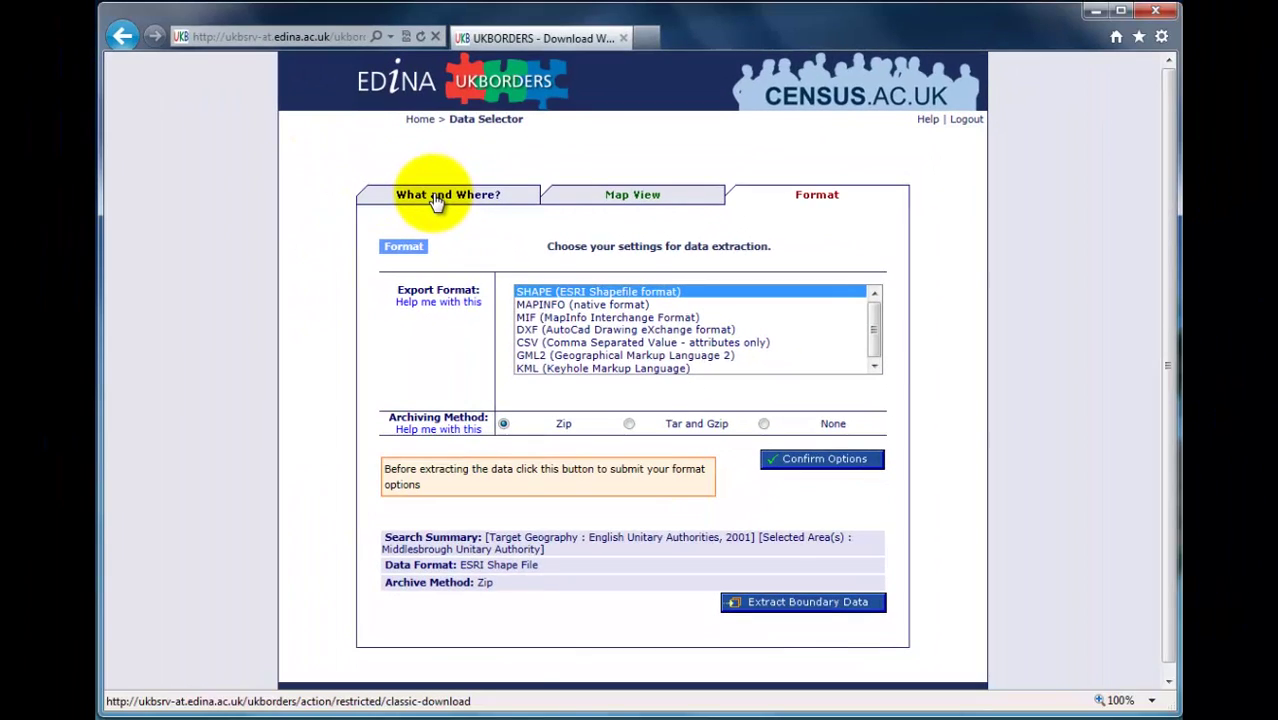
left_click(436, 199)
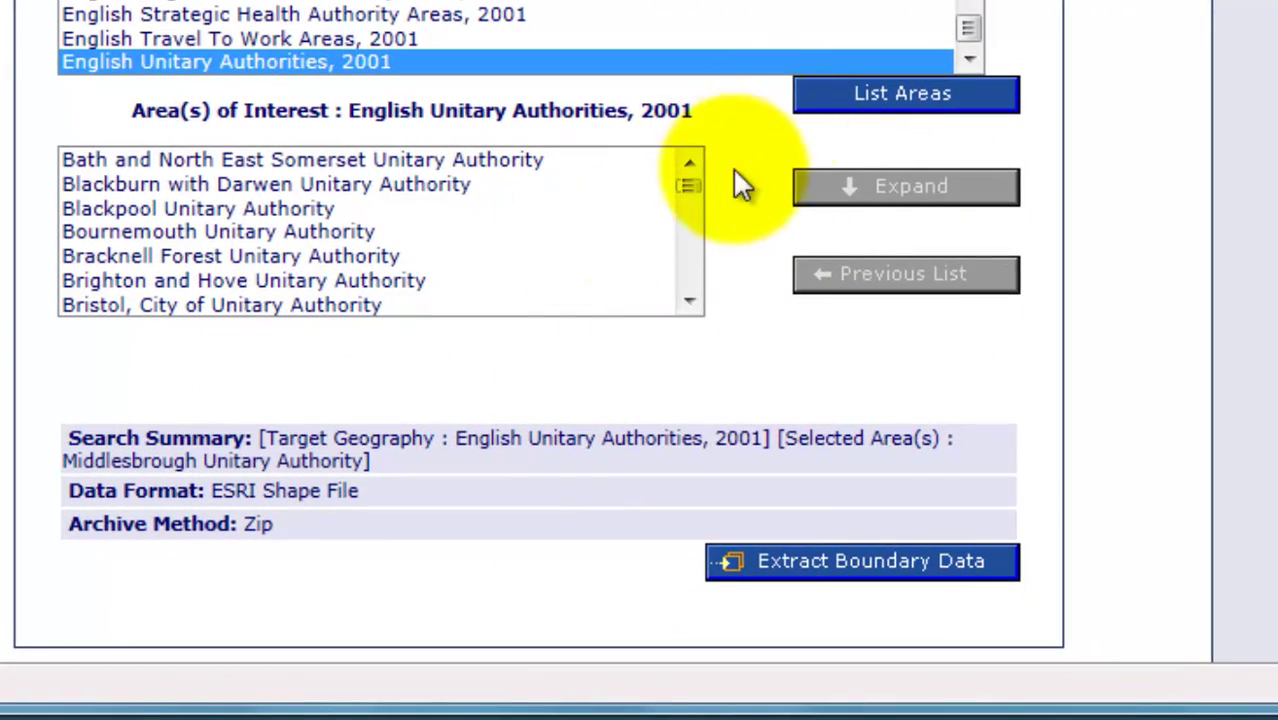
left_click_drag(689, 188, 690, 232)
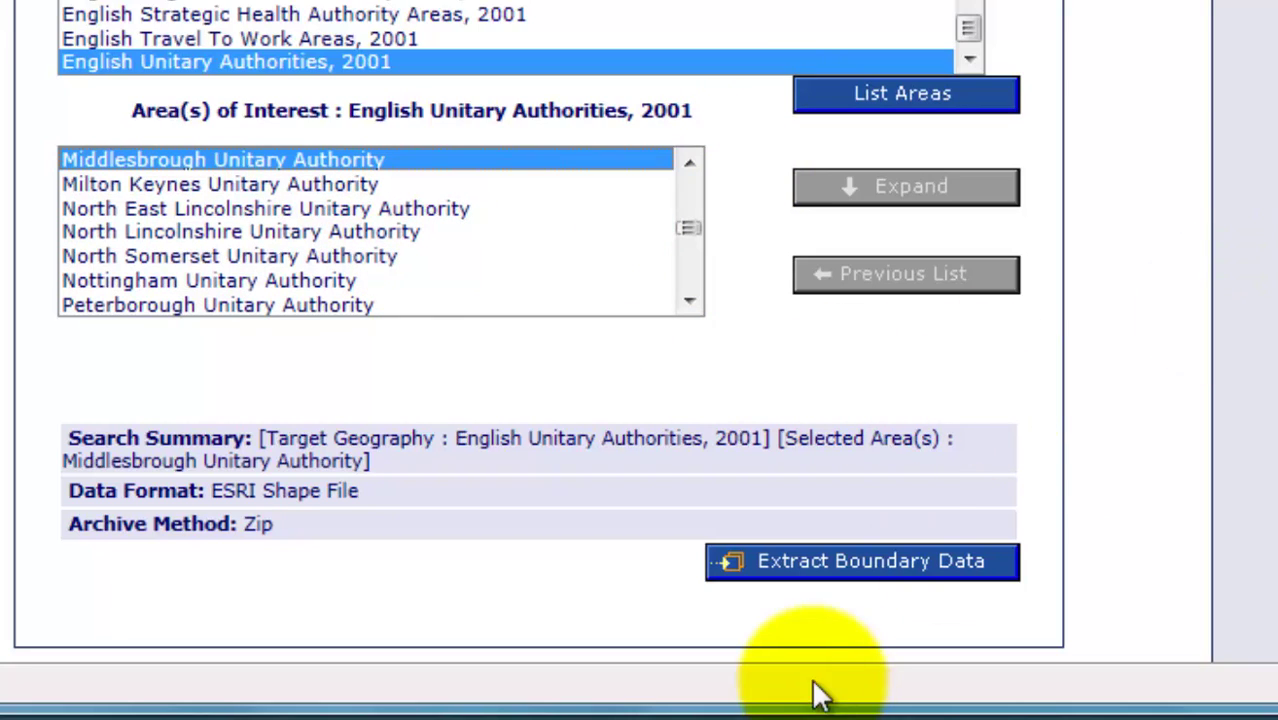
left_click(870, 575)
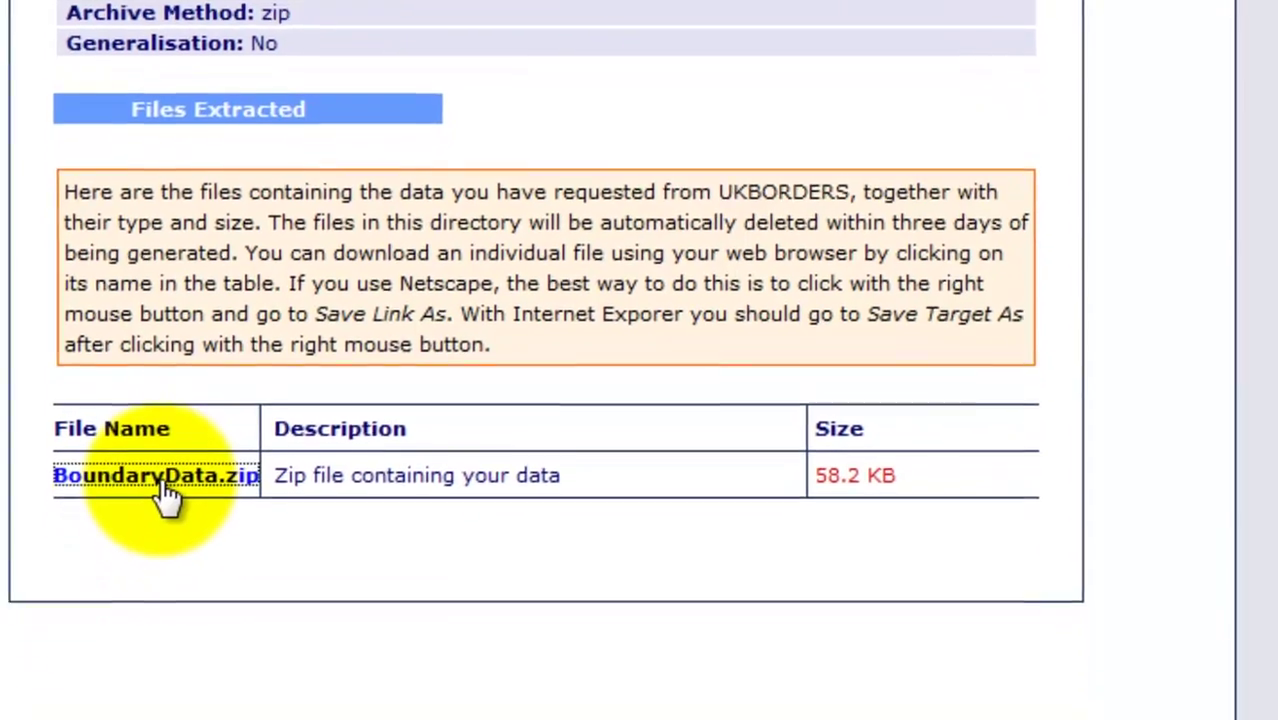
Save BoundaryData.zip as town.zip, replacing the existing copy, then show the desktop
left_click(170, 600)
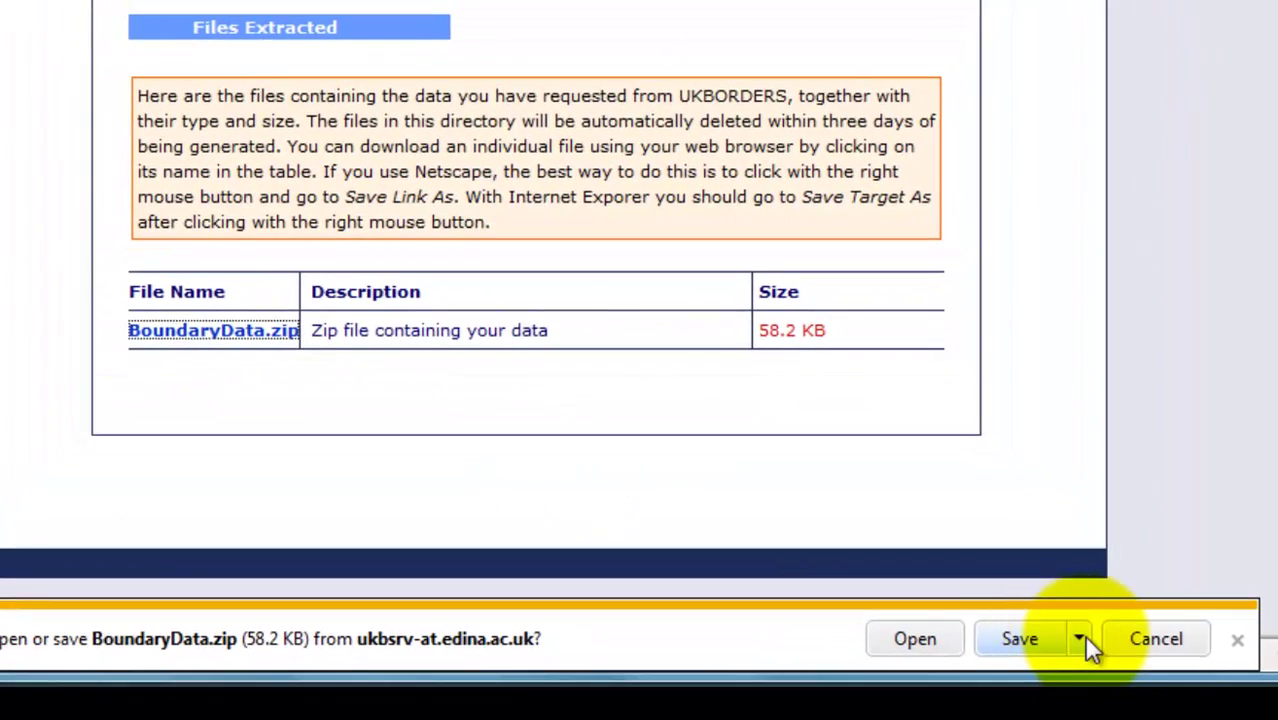
left_click(1141, 691)
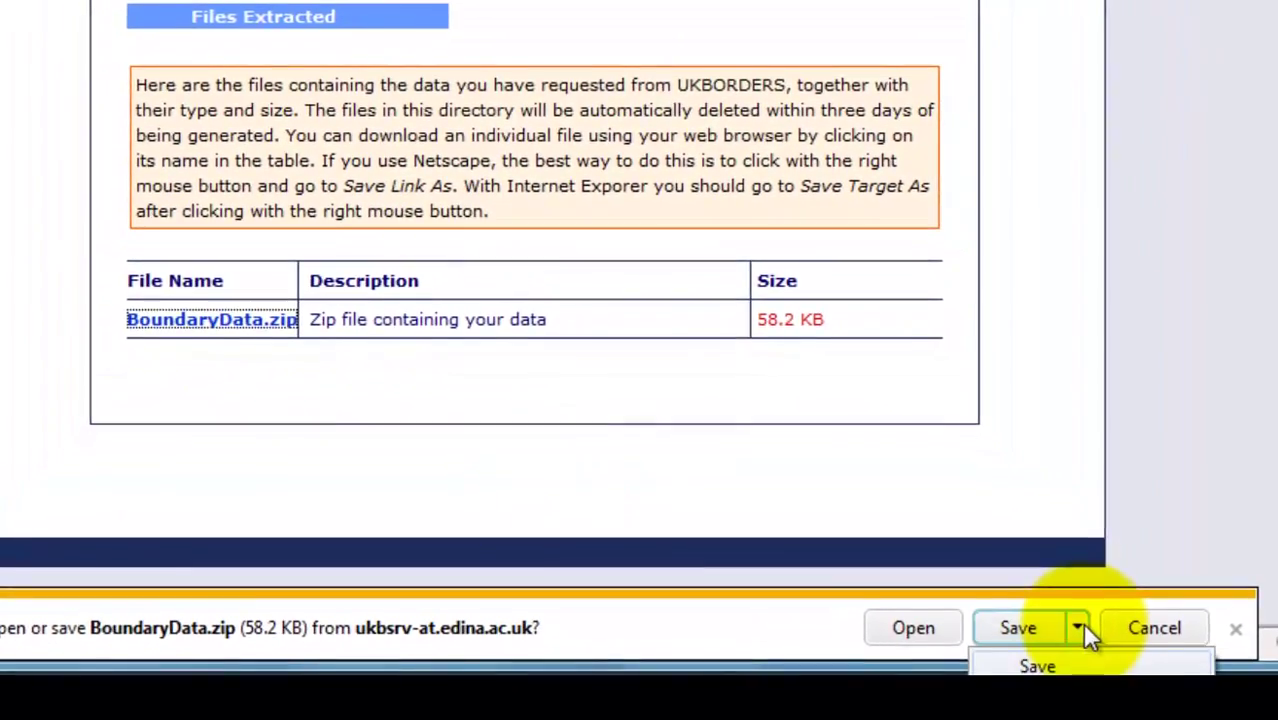
left_click(1035, 651)
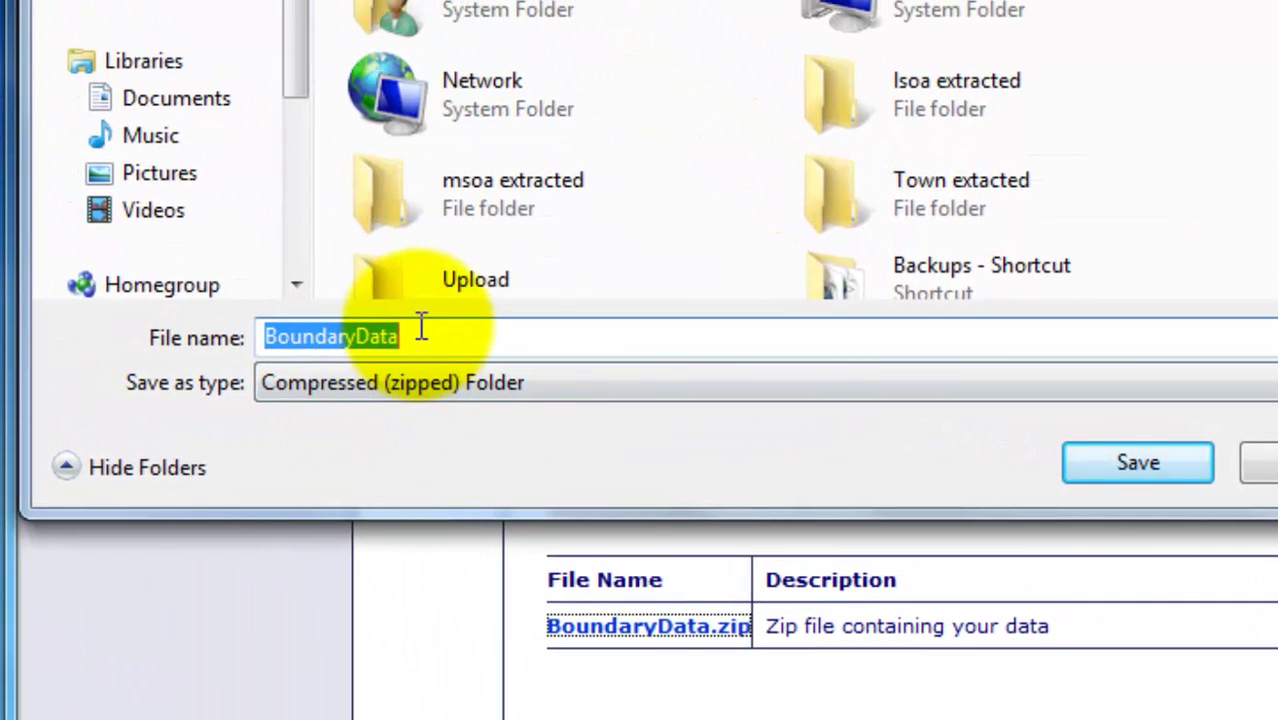
type("town")
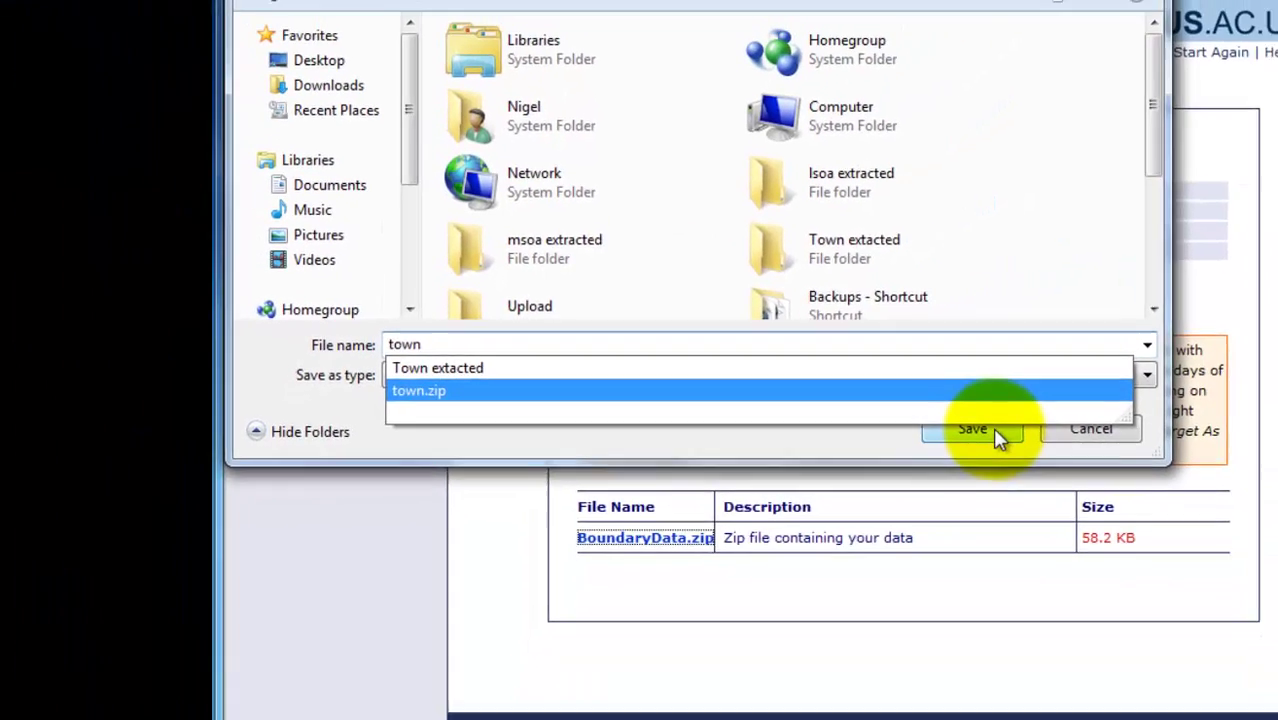
left_click(1138, 463)
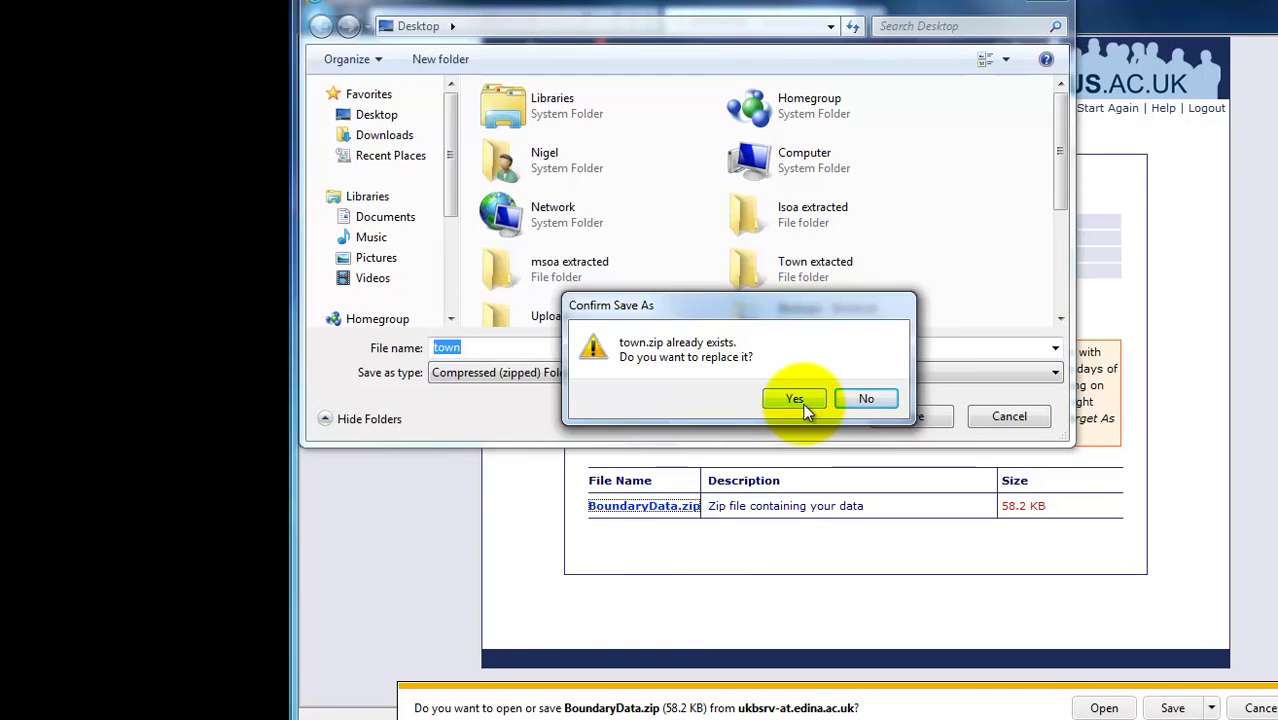
left_click(805, 408)
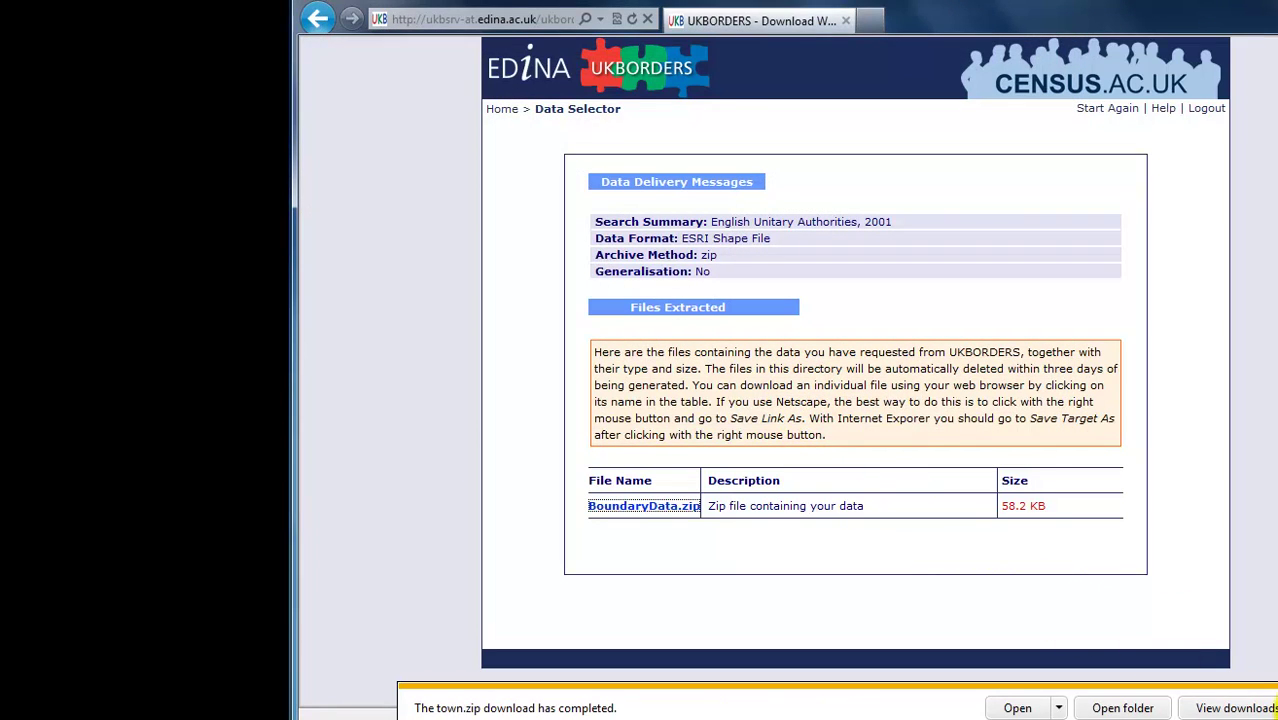
key("super+d")
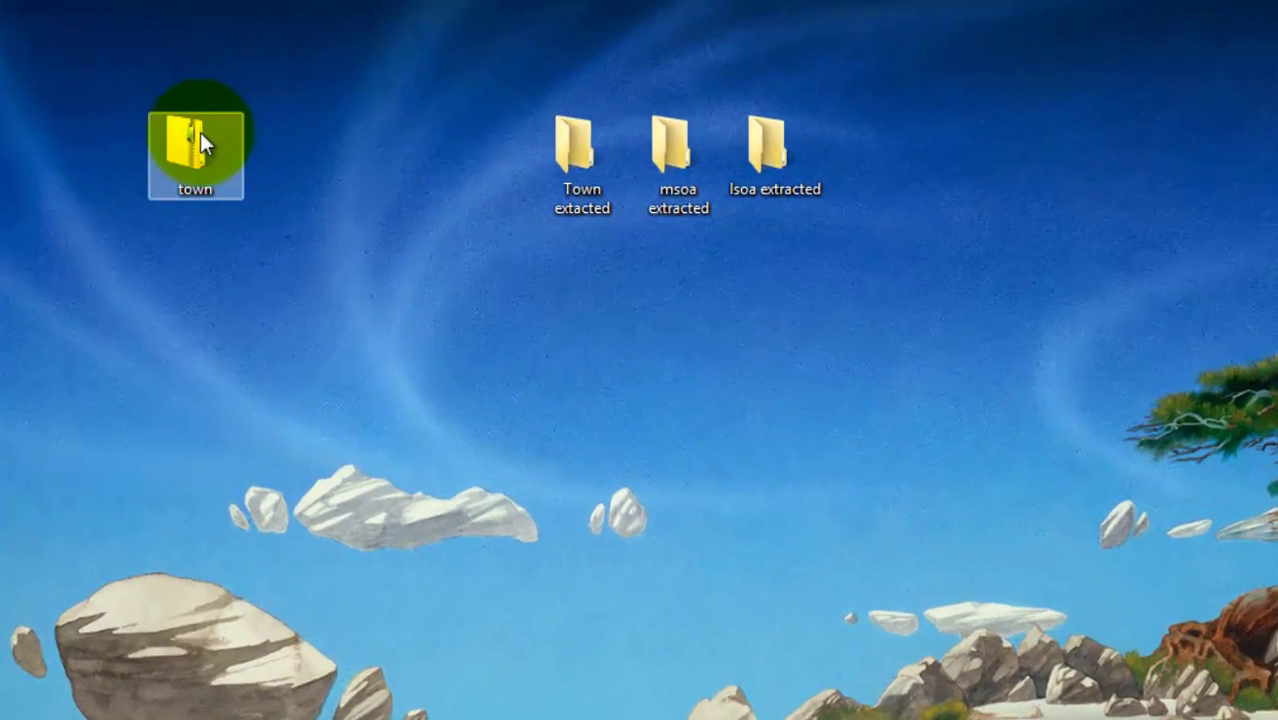
Copy all eight files from the town zip into the Town extacted folder, then close the zip
double_click(200, 135)
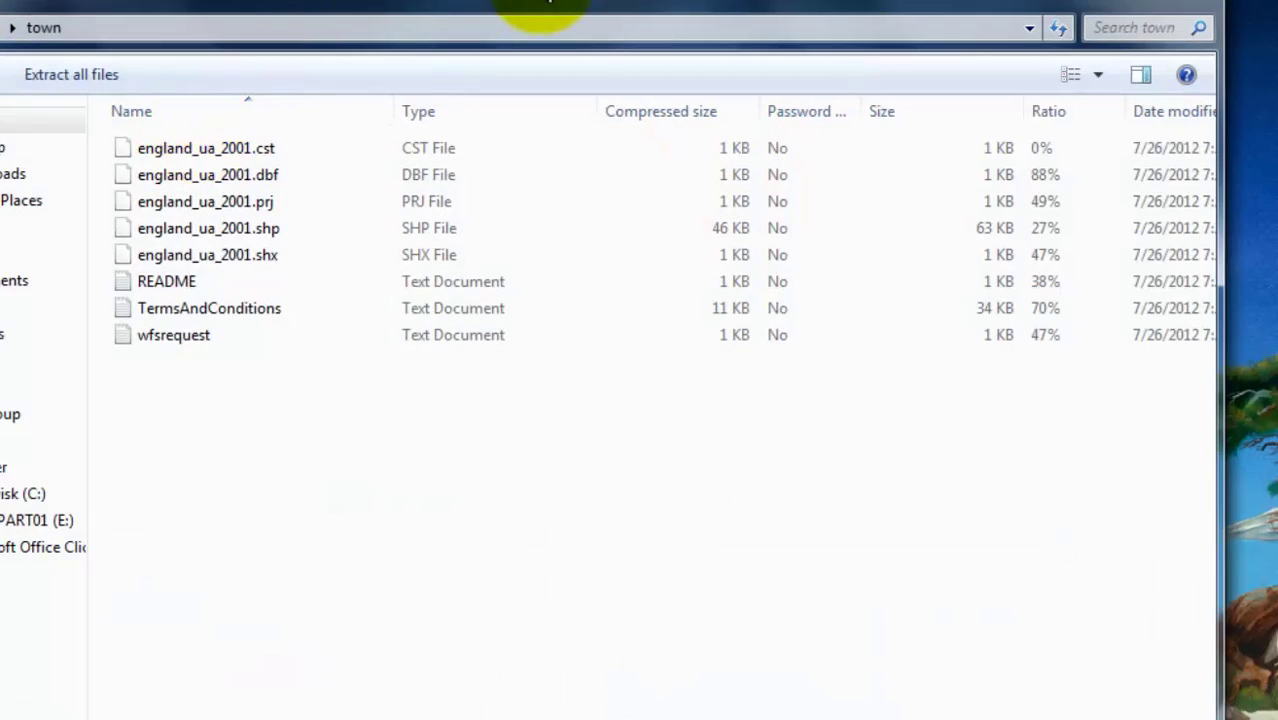
left_click_drag(540, 10, 516, 340)
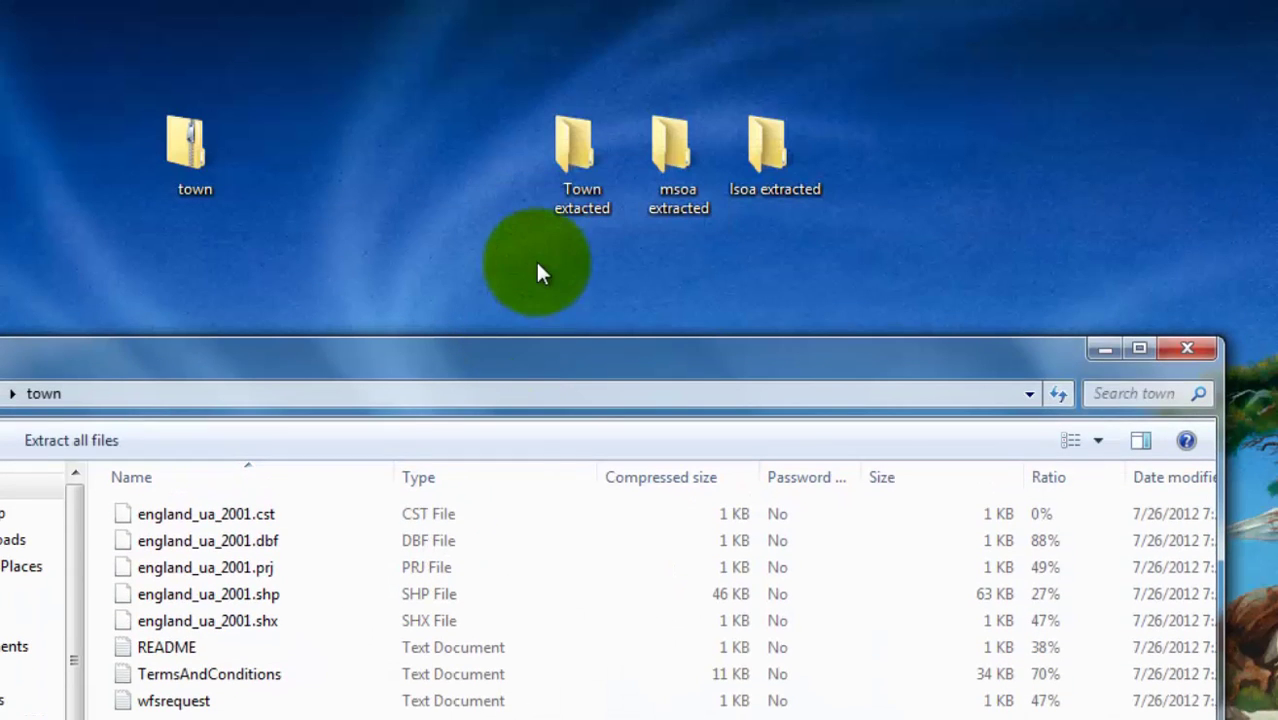
double_click(594, 140)
left_click_drag(570, 391, 882, 104)
left_click(171, 508)
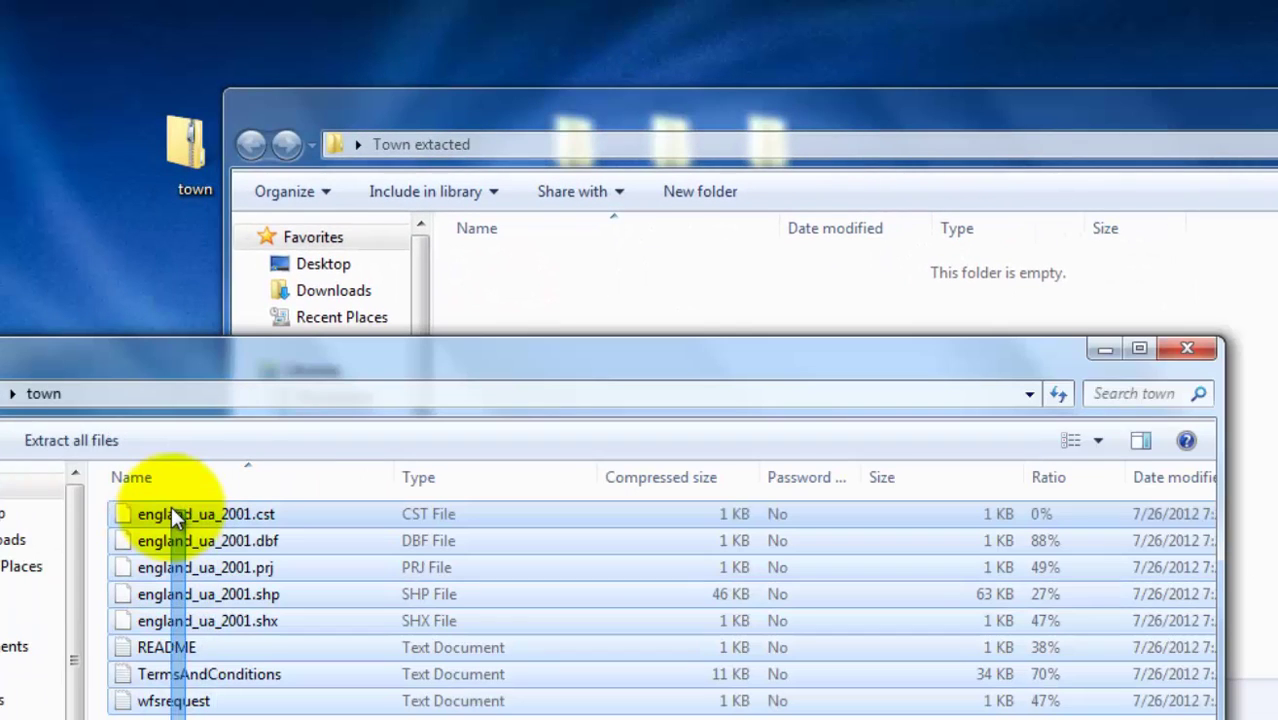
left_click_drag(177, 516, 536, 330)
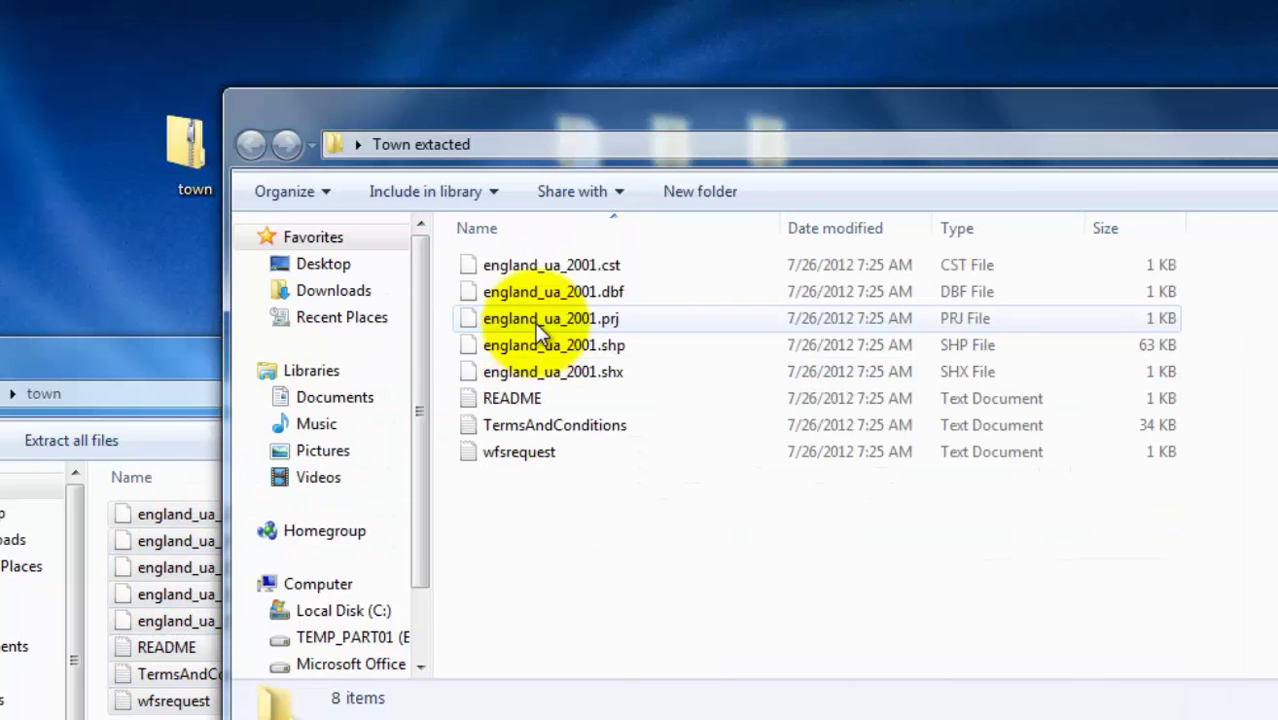
left_click(90, 366)
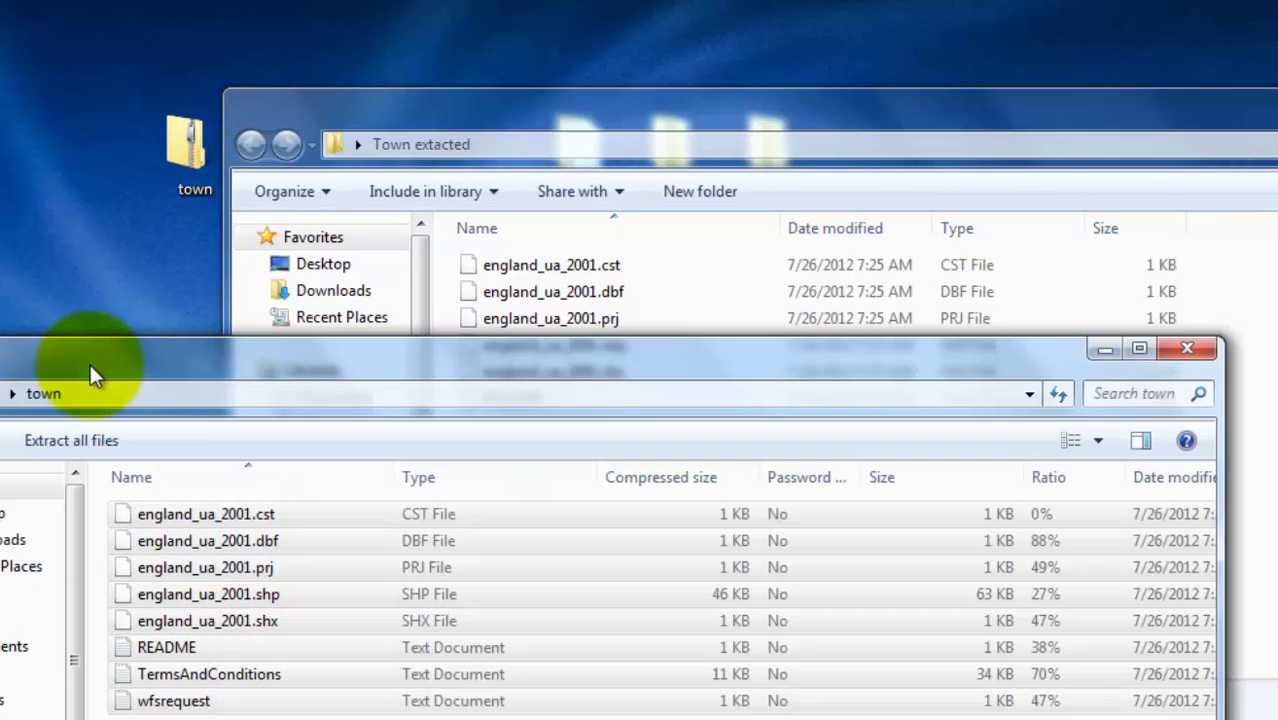
left_click(1186, 350)
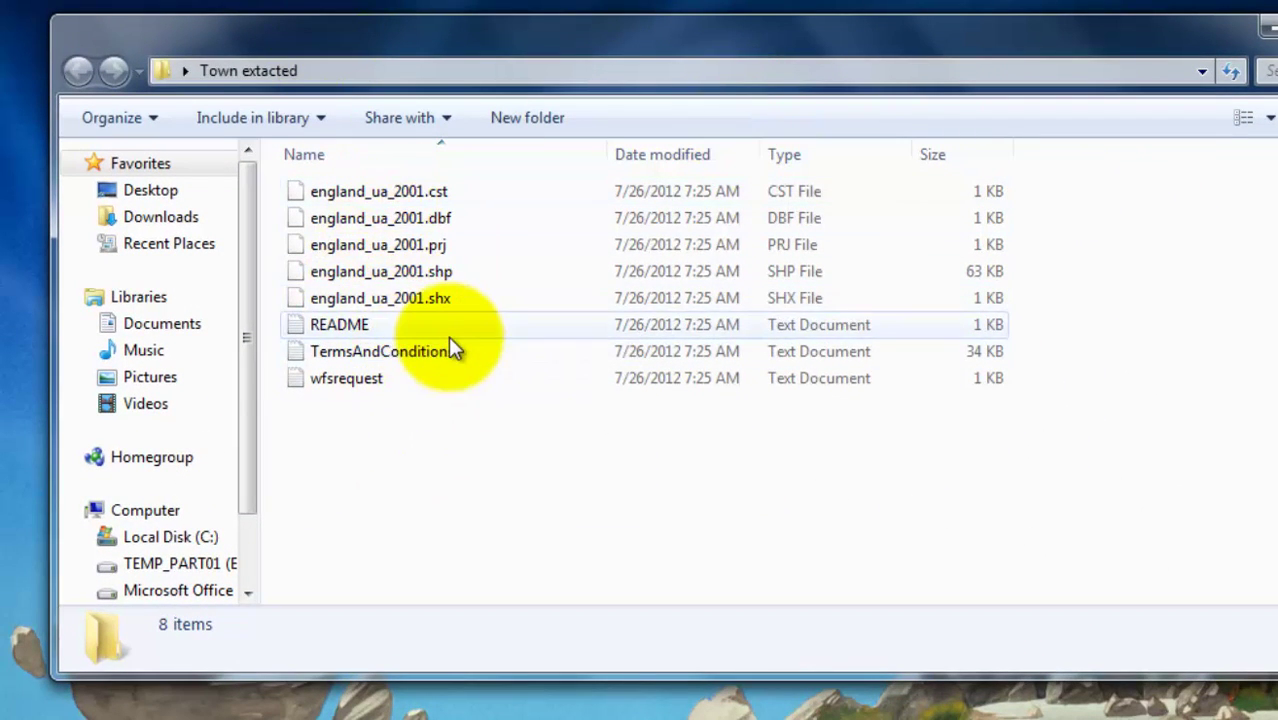
View README, wfsrequest and TermsAndConditions in Notepad, closing each, then close the folder window
double_click(324, 326)
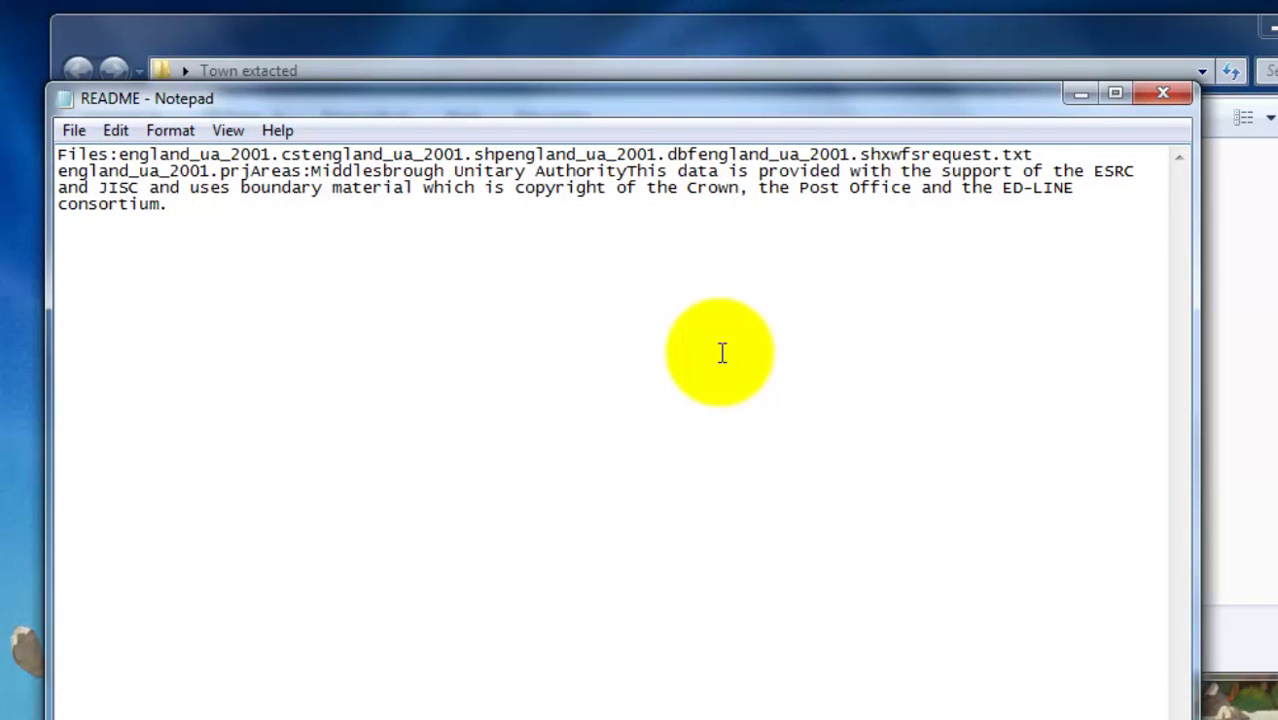
left_click(1163, 93)
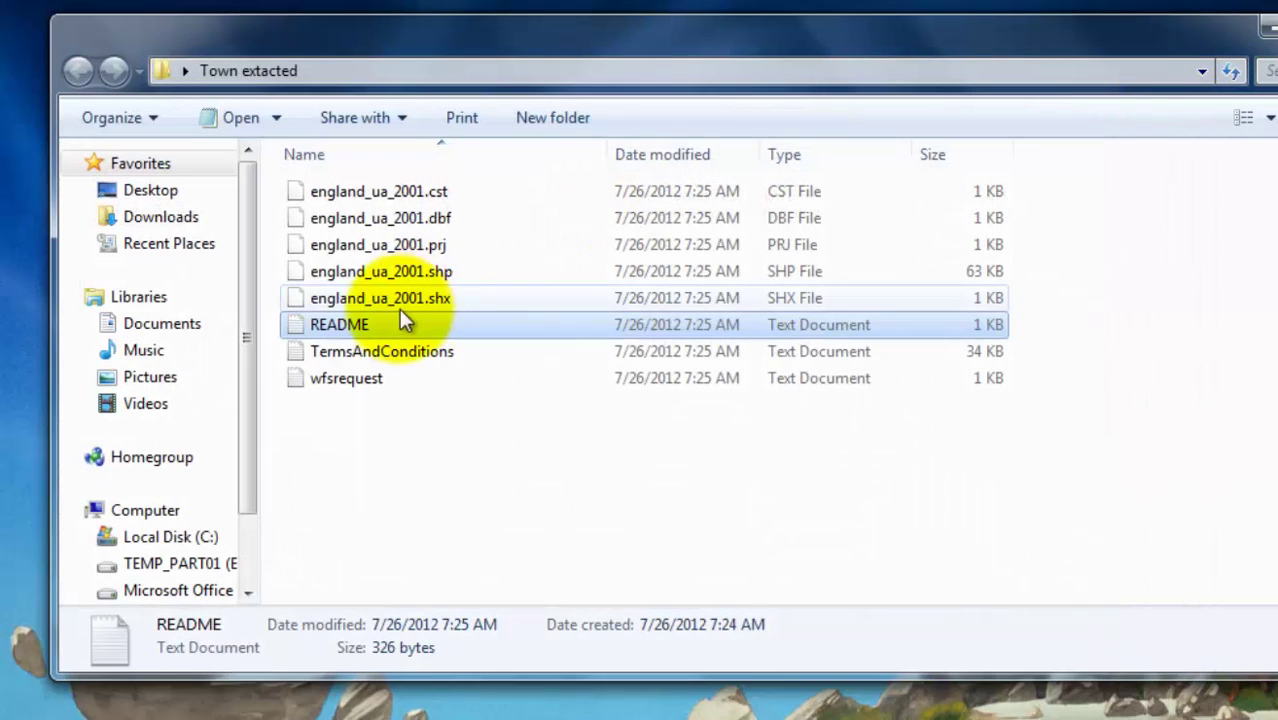
left_click(406, 350)
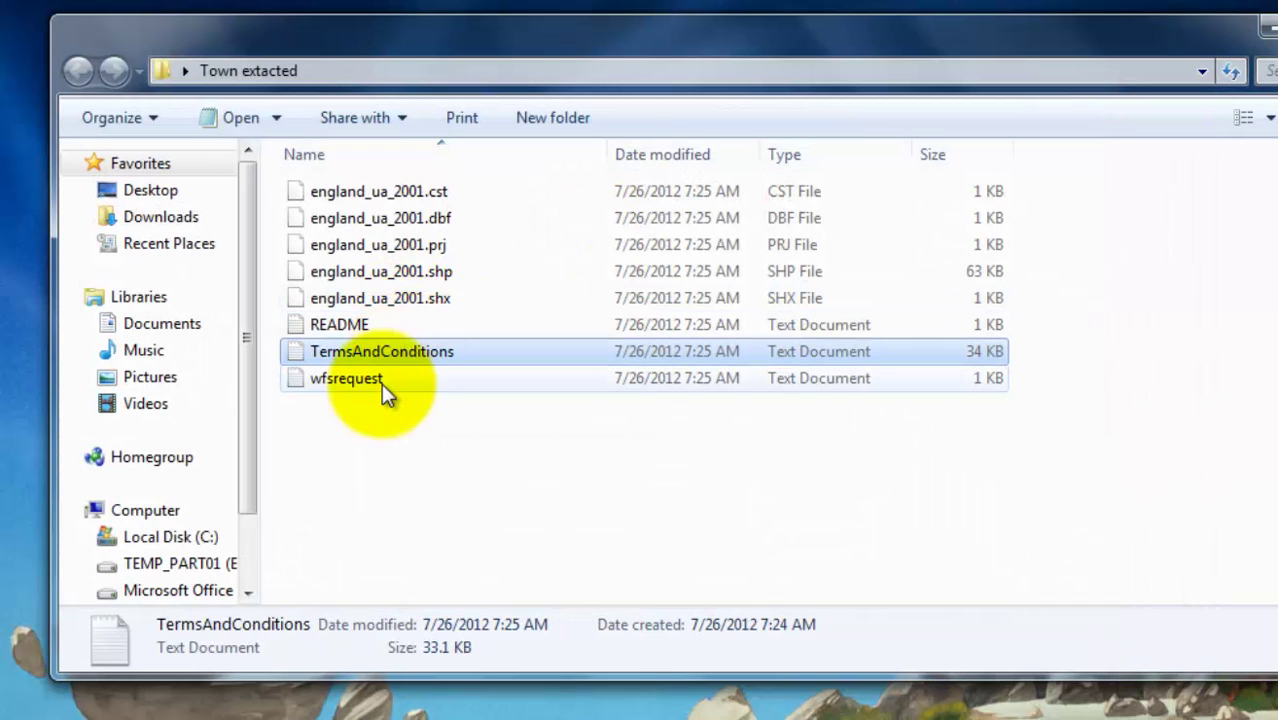
double_click(372, 381)
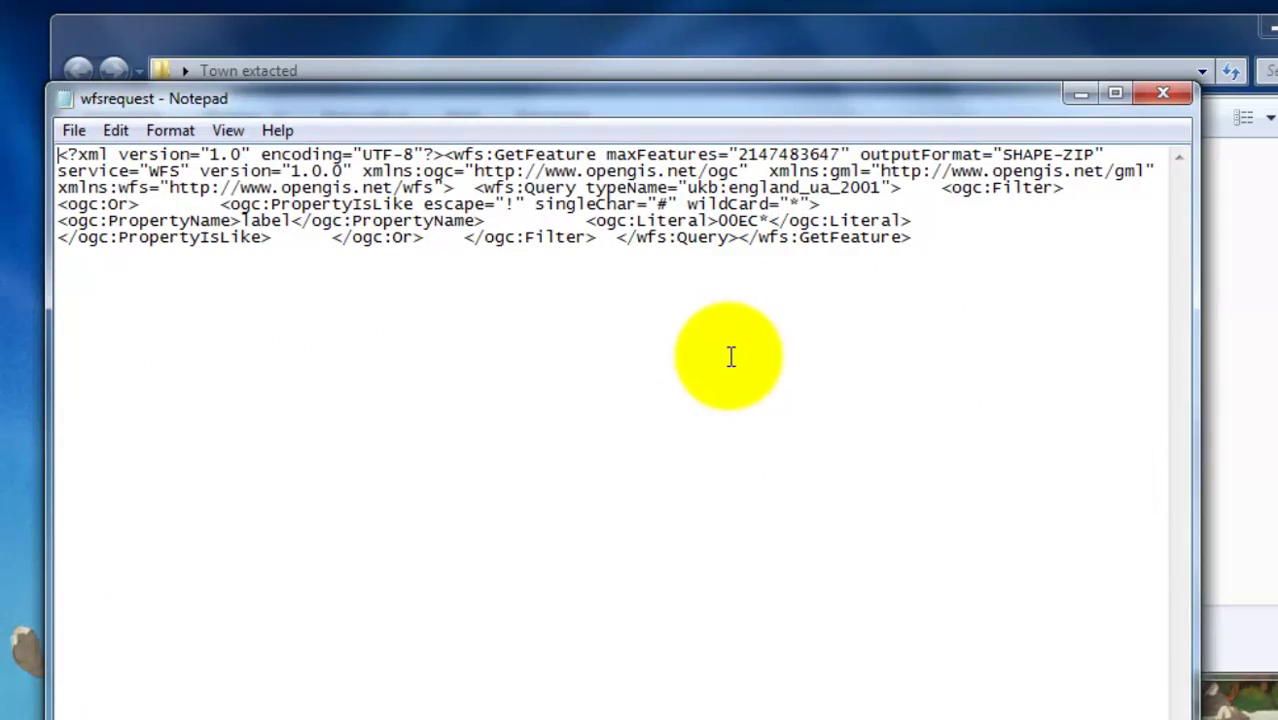
left_click(1160, 95)
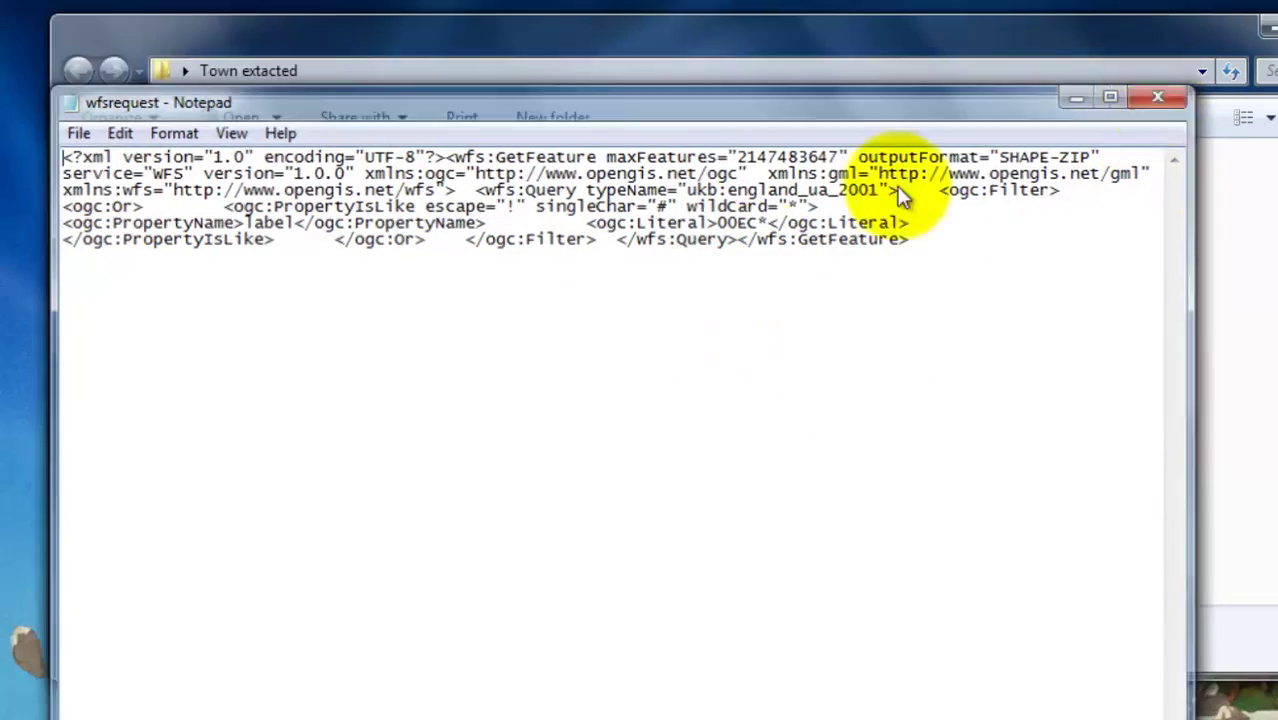
double_click(405, 355)
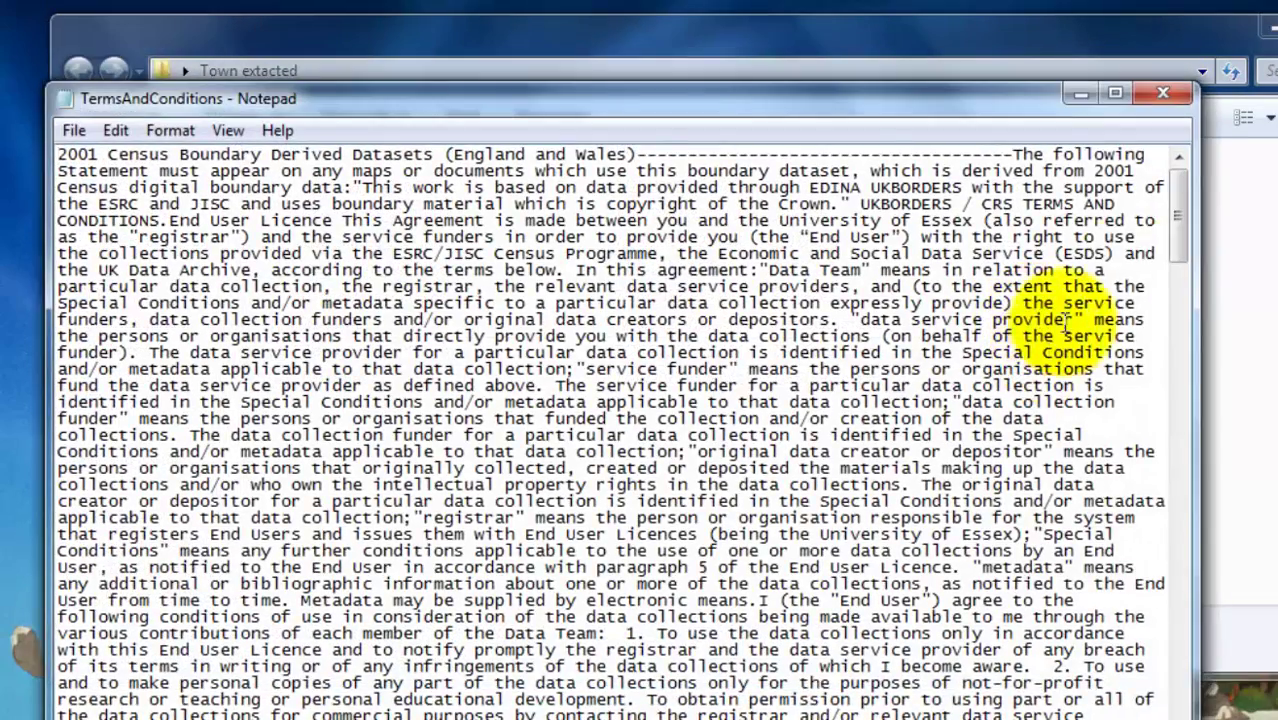
left_click_drag(1180, 248, 1171, 154)
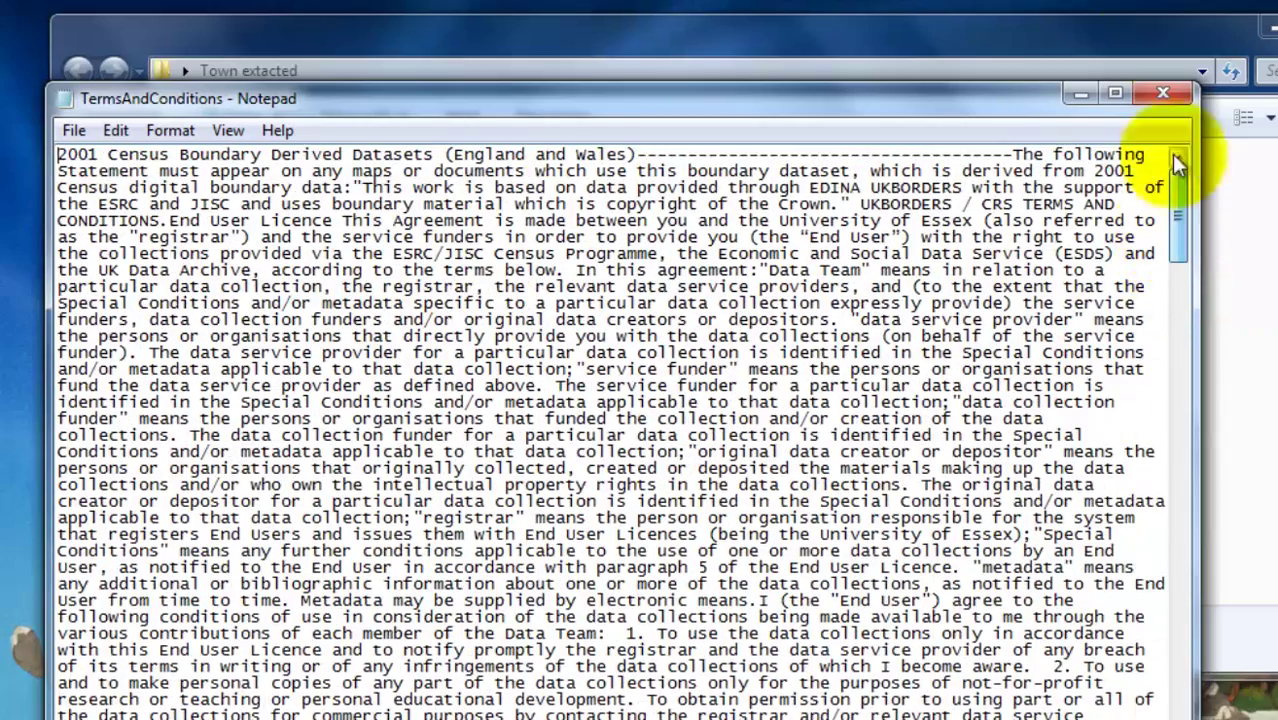
left_click(1163, 94)
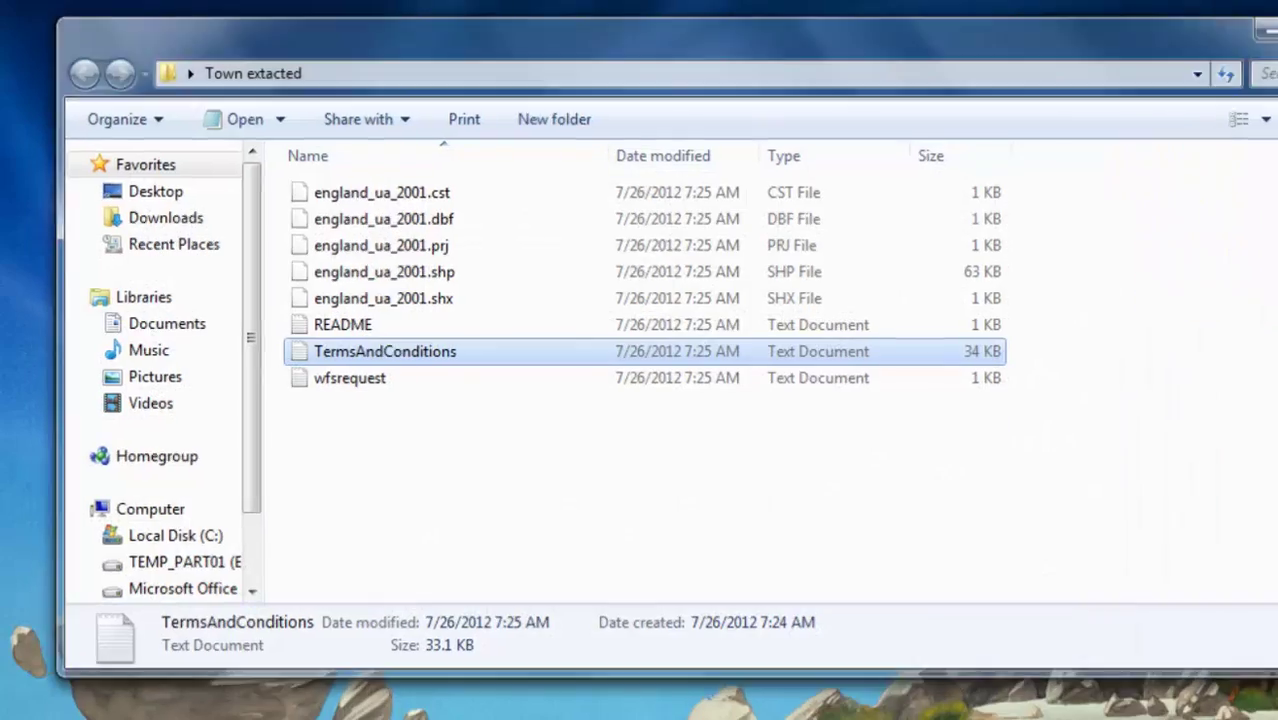
key("alt+F4")
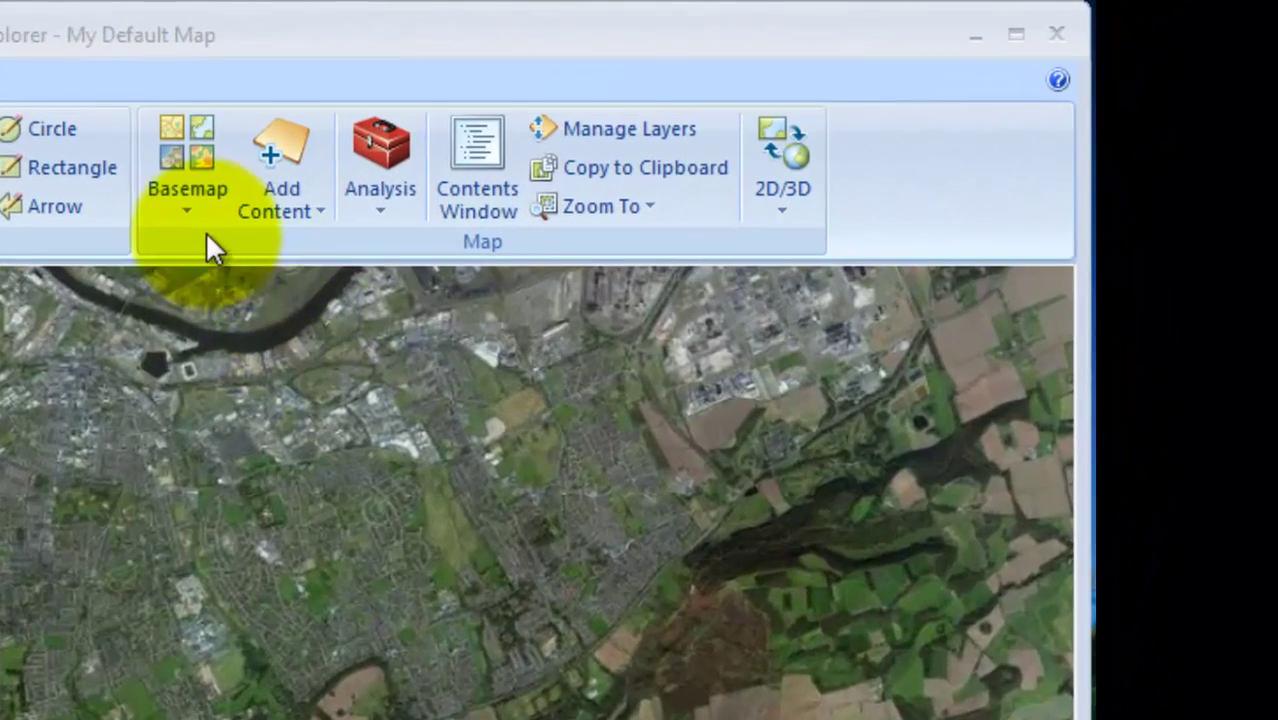
Choose Add Content > Shapefiles and browse from Desktop into the Town extacted folder
left_click(313, 192)
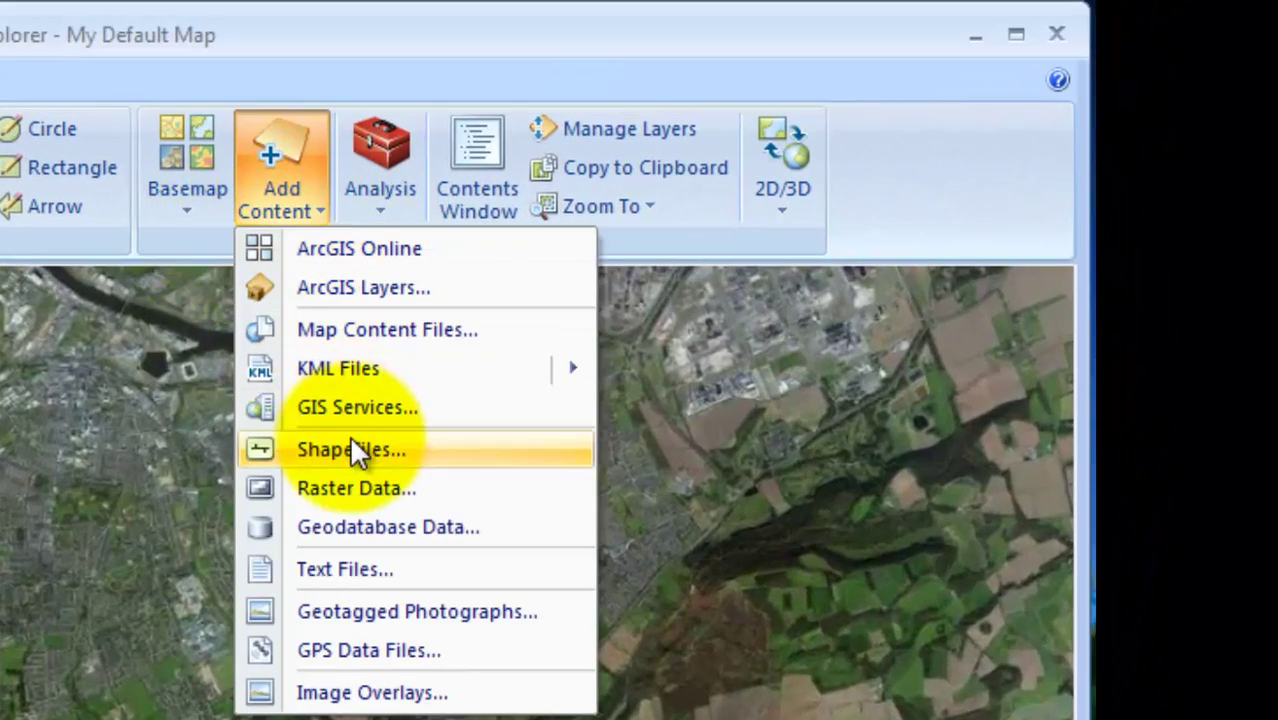
left_click(386, 455)
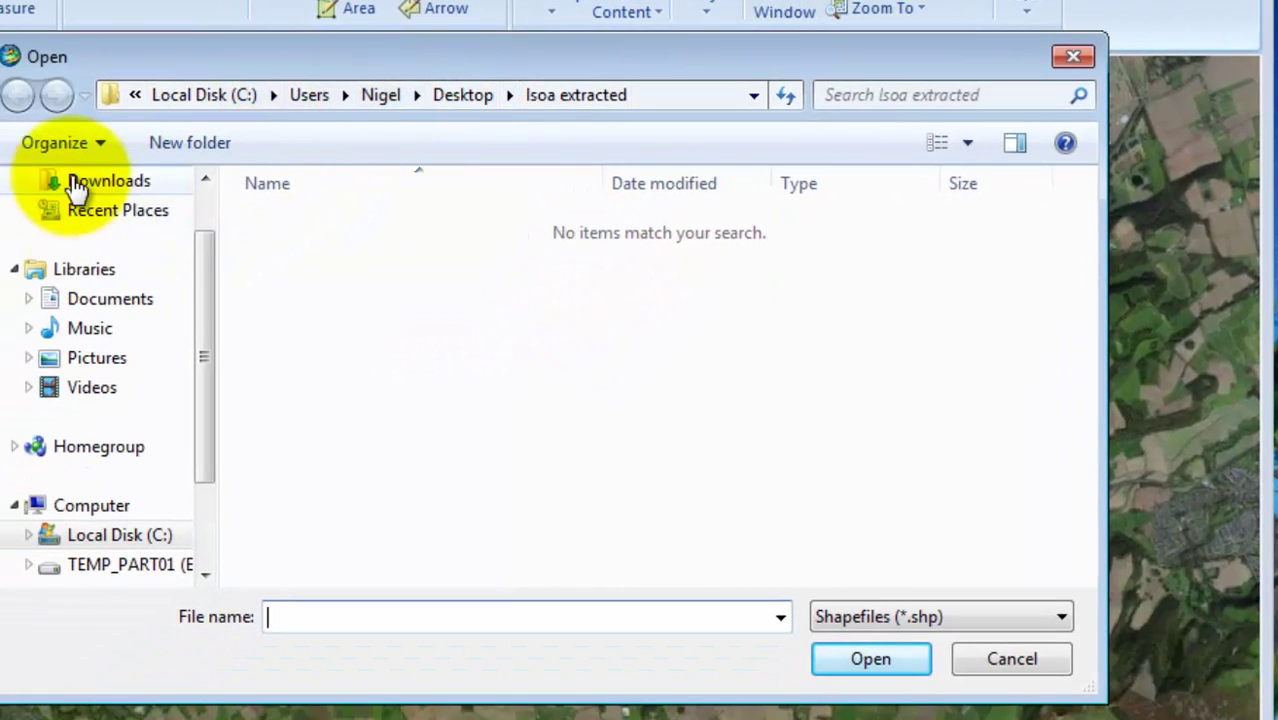
scroll(190, 270, "up", 2)
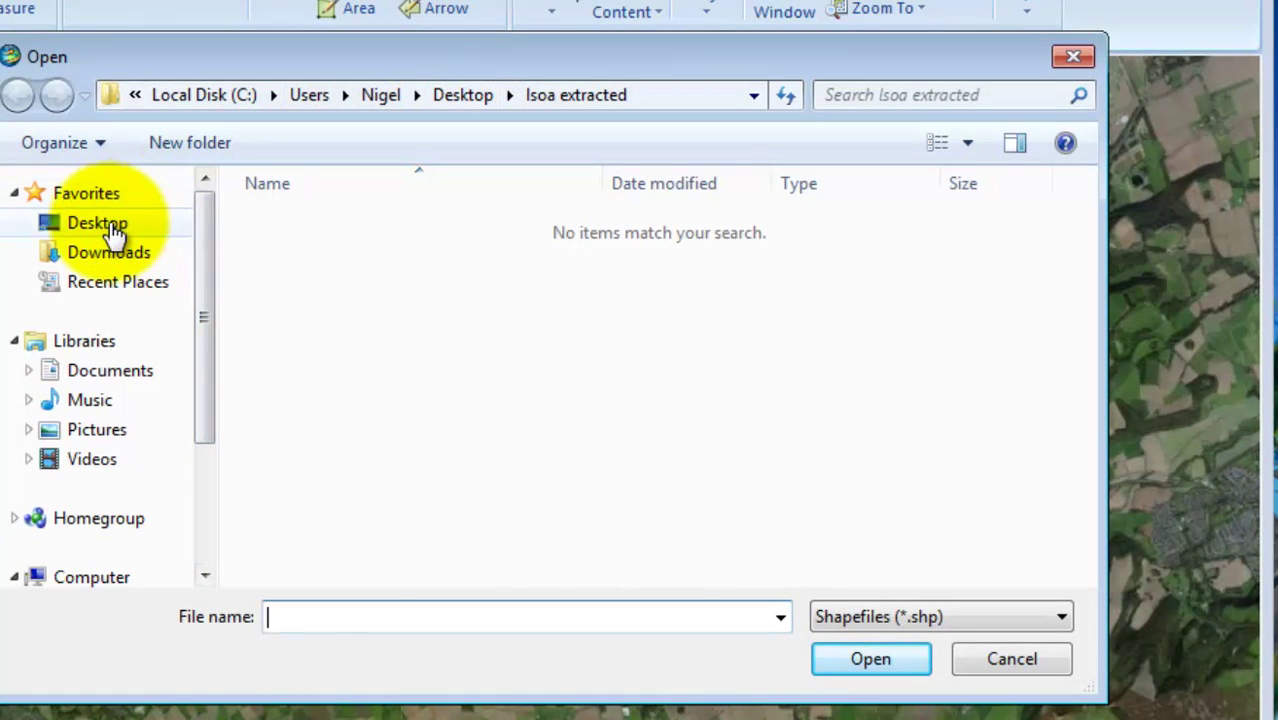
left_click(150, 223)
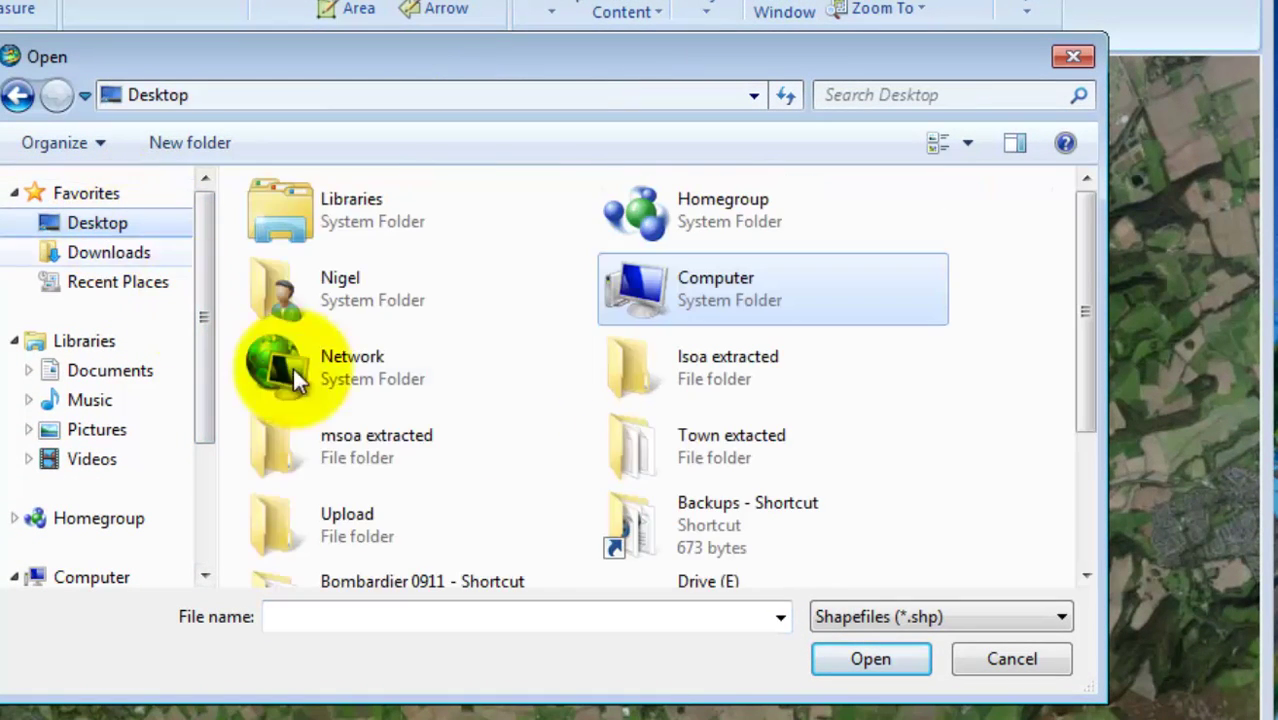
double_click(743, 450)
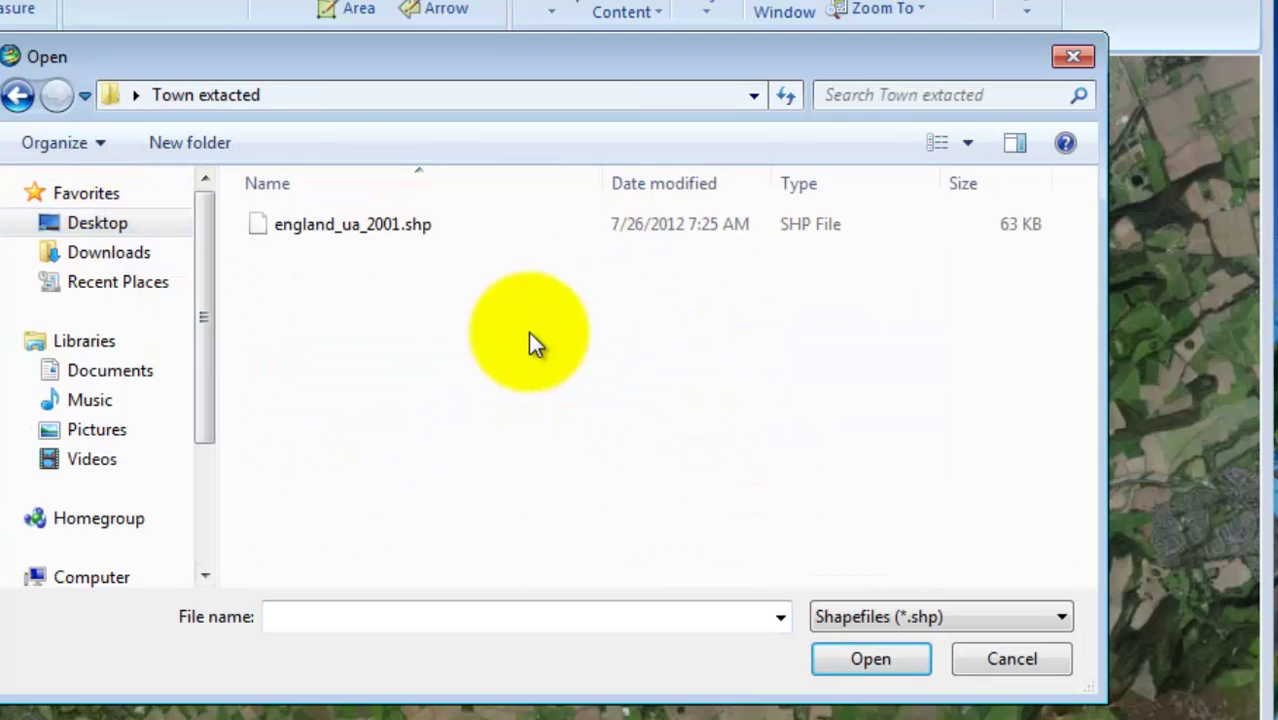
Add england_ua_2001.shp, inspect the yellow Middlesbrough polygon's attributes, and pan the map
double_click(367, 227)
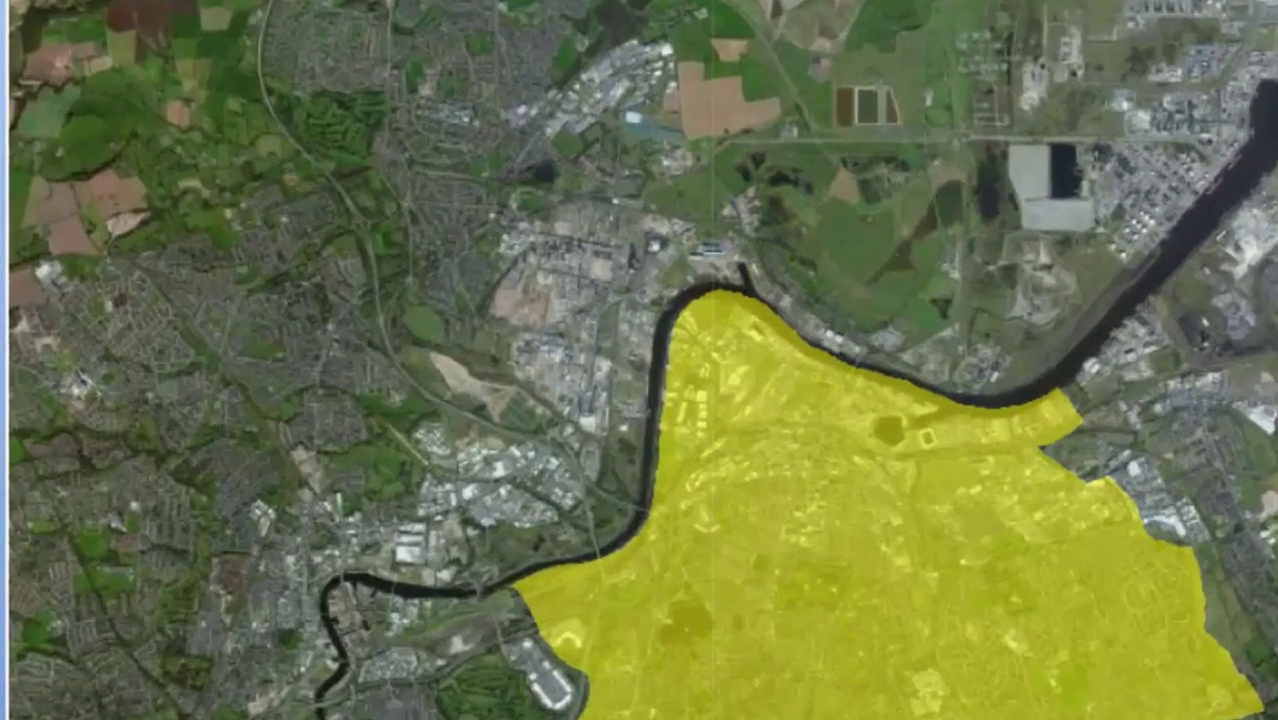
left_click(659, 320)
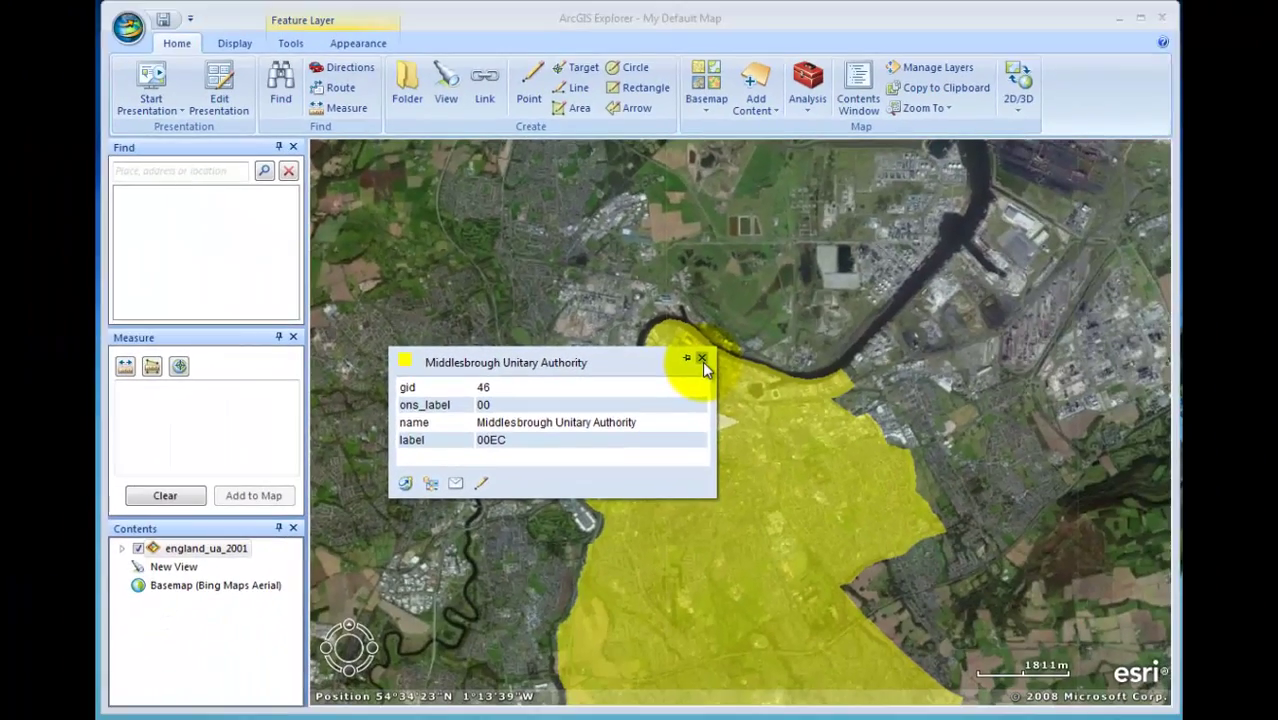
left_click(702, 361)
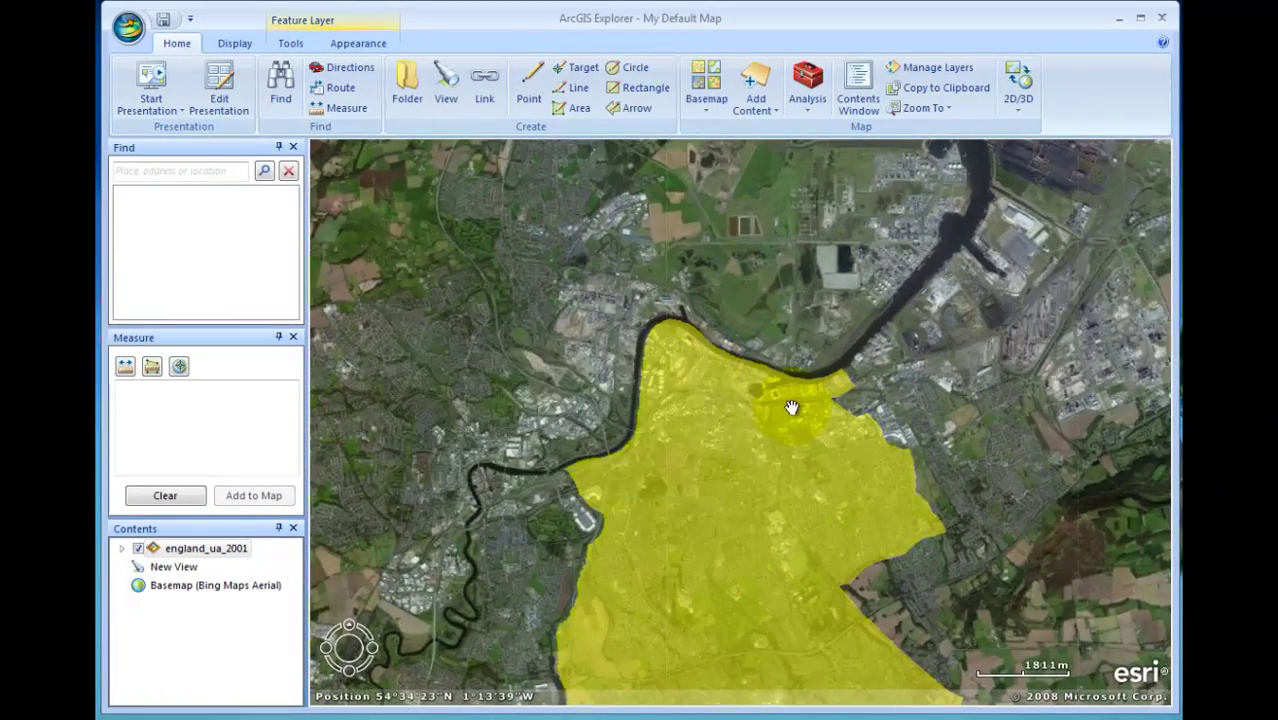
scroll(793, 408, "up", 2)
scroll(785, 434, "down", 2)
left_click_drag(785, 434, 787, 246)
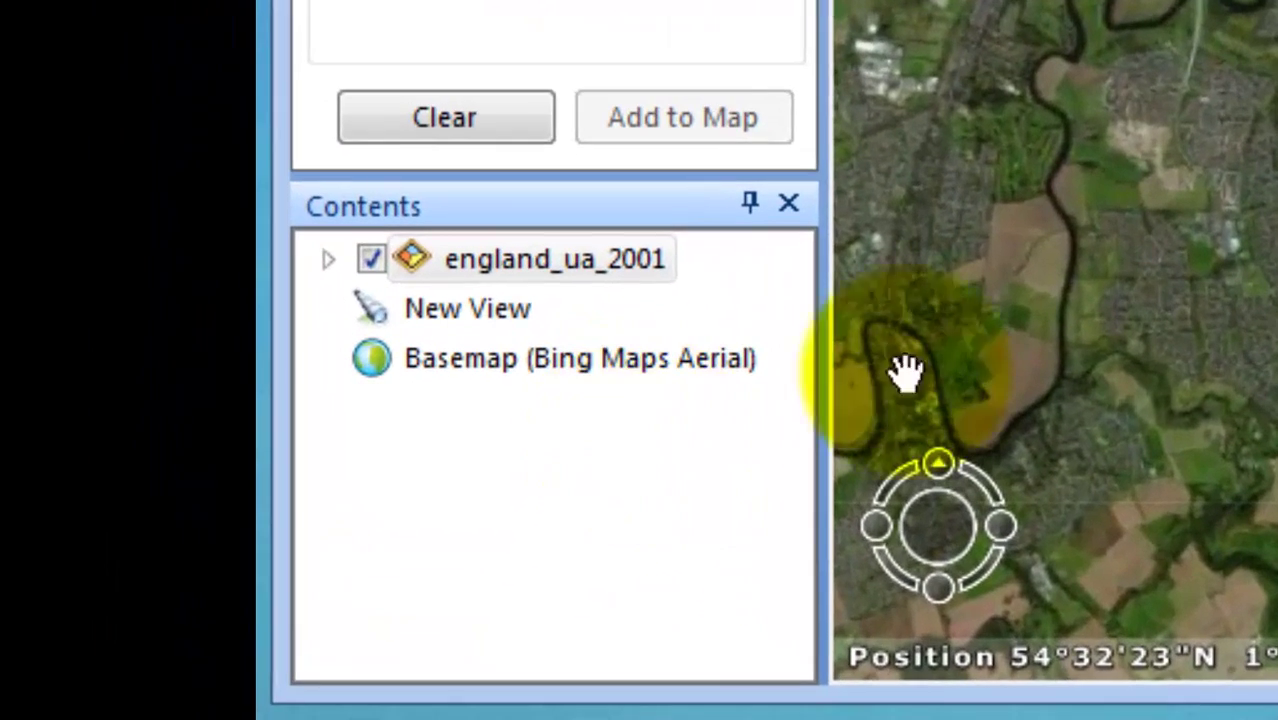
Rename the england_ua_2001 layer to town
left_click(549, 265)
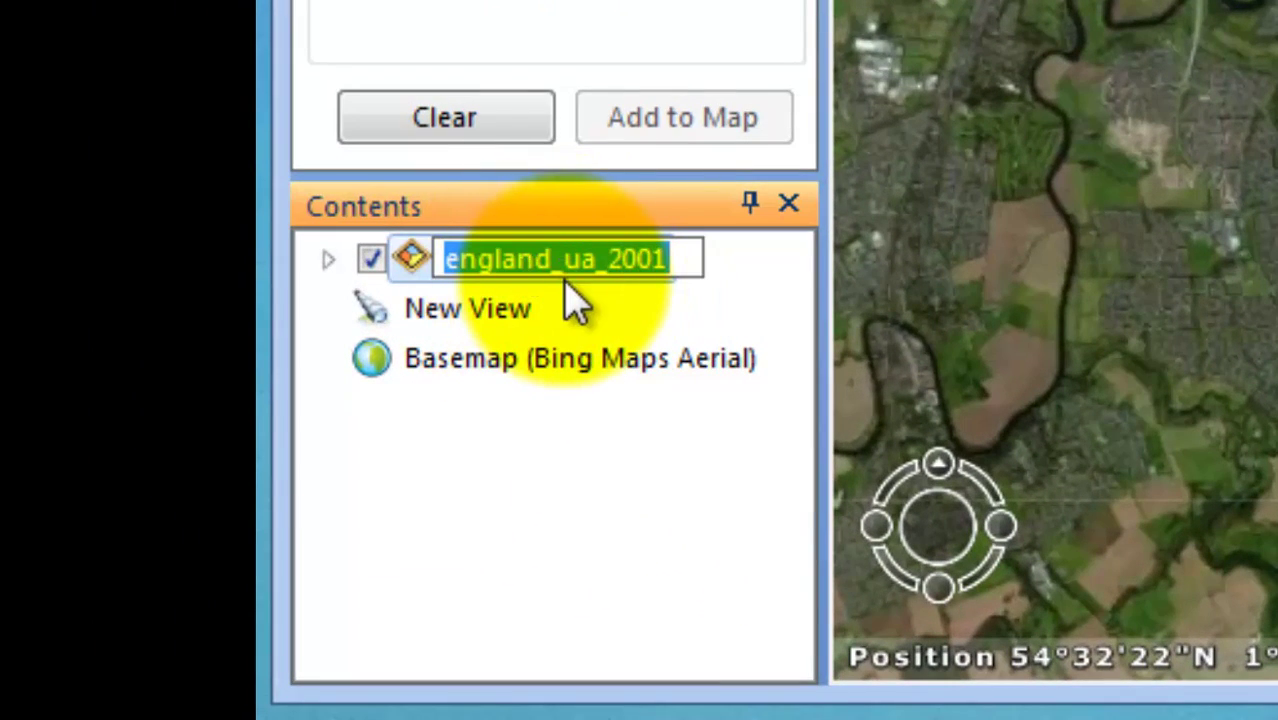
type("town")
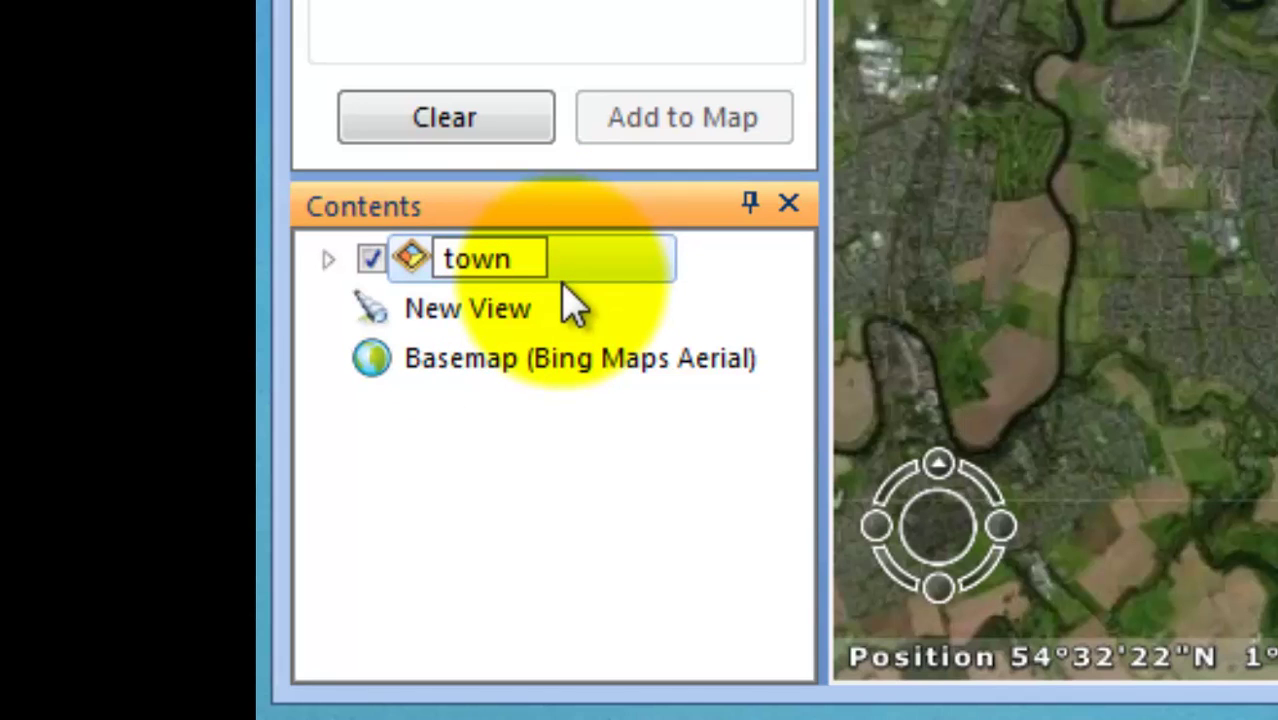
left_click(522, 308)
Change the town layer's symbol to the red Outline Fill
left_click(515, 275)
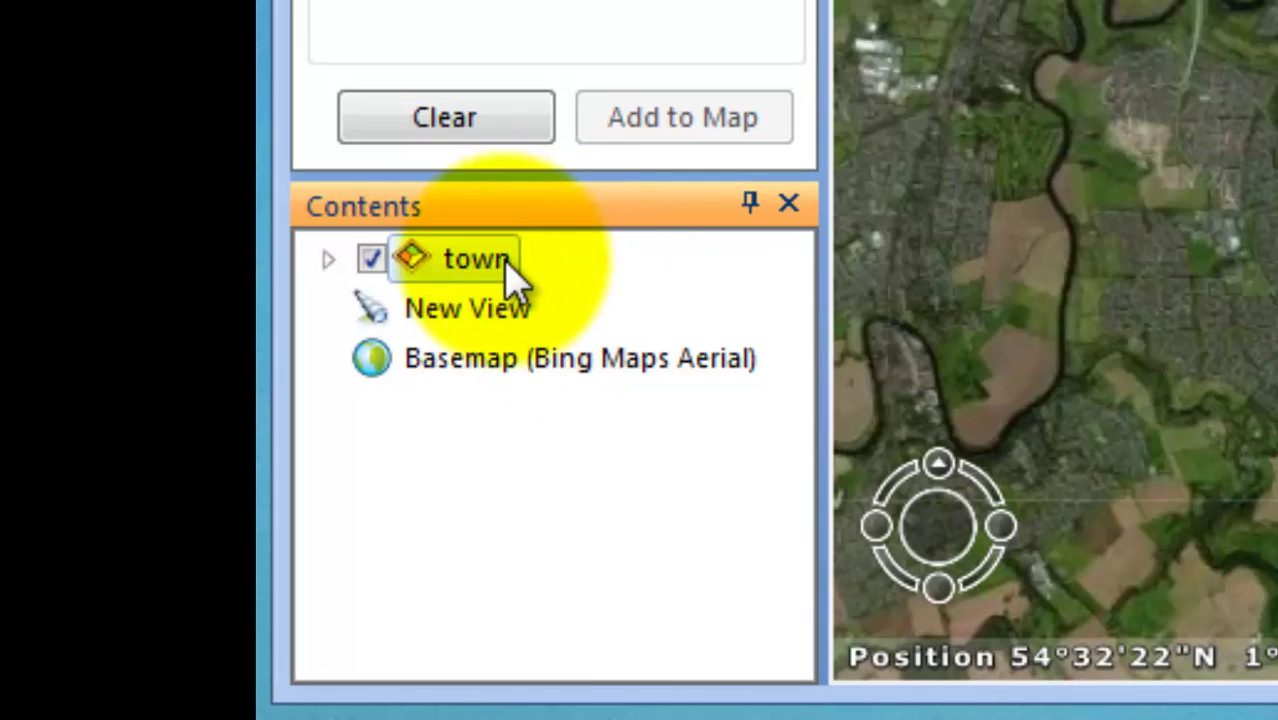
right_click(507, 258)
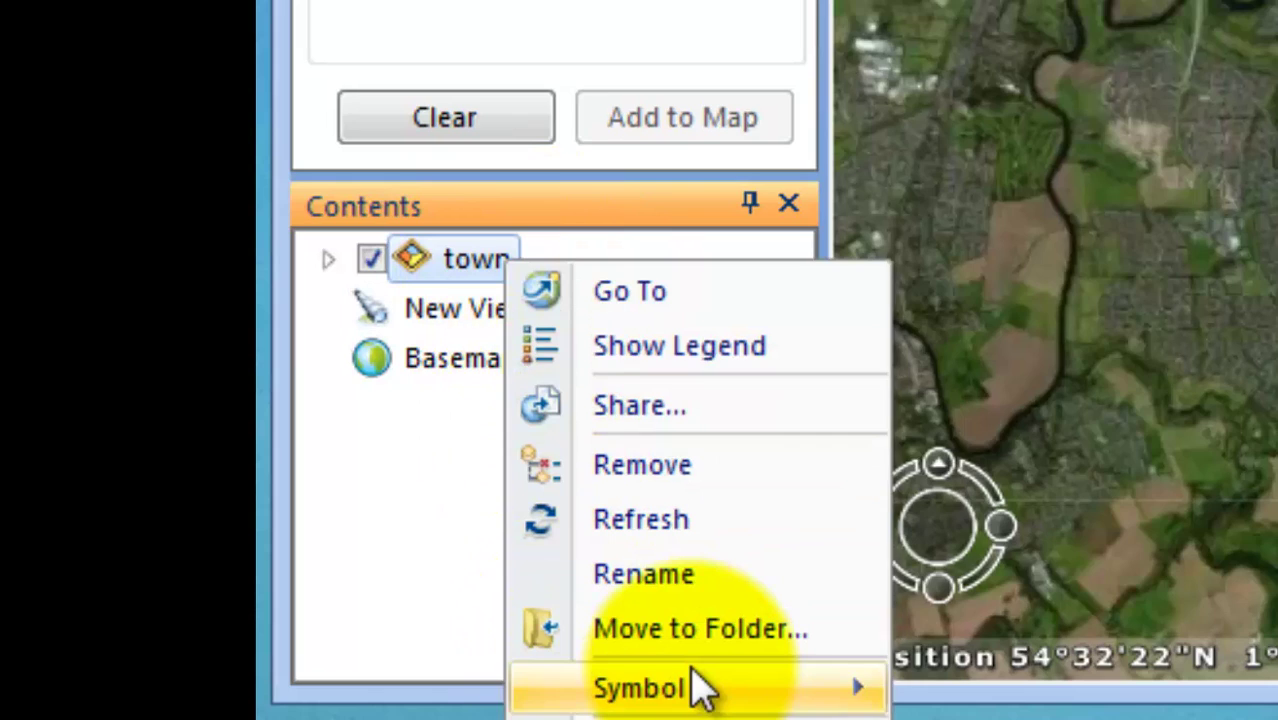
mouse_move(703, 690)
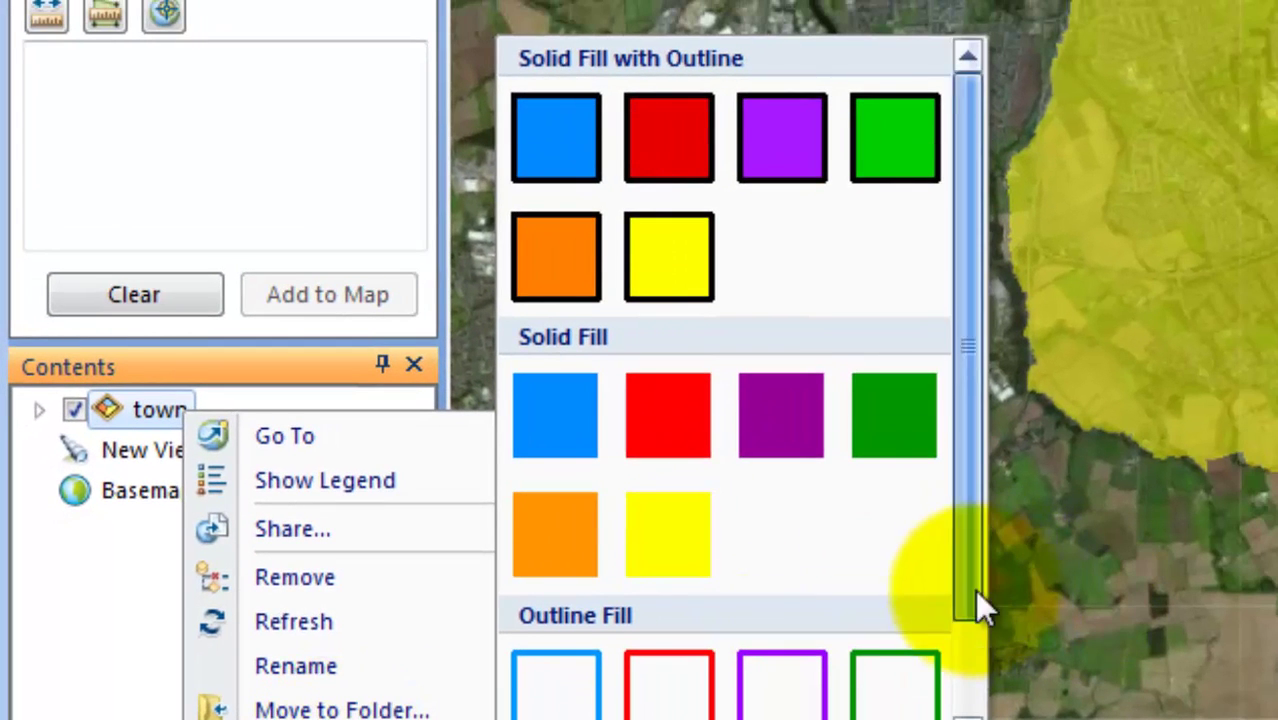
scroll(976, 595, "down", 2)
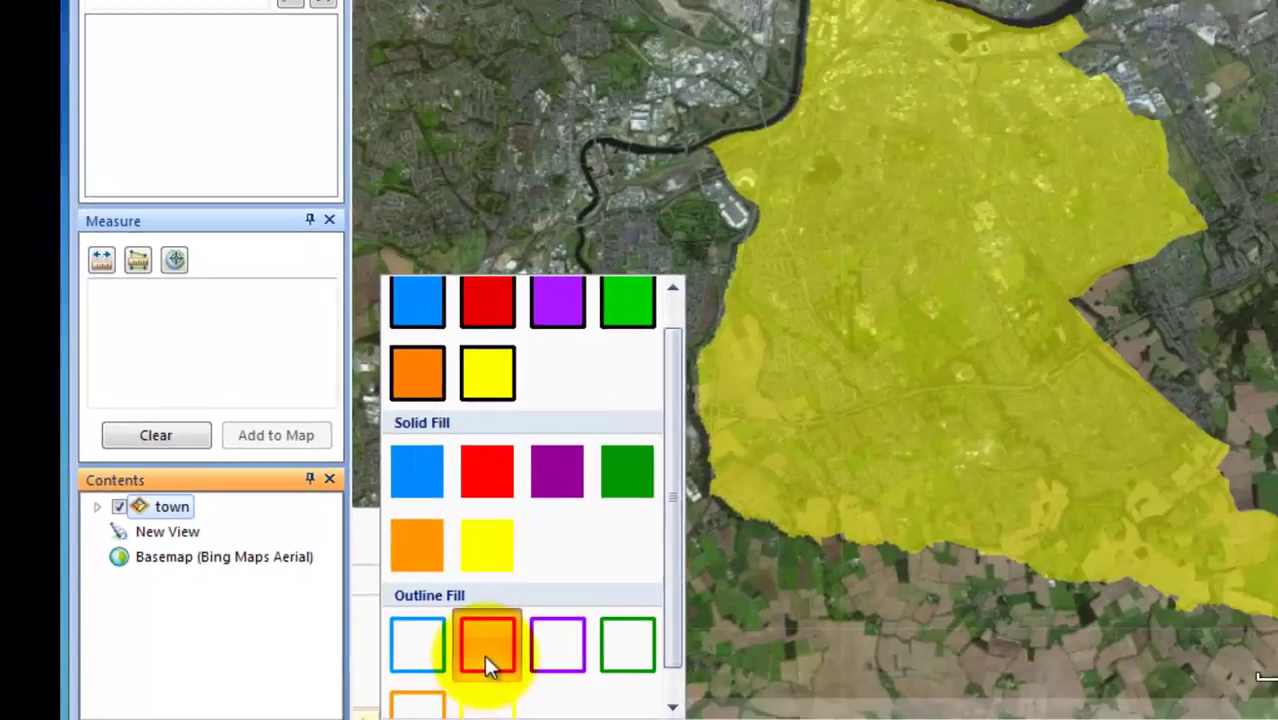
left_click(616, 648)
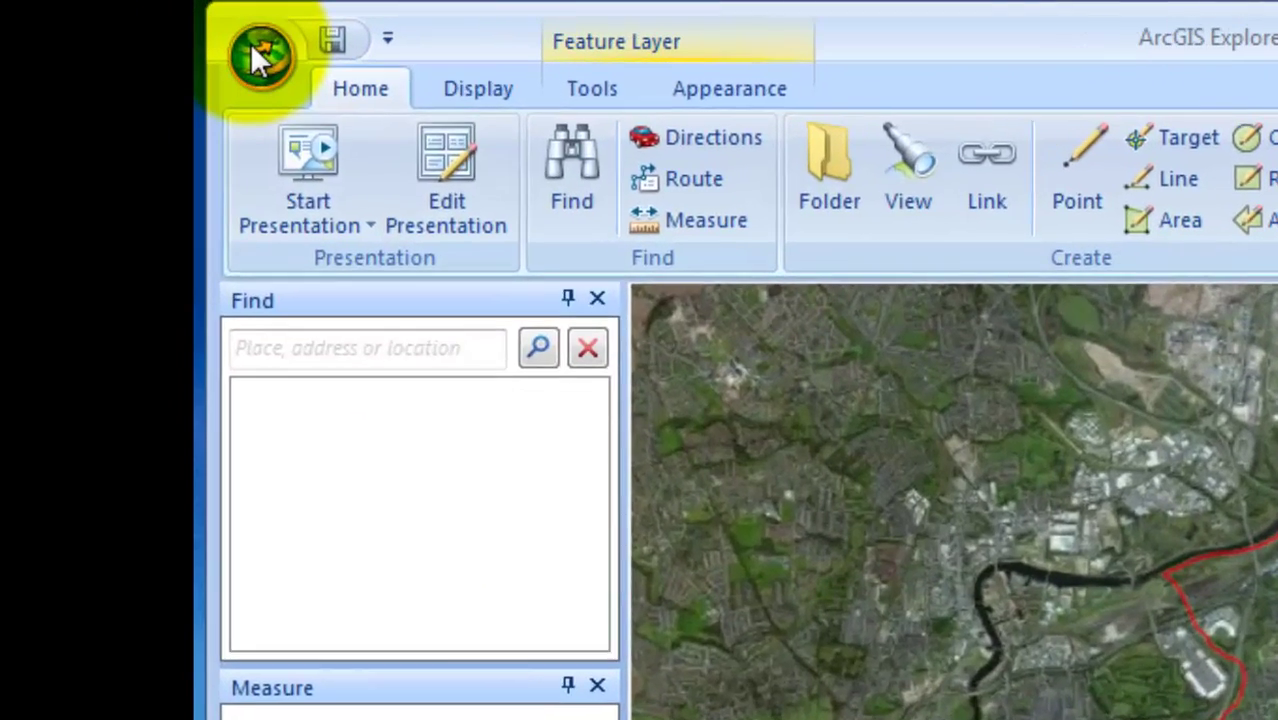
Save the map as an ArcGIS Explorer Map named MIddlesbrough, then minimize the program
left_click(128, 27)
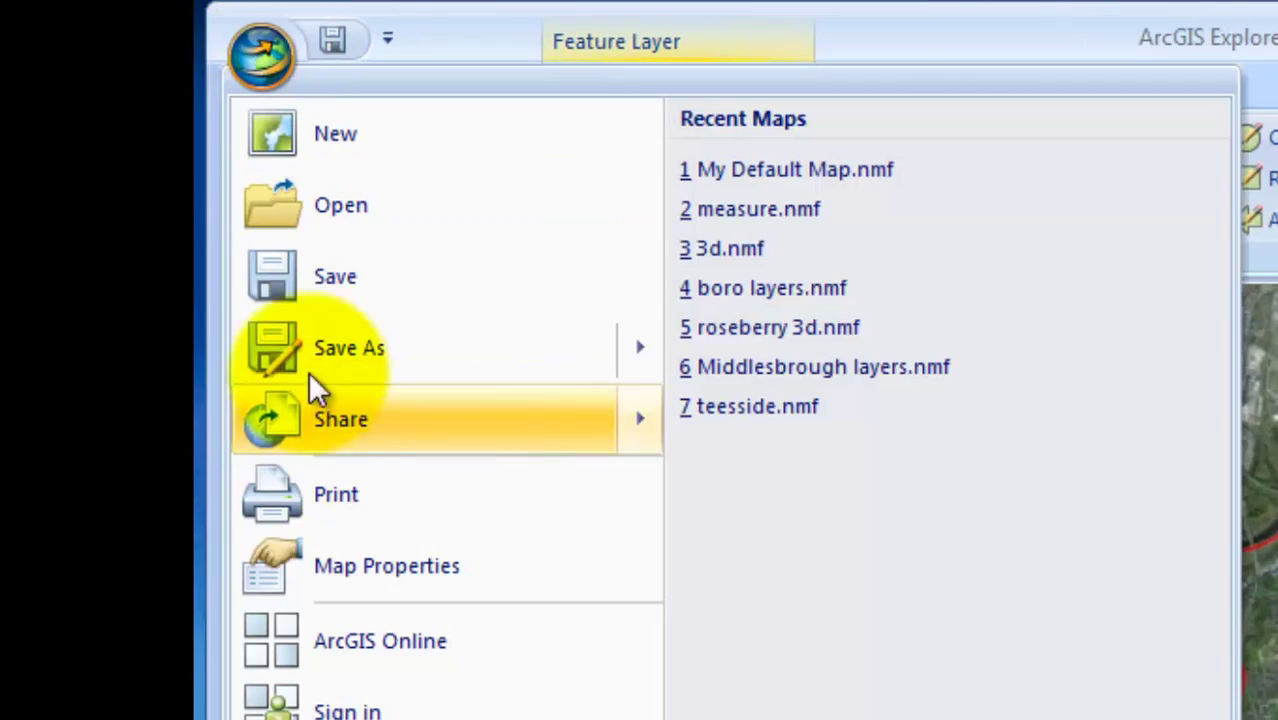
mouse_move(316, 358)
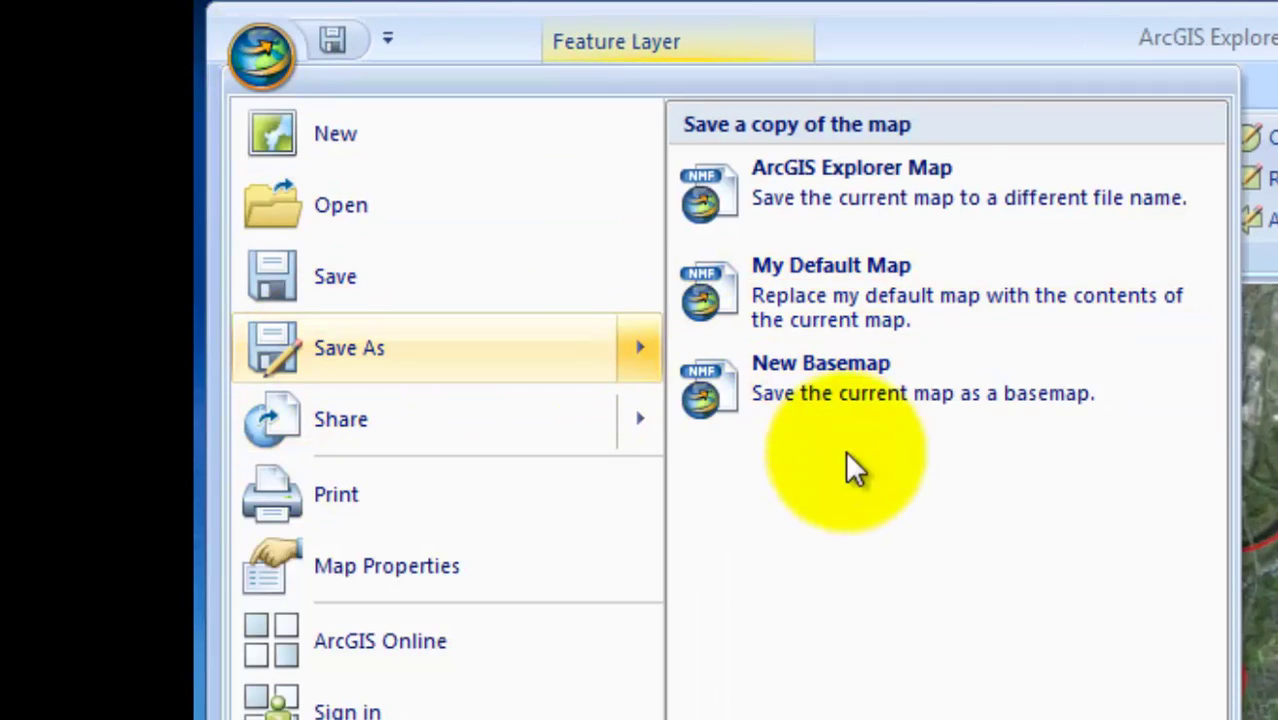
left_click(895, 200)
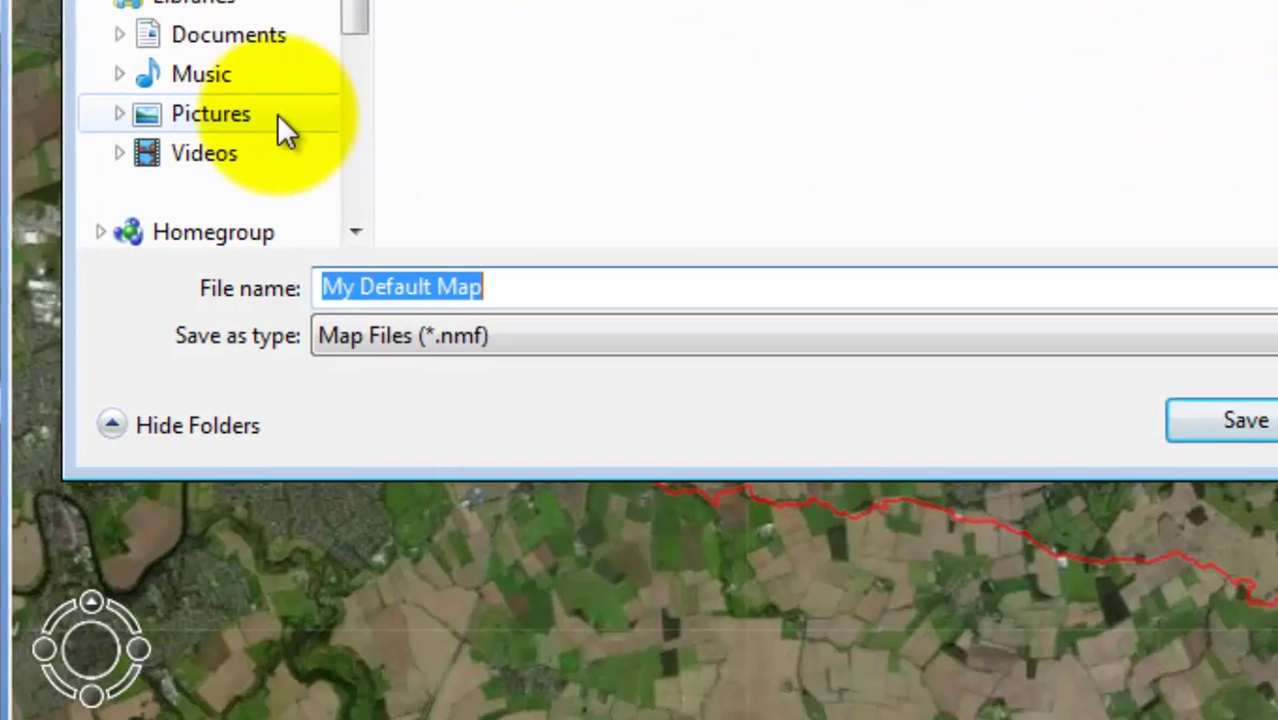
type("MIddlesbrough")
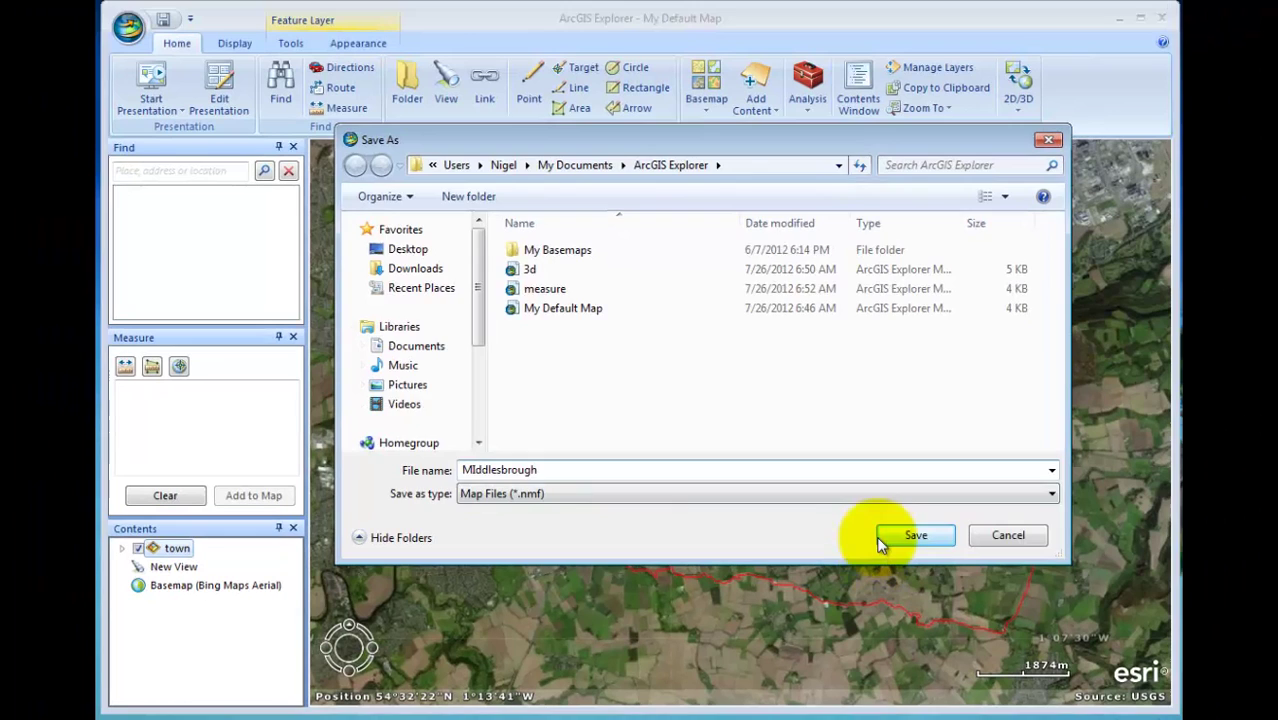
left_click(881, 540)
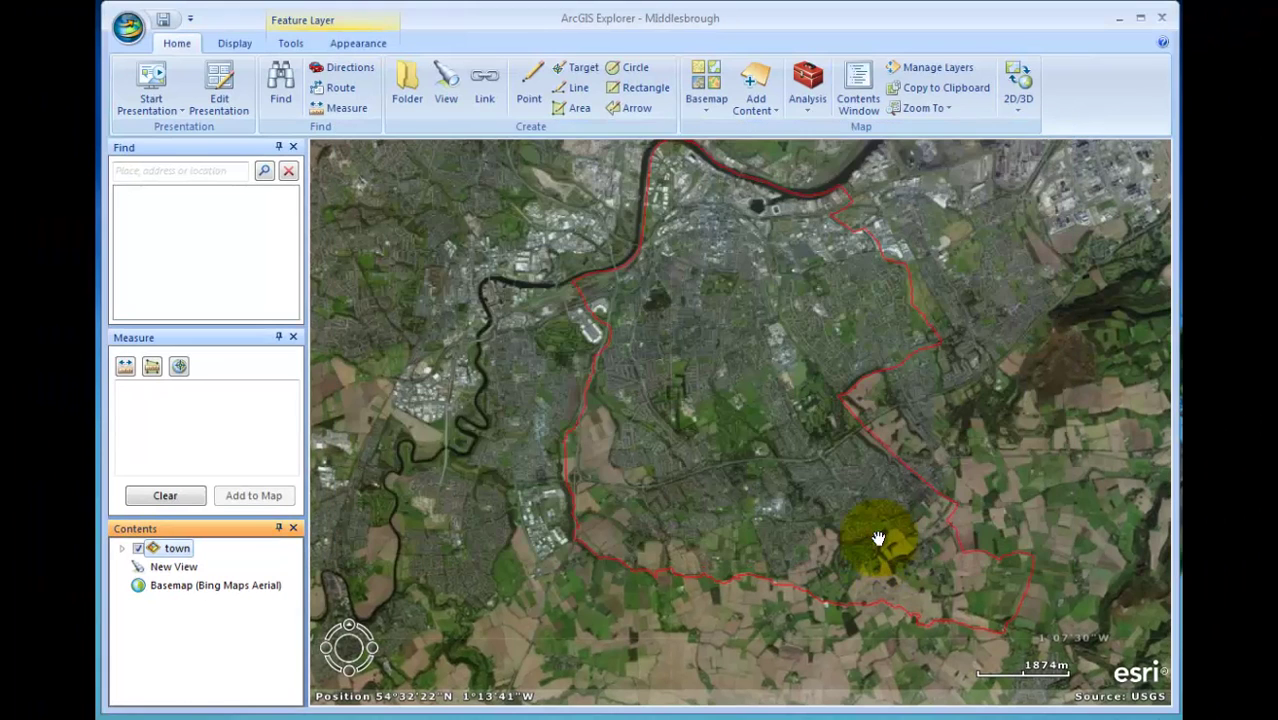
left_click(1140, 17)
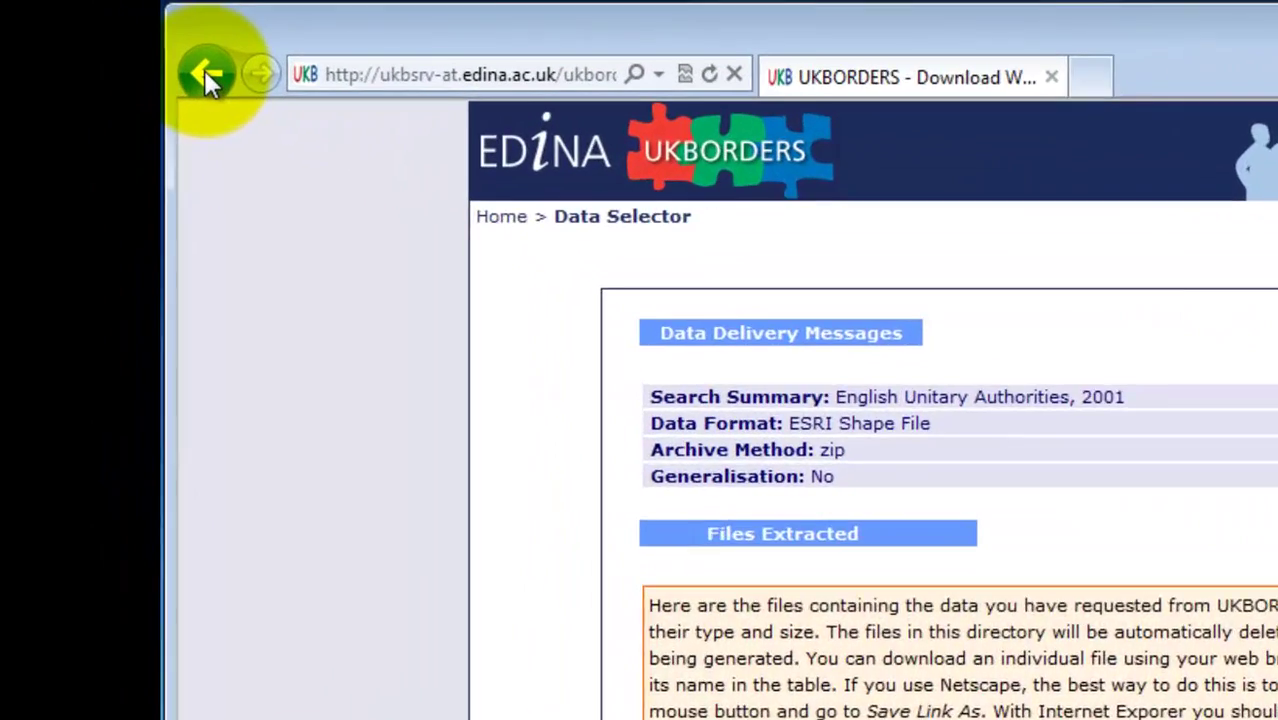
Return to the Data Selector search page and find Census boundary datasets
right_click(122, 44)
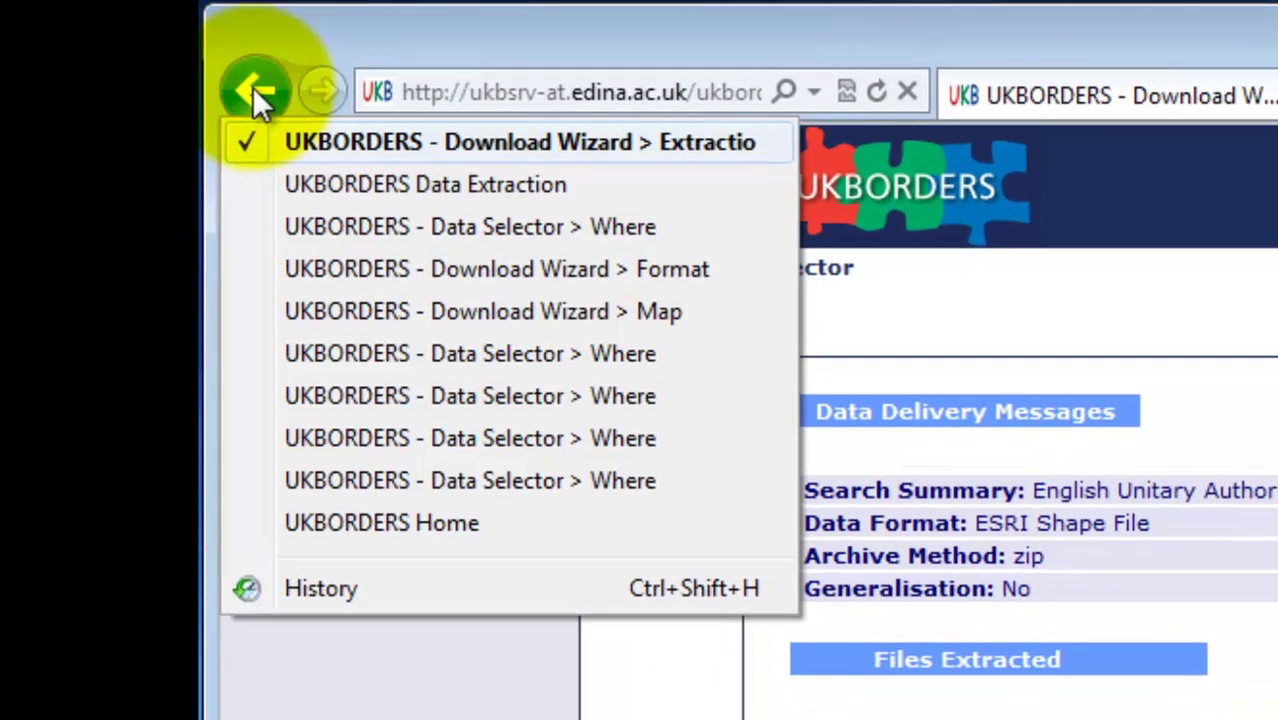
left_click(295, 227)
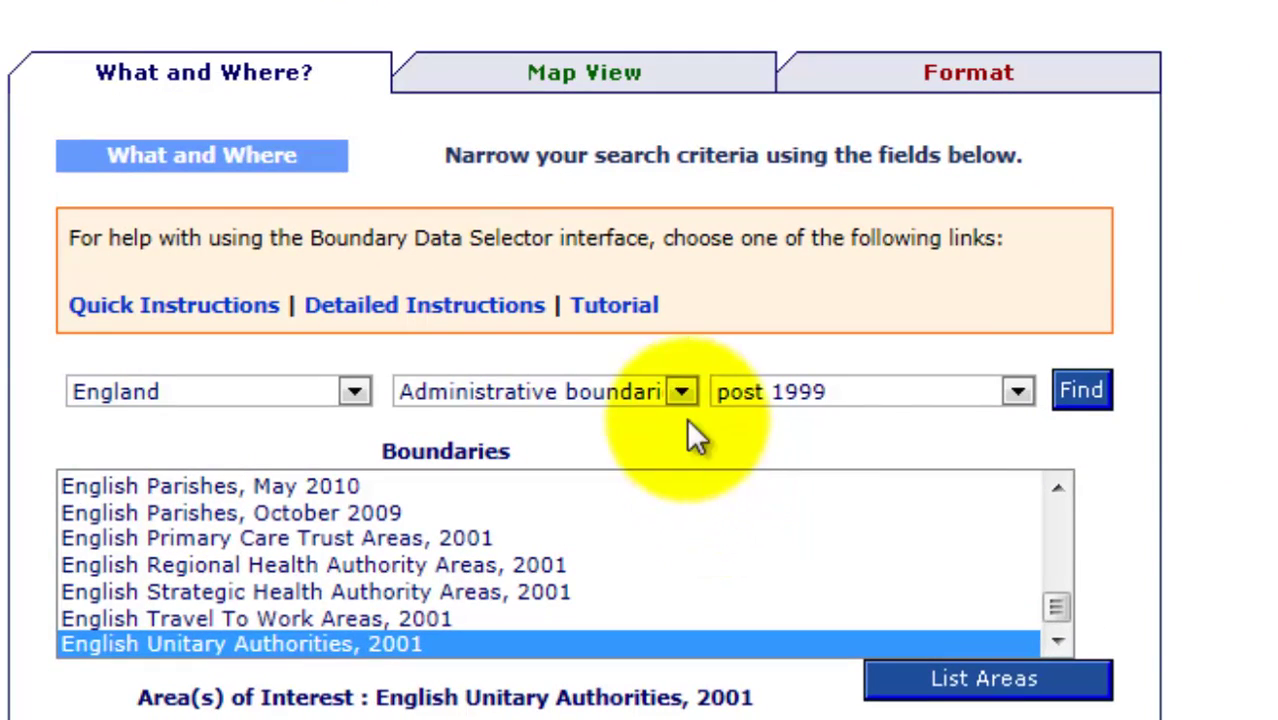
left_click_drag(1062, 606, 1062, 526)
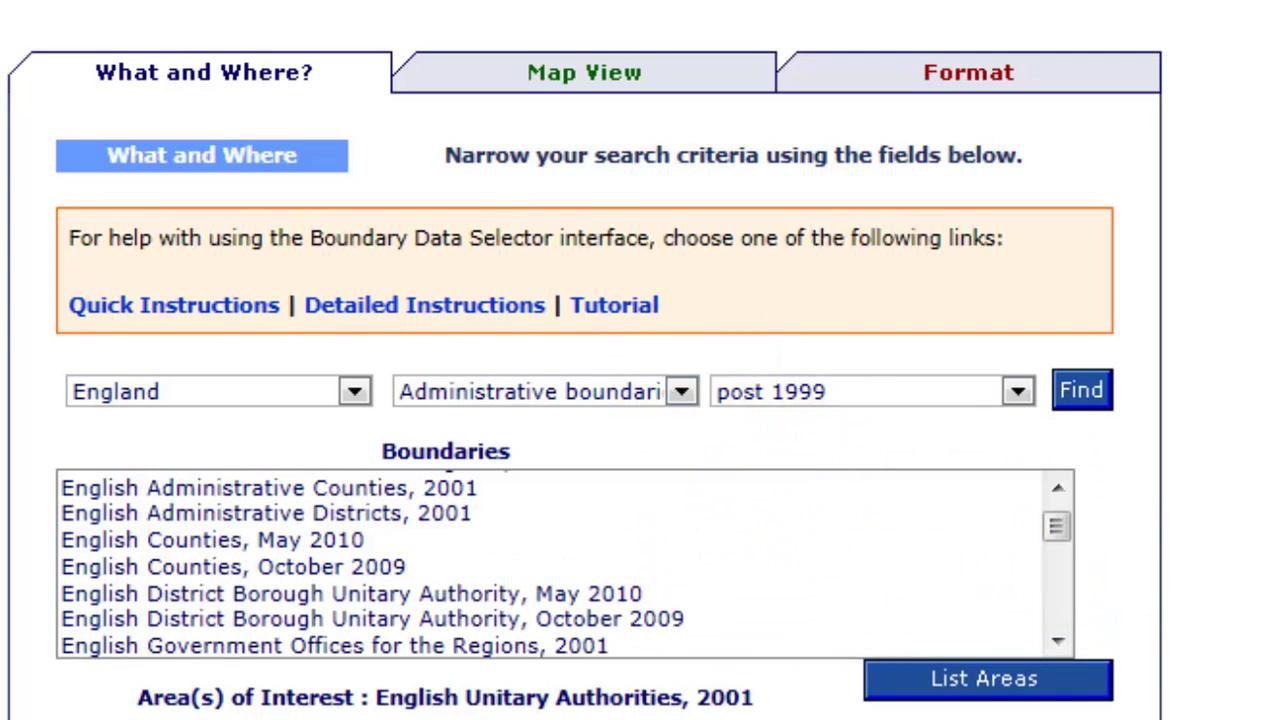
left_click(679, 393)
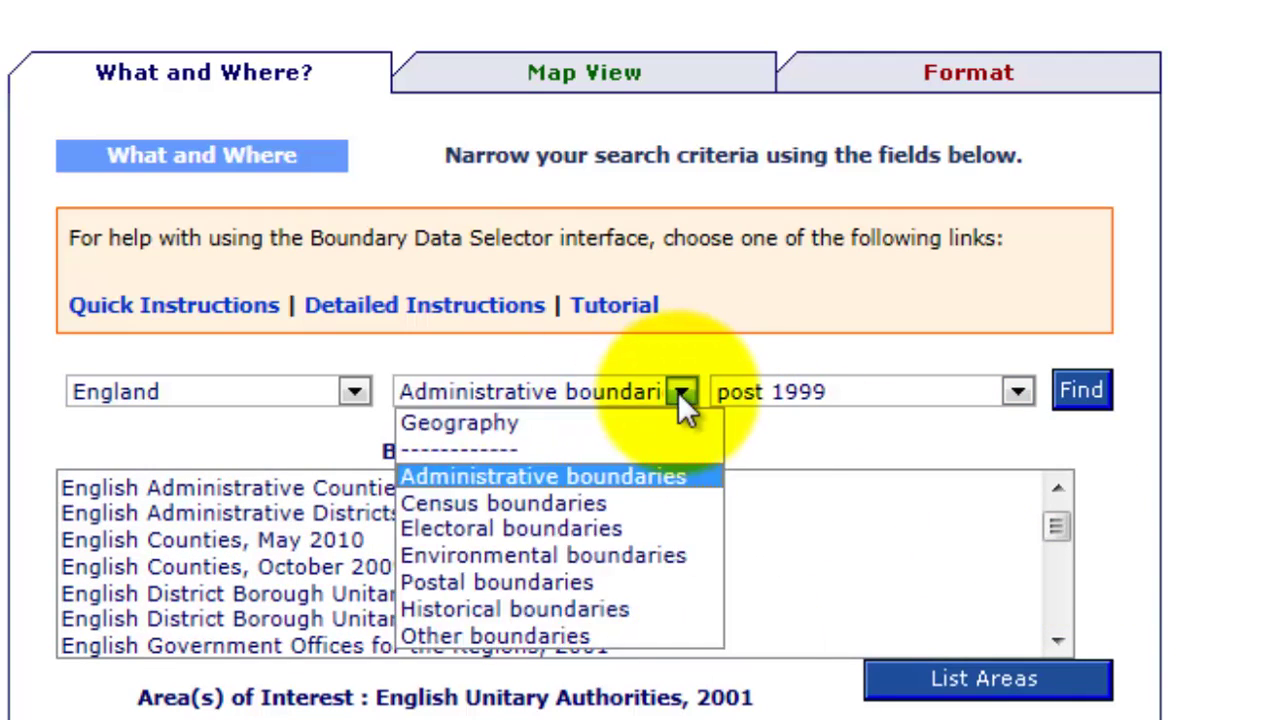
left_click(586, 500)
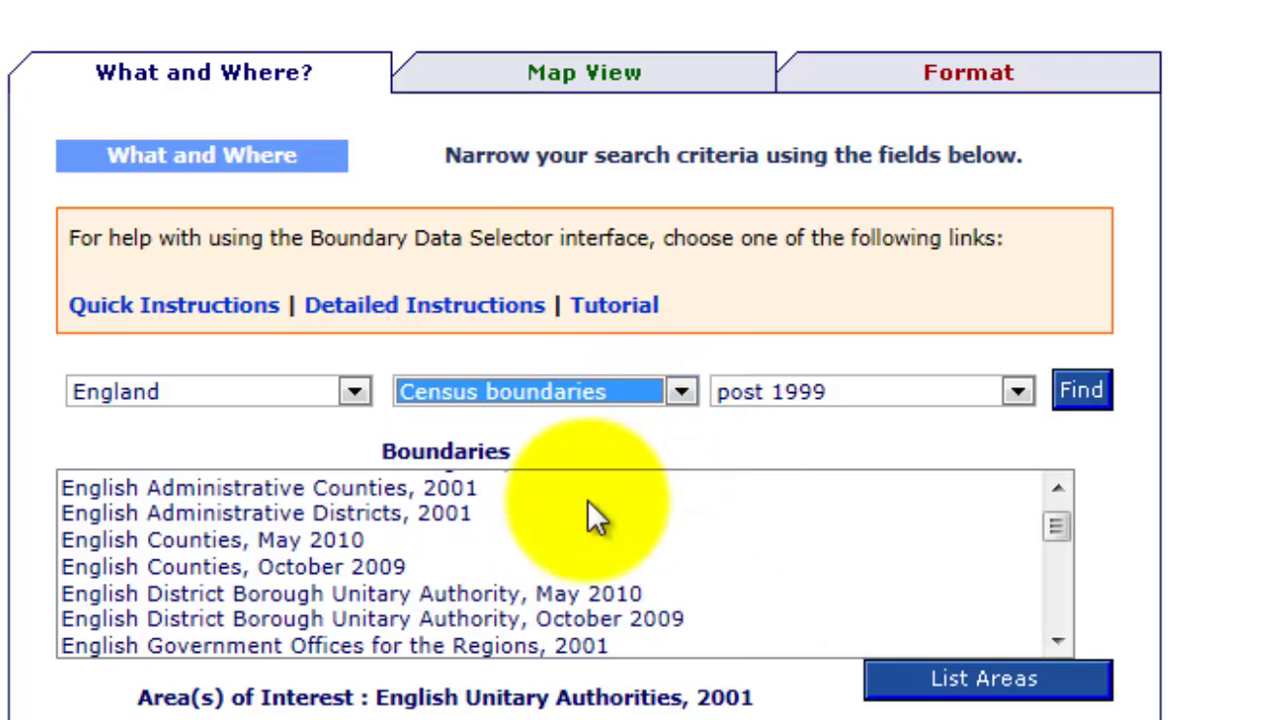
left_click(1086, 396)
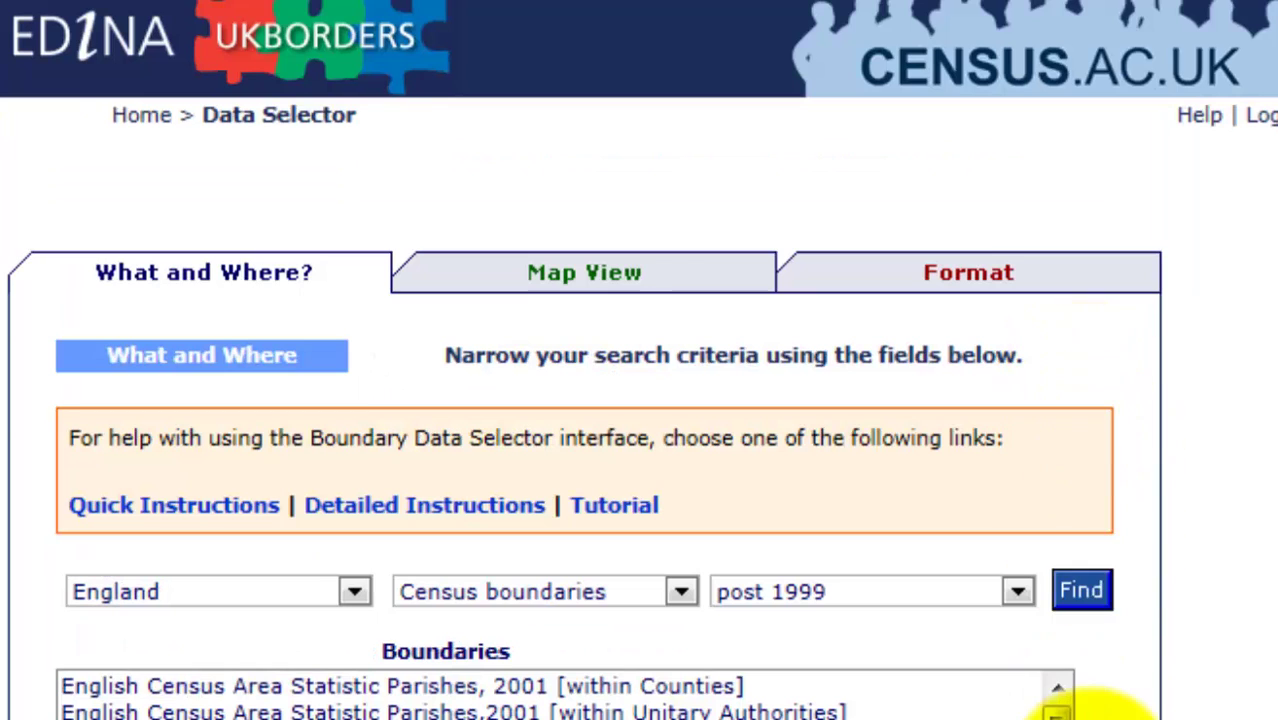
Choose Middle Layer Super Output Areas within Unitary Authorities and list the available areas
left_click(1058, 710)
mouse_move(1058, 712)
left_mouse_down()
mouse_move(1067, 719)
mouse_move(1053, 719)
left_mouse_up()
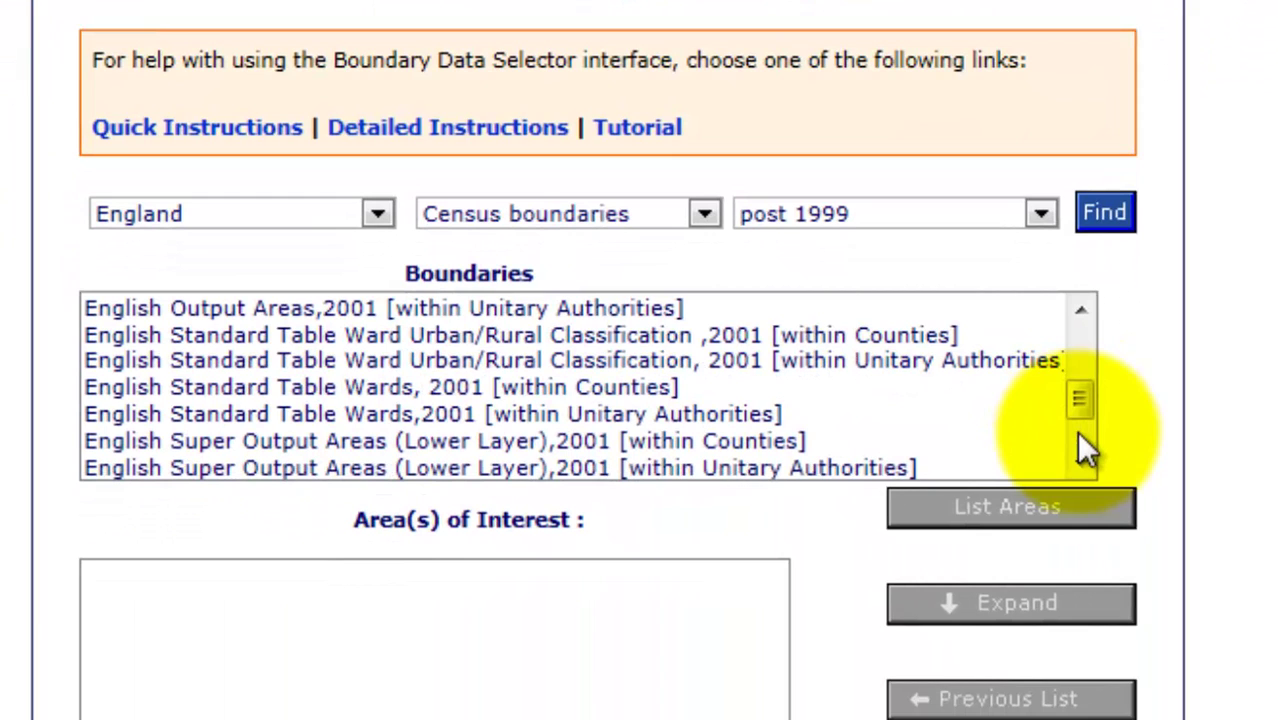
scroll(1076, 431, "down", 2)
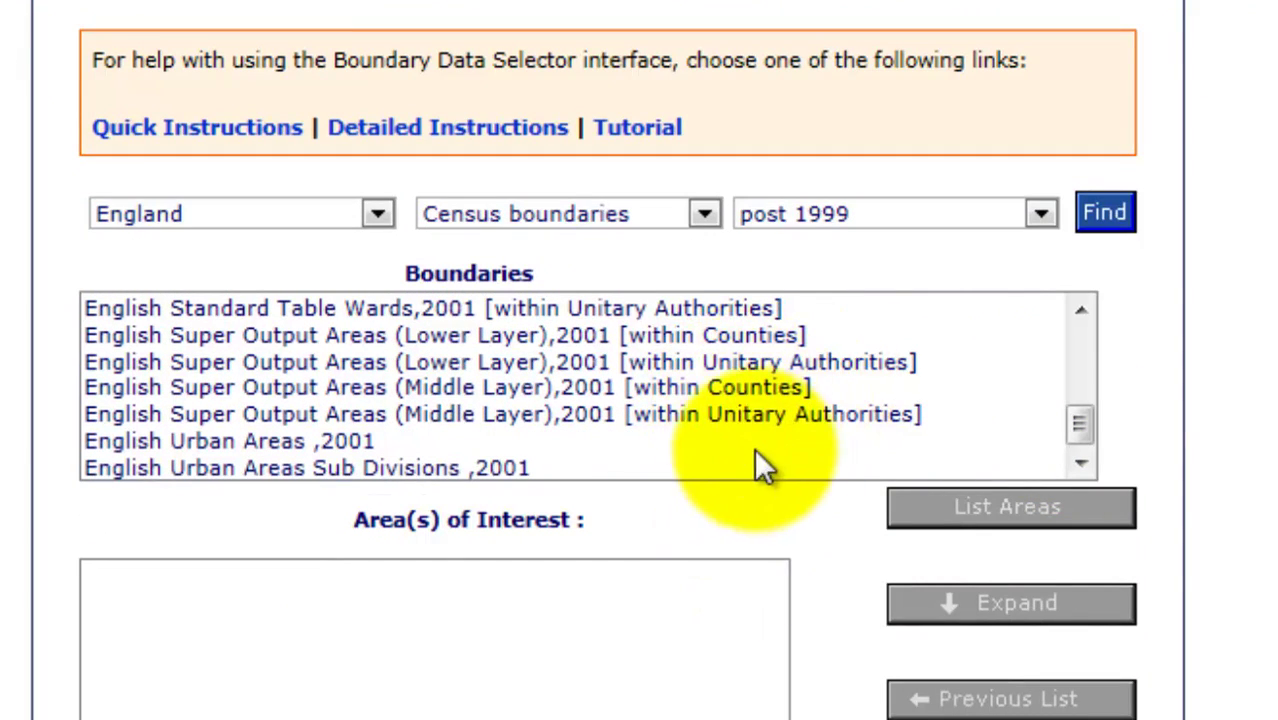
left_click(700, 410)
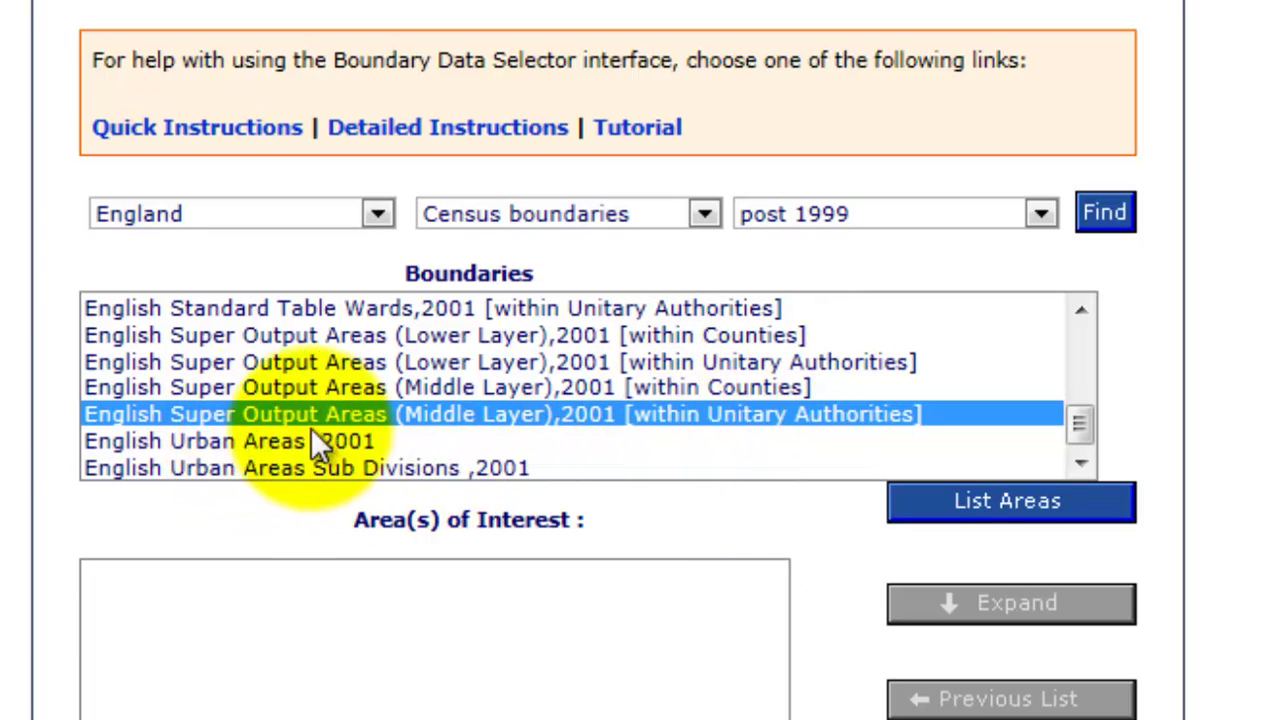
left_click(1008, 502)
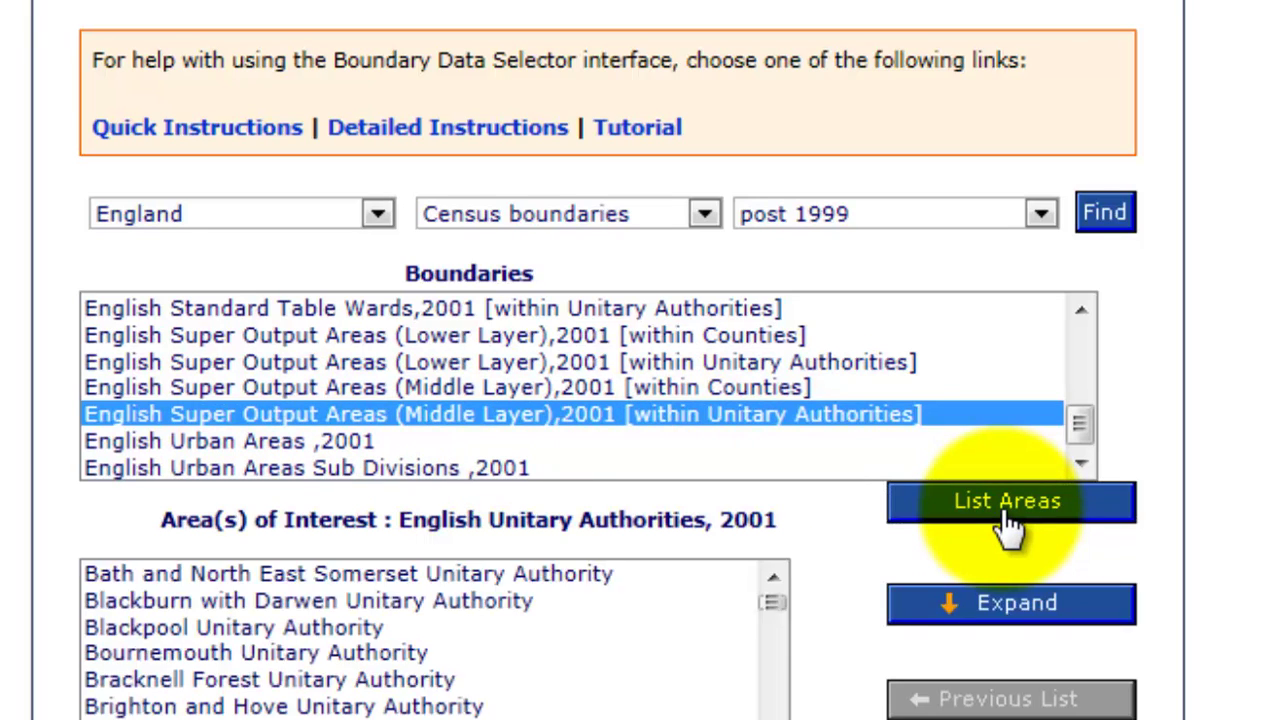
Select Middlesbrough Unitary Authority, expand it, then return to the English Unitary Authorities list
scroll(778, 703, "down", 1)
scroll(744, 508, "down", 5)
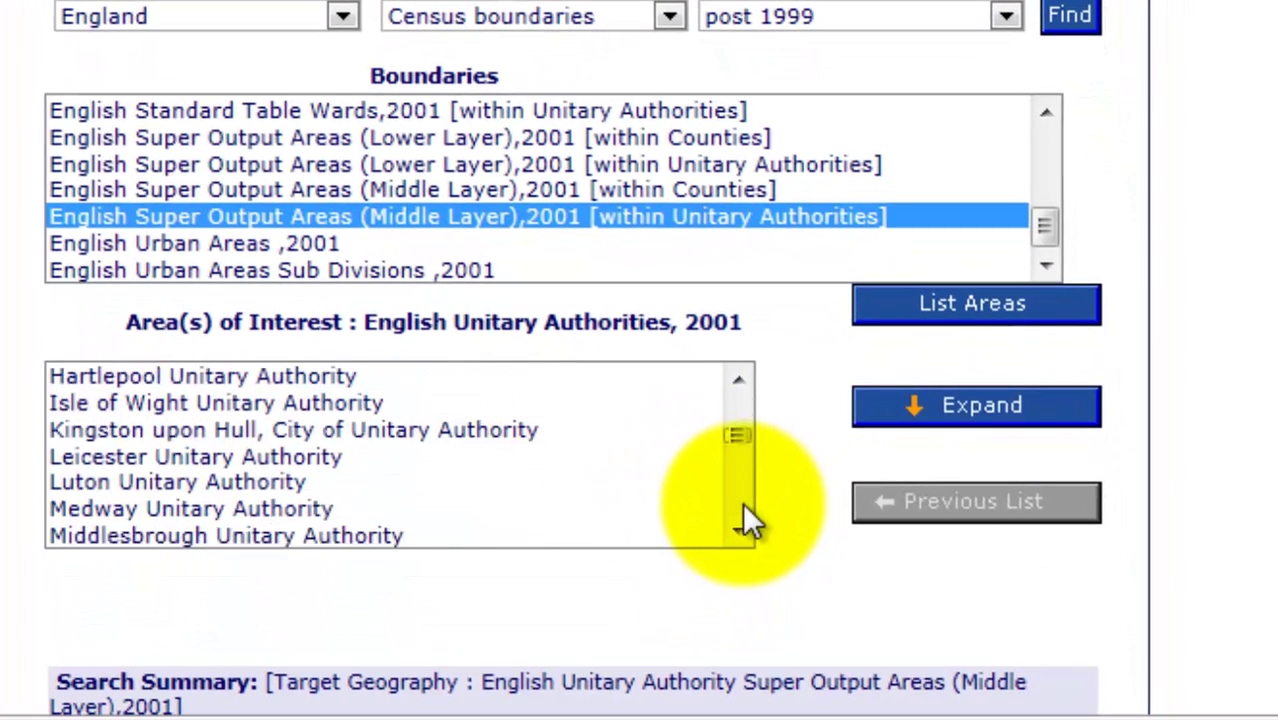
left_click(162, 380)
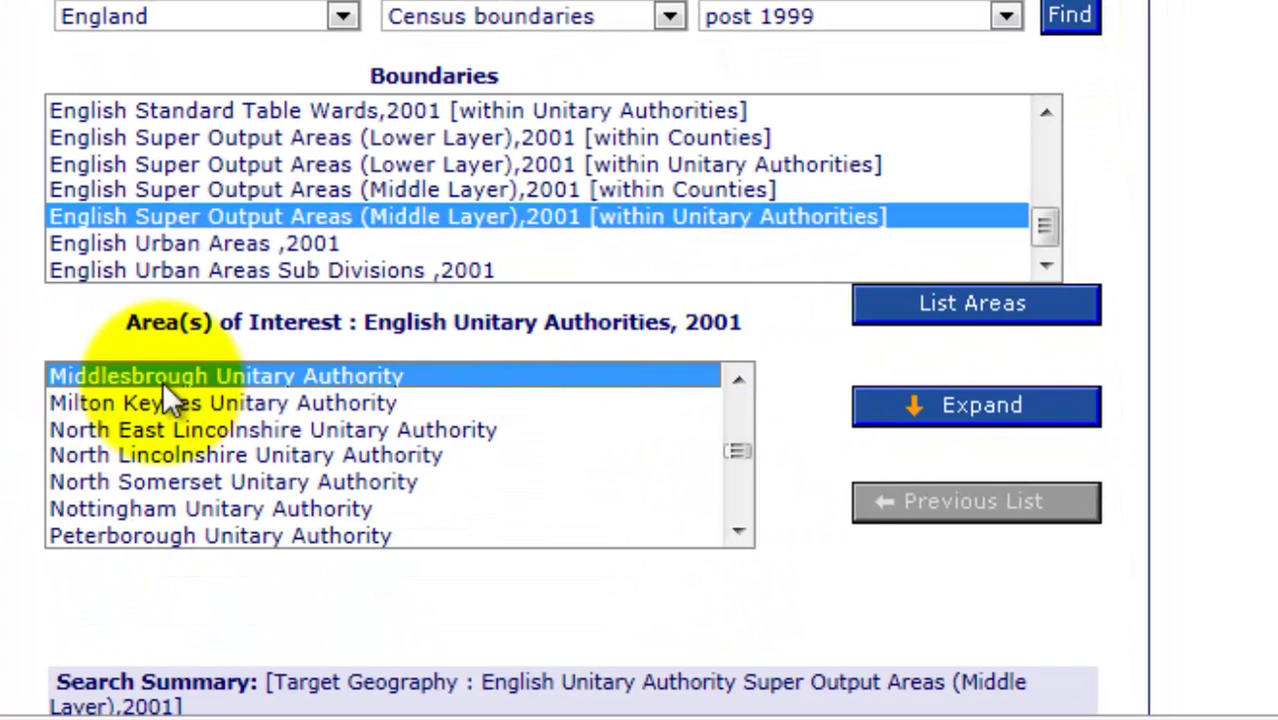
left_click(1020, 410)
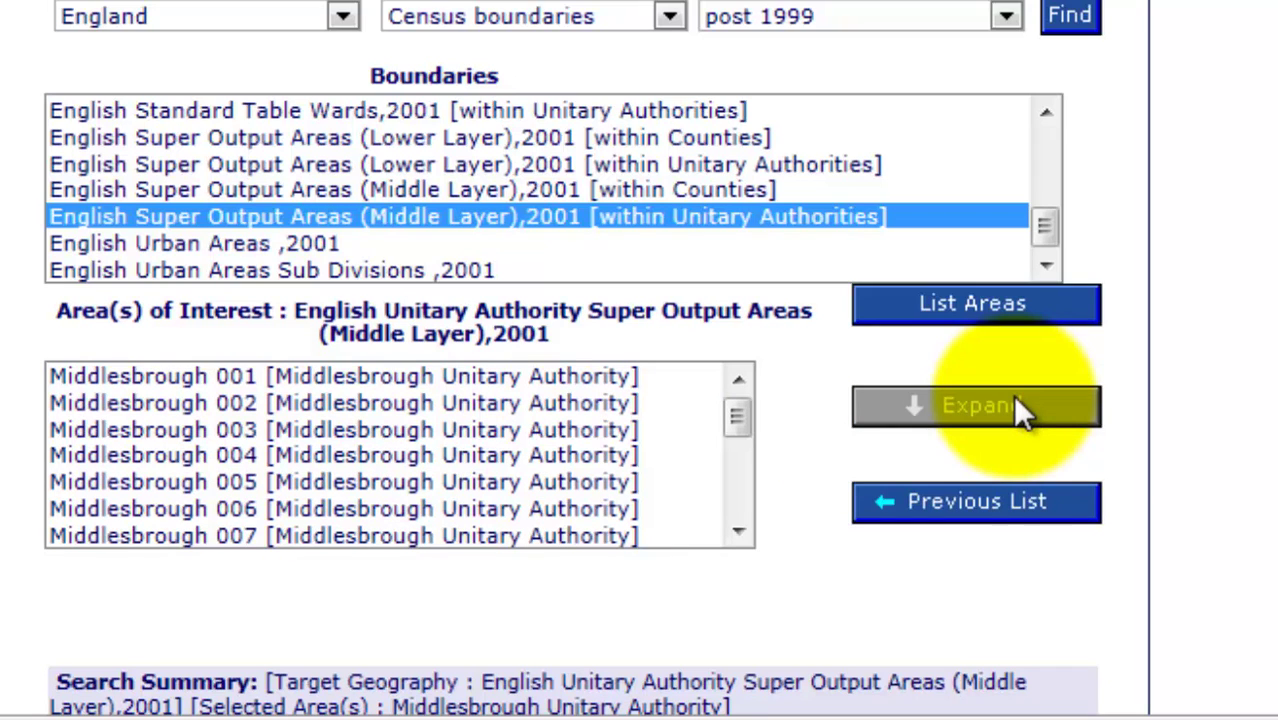
left_click(998, 501)
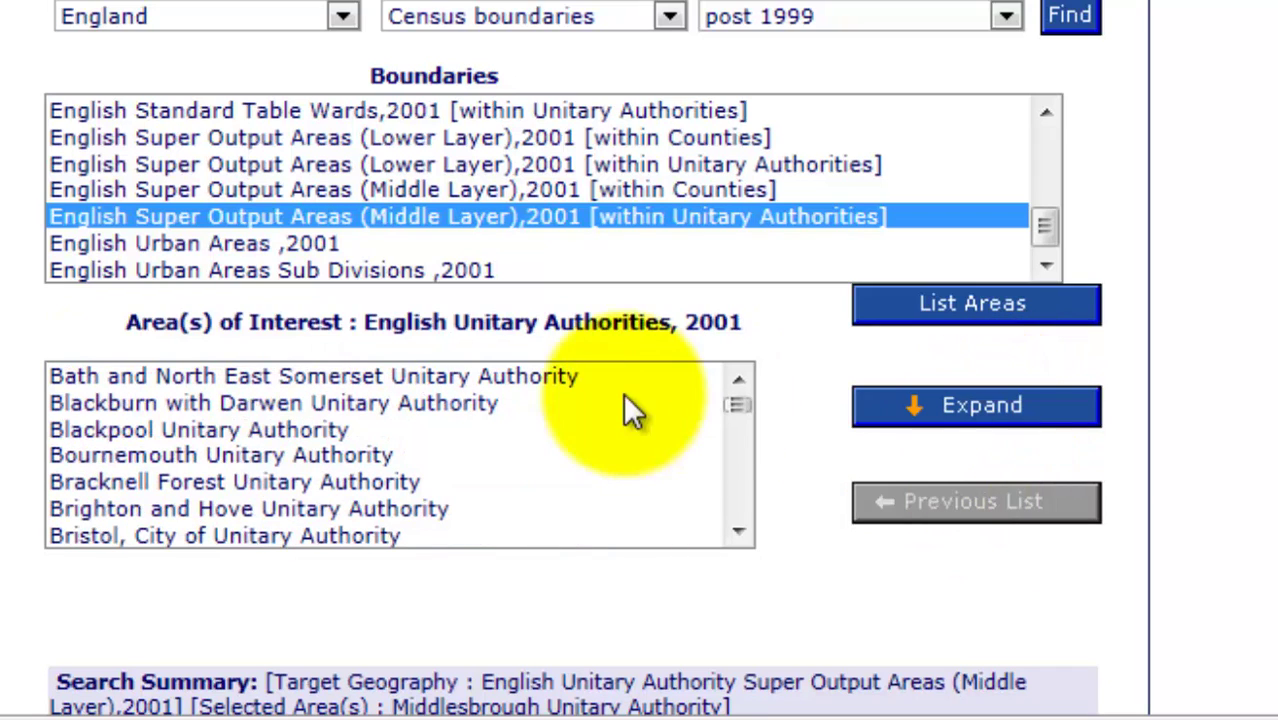
left_click(736, 490)
left_click(736, 490)
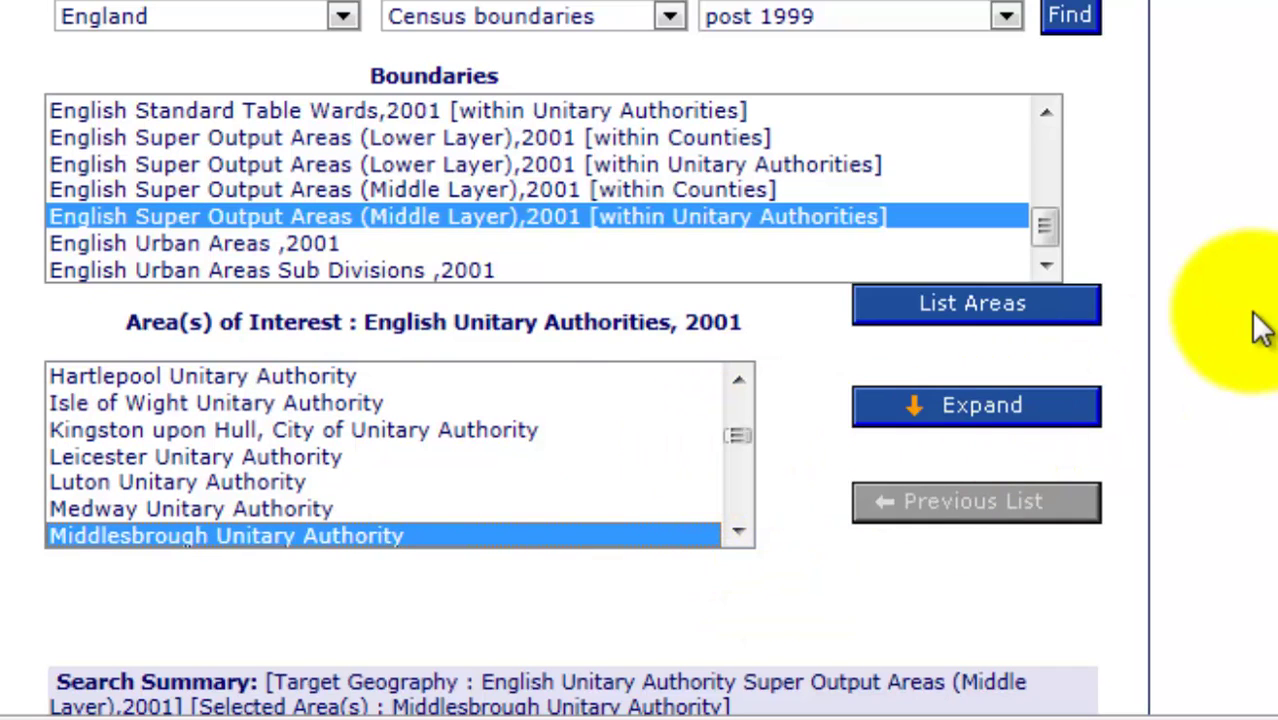
scroll(1255, 322, "down", 5)
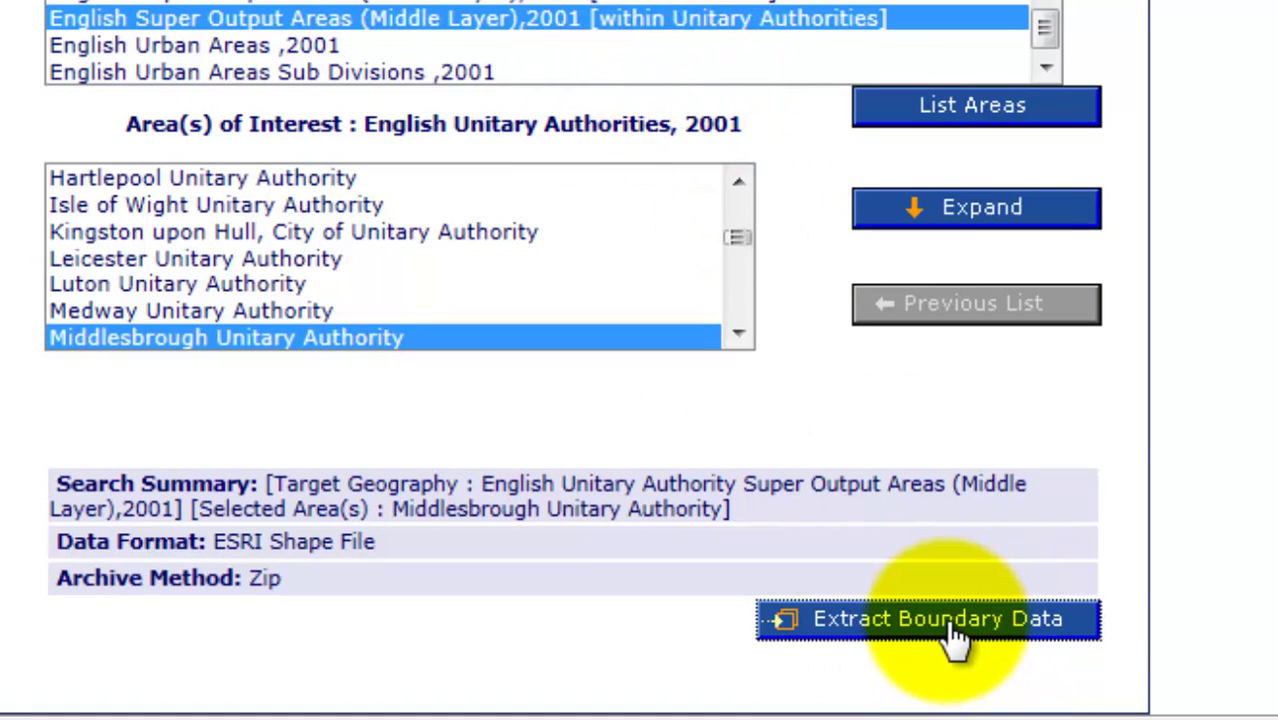
Extract Middlesbrough's boundary data and save BoundaryData.zip as msoa.zip
left_click(955, 630)
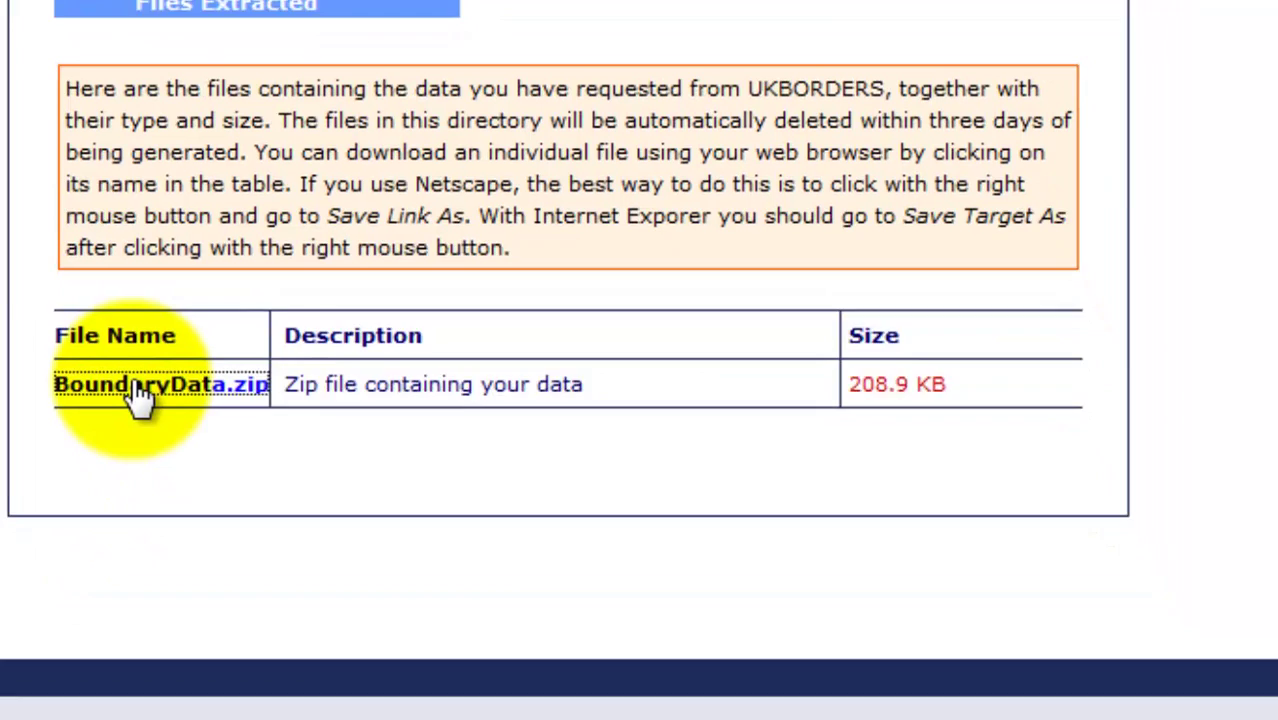
left_click(262, 620)
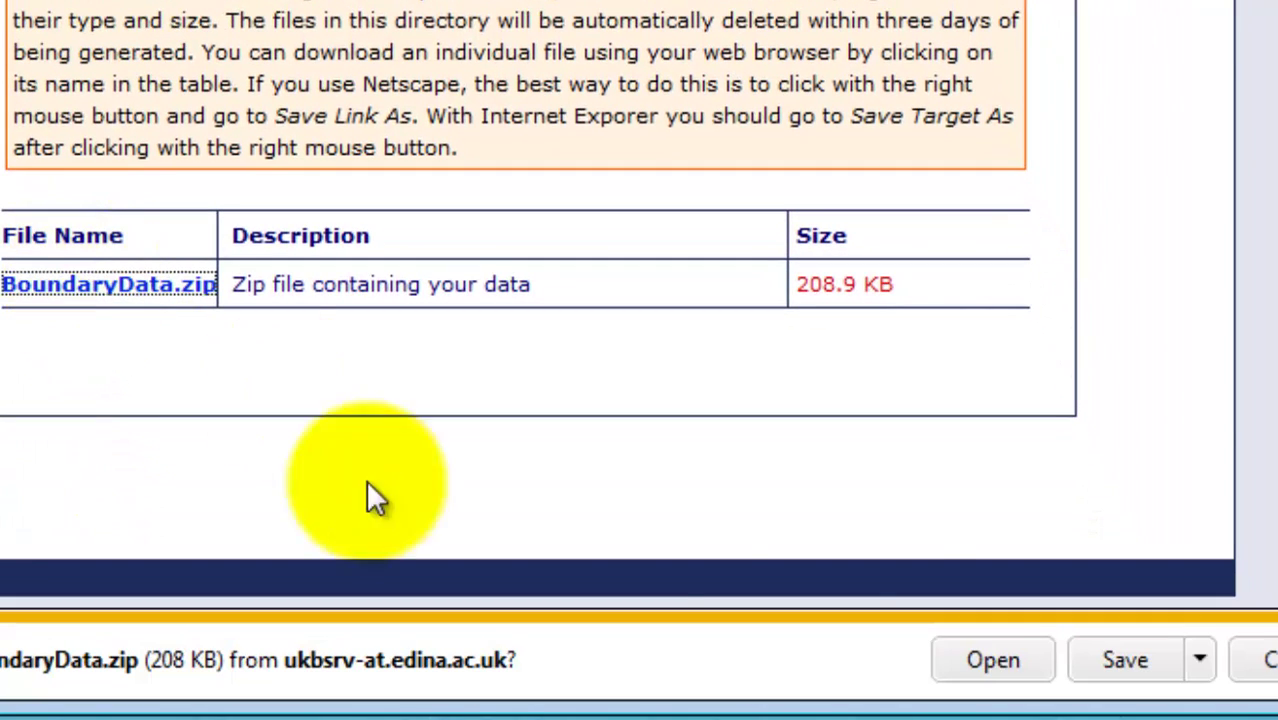
left_click(1202, 661)
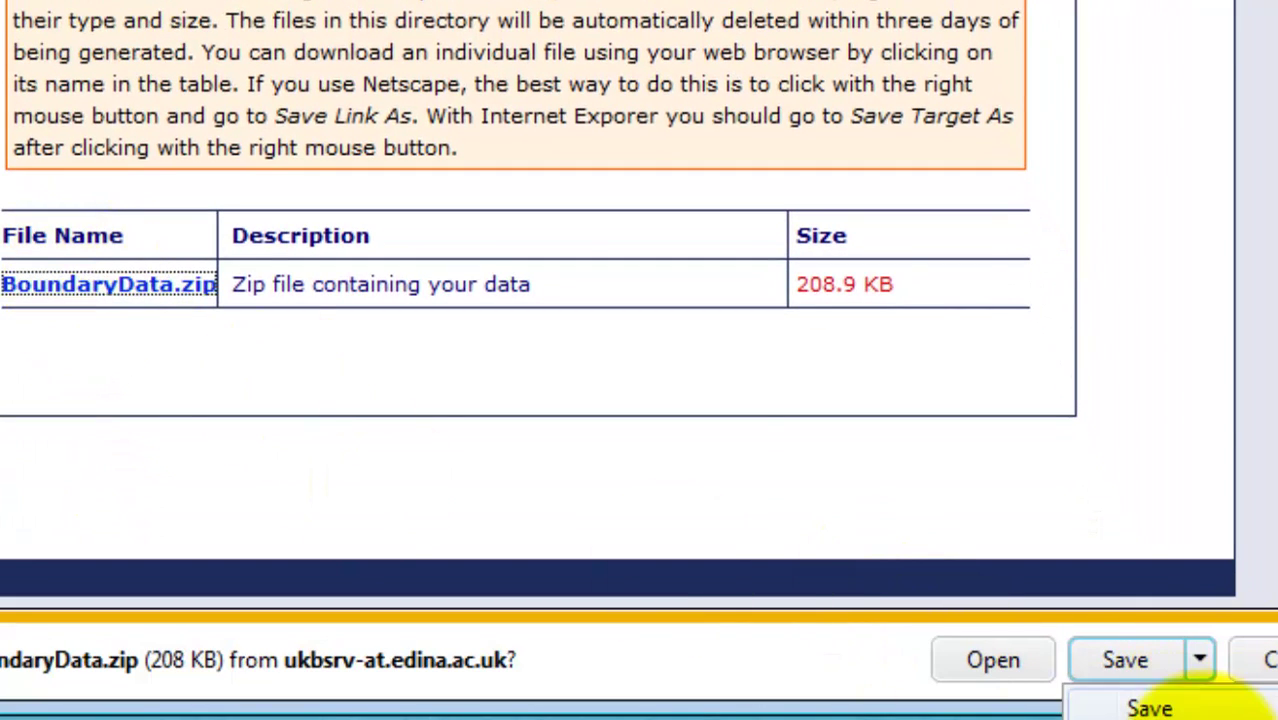
left_click(1200, 710)
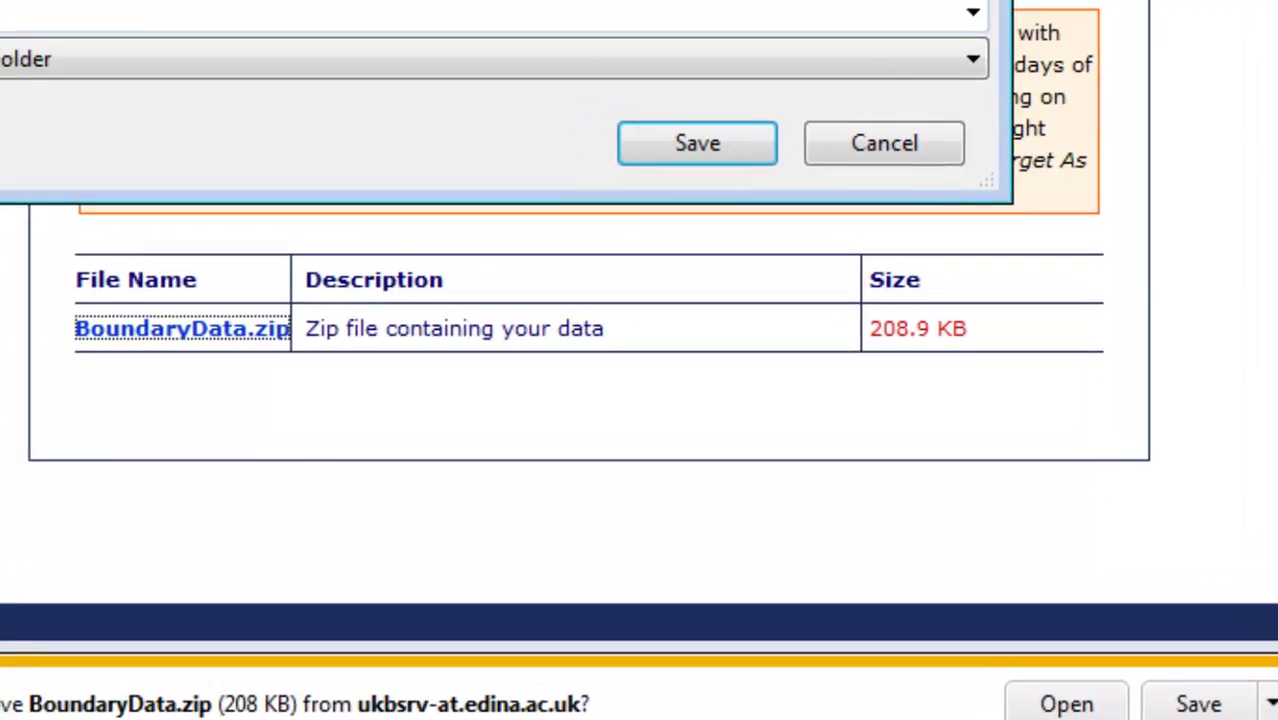
type("msoa")
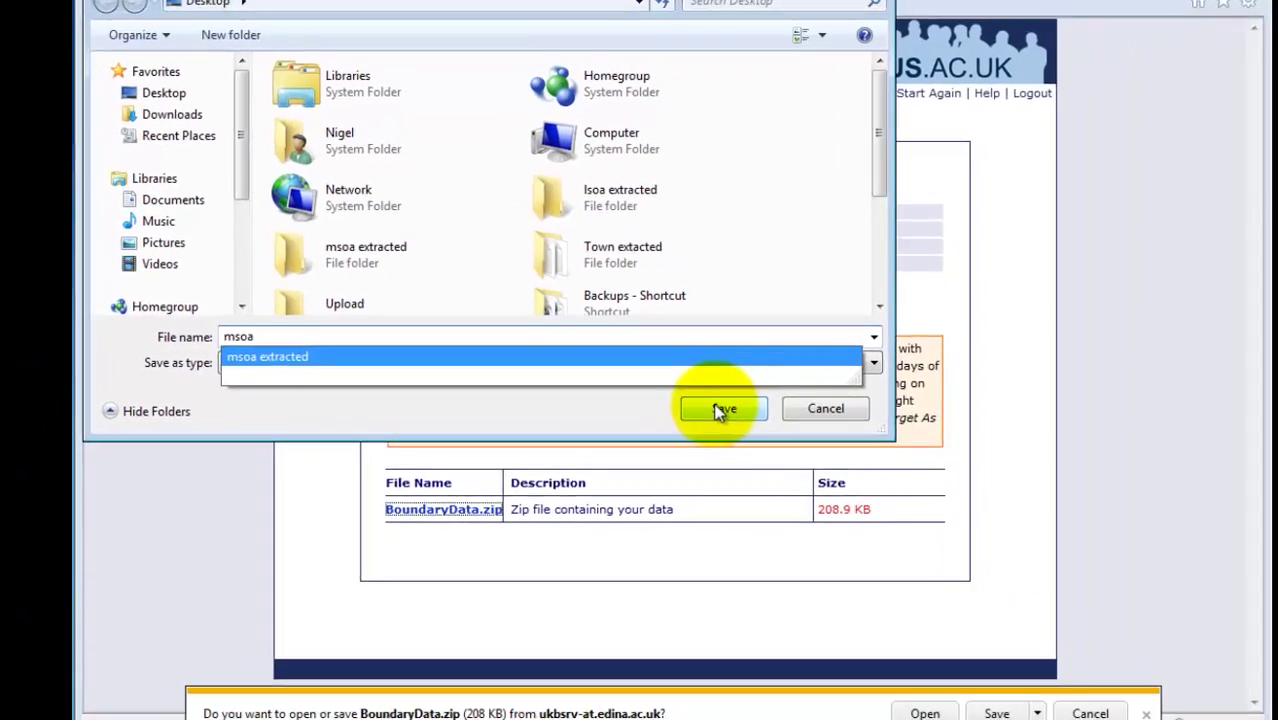
left_click(962, 385)
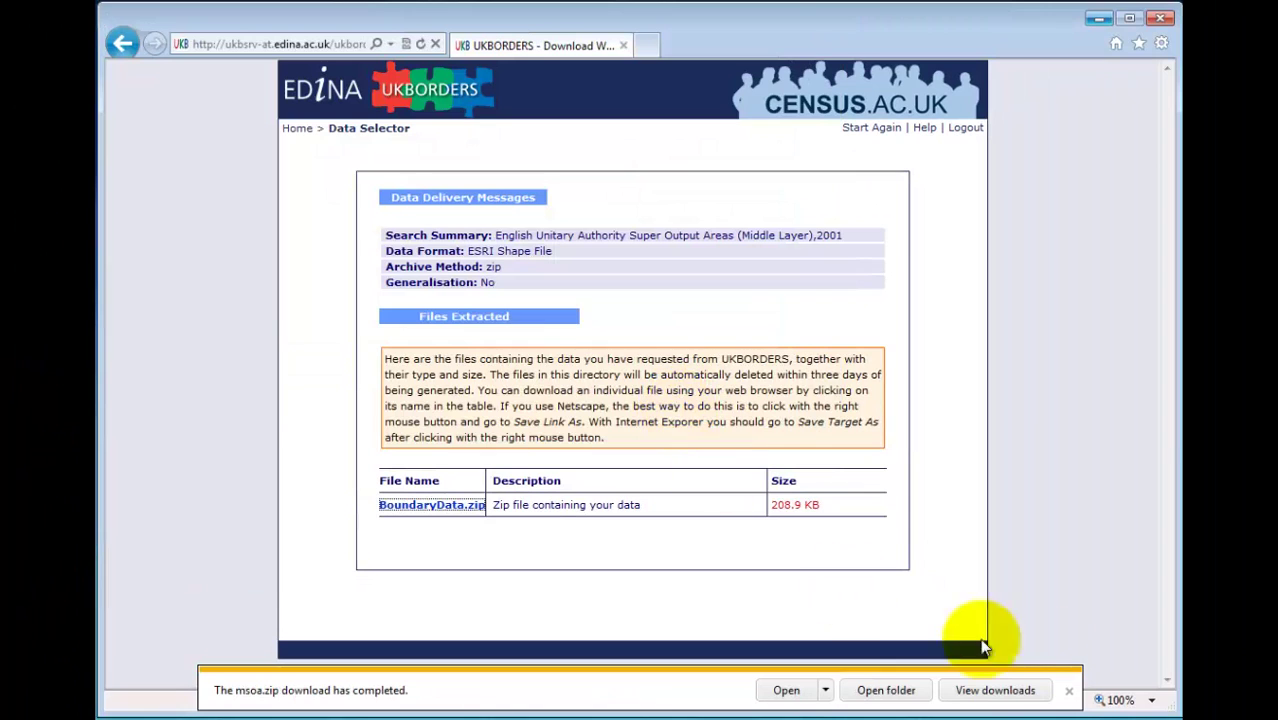
left_click(1069, 692)
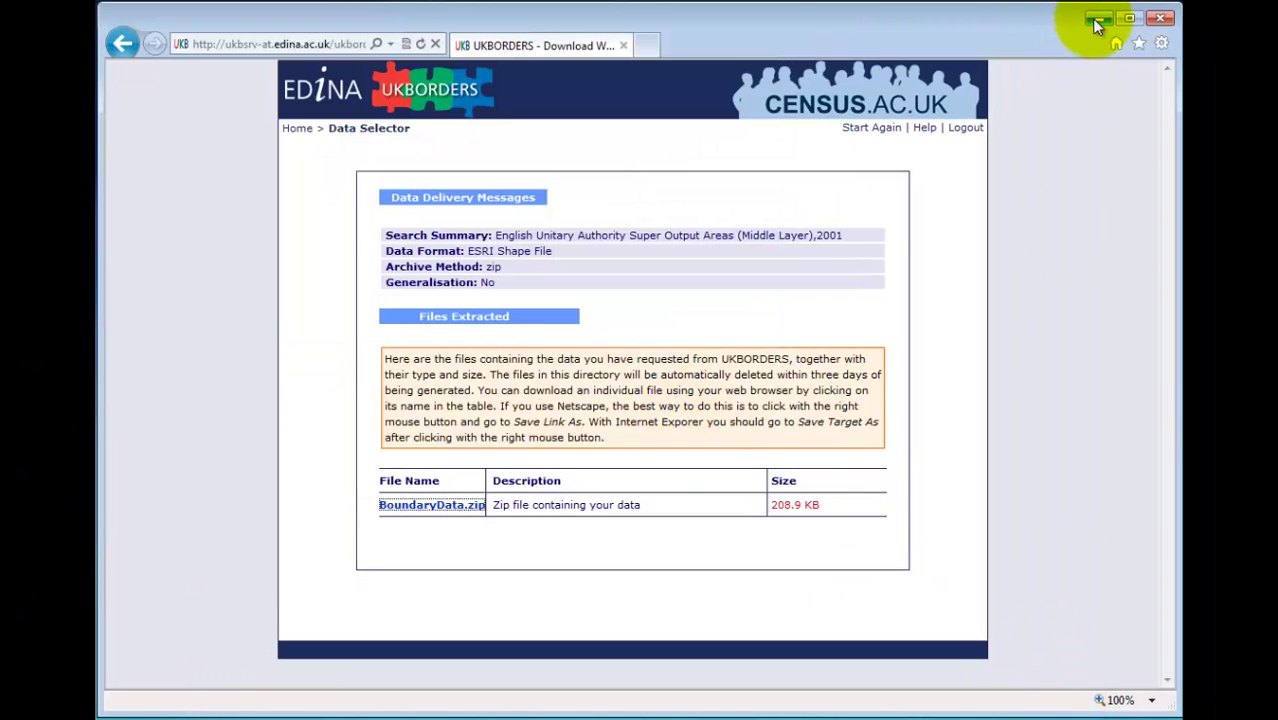
Open the msoa zip from the desktop to view its files
left_click(1097, 19)
left_click_drag(293, 250, 248, 196)
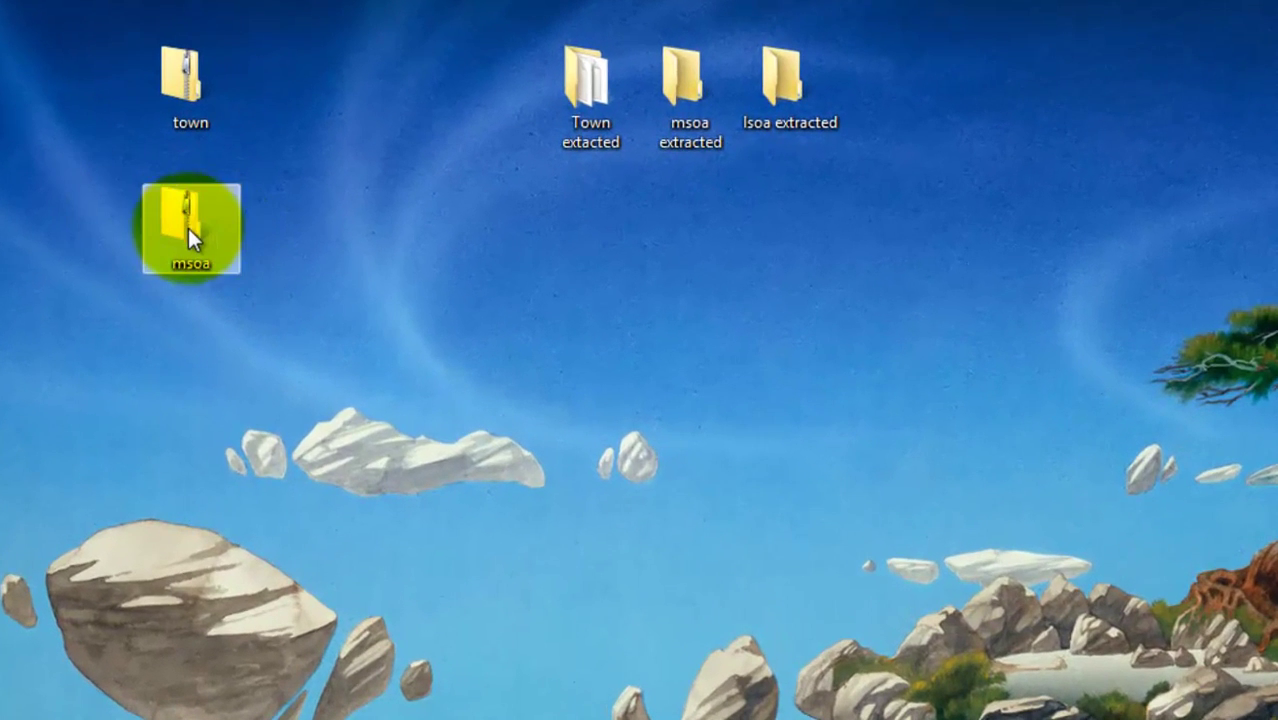
double_click(188, 228)
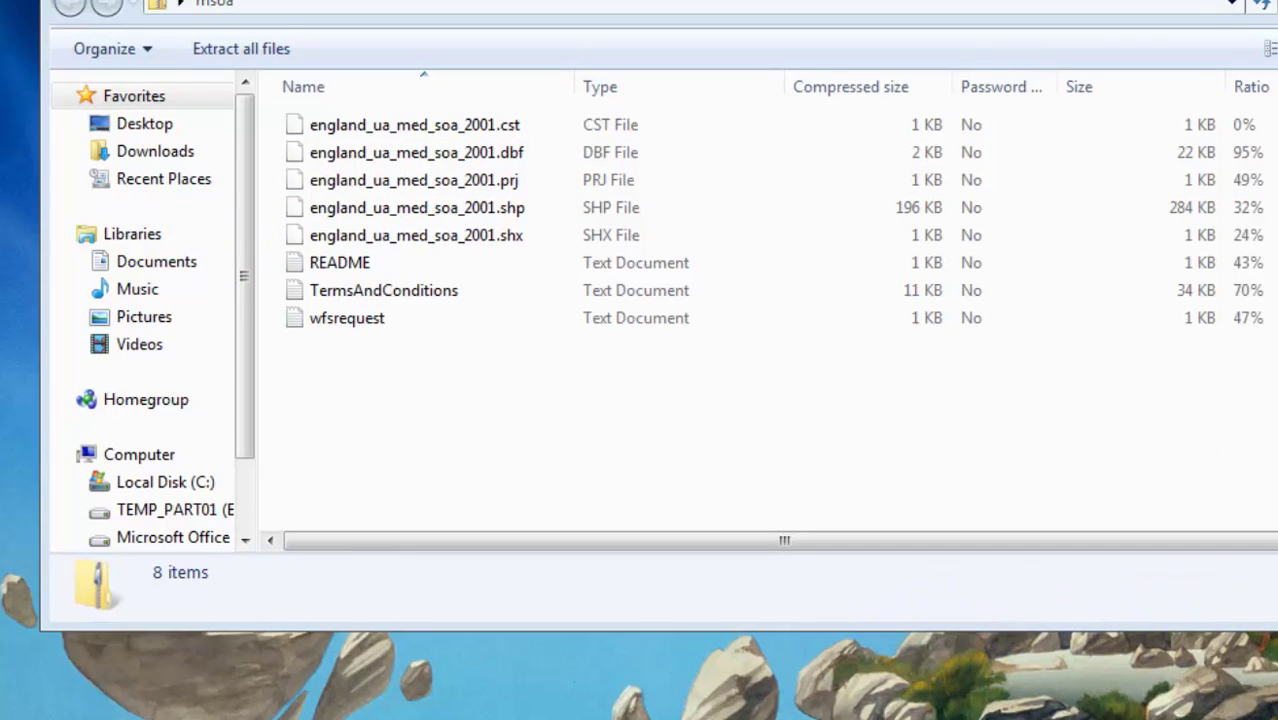
left_click_drag(1268, 628, 758, 619)
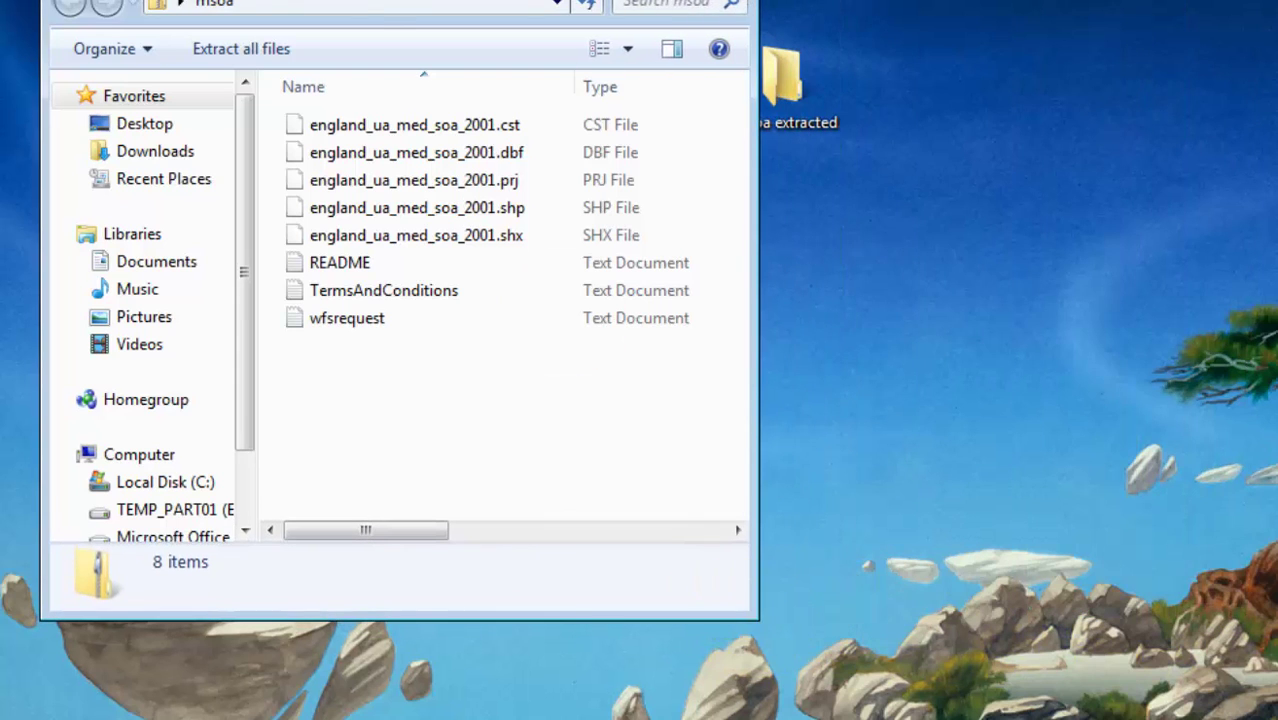
left_click_drag(360, 2, 336, 330)
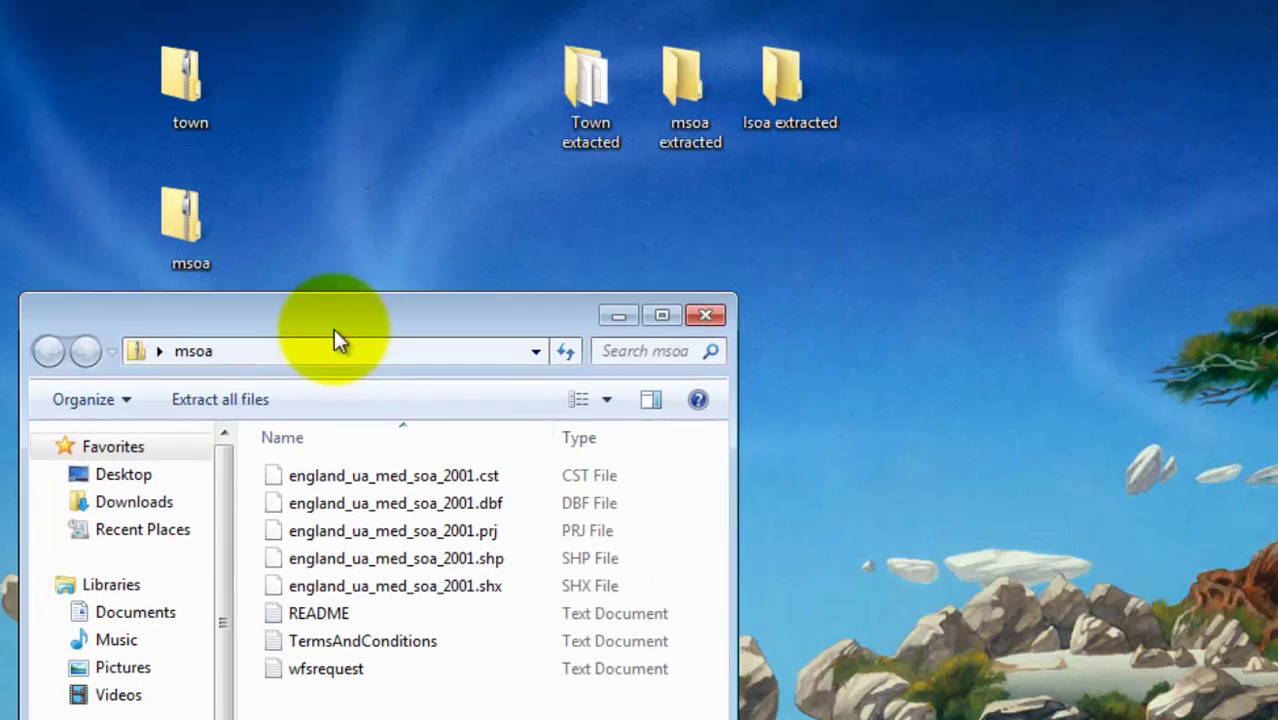
Copy all eight msoa files into the 'msoa extracted' folder and close both windows
left_click(689, 79)
double_click(689, 79)
left_click_drag(582, 334, 1222, 75)
left_click_drag(544, 706, 1127, 479)
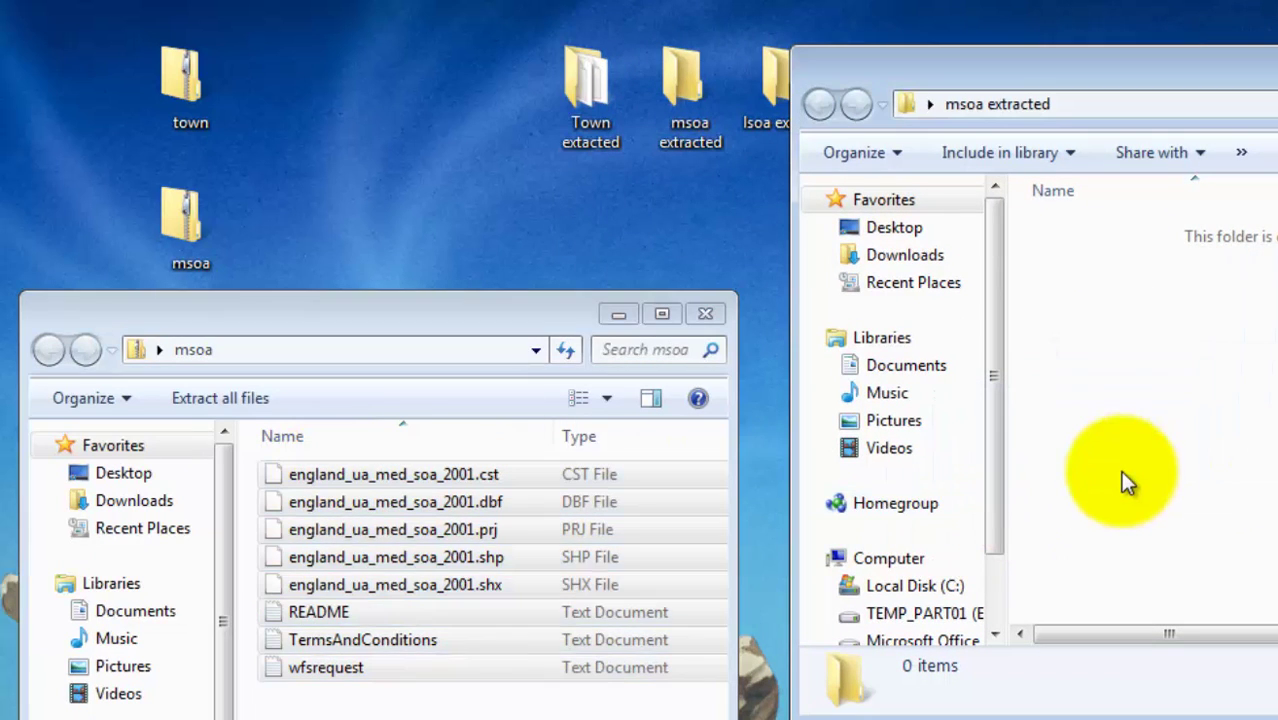
left_click(706, 315)
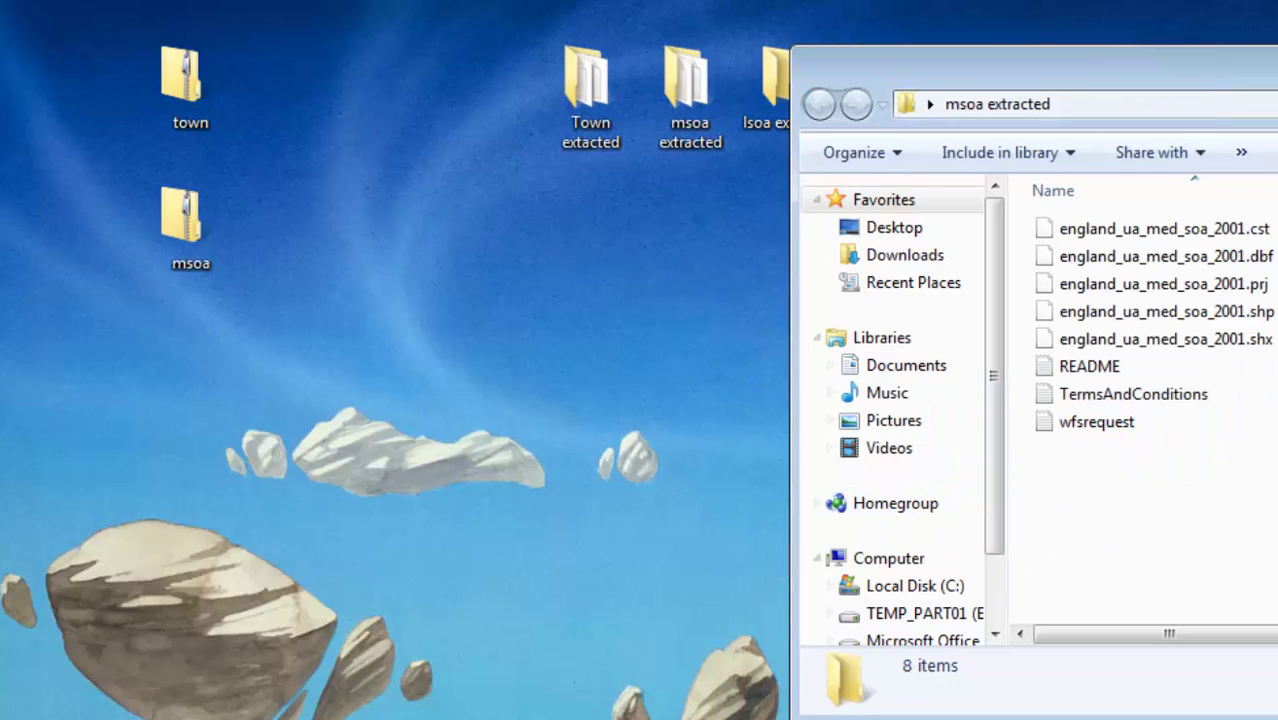
key("alt+F4")
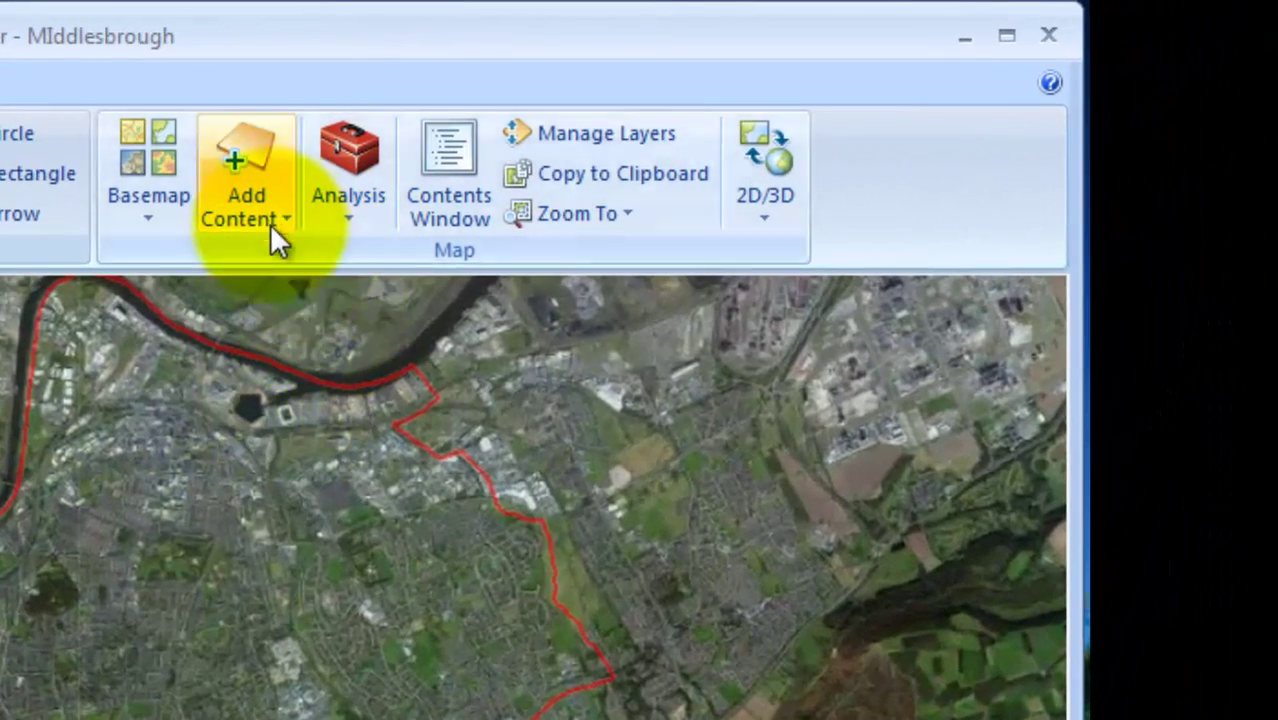
Add england_ua_med_soa_2001.shp from Desktop\msoa extracted to the map as a shapefile layer
left_click(270, 224)
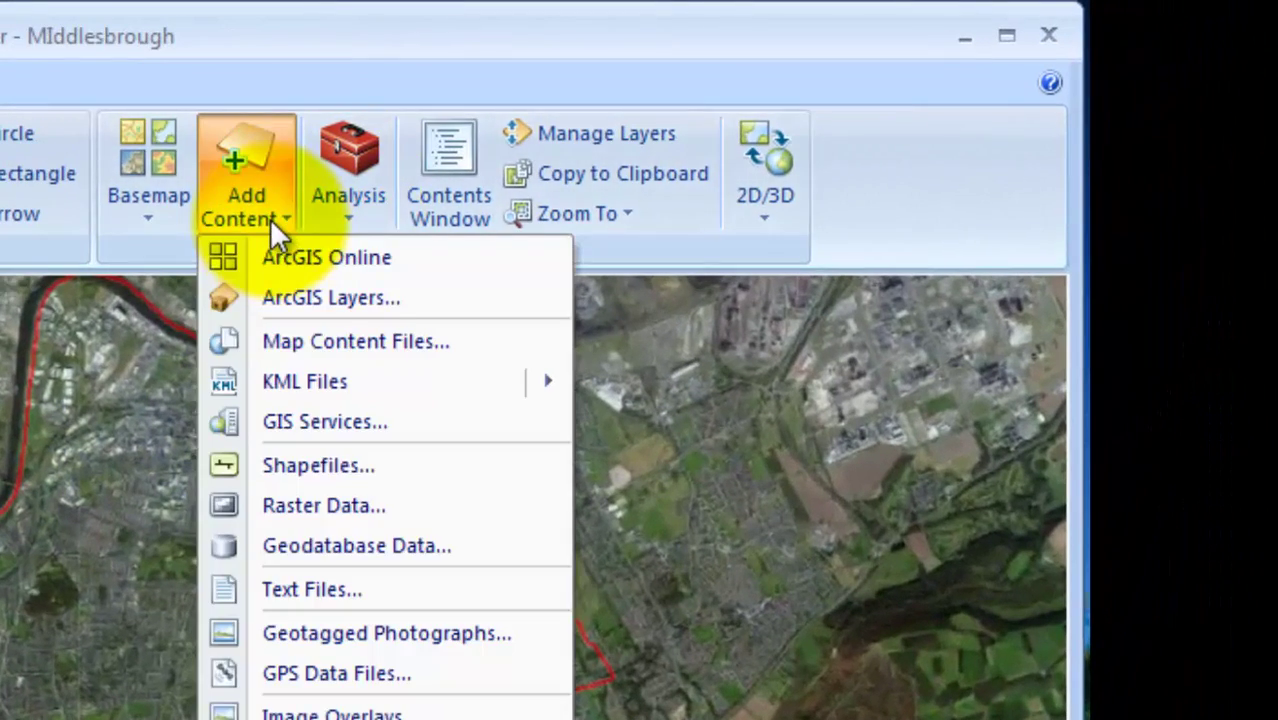
left_click(371, 463)
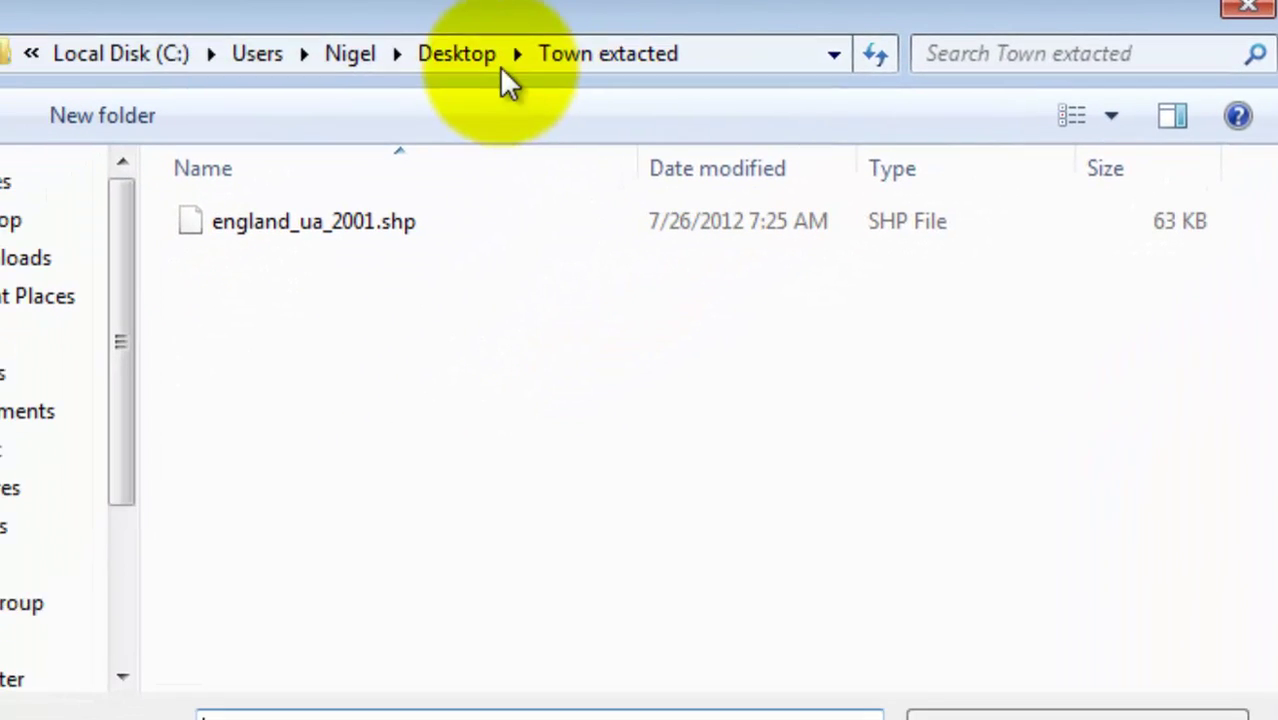
left_click(481, 58)
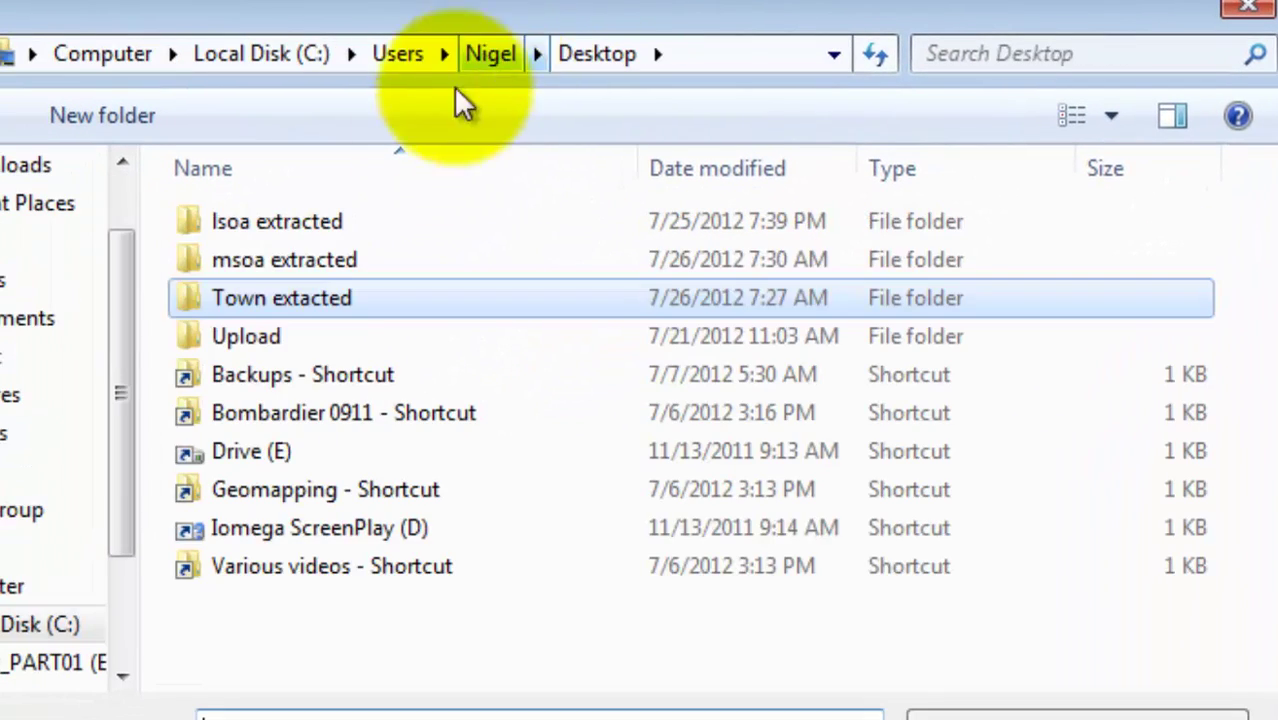
left_click(217, 268)
double_click(217, 268)
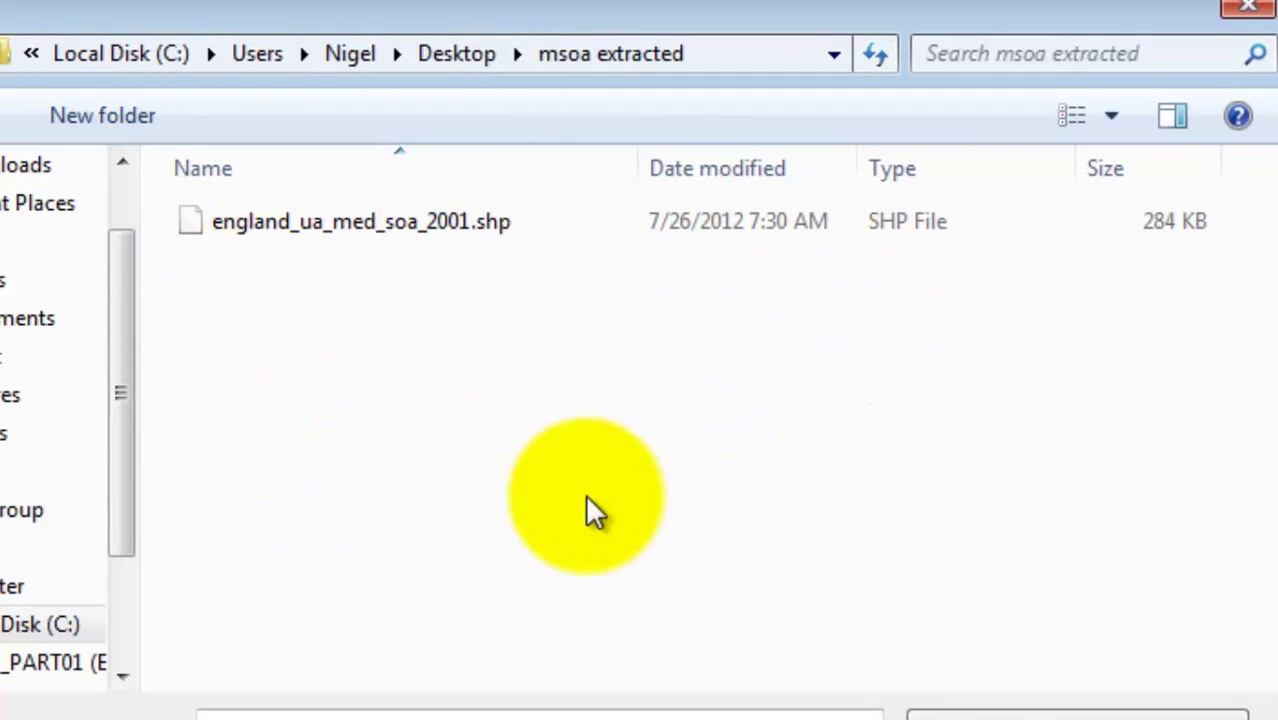
left_click(428, 222)
left_click(975, 716)
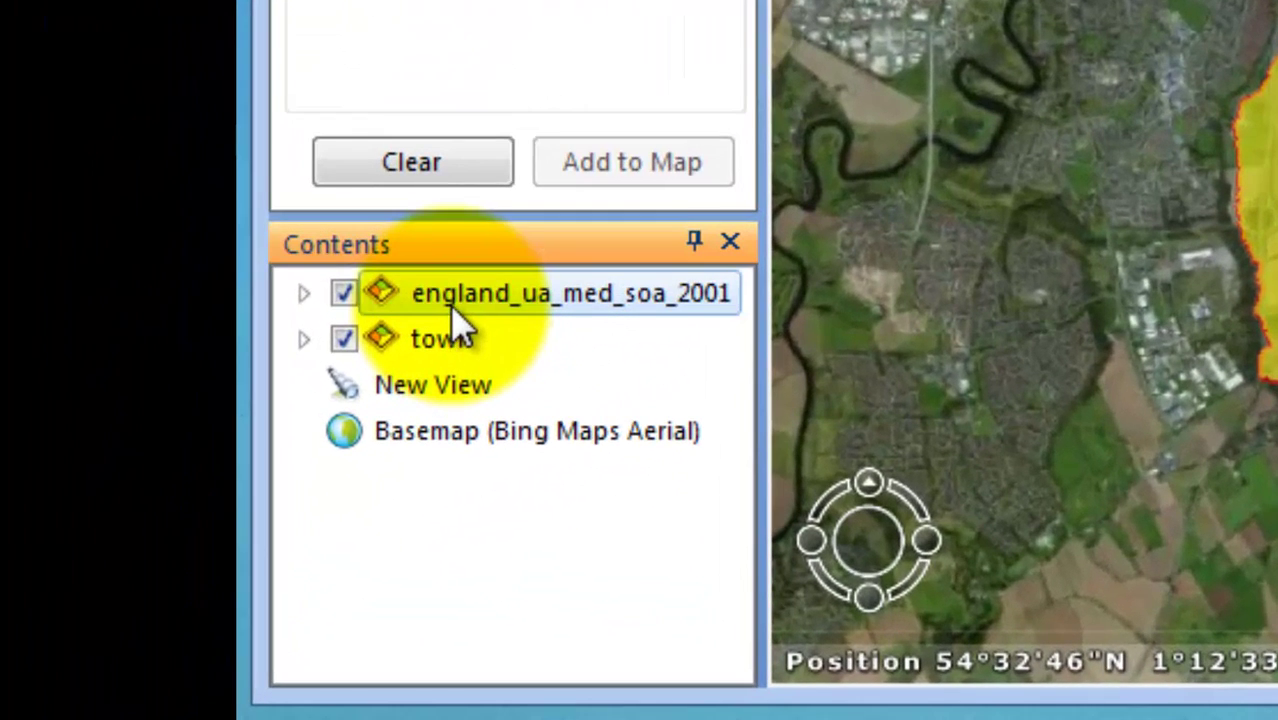
Rename the england_ua_med_soa_2001 layer to msoa
left_click(454, 308)
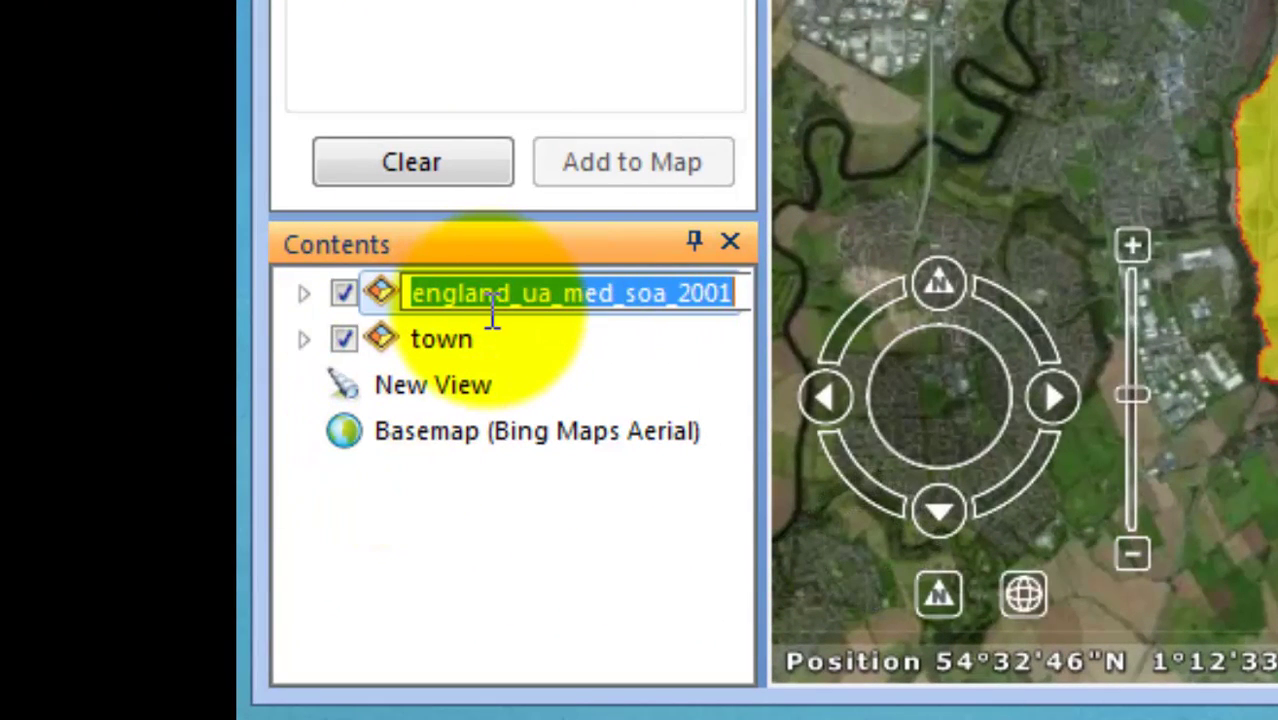
type("msoa")
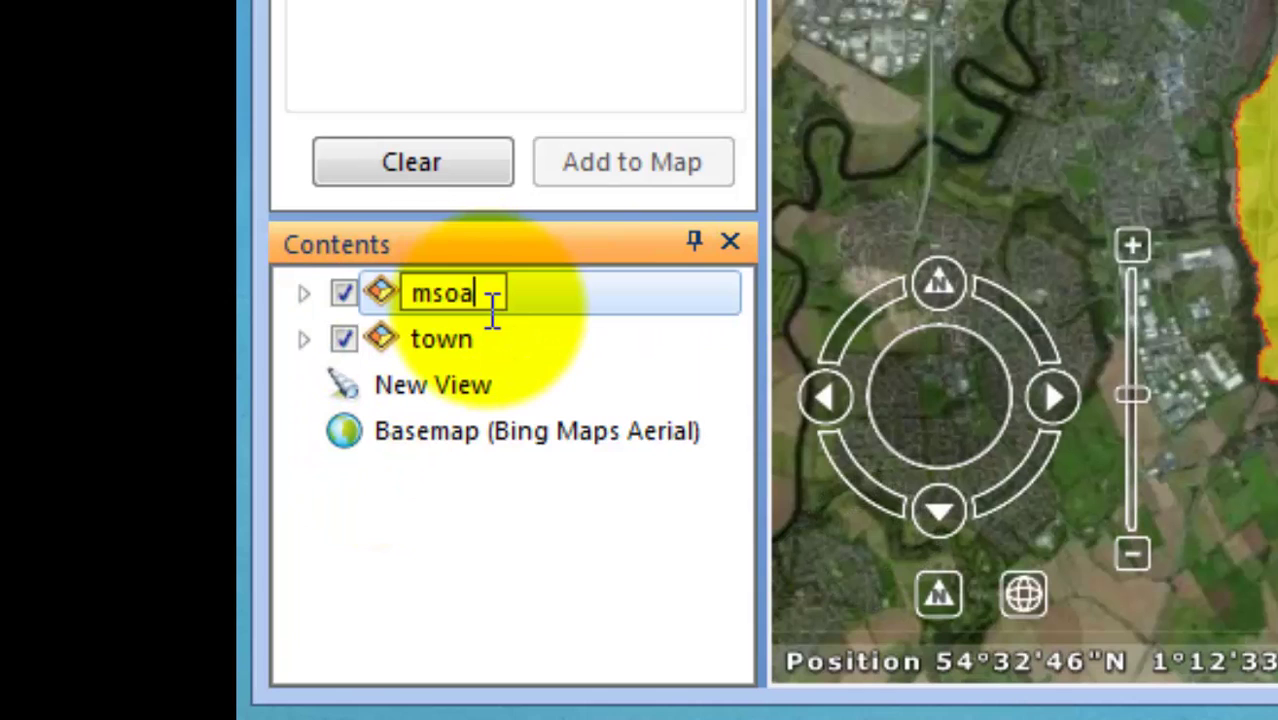
left_click(652, 352)
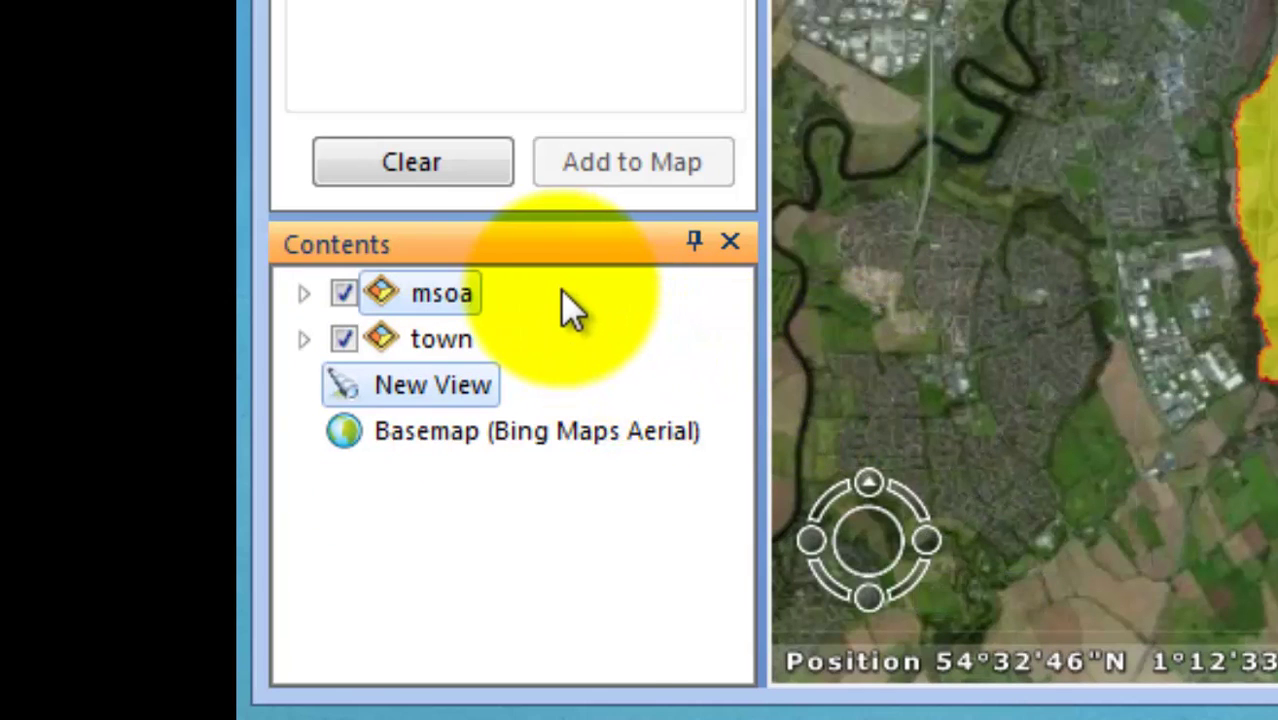
Symbolise the msoa layer with a green Solid Fill with Outline
right_click(558, 296)
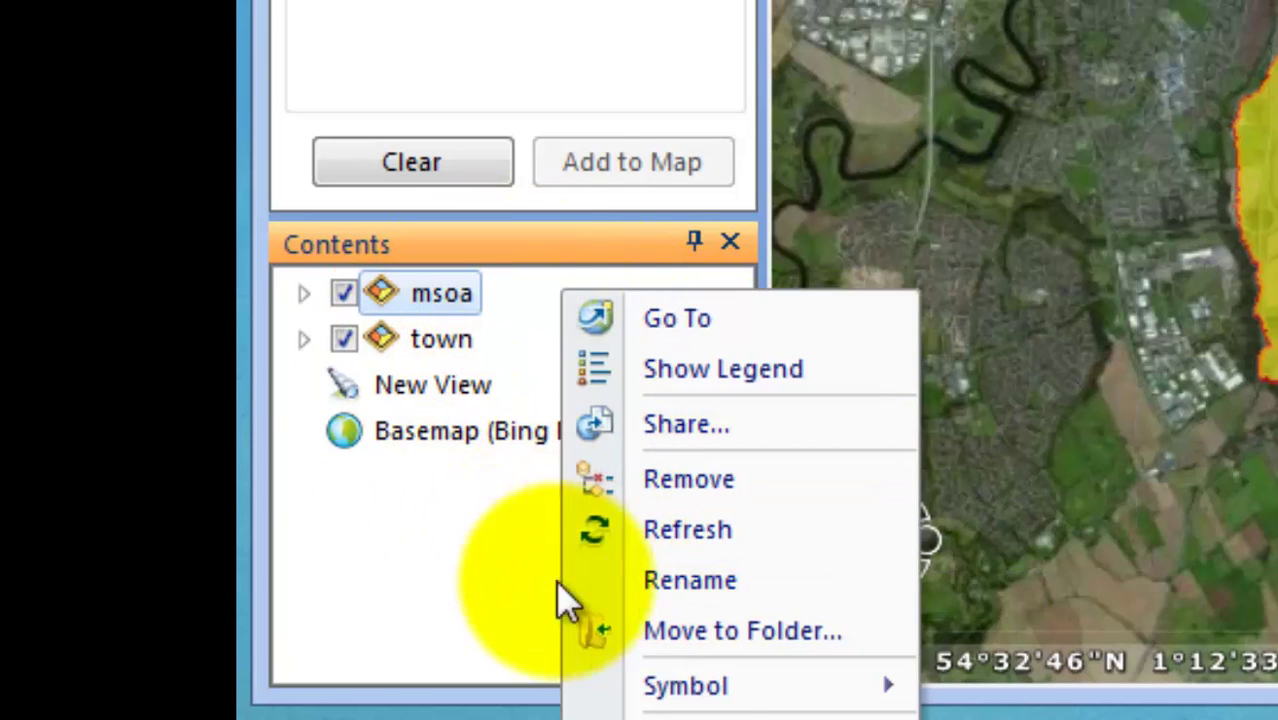
mouse_move(728, 688)
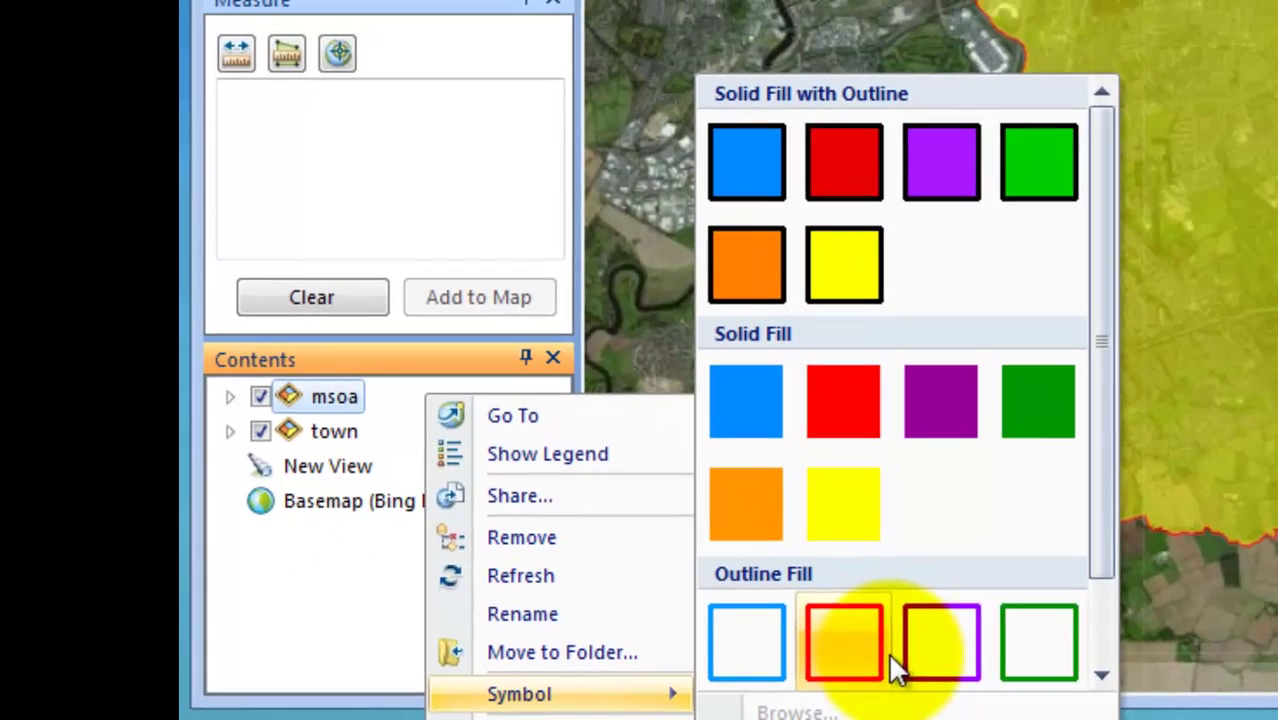
left_click(1035, 645)
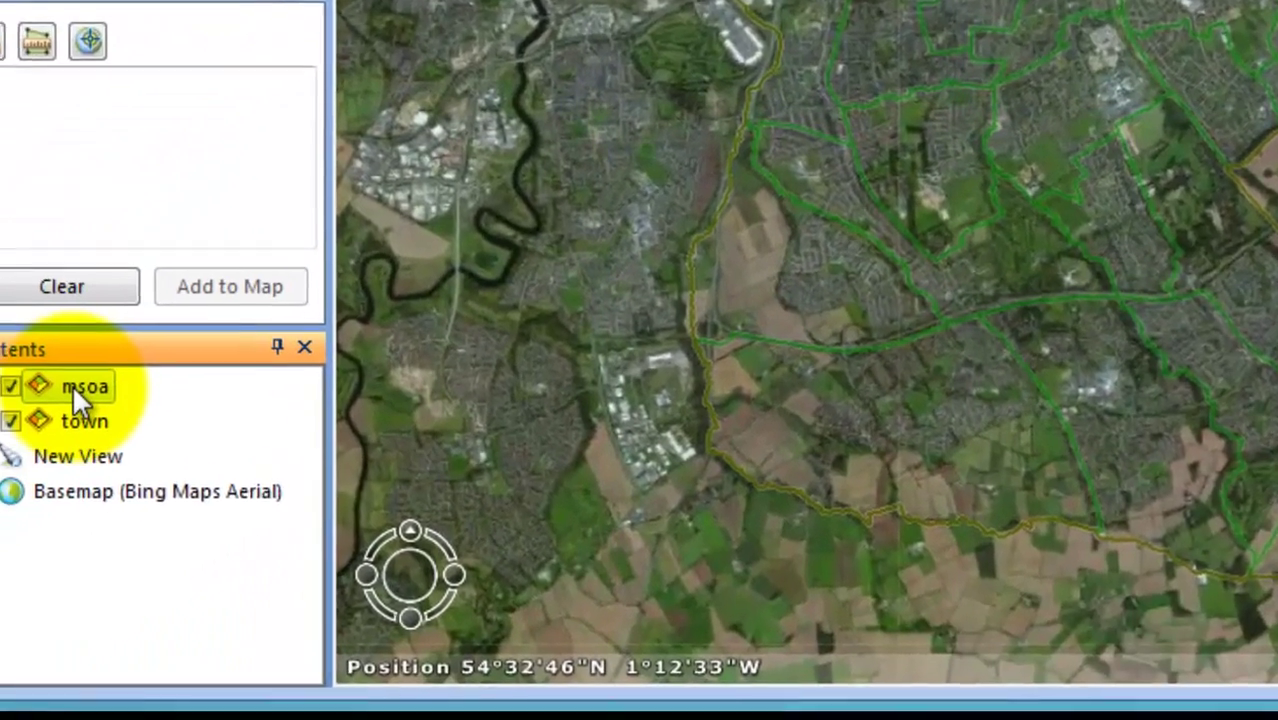
right_click(78, 385)
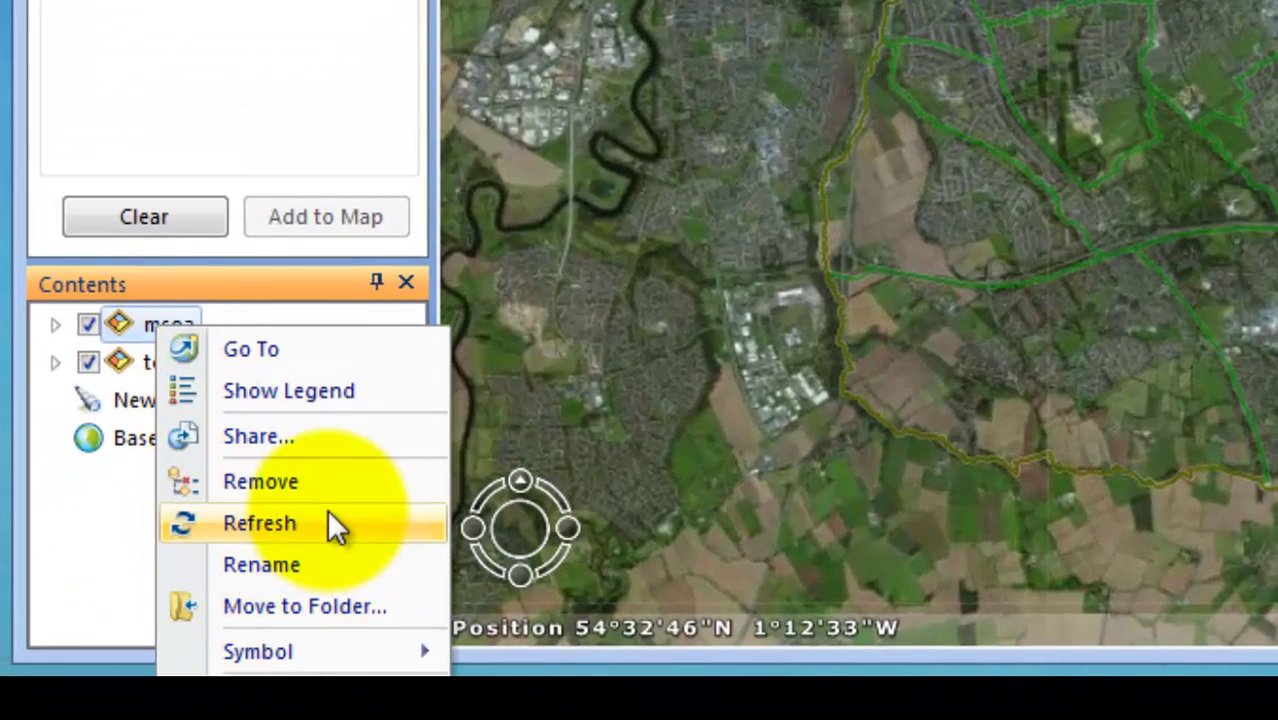
mouse_move(297, 637)
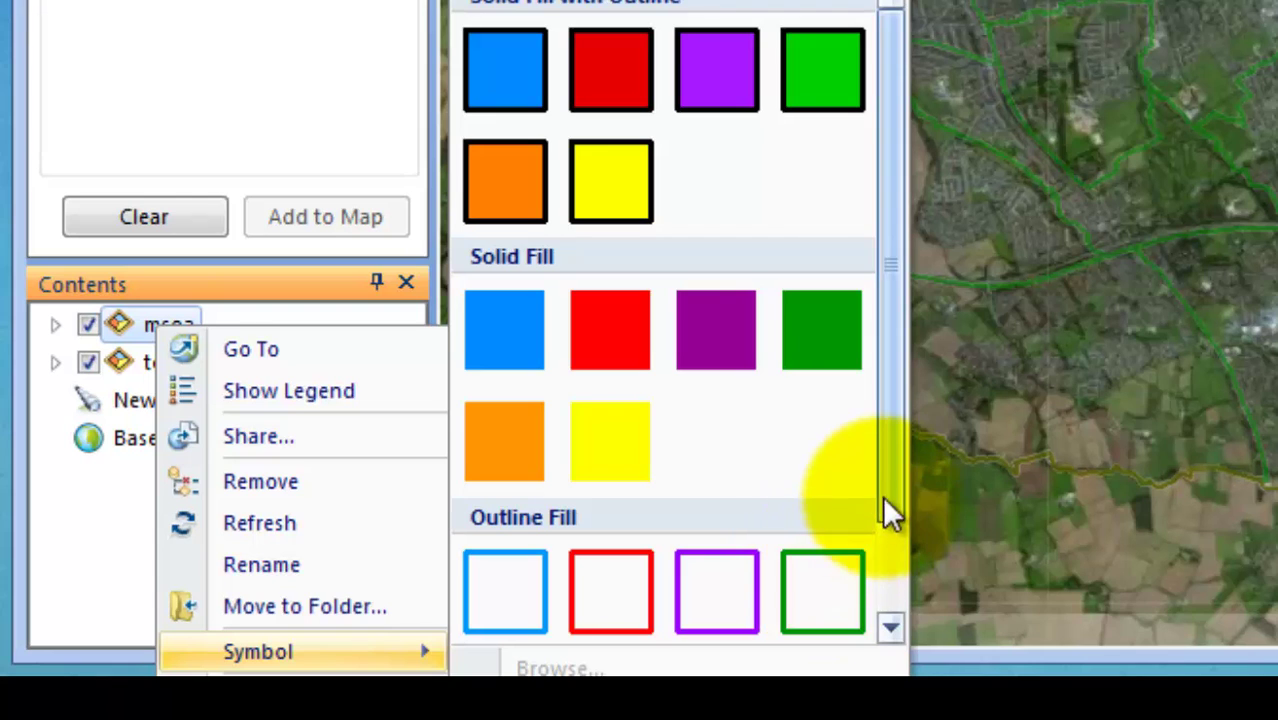
scroll(903, 546, "down", 2)
left_click_drag(905, 553, 912, 475)
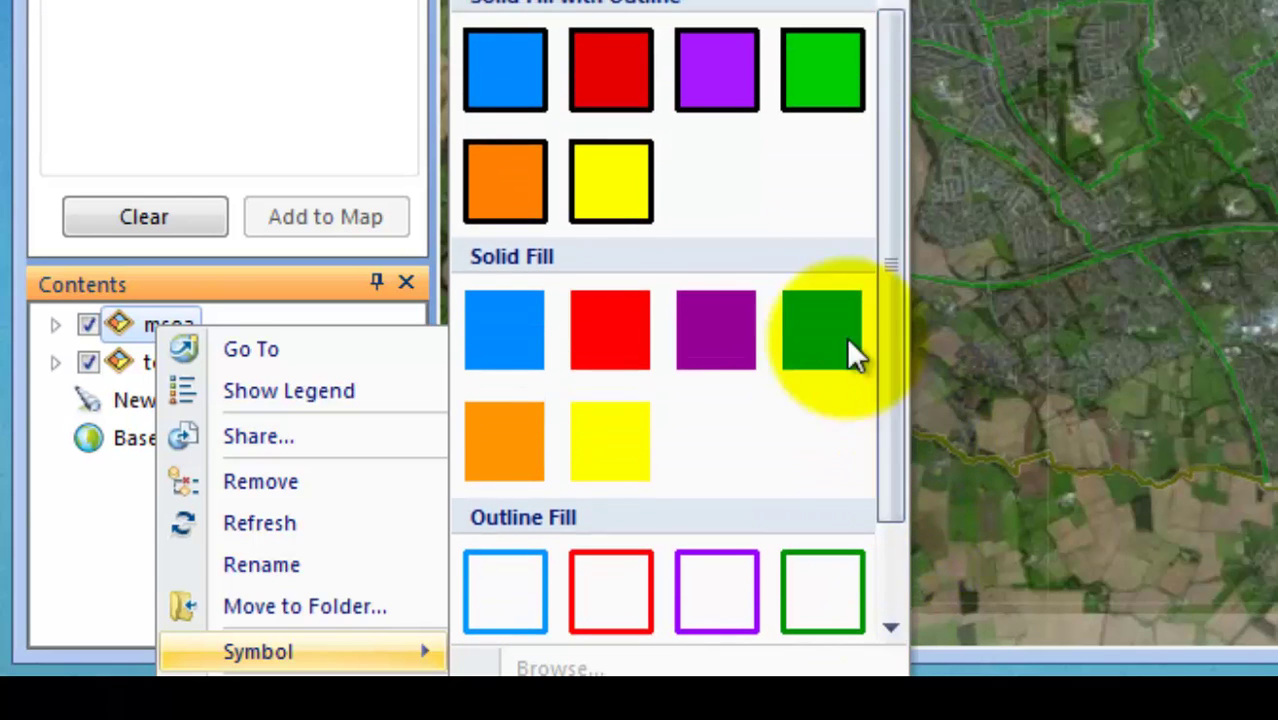
left_click(839, 73)
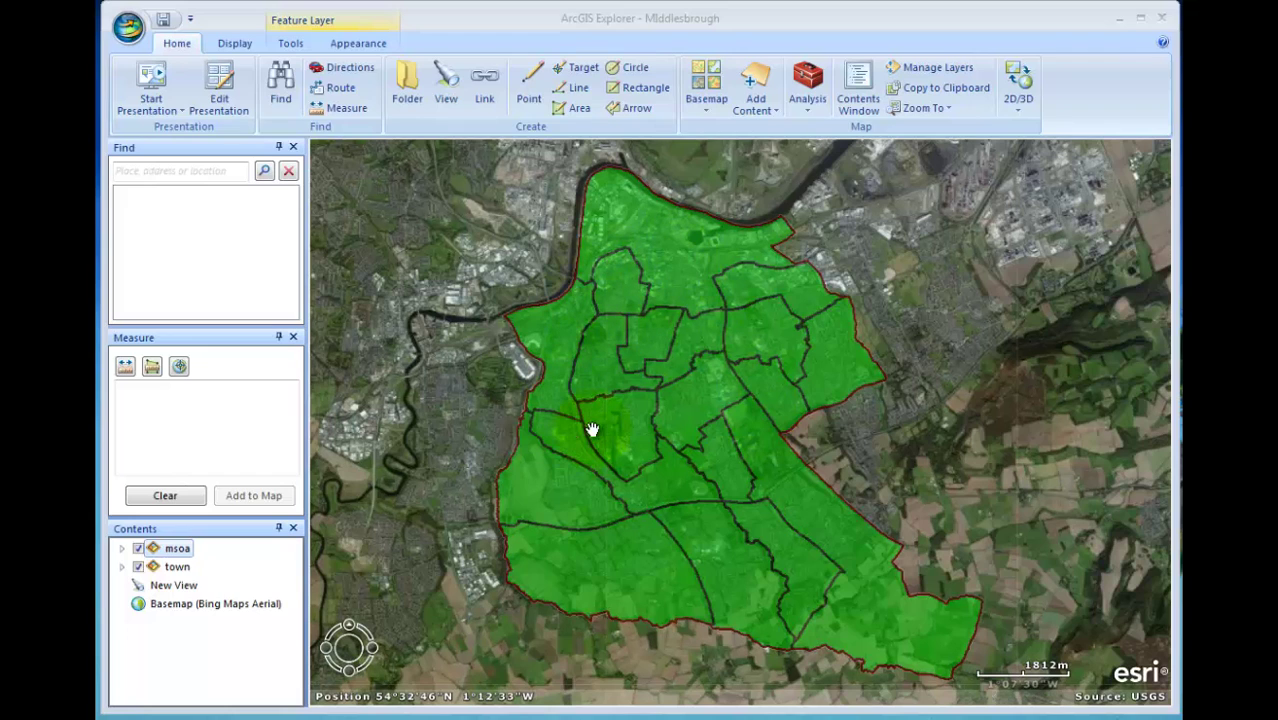
Save the Middlesbrough map and minimise ArcGIS Explorer
left_click(128, 32)
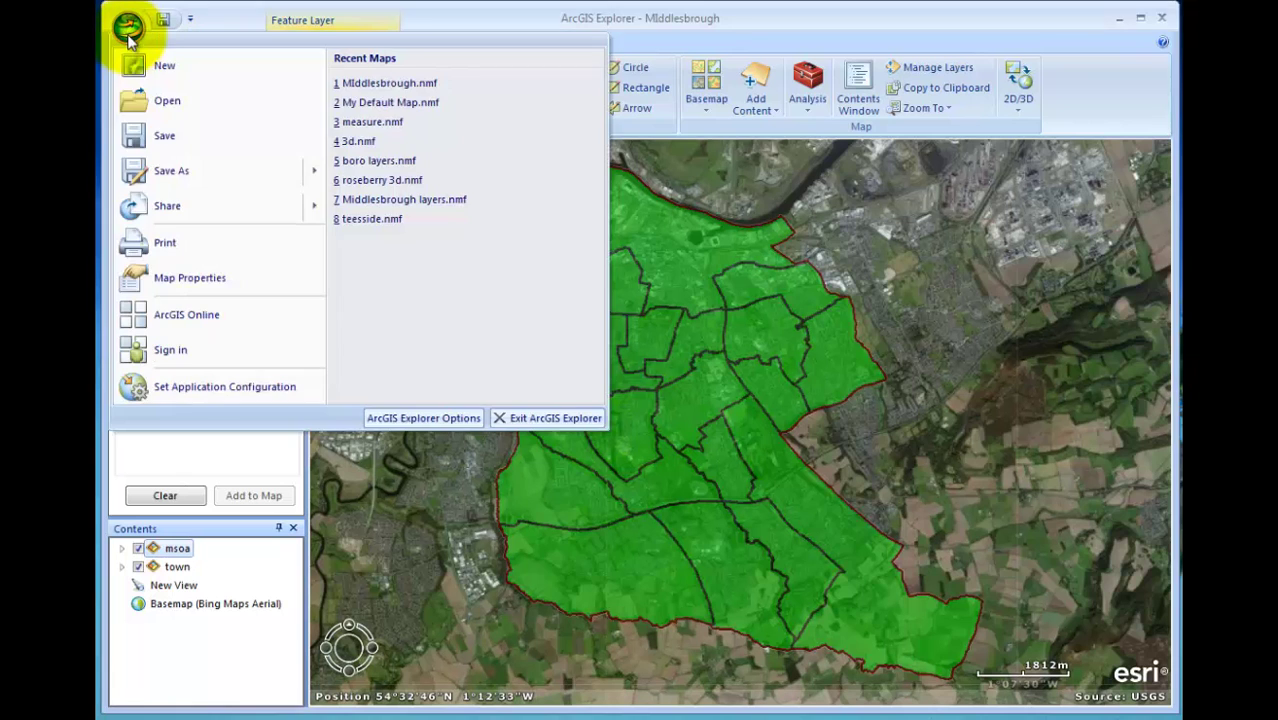
left_click(140, 135)
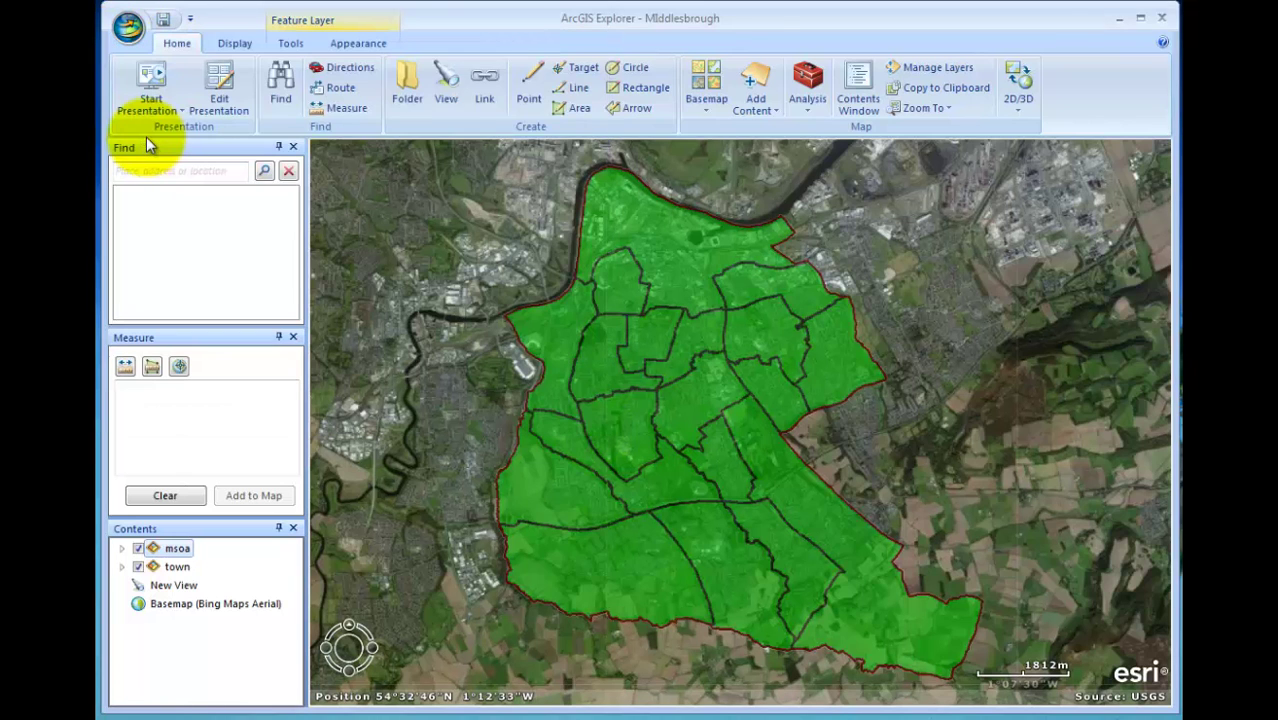
left_click(1122, 18)
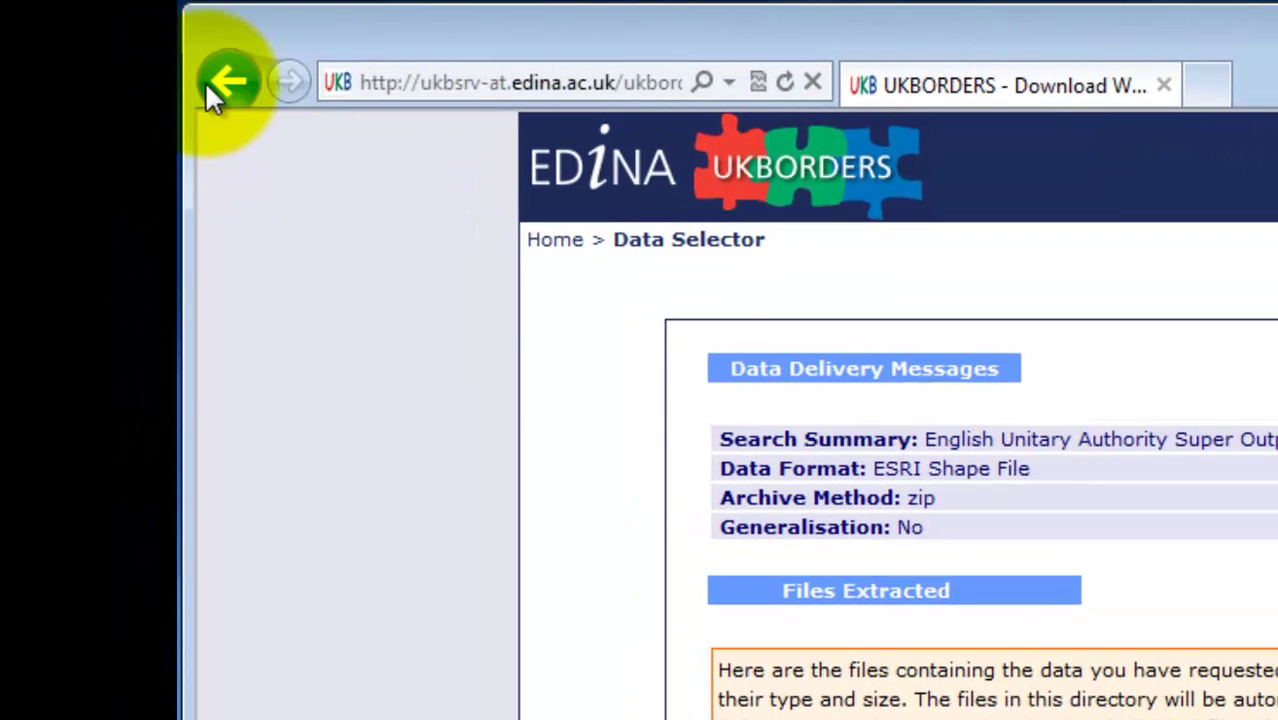
Back in the Data Selector, choose Lower Layer SOAs within Unitary Authorities and select Middlesbrough
left_click(205, 86)
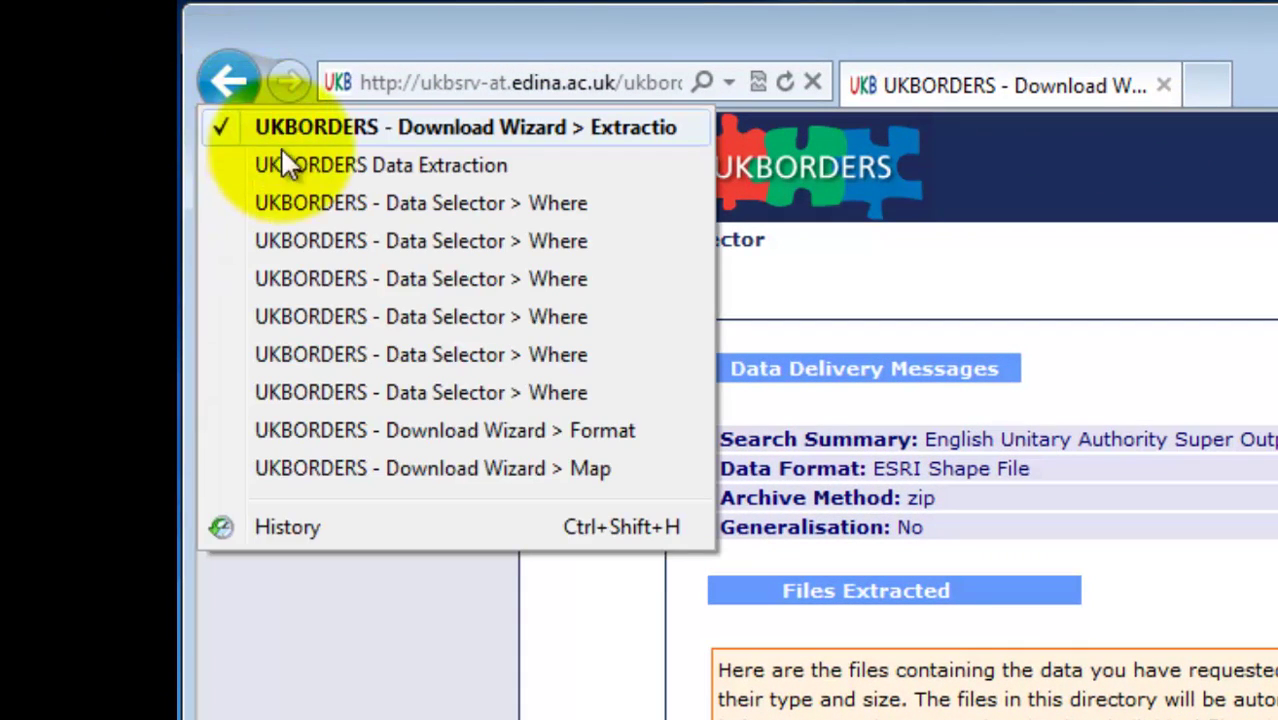
left_click(333, 212)
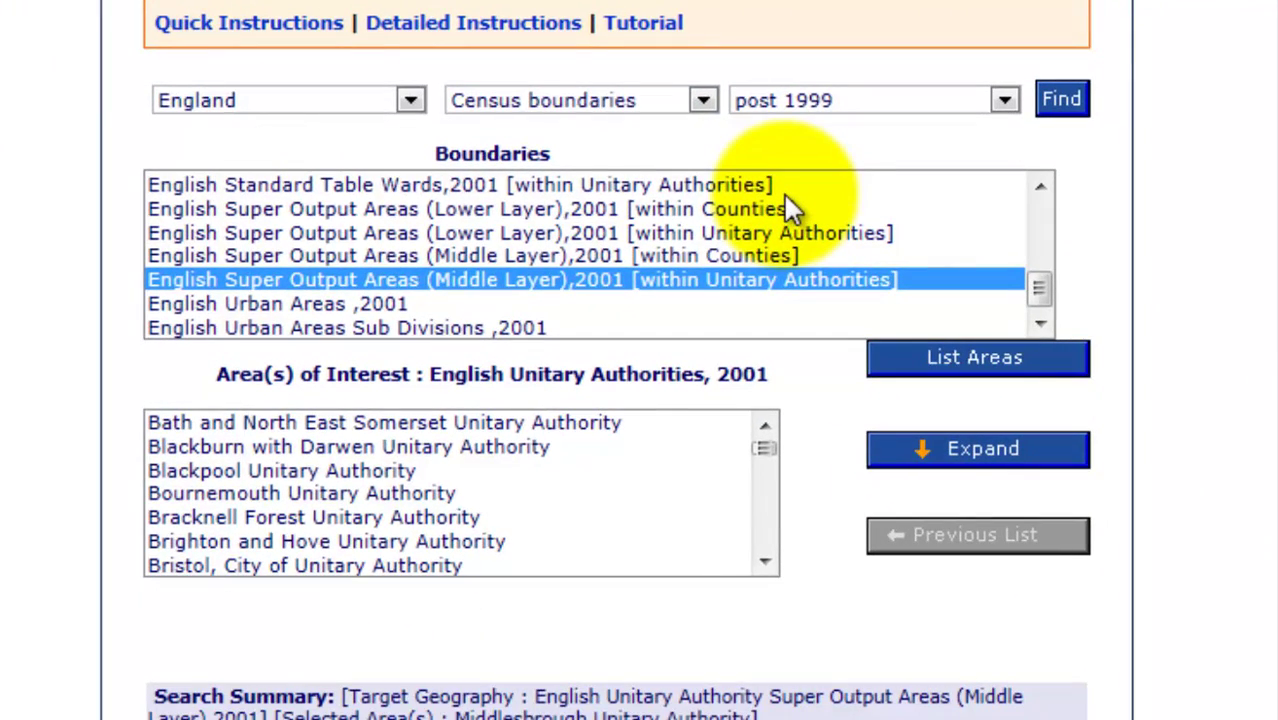
left_click(765, 230)
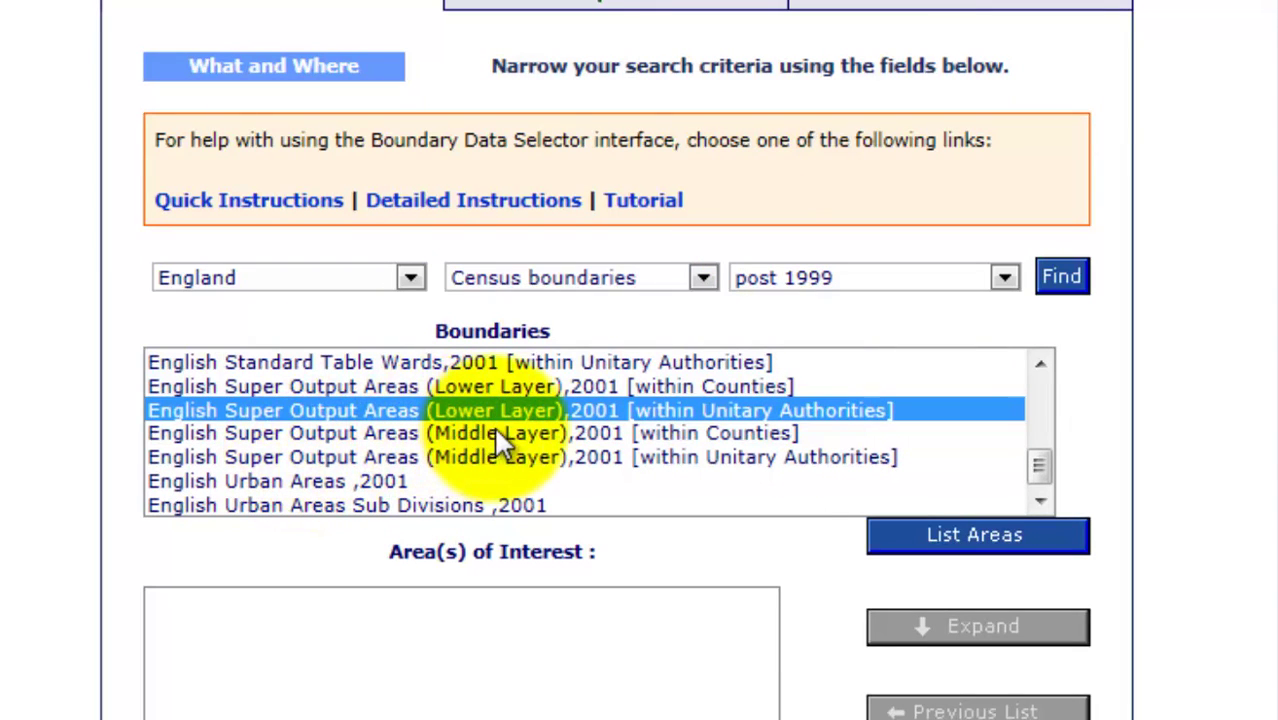
left_click(960, 537)
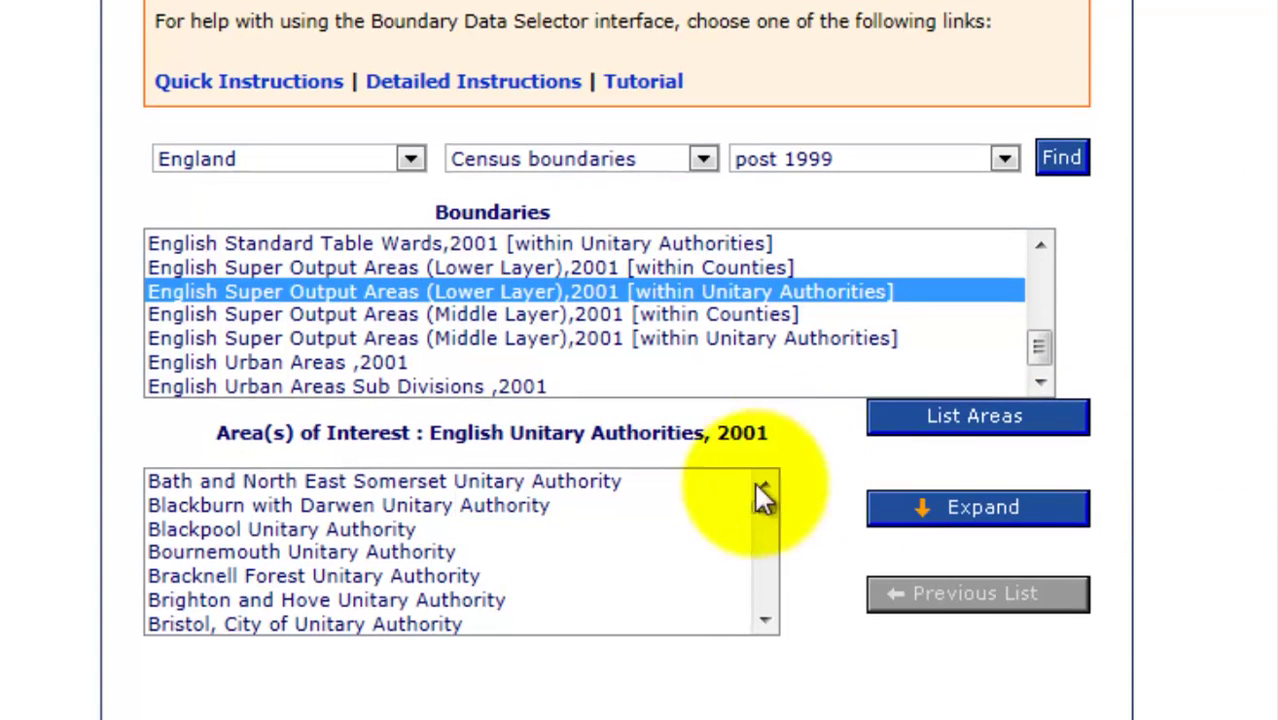
left_click_drag(769, 512, 776, 553)
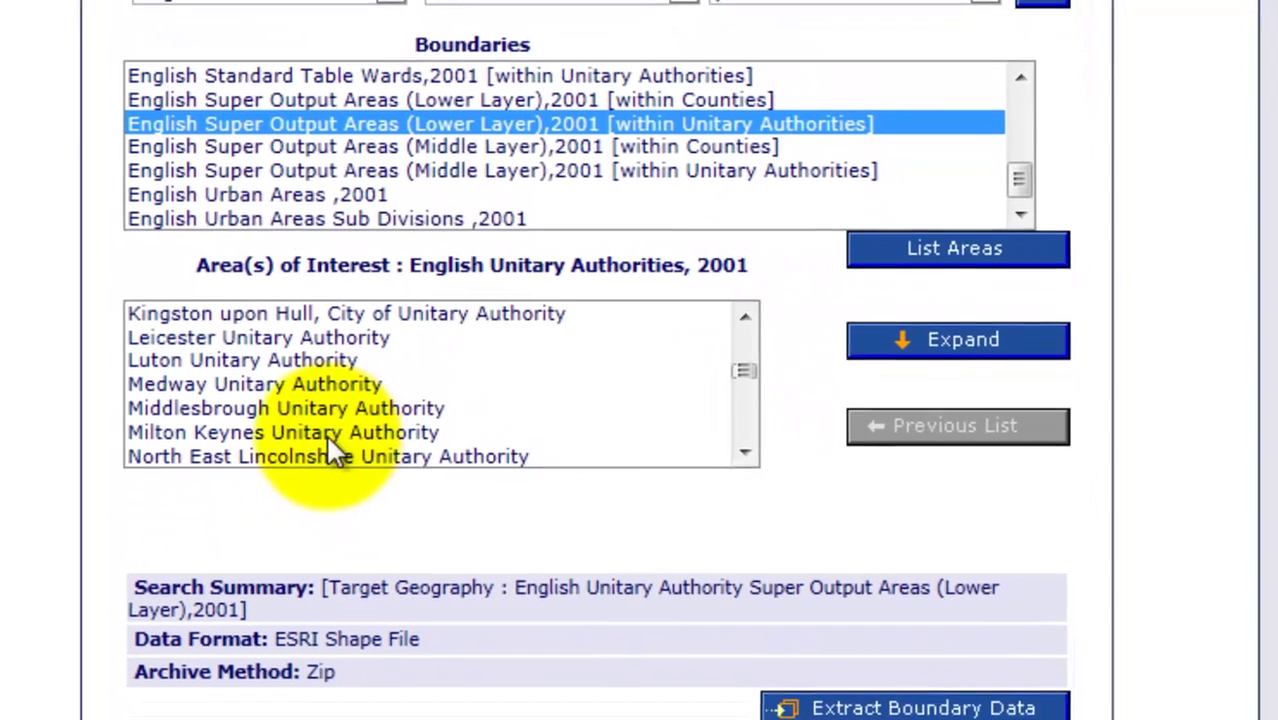
left_click(348, 577)
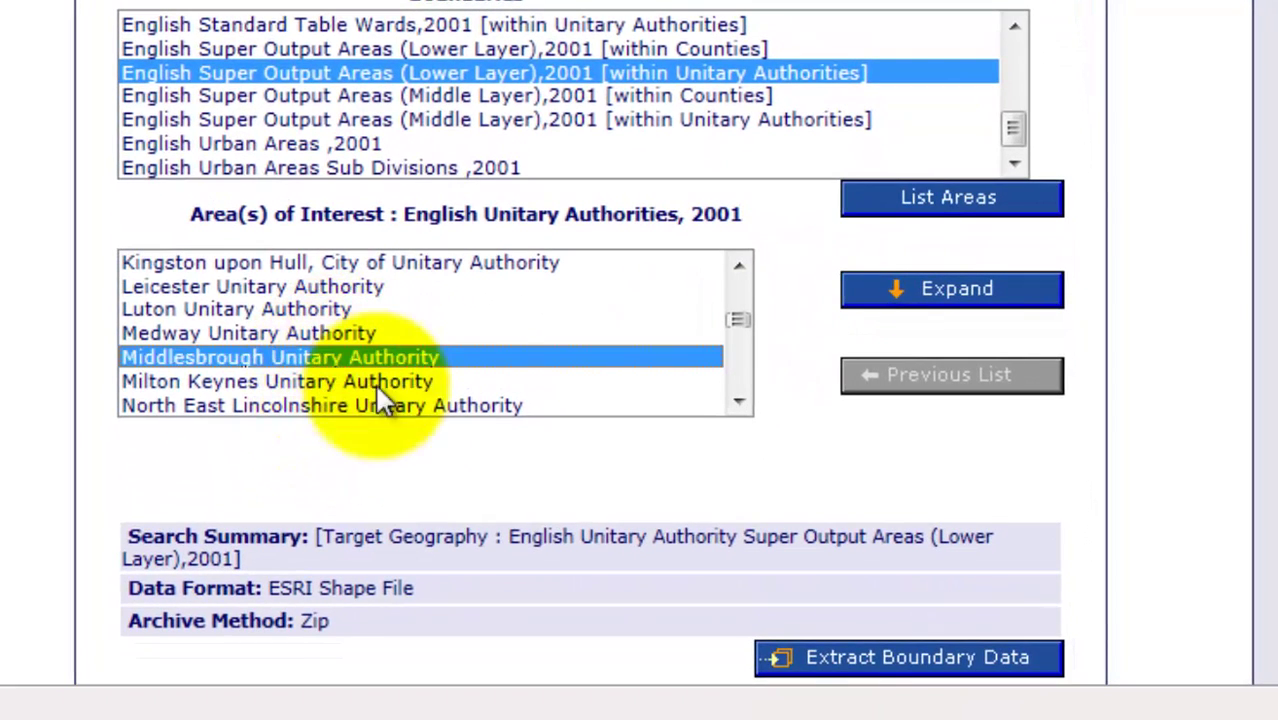
Extract the Middlesbrough boundary data and save BoundaryData.zip as lsoa.zip
left_click(882, 660)
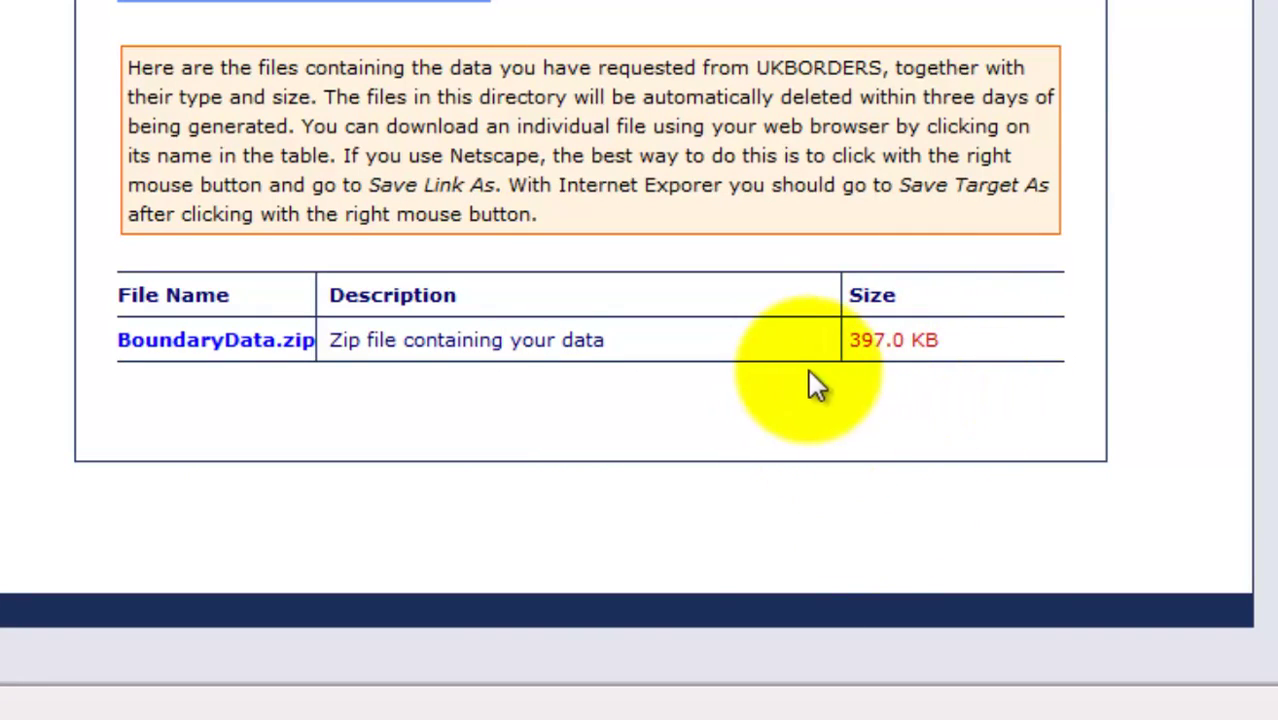
left_click(218, 342)
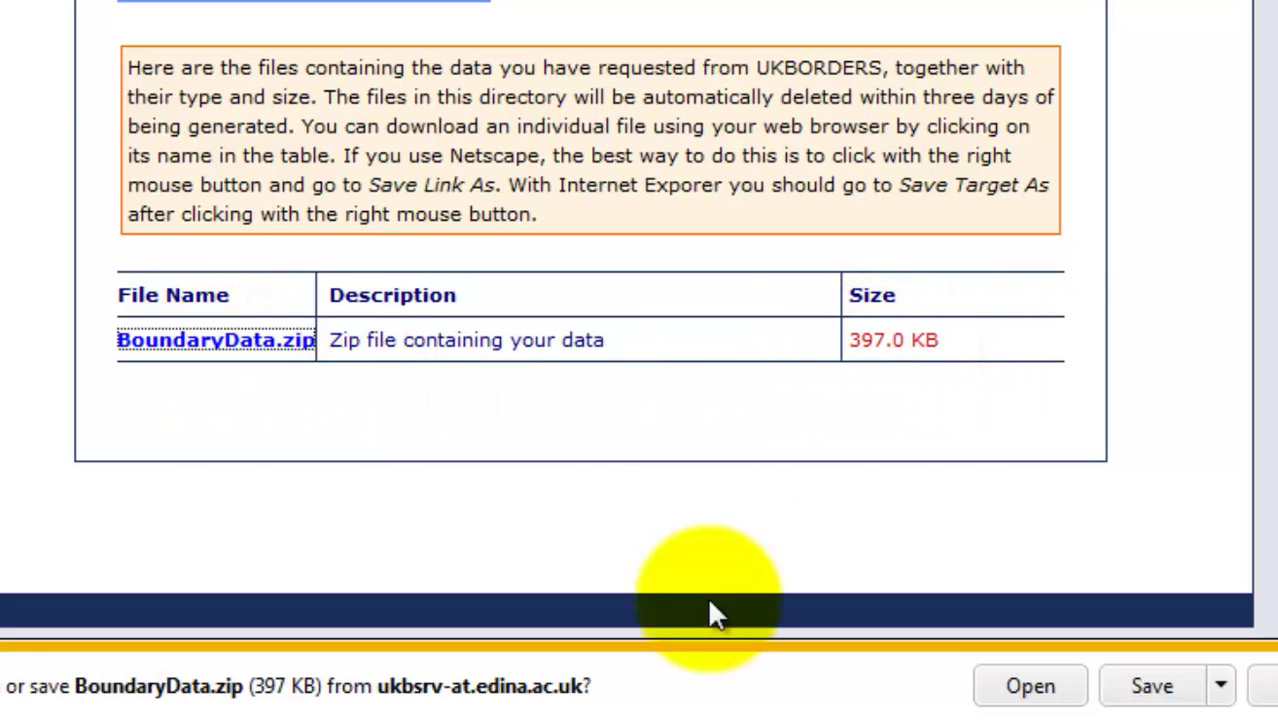
left_click(1205, 700)
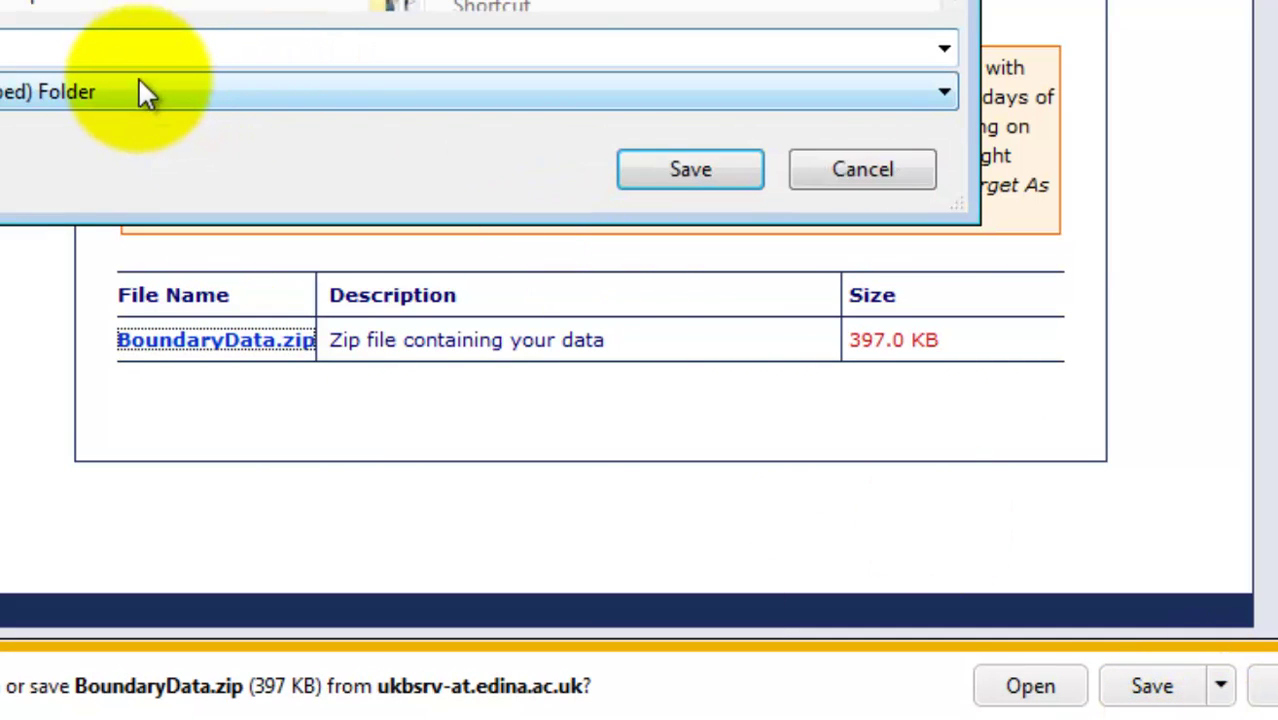
left_click(53, 88)
type("lsoa")
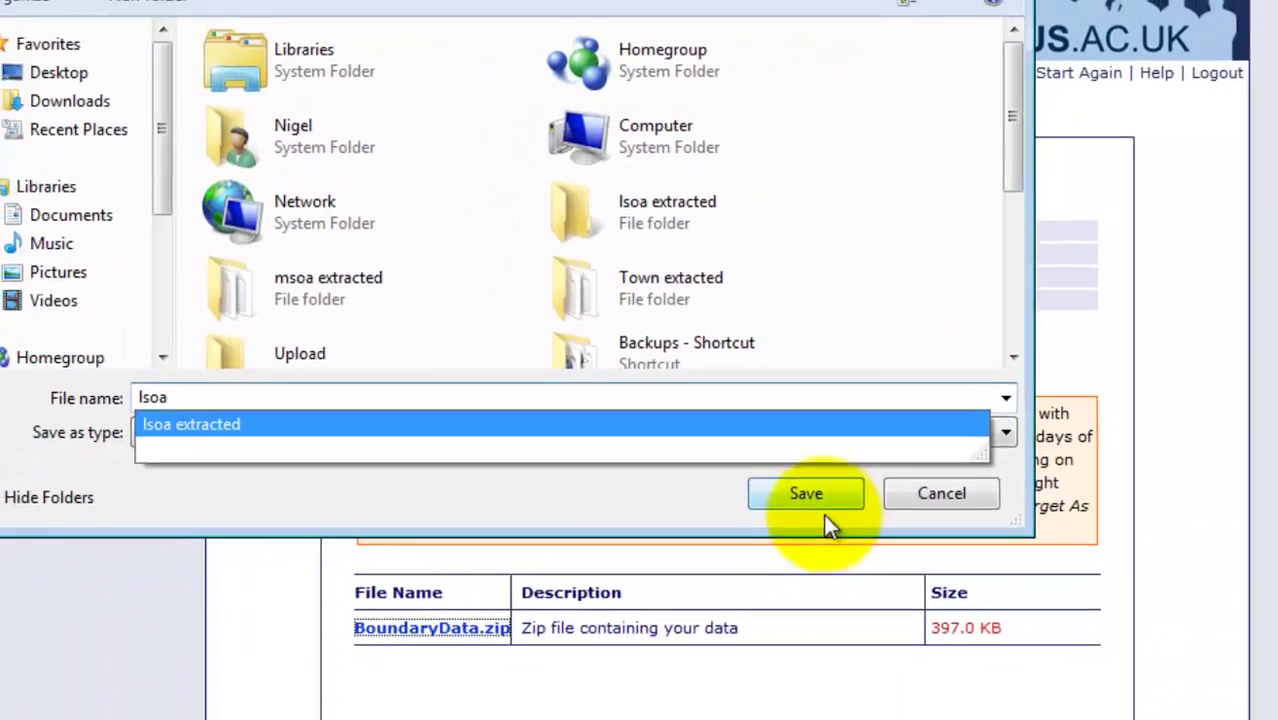
left_click(950, 558)
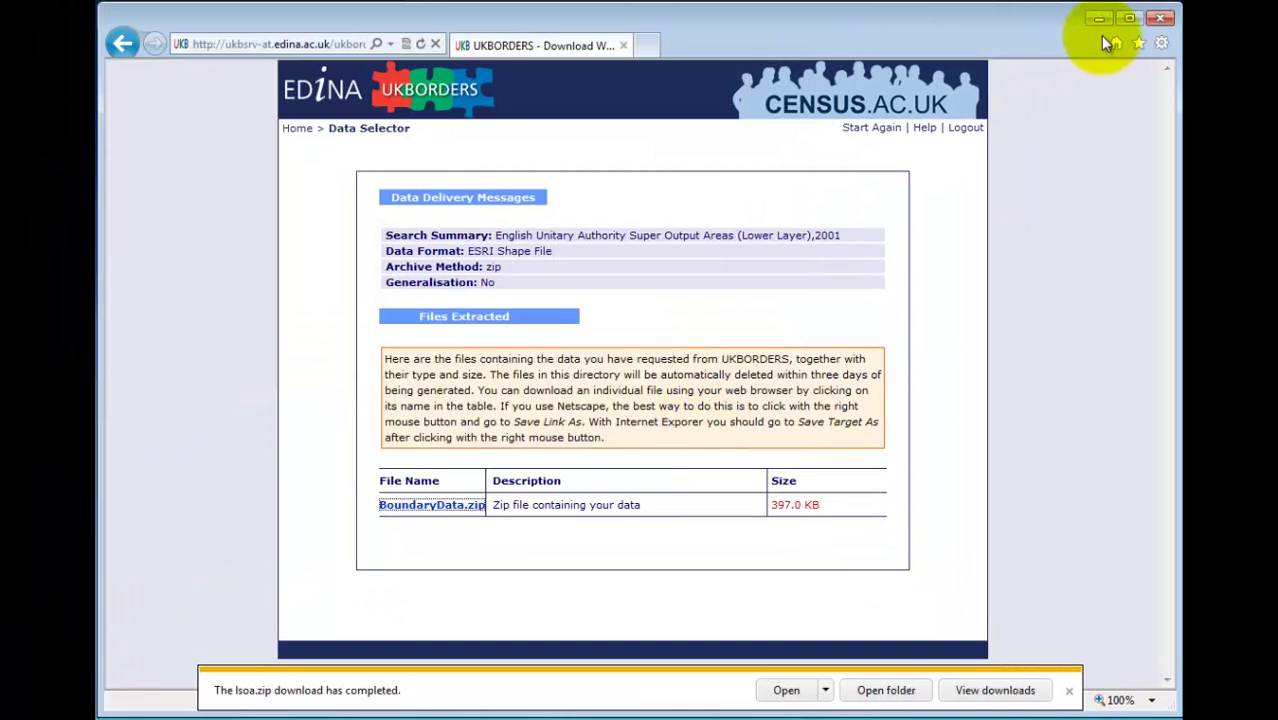
left_click(1160, 18)
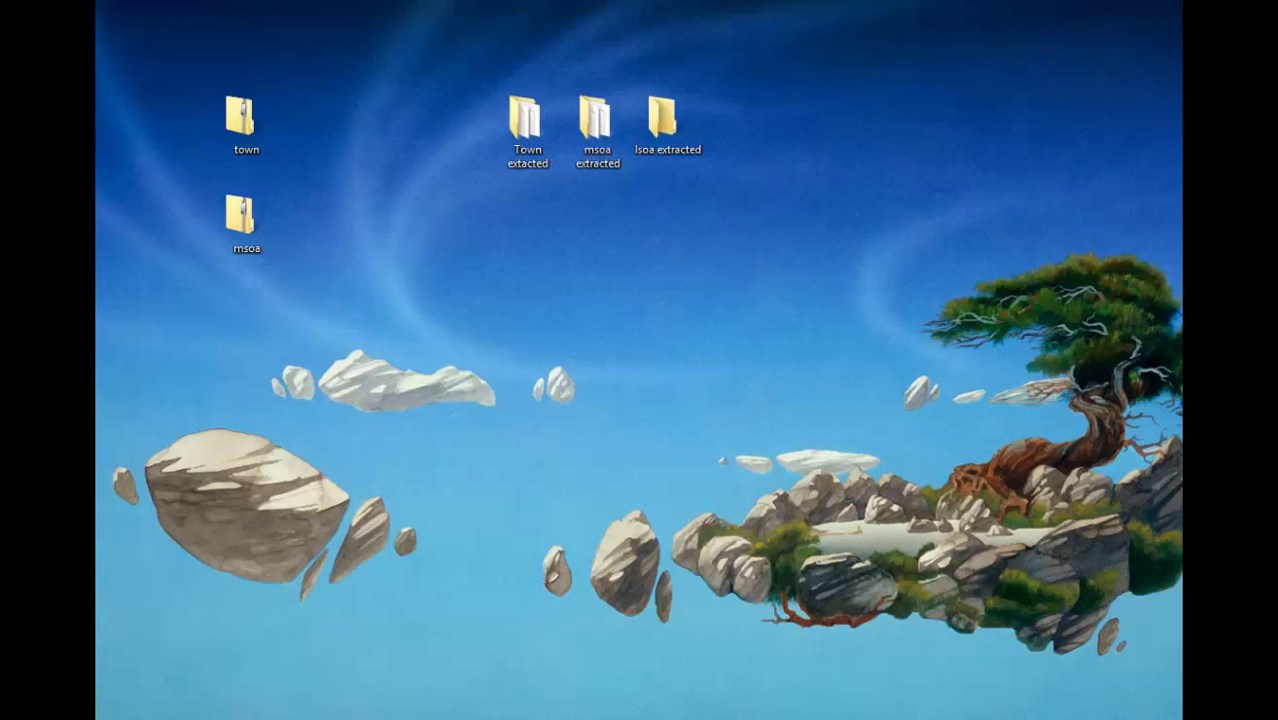
Copy the eight files from the lsoa zip into the 'lsoa extracted' folder
double_click(237, 300)
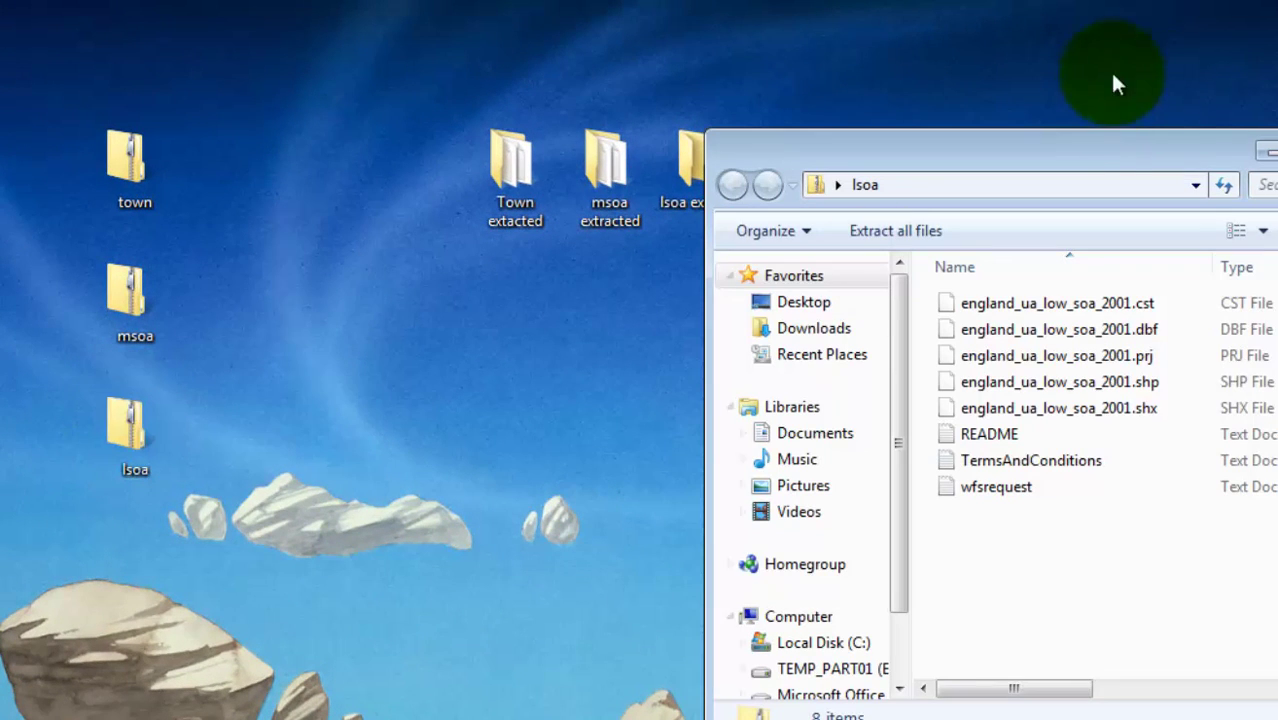
double_click(682, 162)
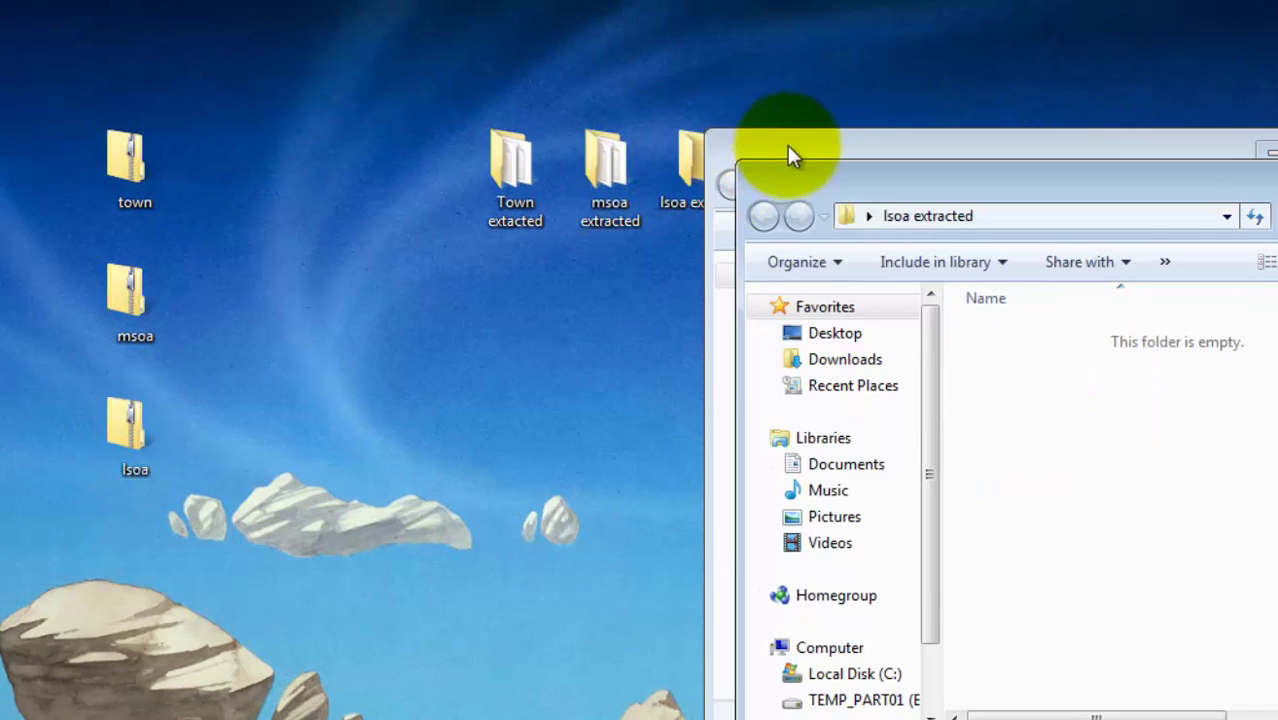
left_click_drag(792, 195, 134, 288)
left_click_drag(1021, 551, 965, 235)
left_click_drag(970, 316, 276, 591)
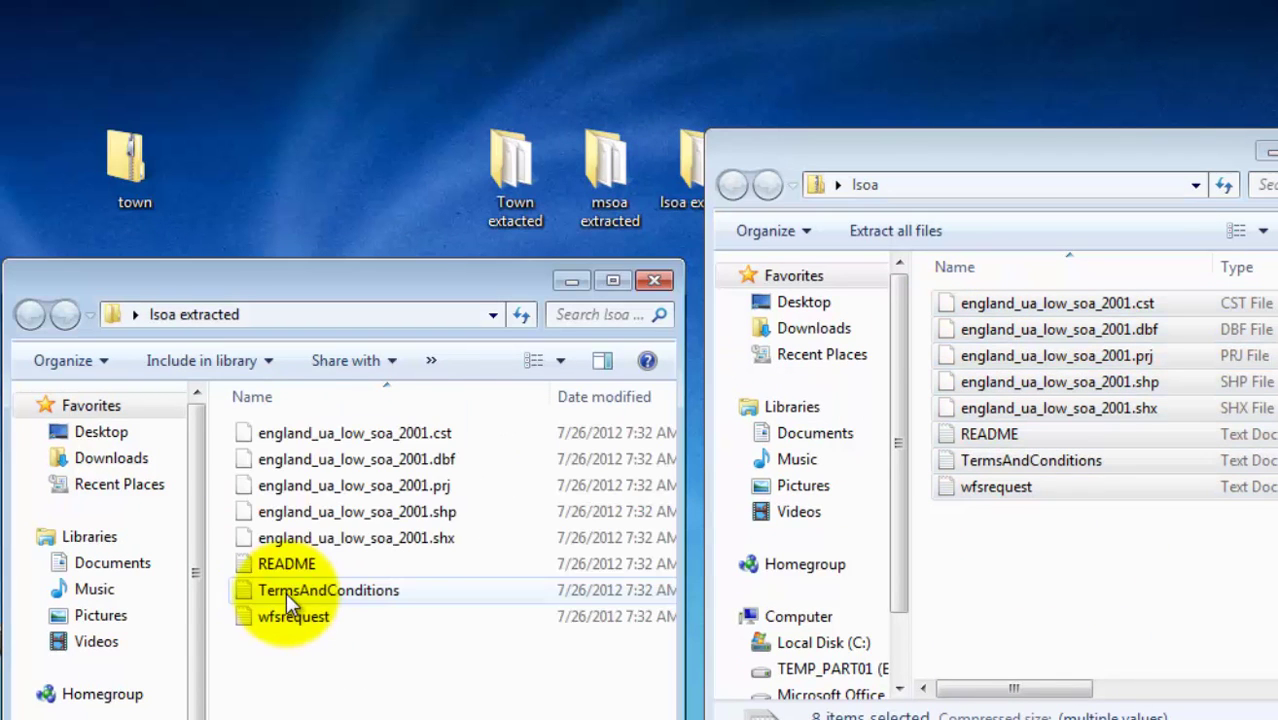
left_click(654, 280)
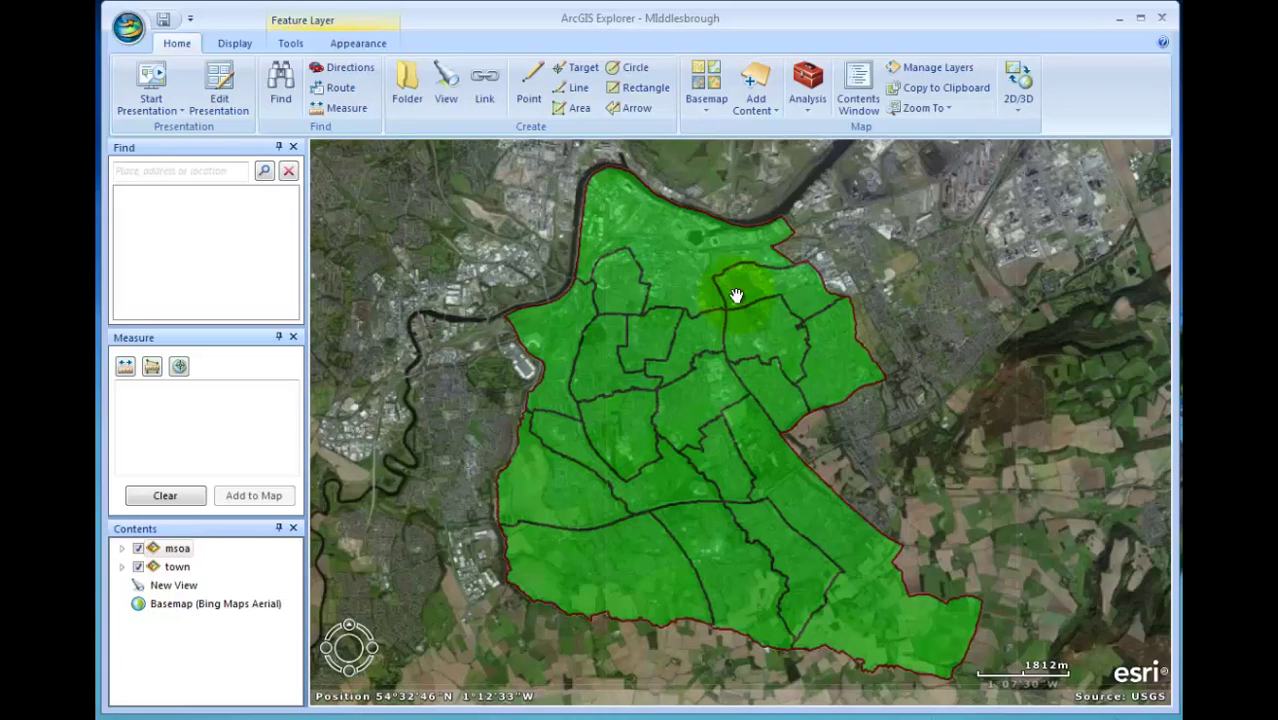
Add england_ua_low_soa_2001.shp from Desktop\lsoa extracted as a shapefile layer
left_click(770, 112)
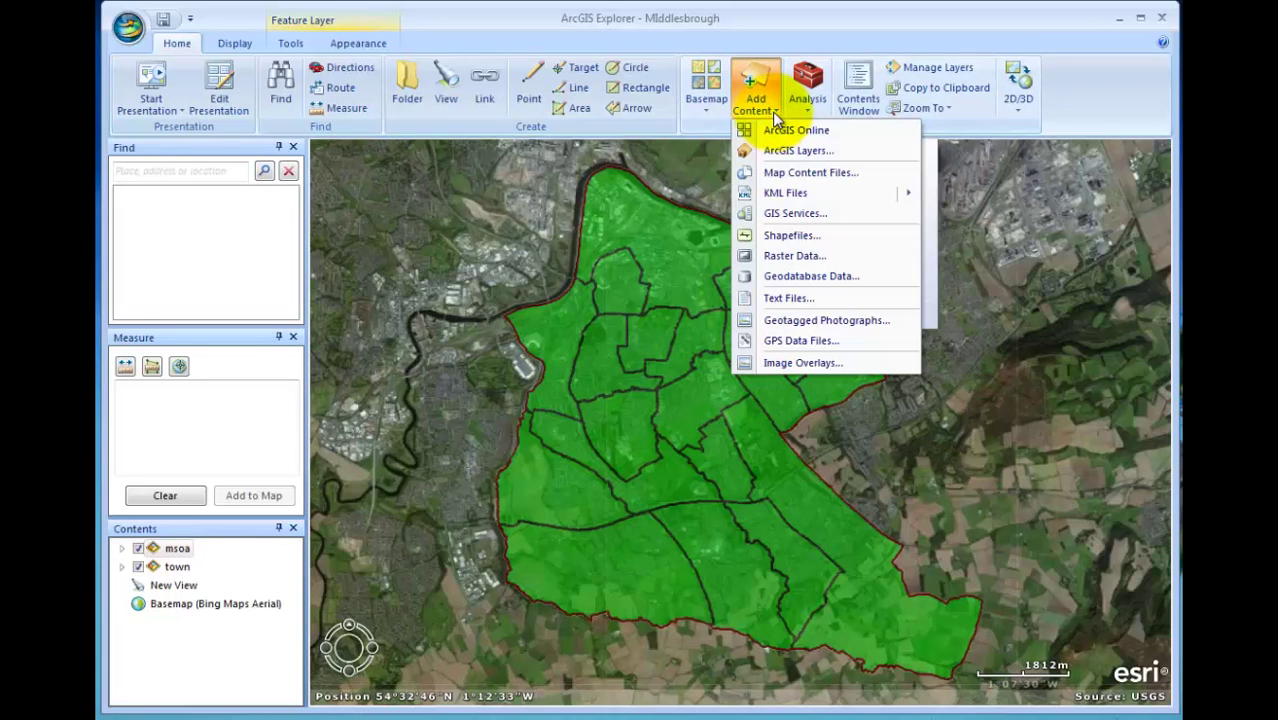
left_click(787, 236)
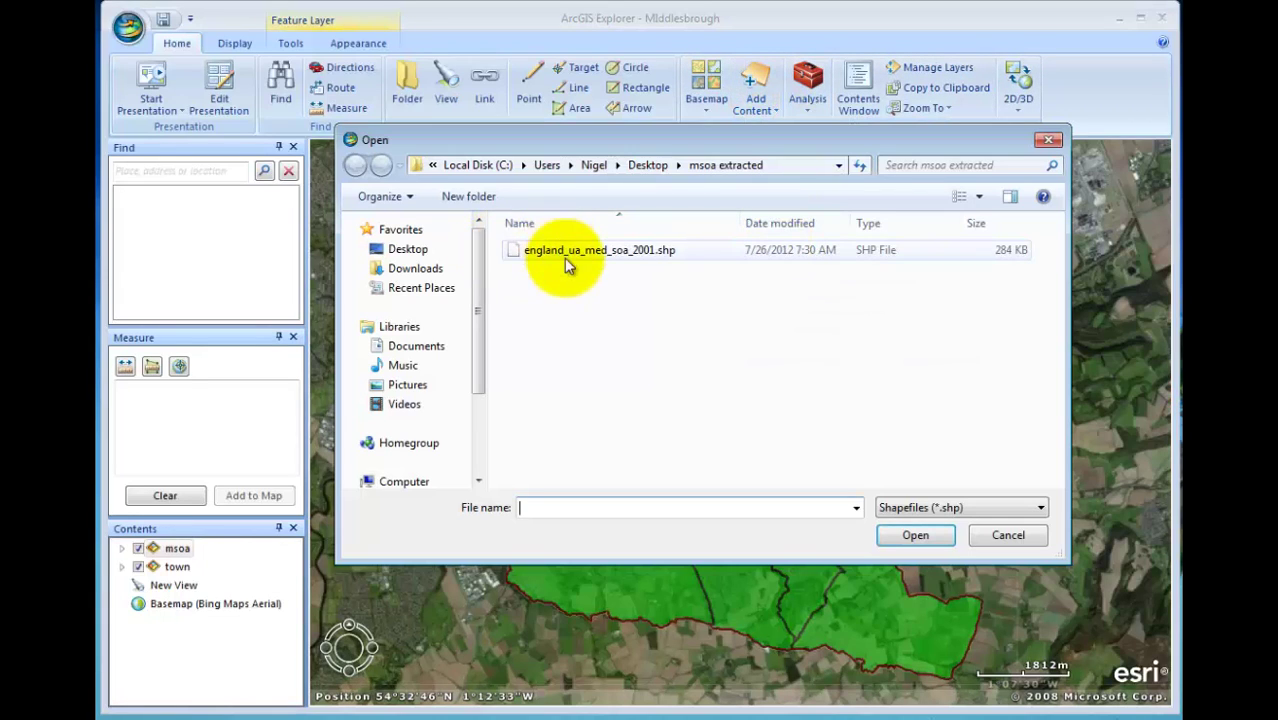
left_click(679, 165)
left_click(648, 165)
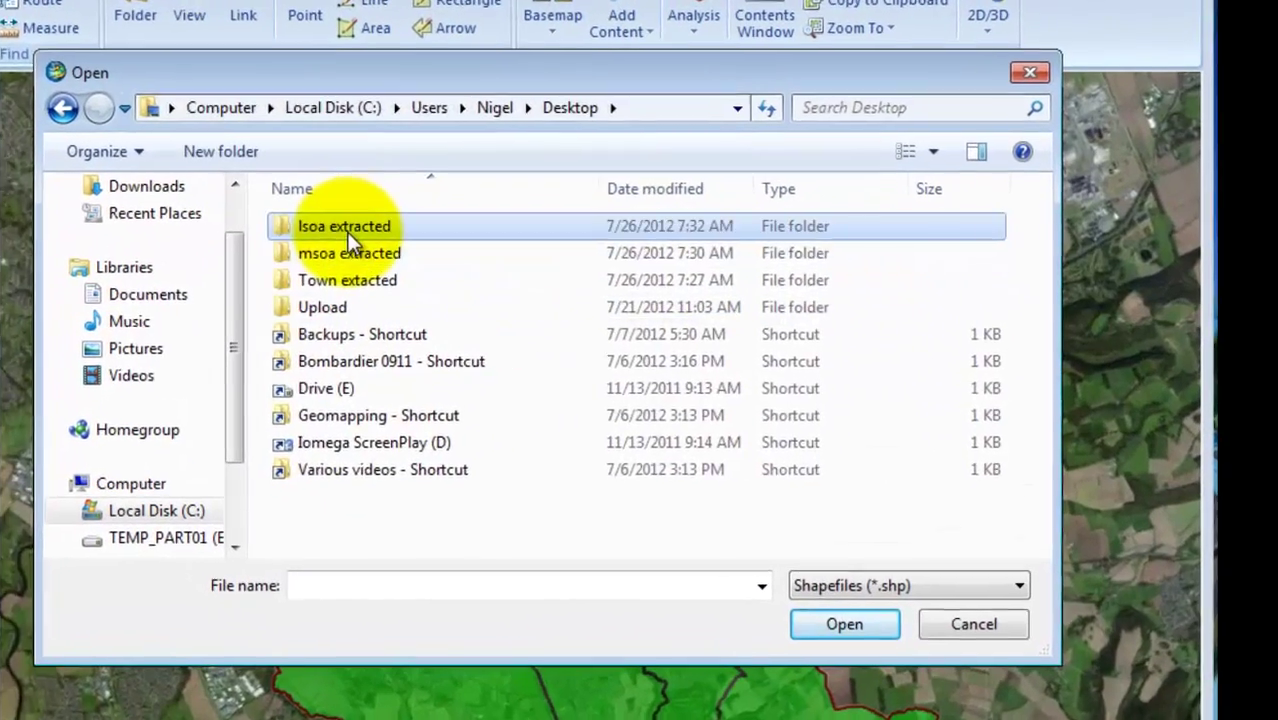
double_click(550, 250)
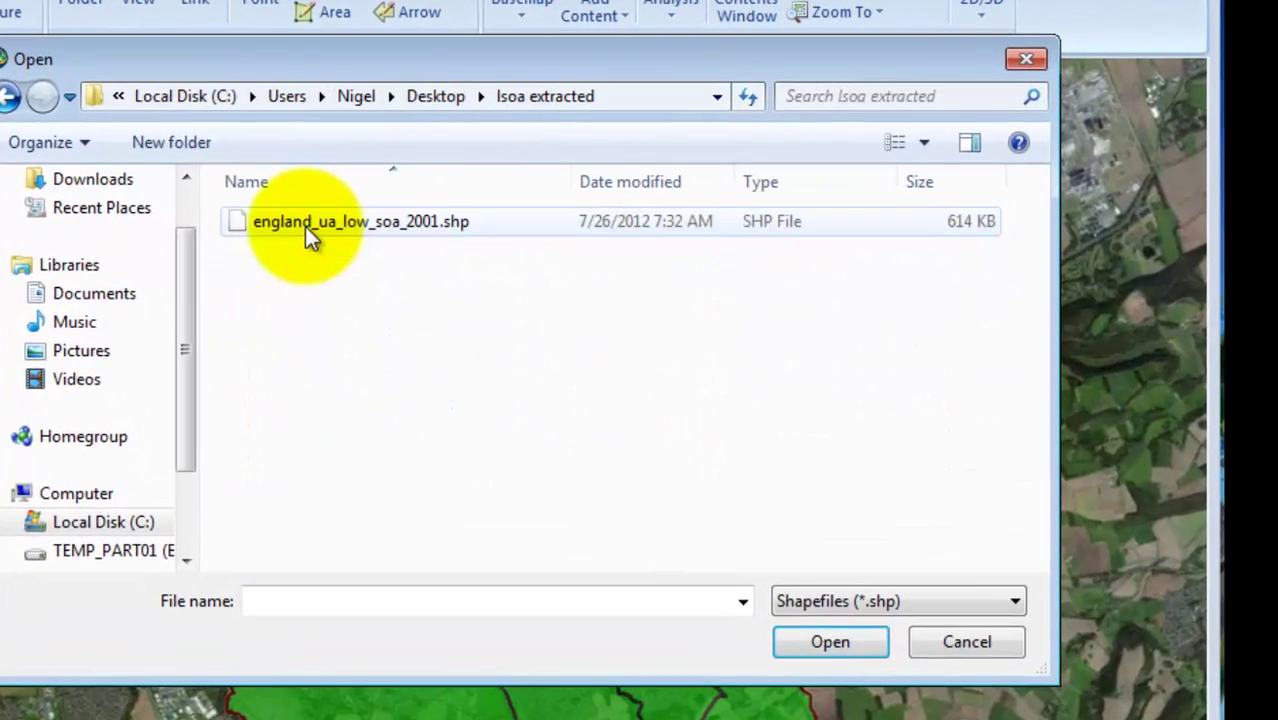
double_click(315, 224)
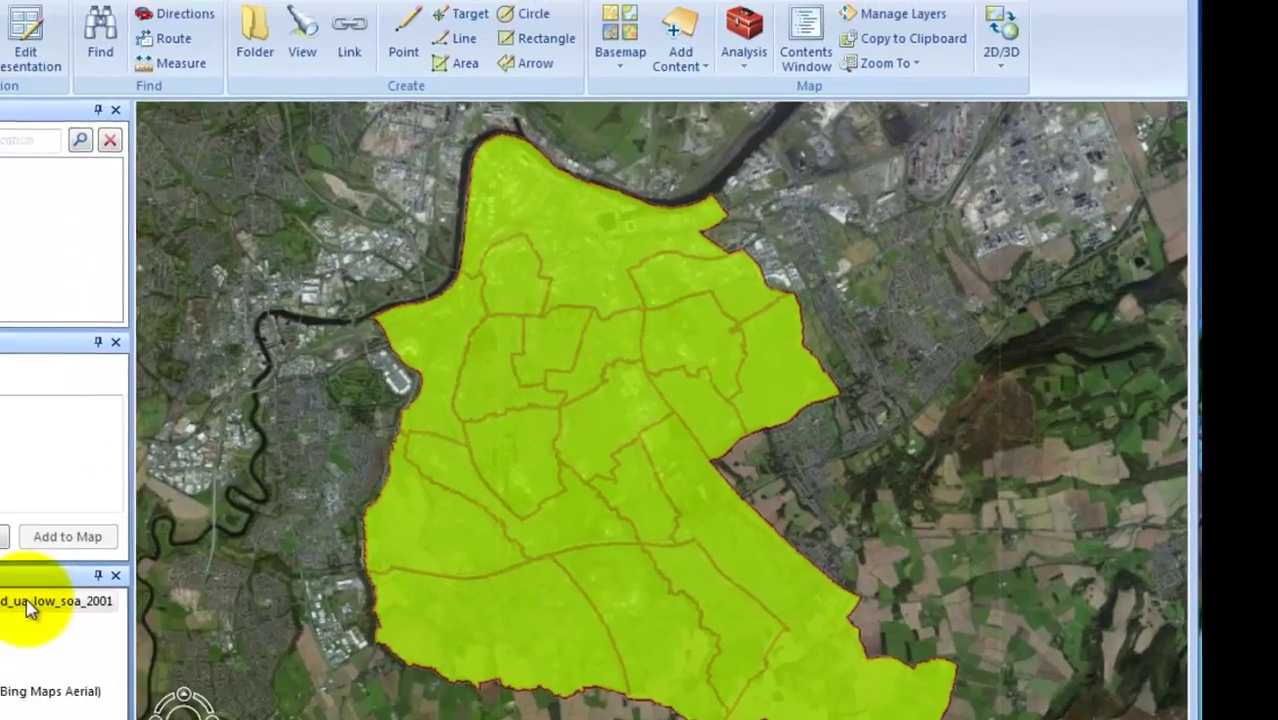
Rename the new boundary layer to lsoa
left_click(236, 533)
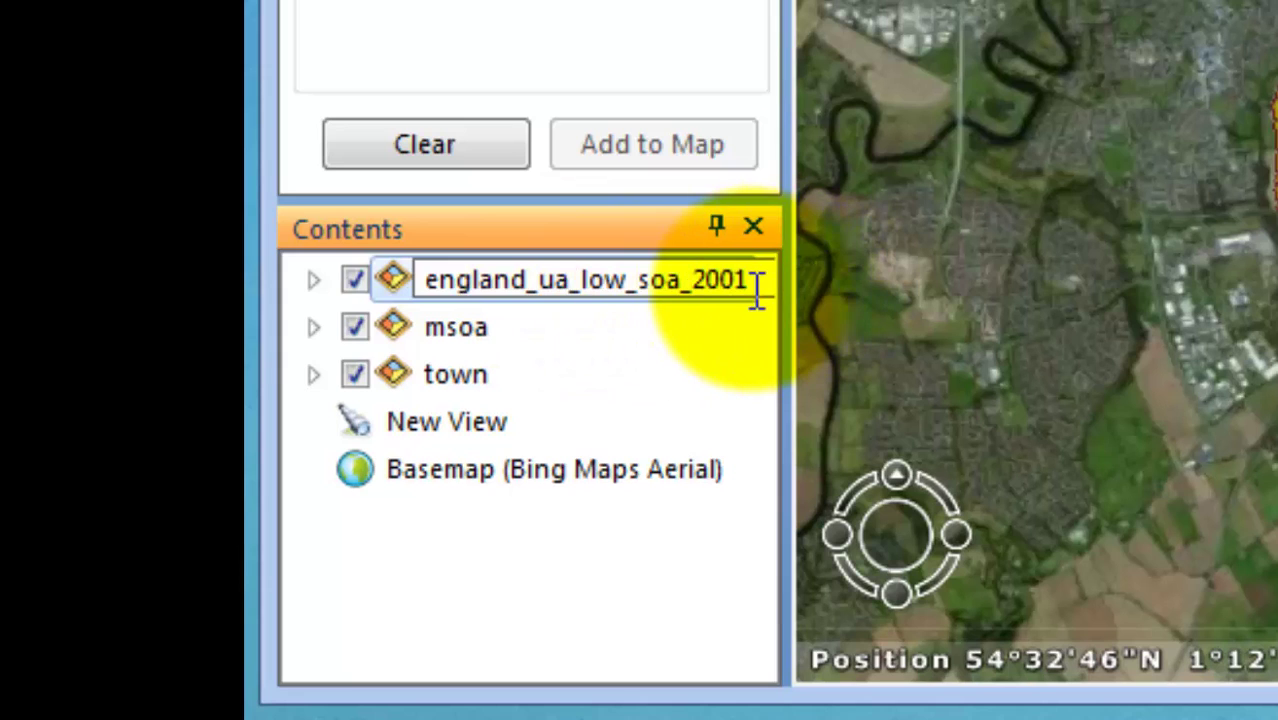
left_click_drag(648, 355, 261, 356)
type("lsoa")
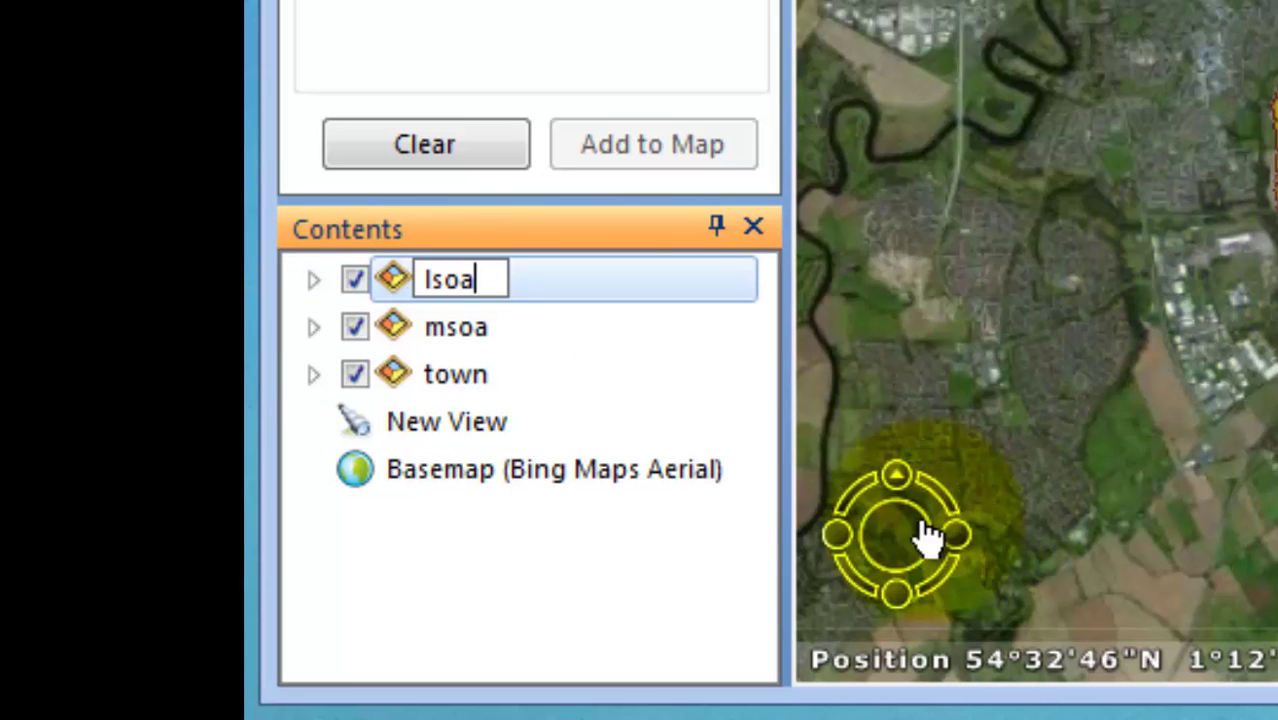
left_click(604, 578)
Give the lsoa layer an orange Solid Fill with Outline, then hide it
left_click(462, 285)
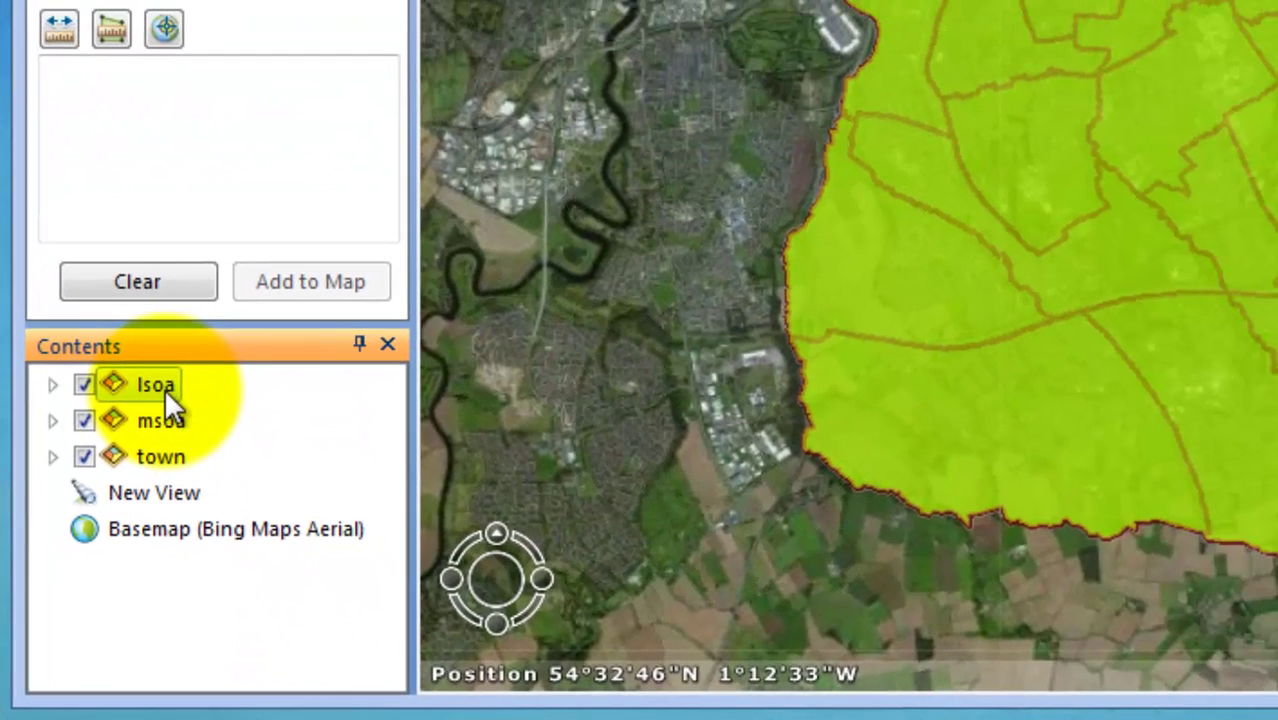
right_click(459, 288)
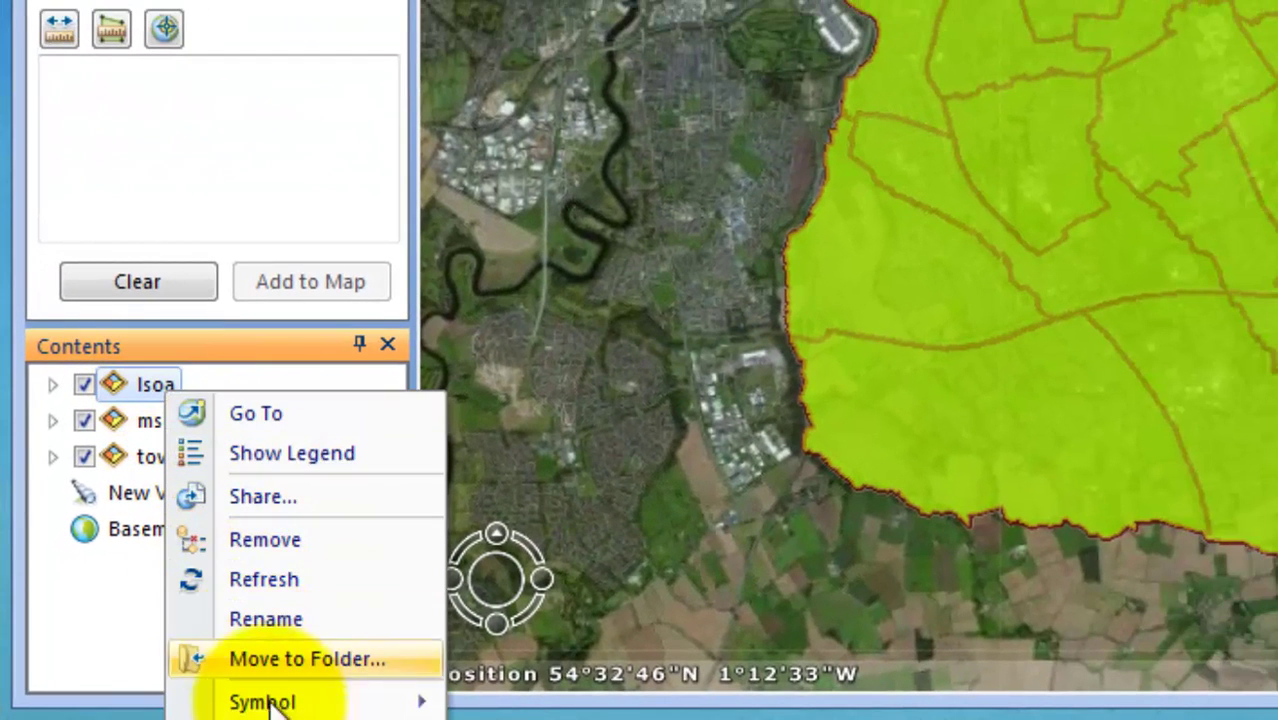
mouse_move(273, 705)
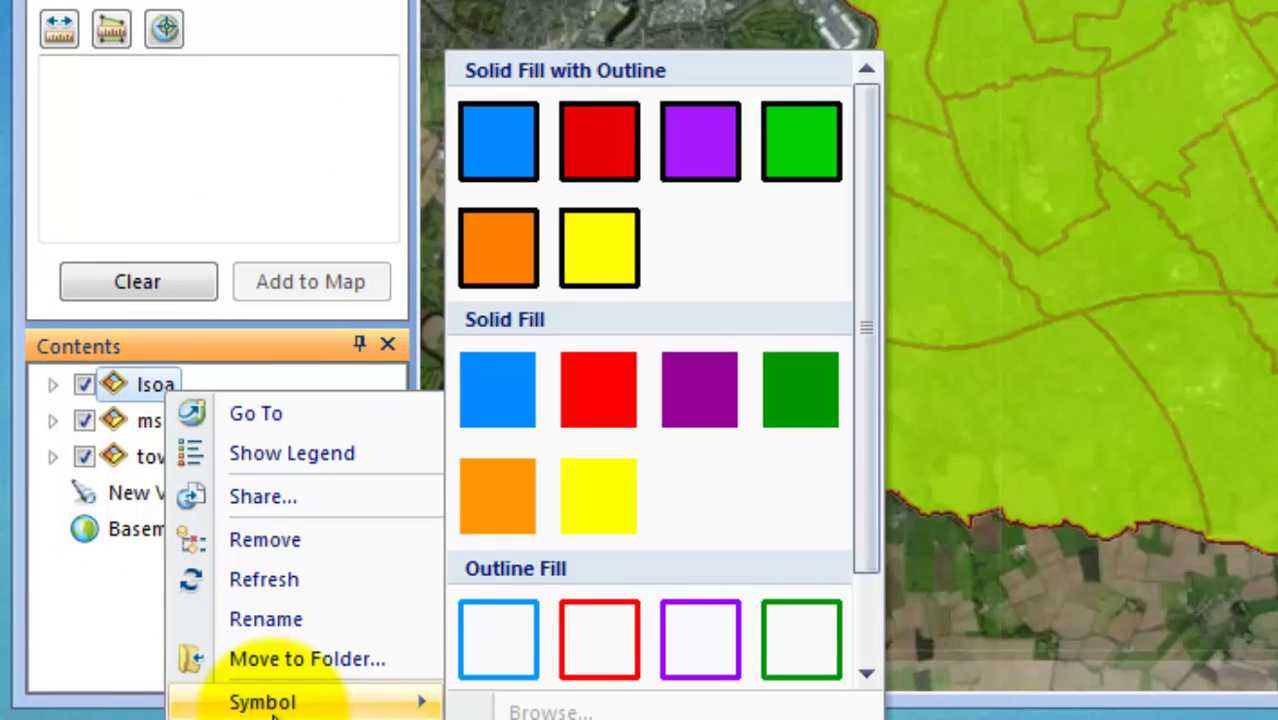
left_click(500, 247)
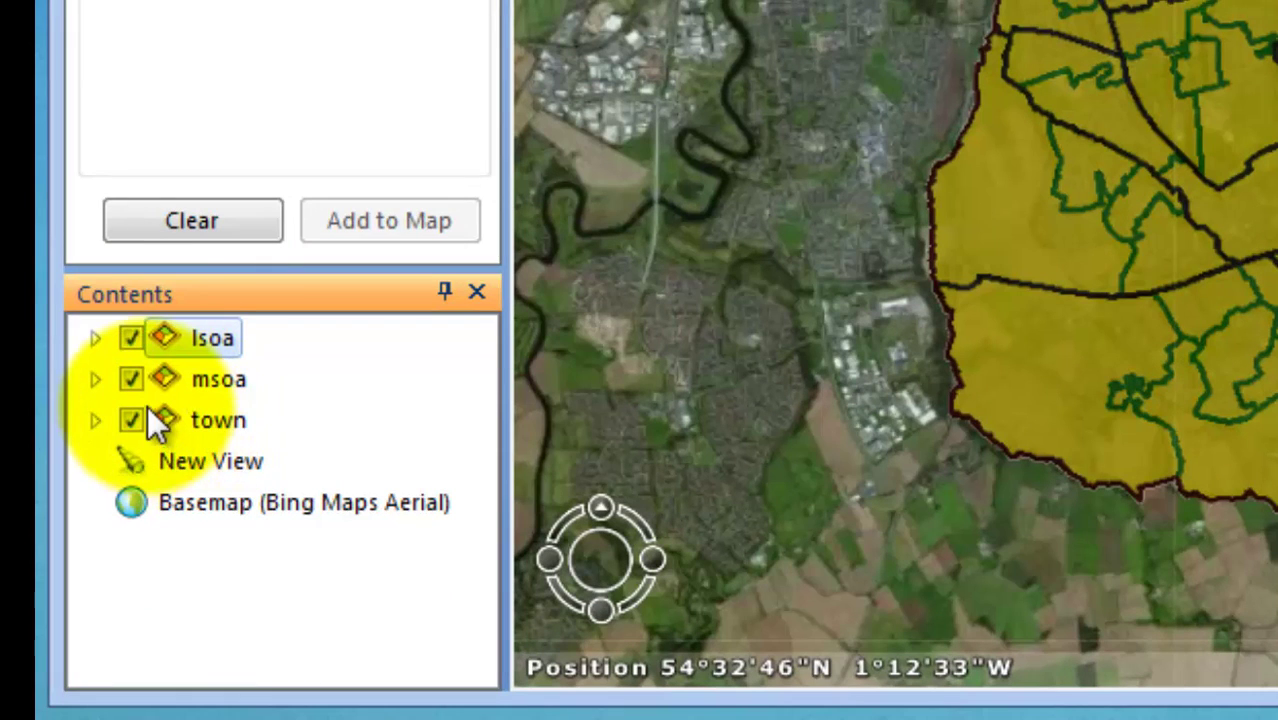
left_click(131, 338)
Hide msoa and identify the Middlesbrough Unitary Authority town boundary
left_click(131, 379)
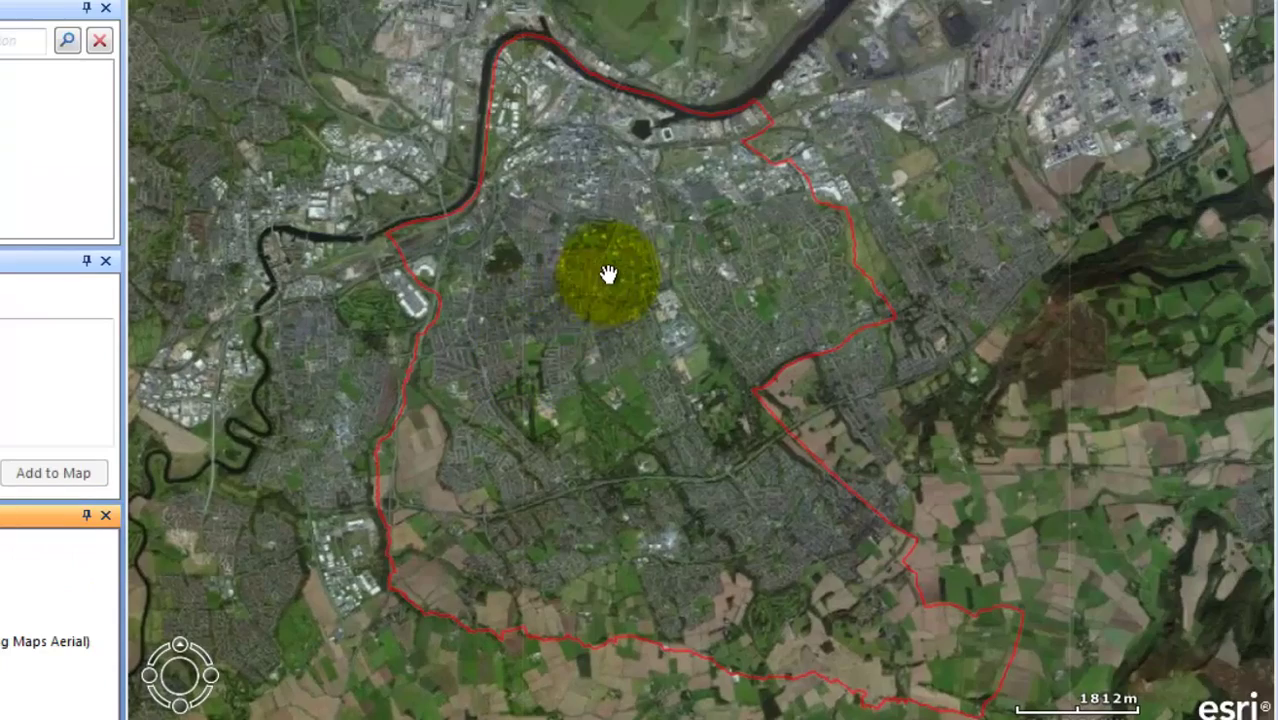
left_click(645, 206)
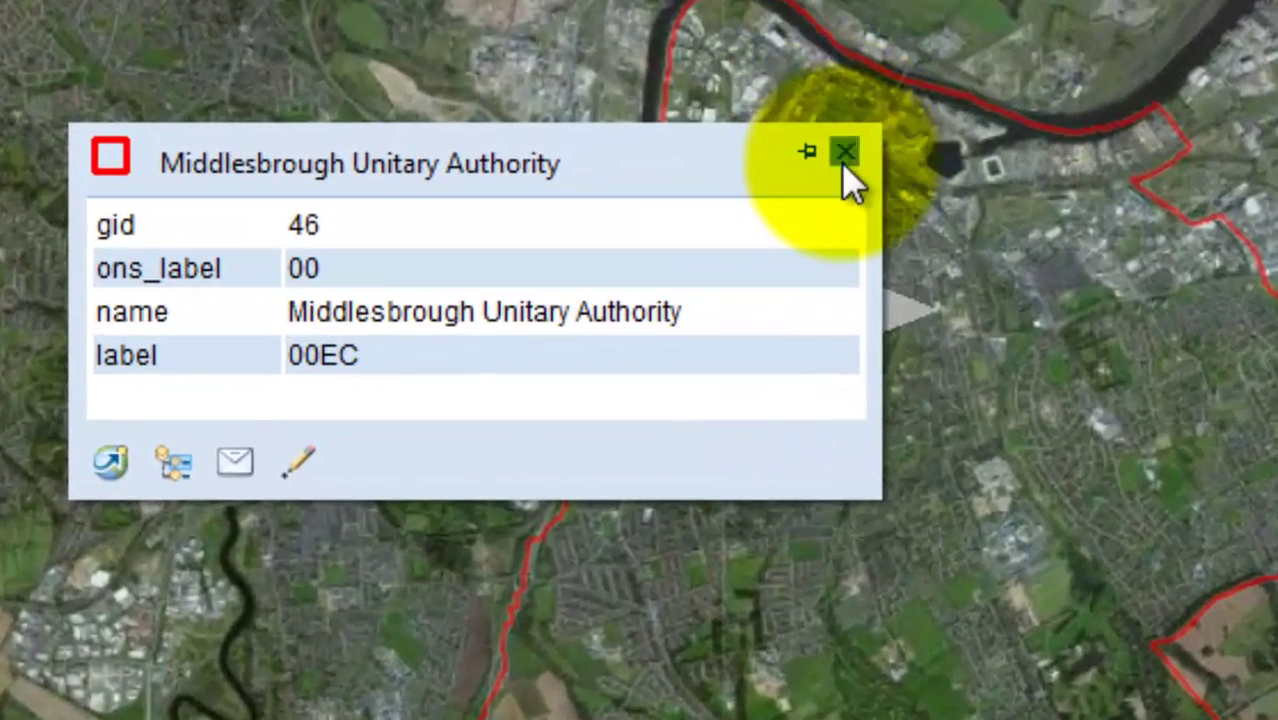
left_click(845, 155)
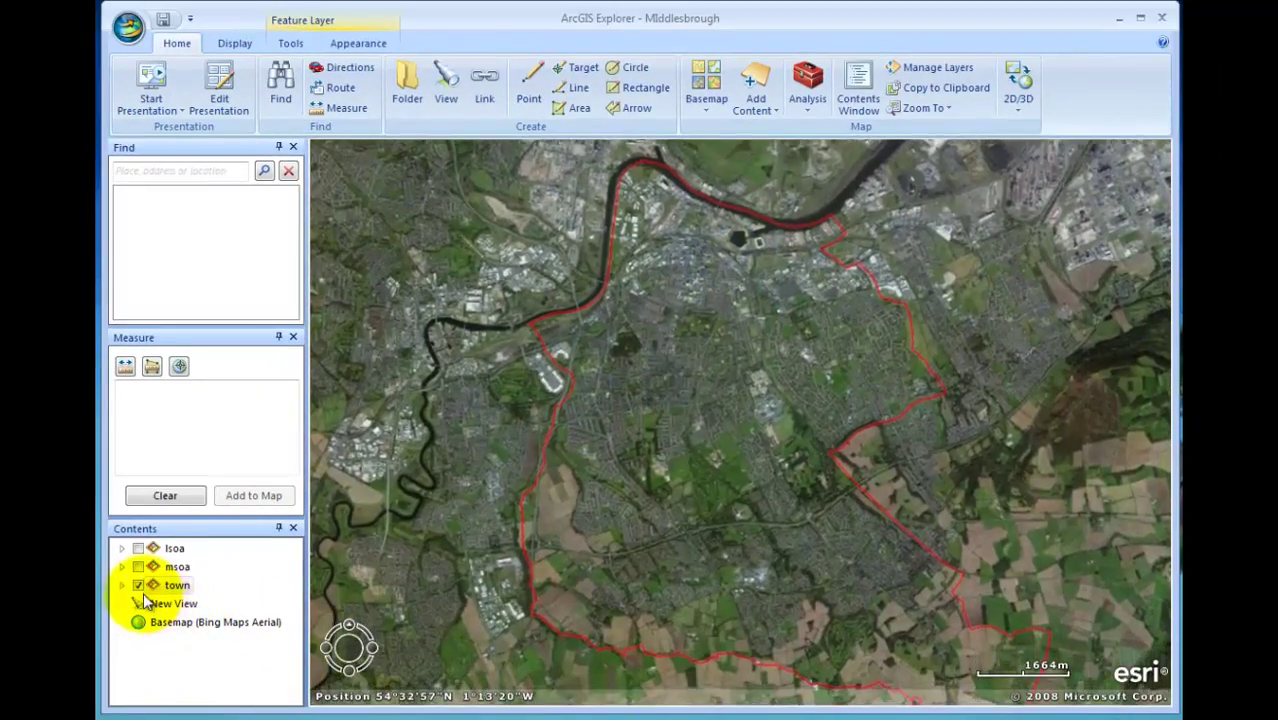
Hide the town layer, identify msoa area Middlesbrough 018, then display only lsoa
left_click(138, 585)
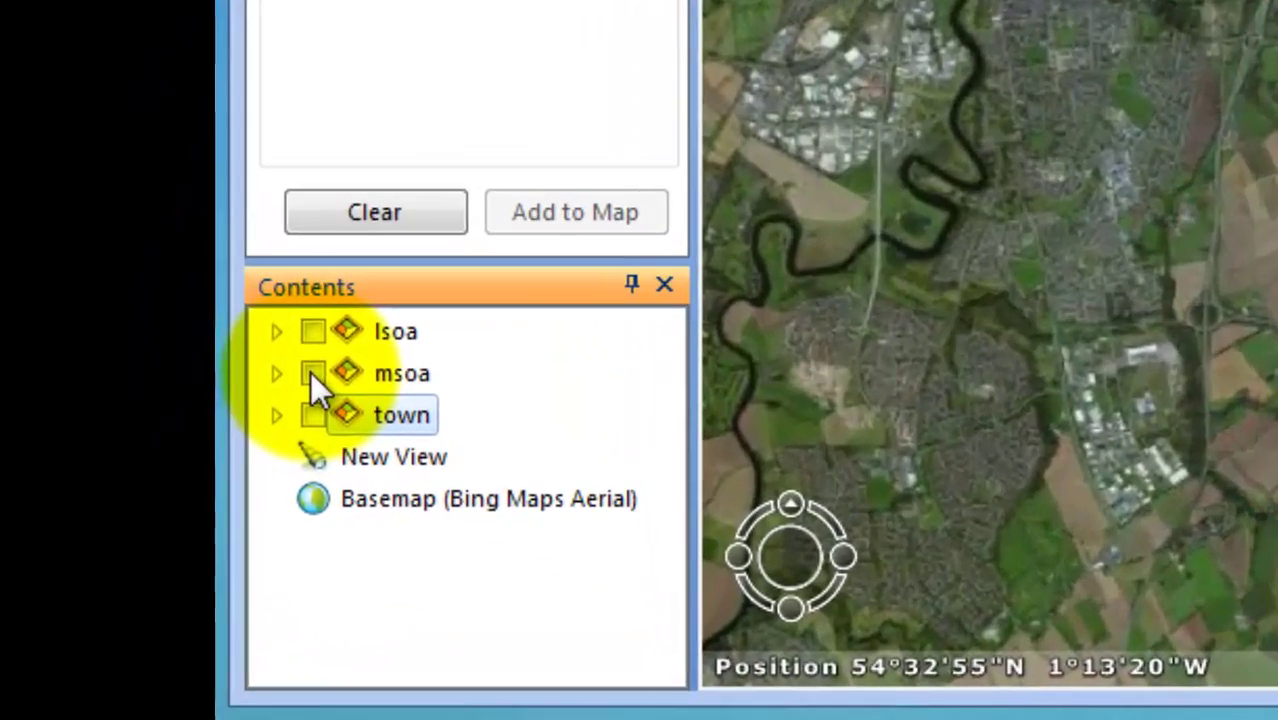
left_click(312, 373)
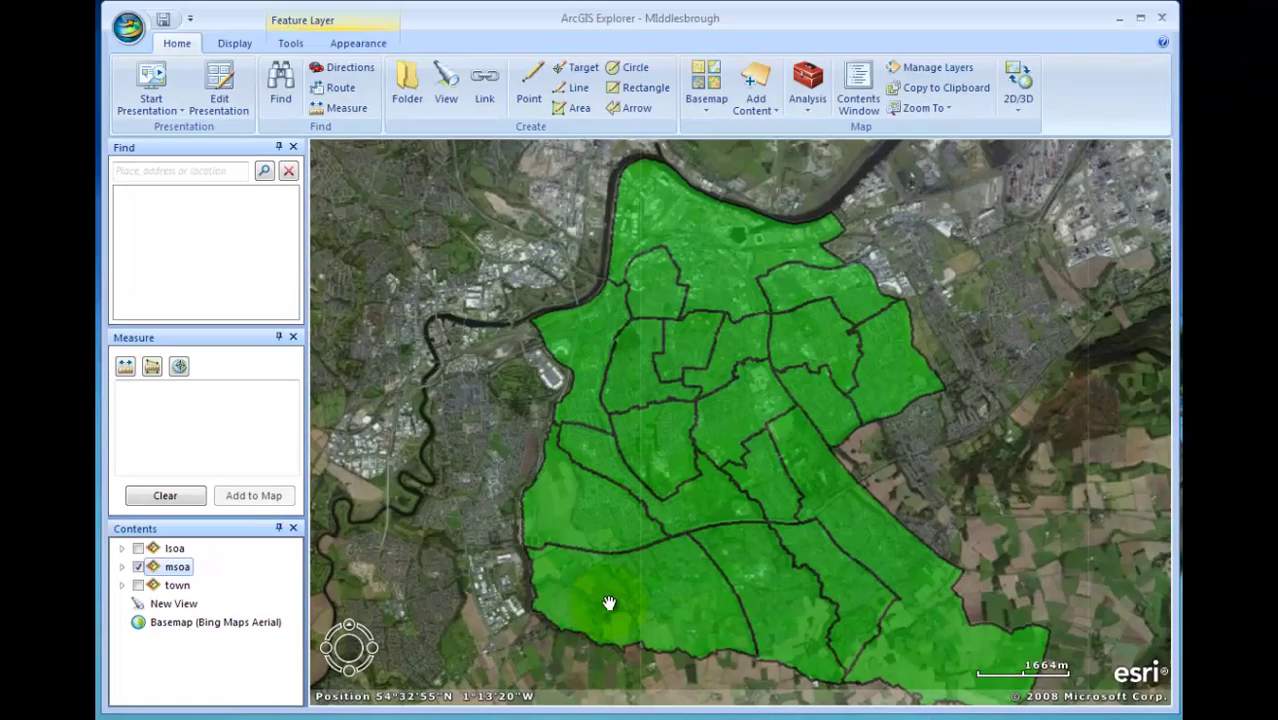
left_click(609, 603)
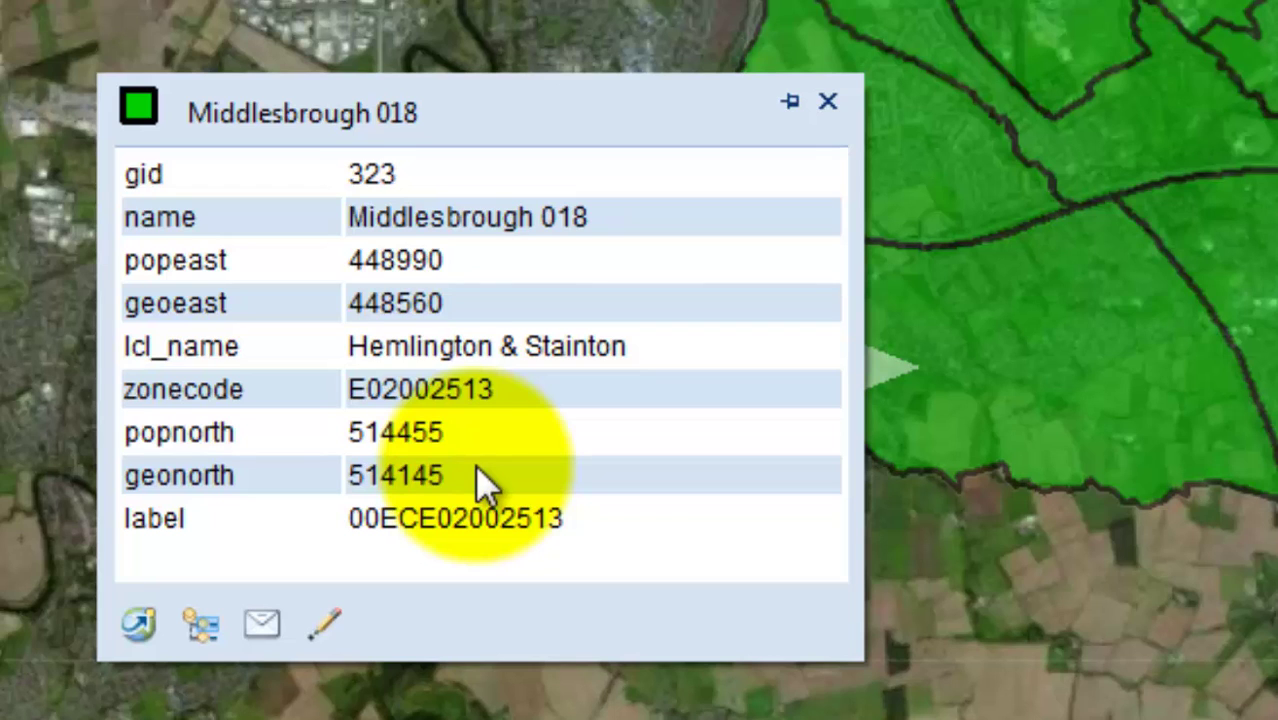
left_click(828, 104)
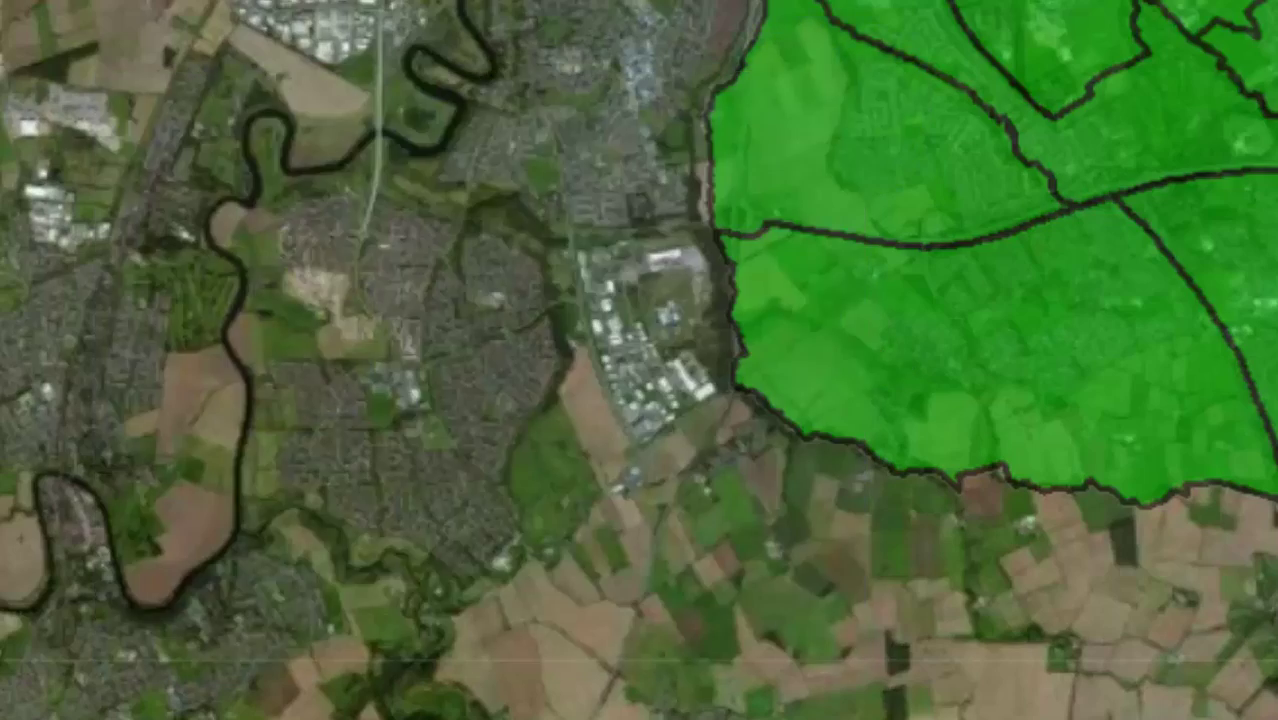
left_click(322, 294)
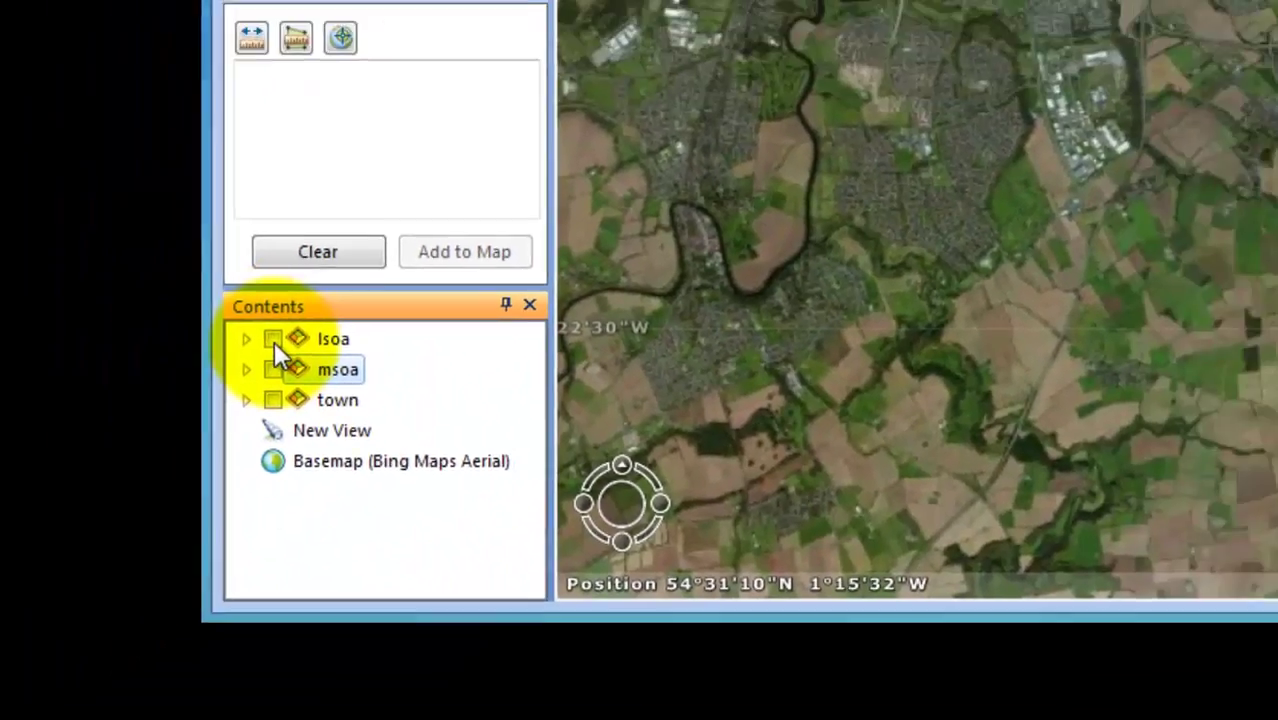
left_click(274, 341)
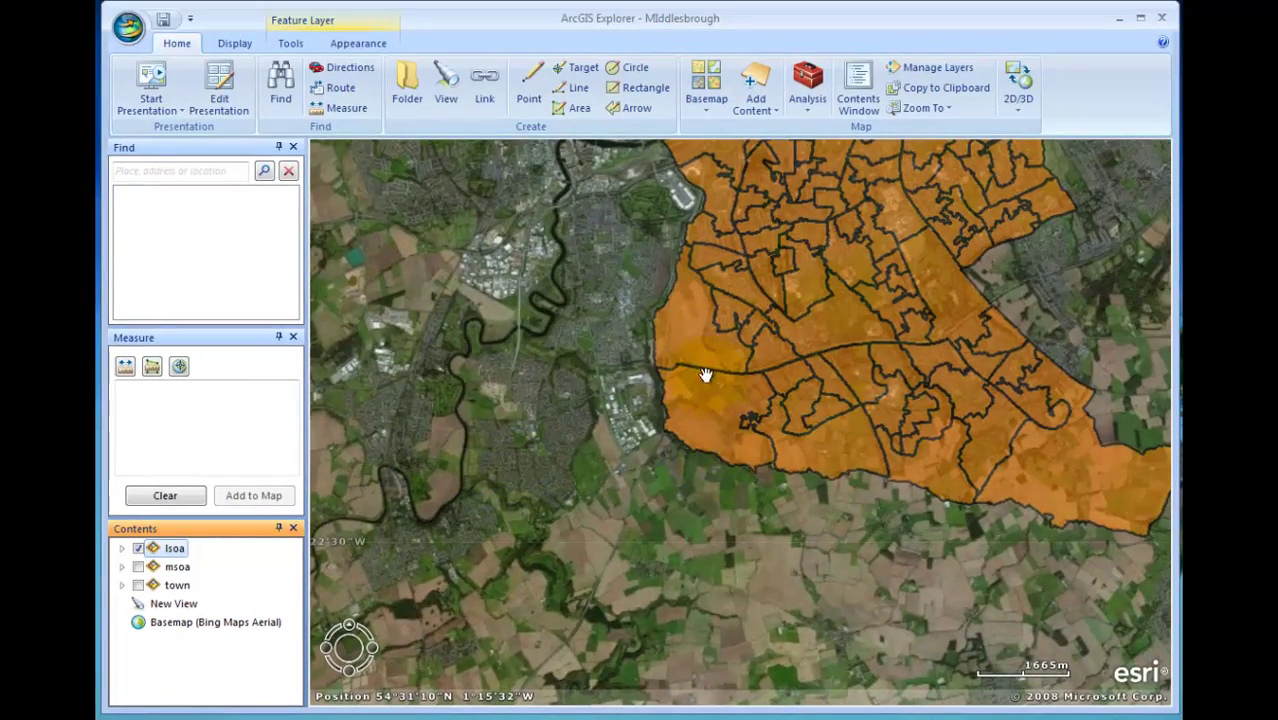
Identify the southern lsoa area Middlesbrough 018A, then dismiss its details popup
scroll(801, 376, "up", 2)
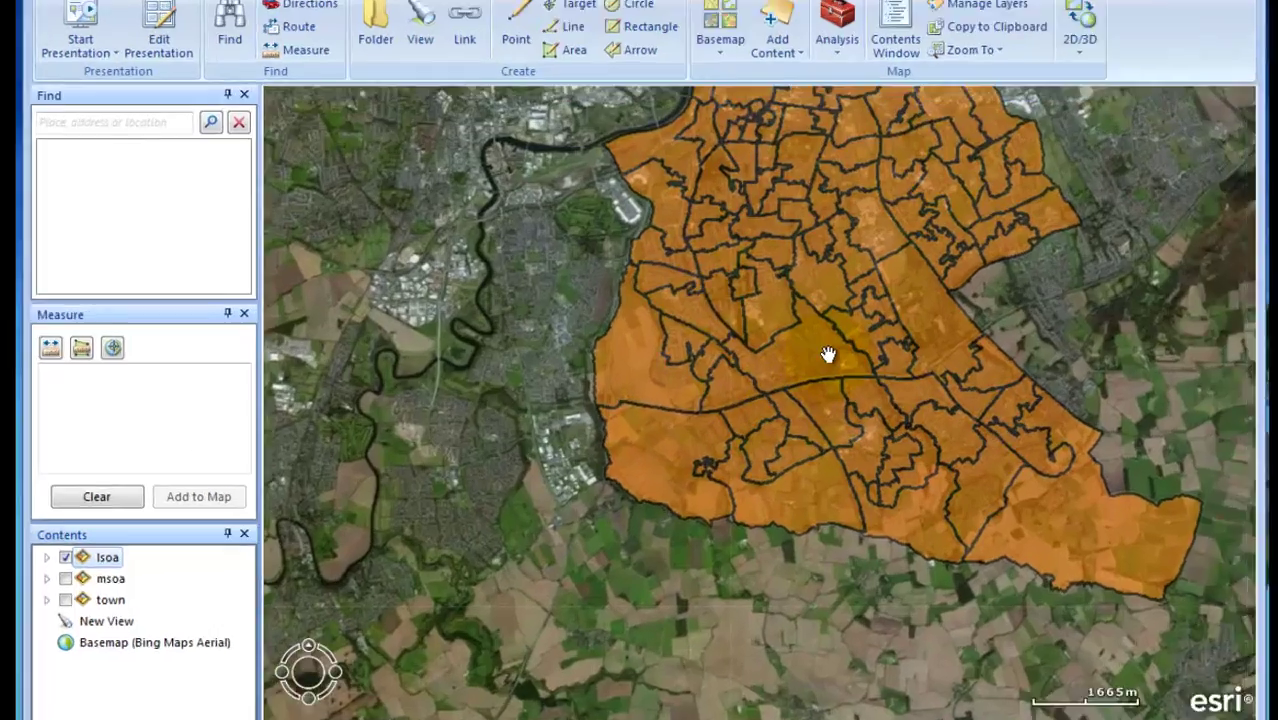
left_click(828, 354)
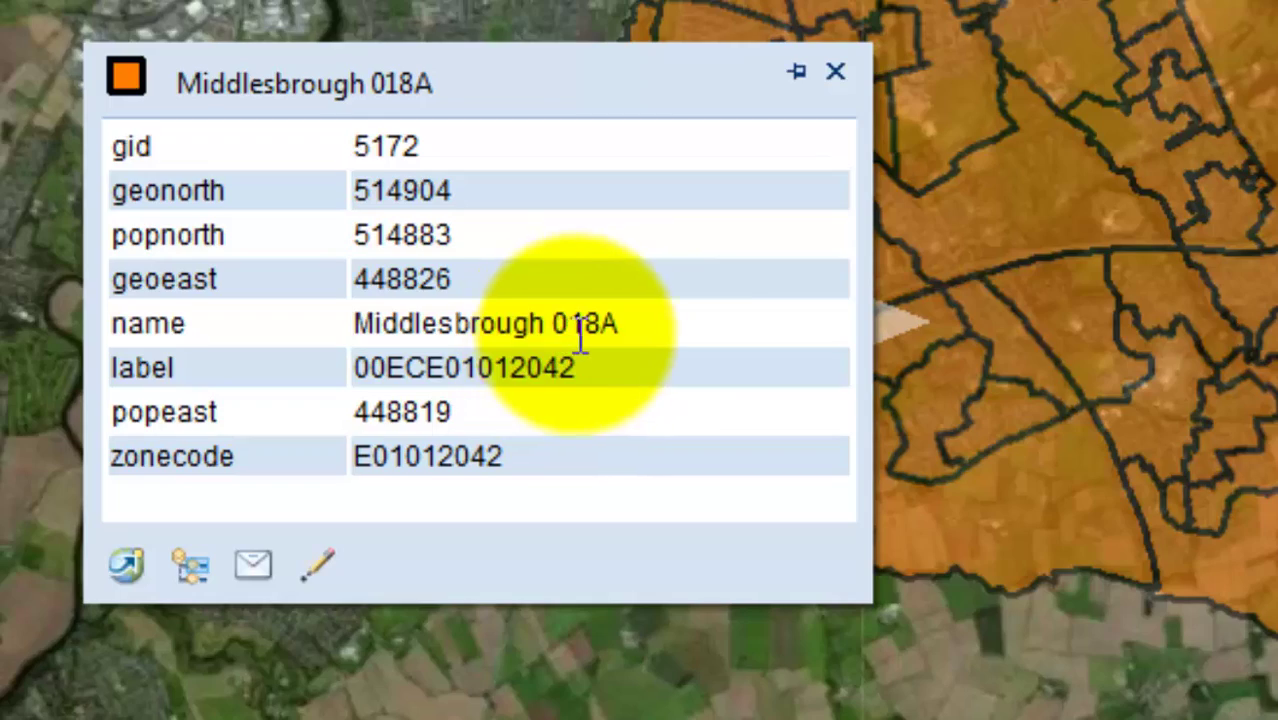
left_click(834, 72)
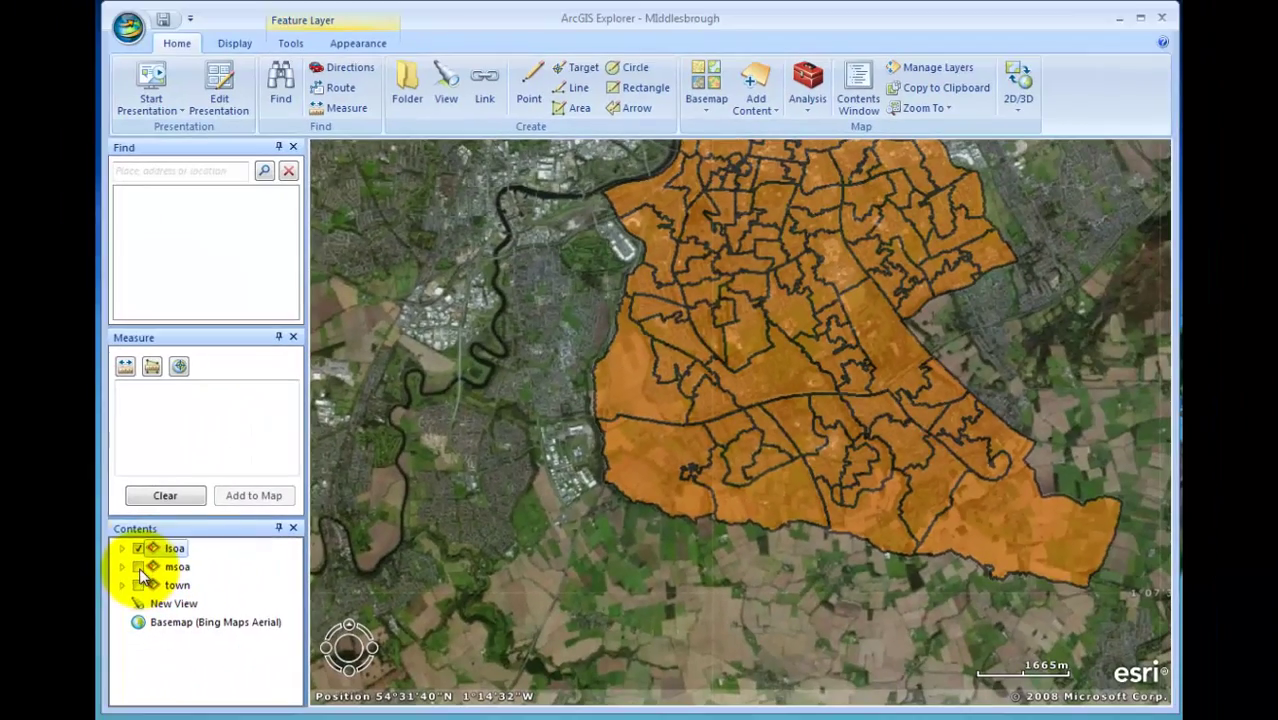
Show the msoa layer over lsoa again, recentre Middlesbrough, and save the map
left_click(139, 586)
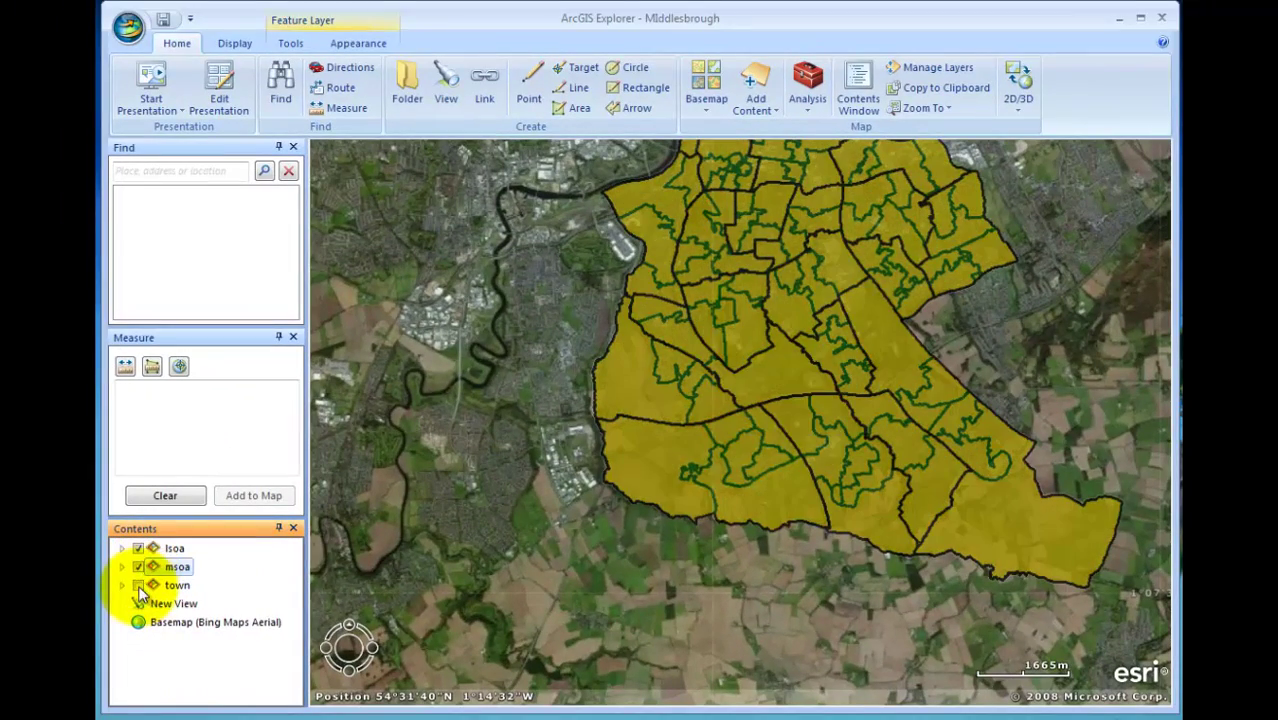
left_click_drag(887, 408, 847, 508)
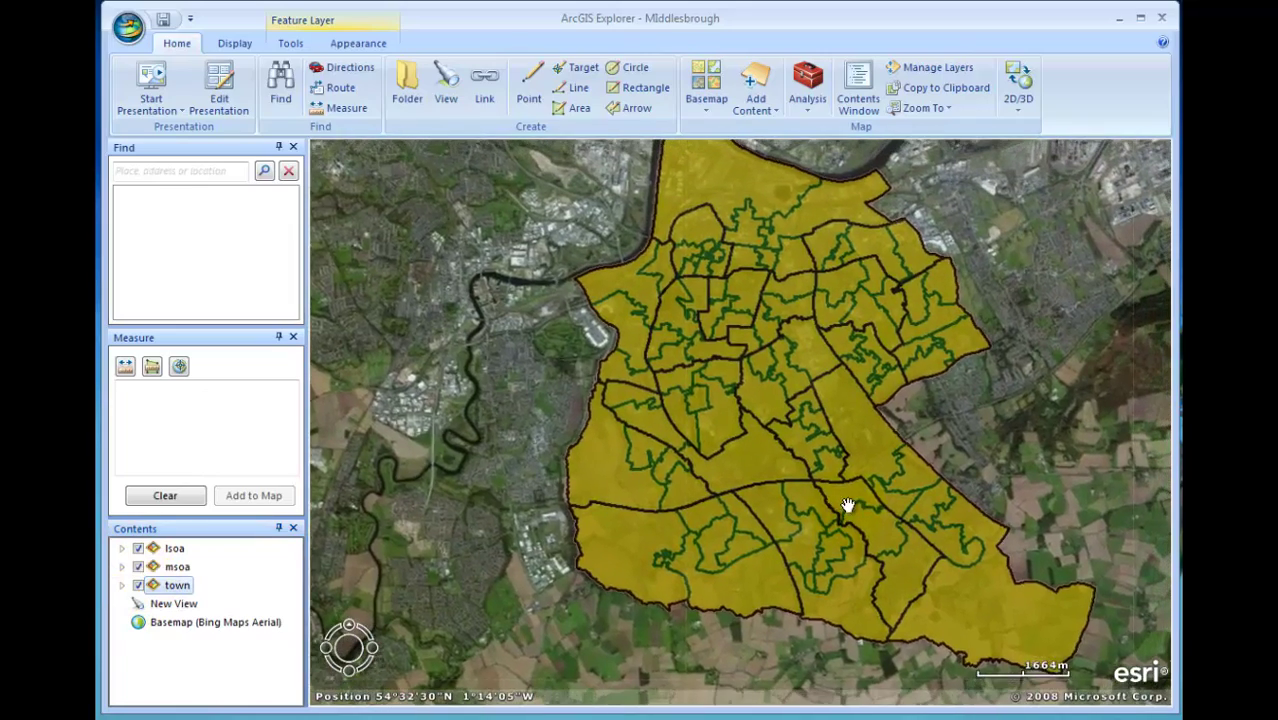
left_click(128, 26)
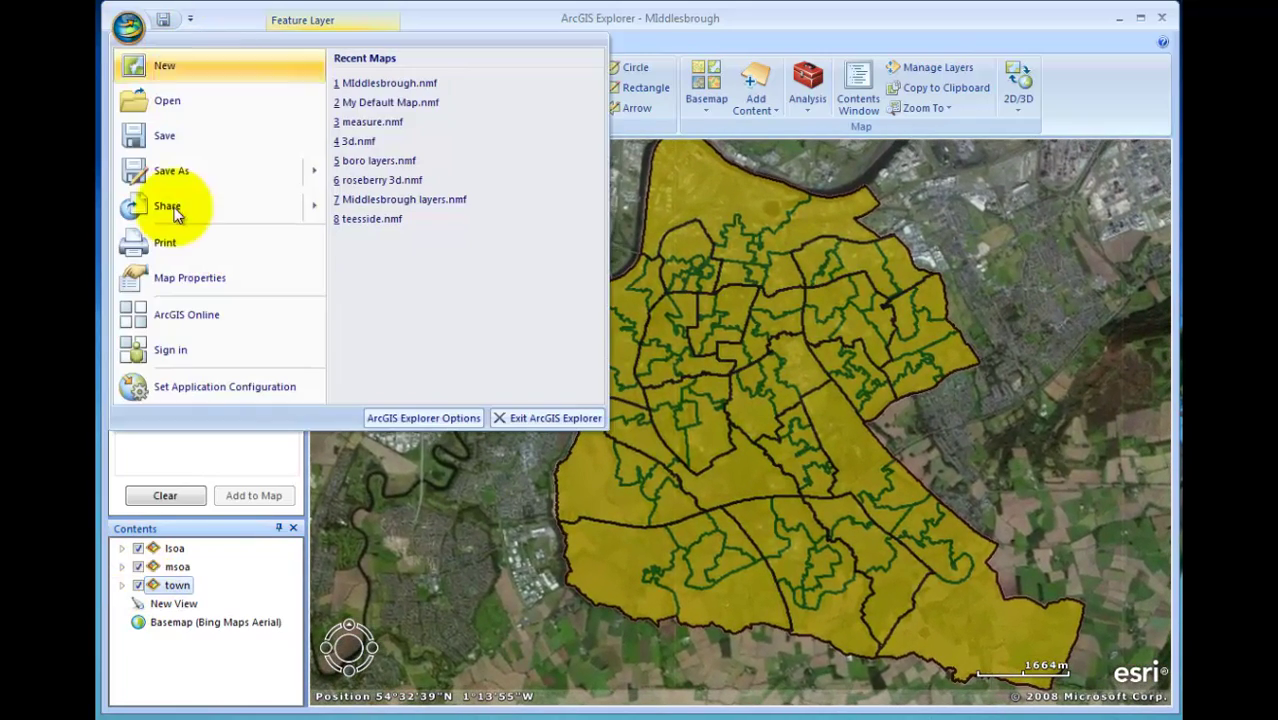
left_click(169, 135)
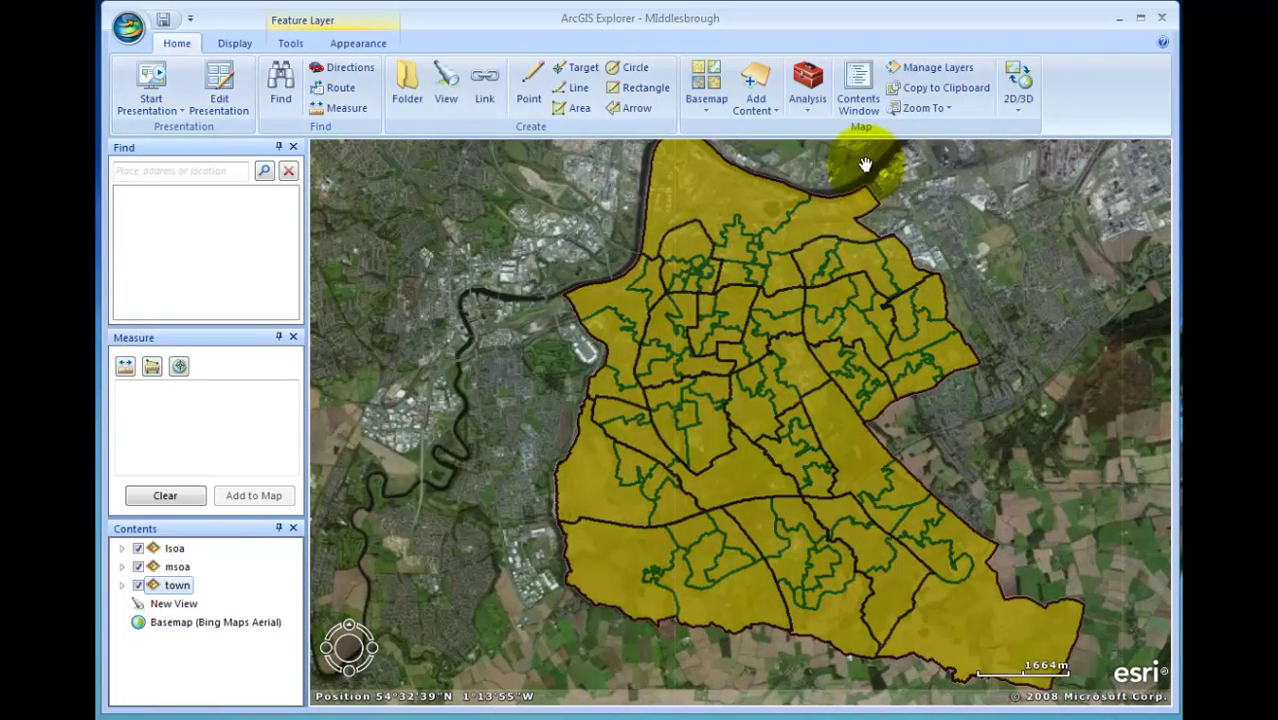